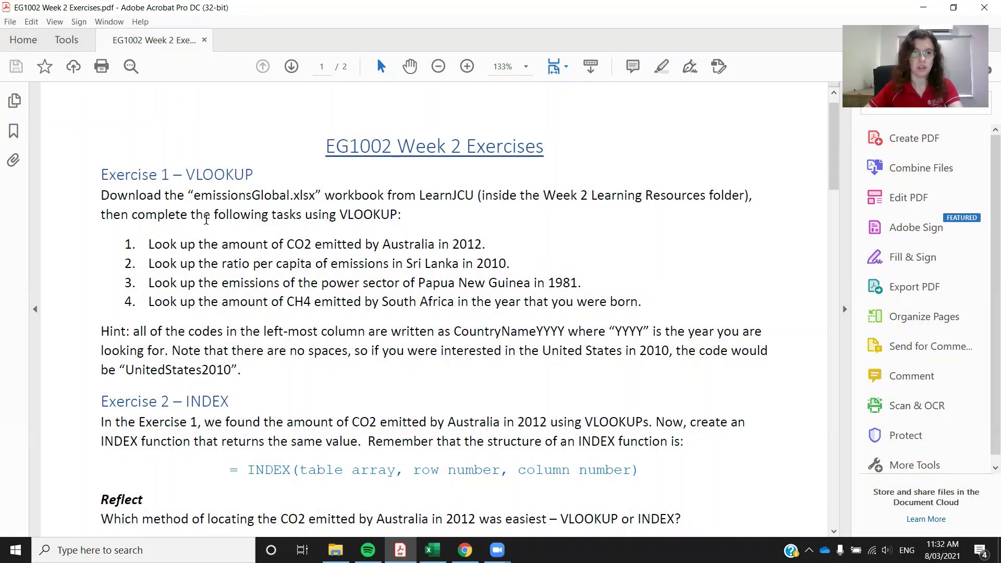
# Review the Exercise 1 VLOOKUP tasks and code-format hint in the PDF against the Code and Country columns of the emissionsGlobal workbook in Excel.
pyautogui.moveTo(198, 195); pyautogui.dragTo(286, 196)
pyautogui.click(336, 228)
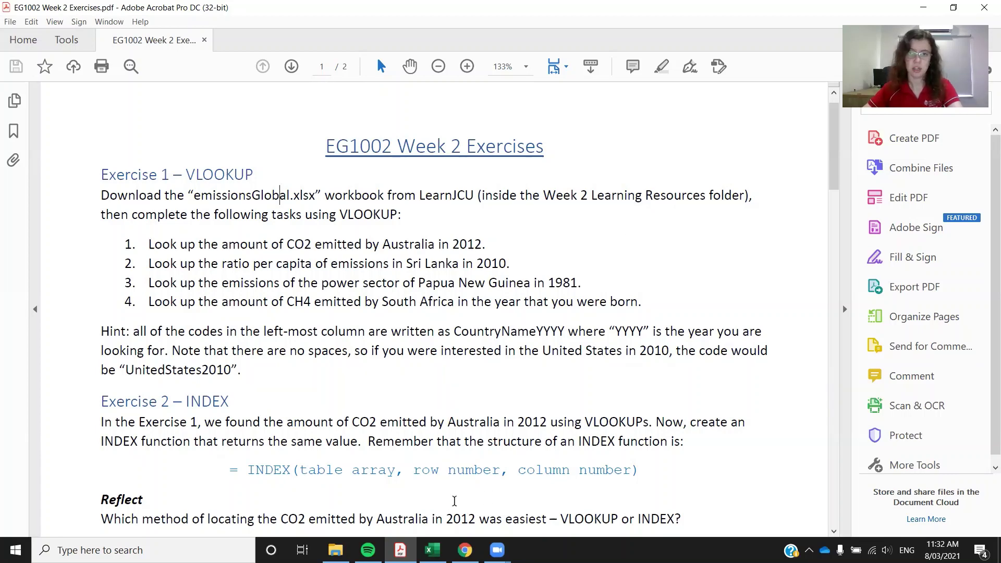
pyautogui.hotkey('alt', 'Tab')
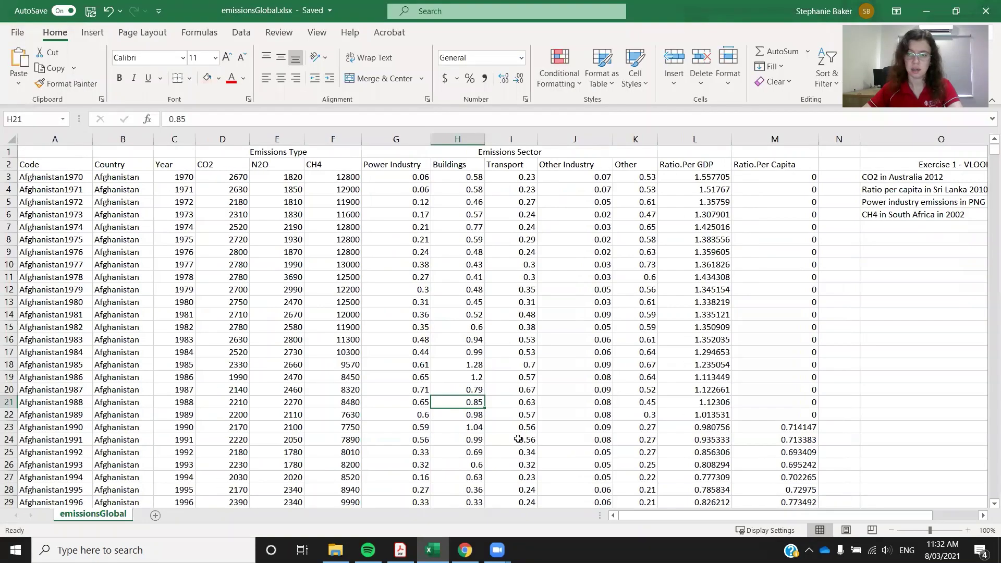
pyautogui.click(53, 180)
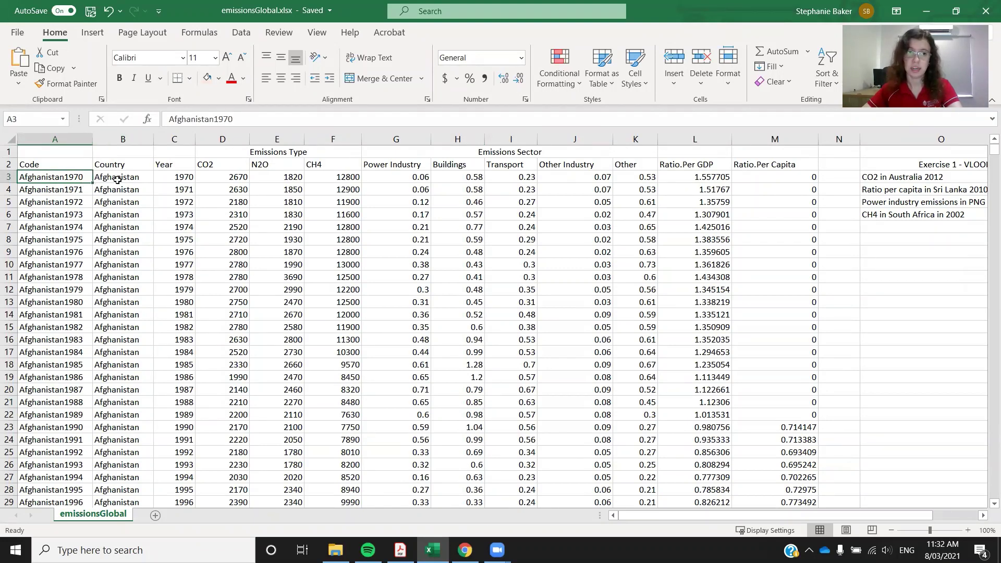
pyautogui.click(134, 229)
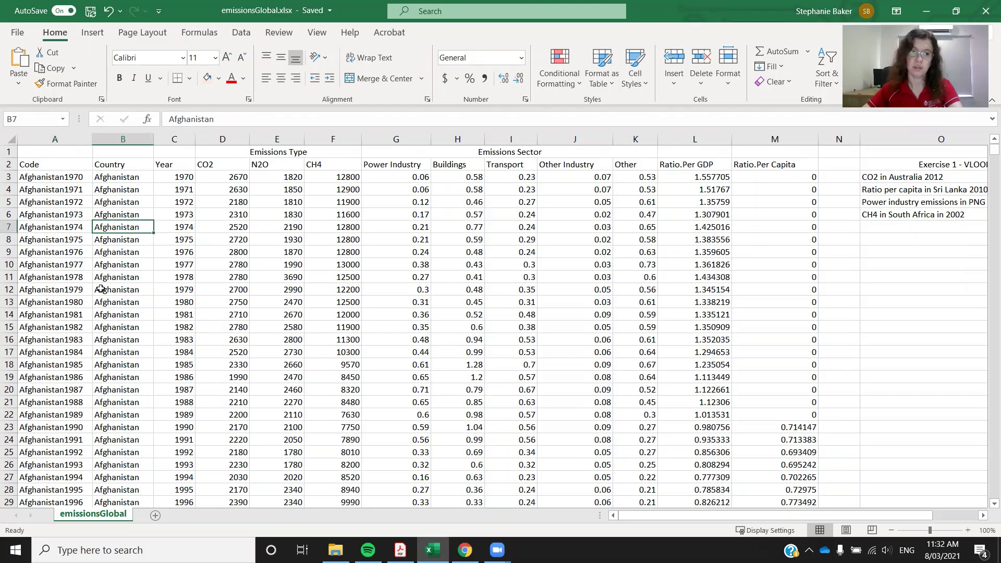
pyautogui.scroll(-2, 100, 271)
pyautogui.scroll(2, 101, 271)
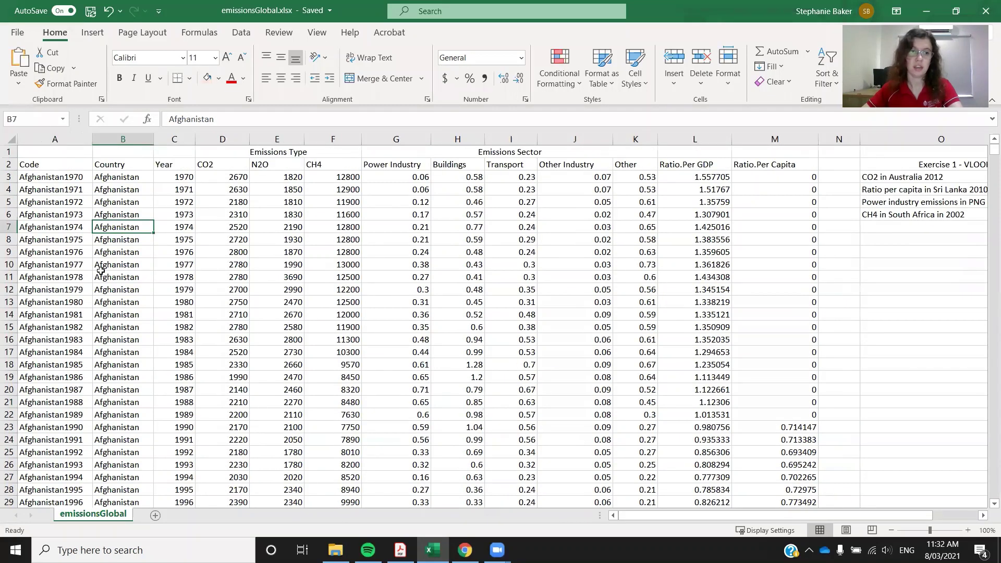
pyautogui.click(60, 181)
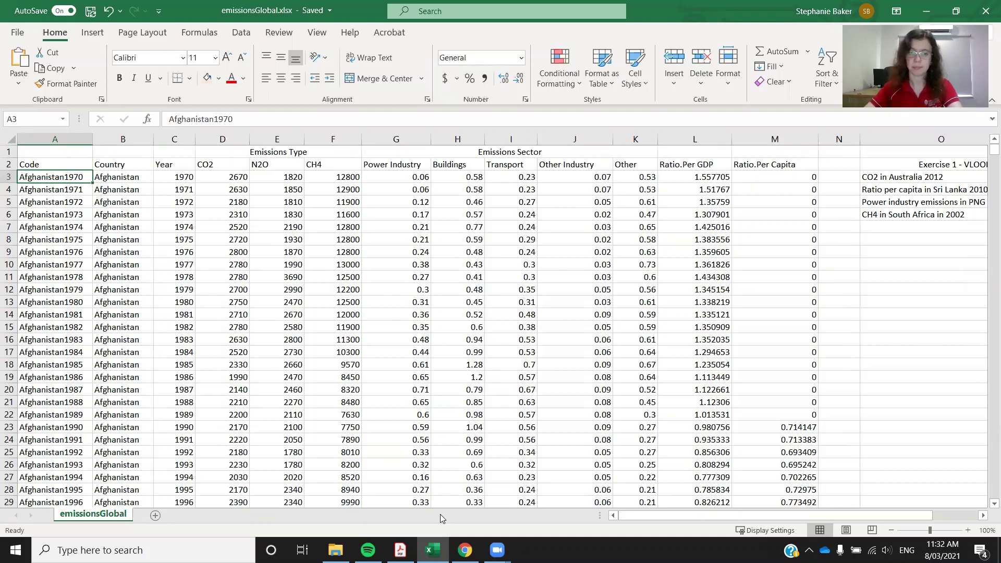
pyautogui.click(400, 550)
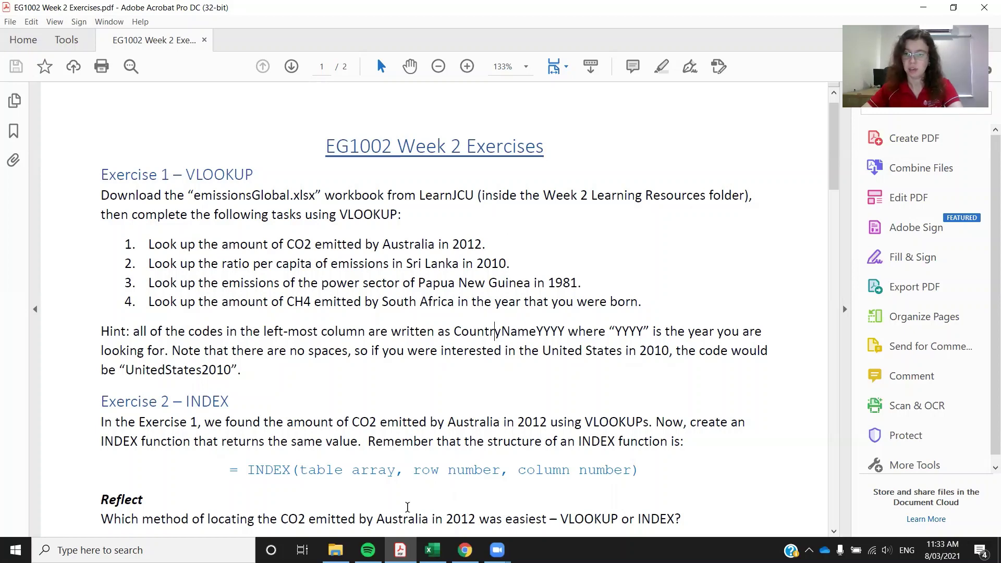
# In the Excel workbook, enter =VLOOKUP("Australia2012", A:M, 4, FALSE) in cell P3 for CO2 in Australia 2012.
pyautogui.hotkey('alt', 'Tab')
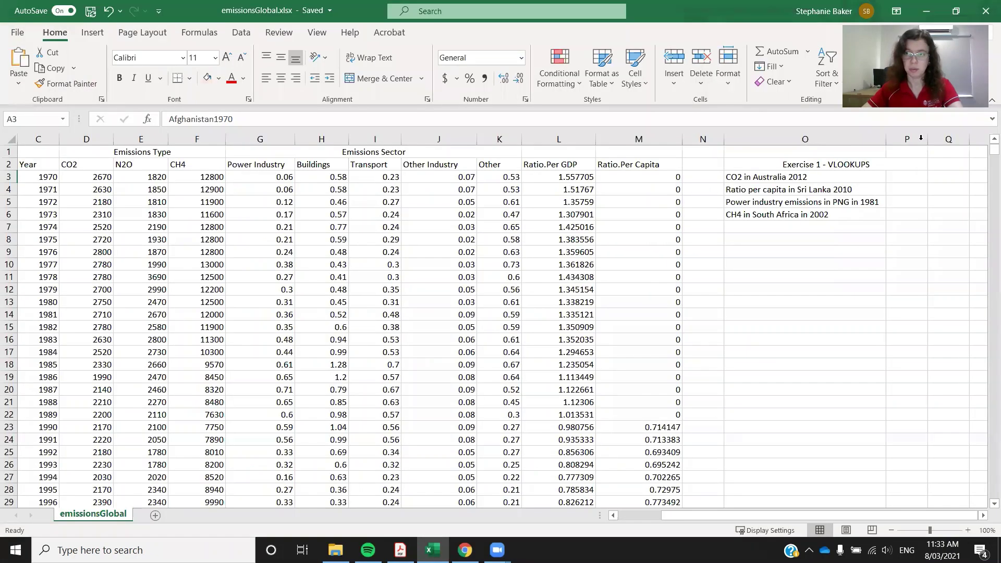
pyautogui.click(915, 181)
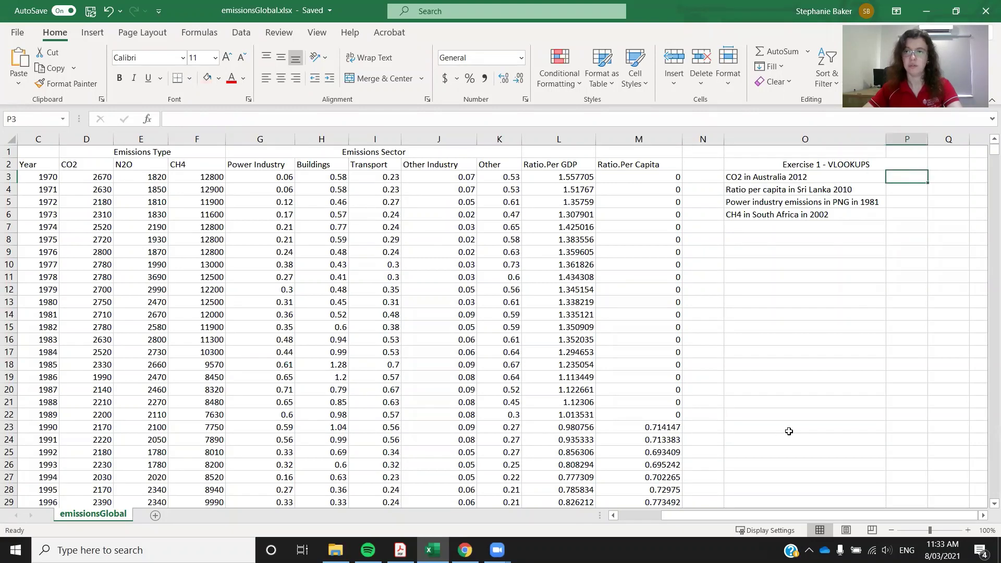
pyautogui.write('=VLOOKUP')
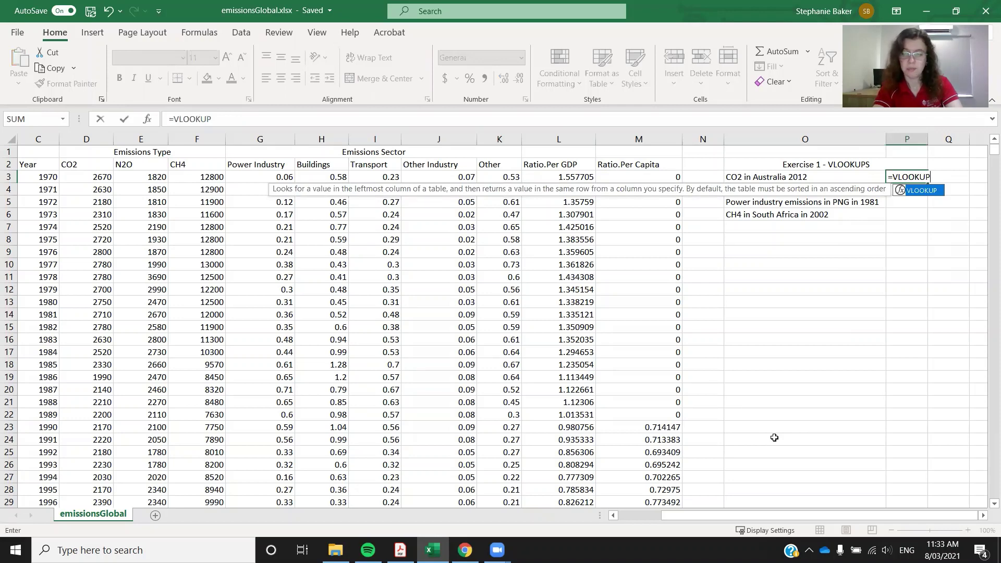
pyautogui.write('(')
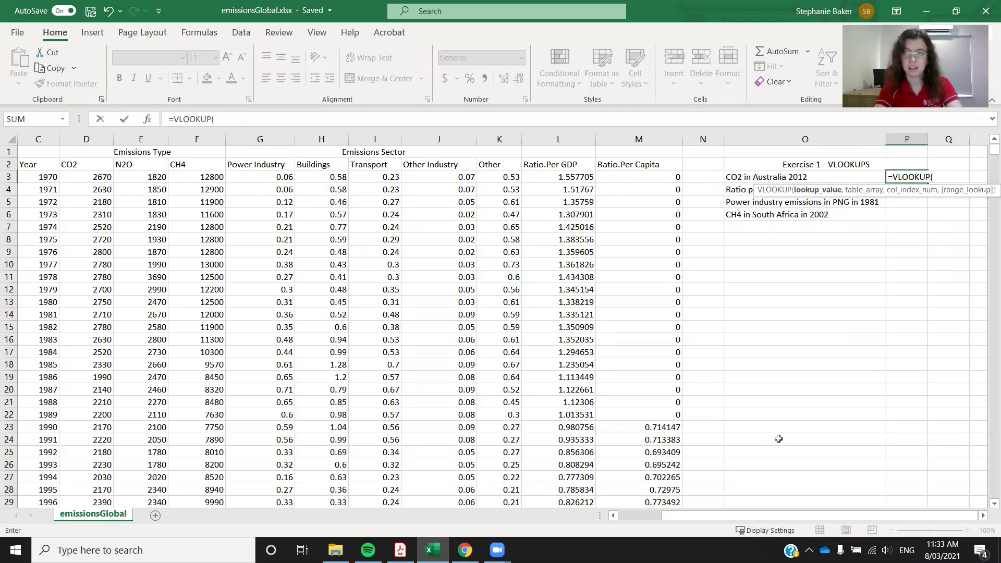
pyautogui.write('"Austral')
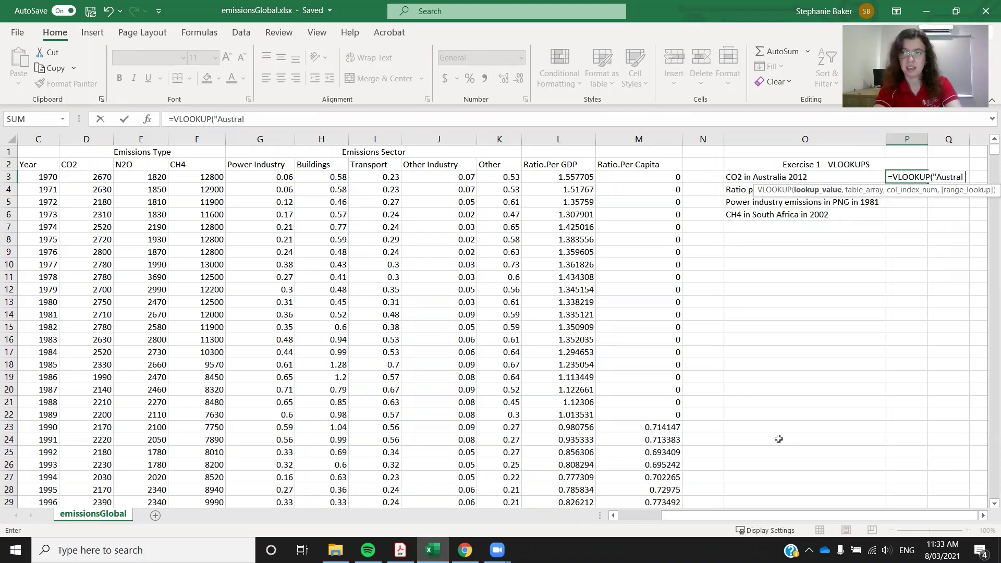
pyautogui.write('ia2012", ')
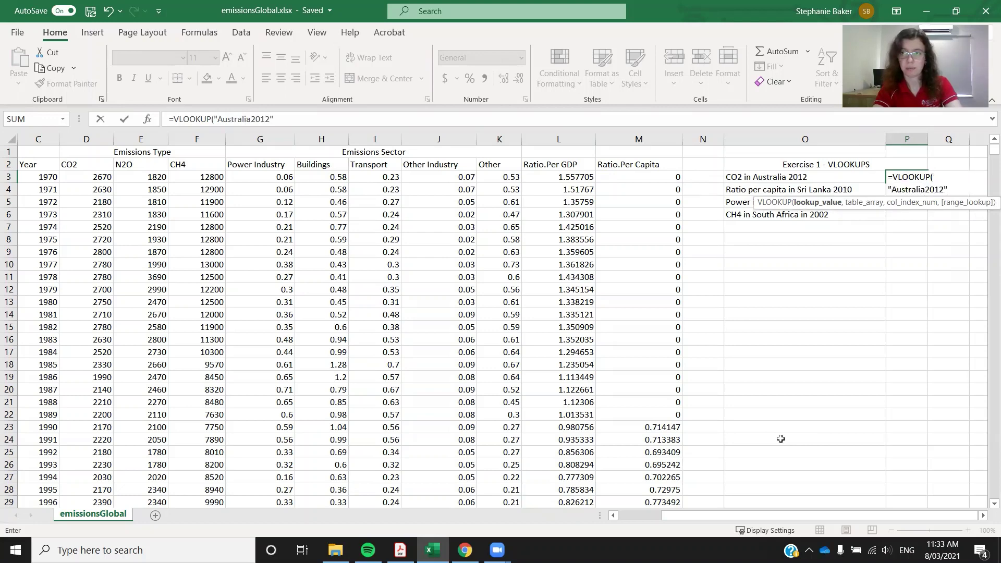
pyautogui.write('A:M')
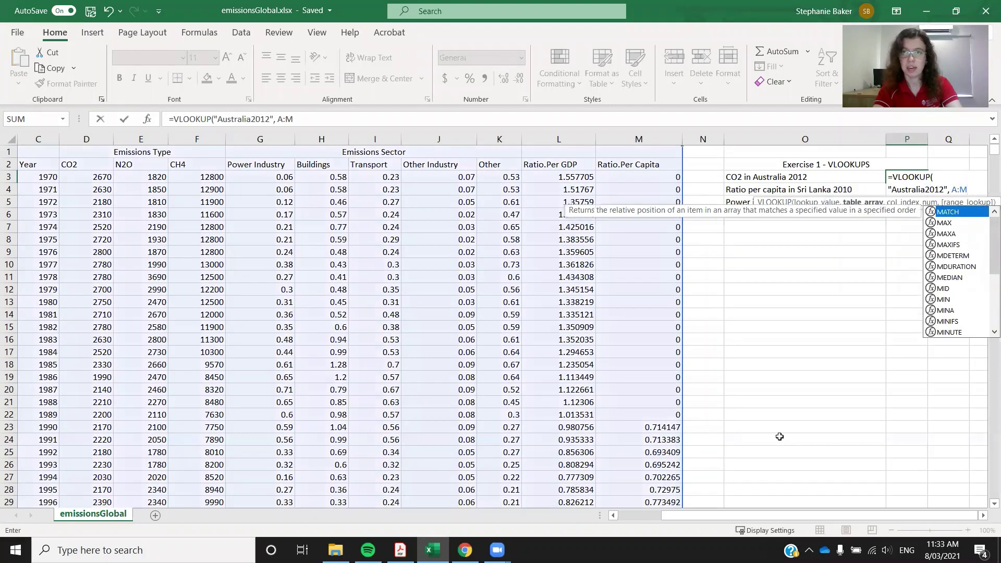
pyautogui.write(',')
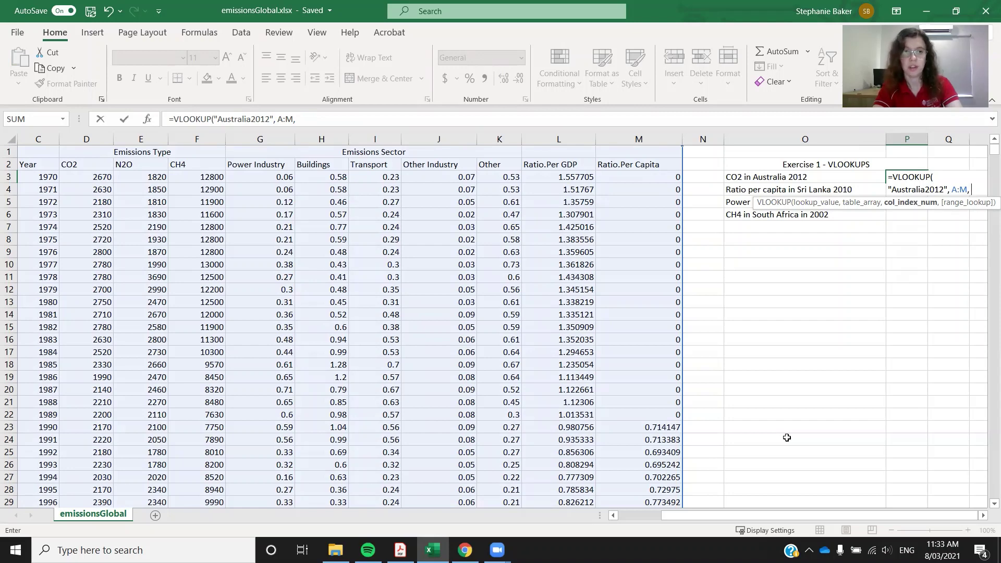
pyautogui.write('4')
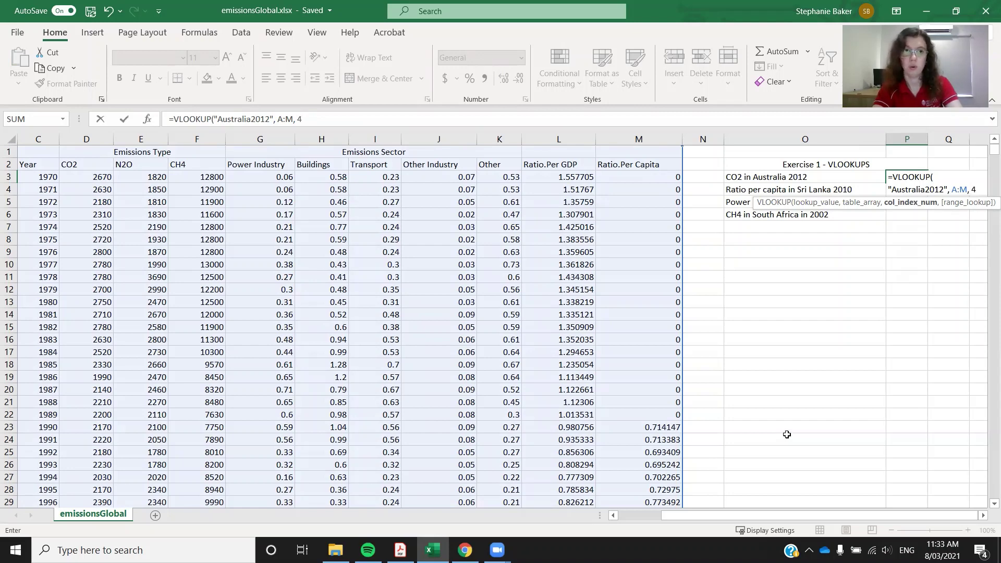
pyautogui.write(', F')
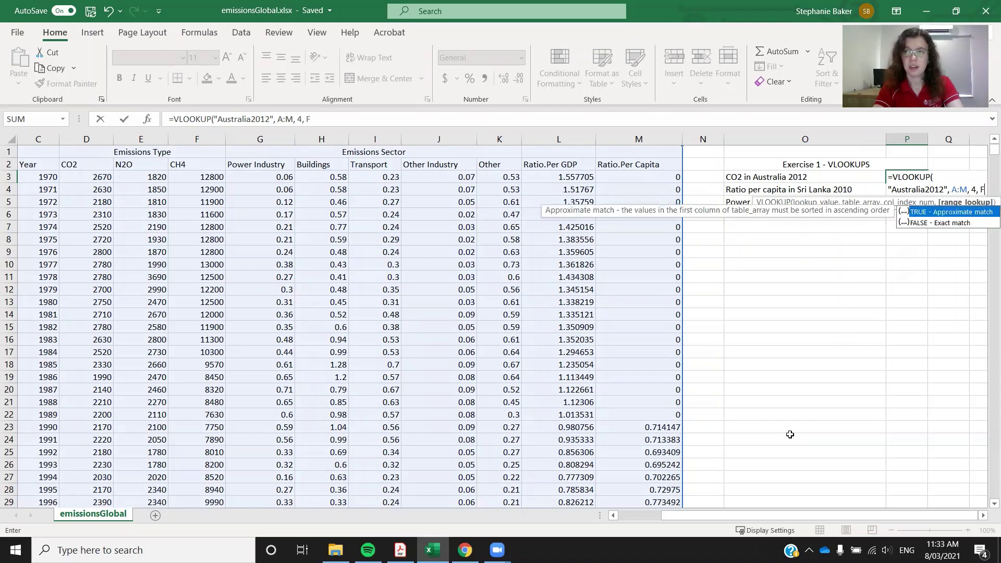
pyautogui.write('ALSE)')
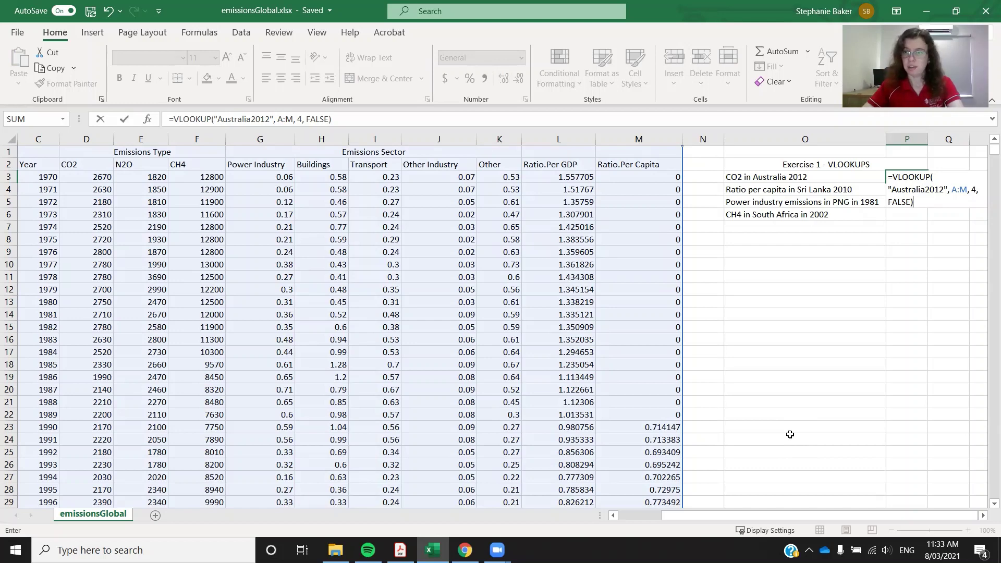
pyautogui.press('Return')
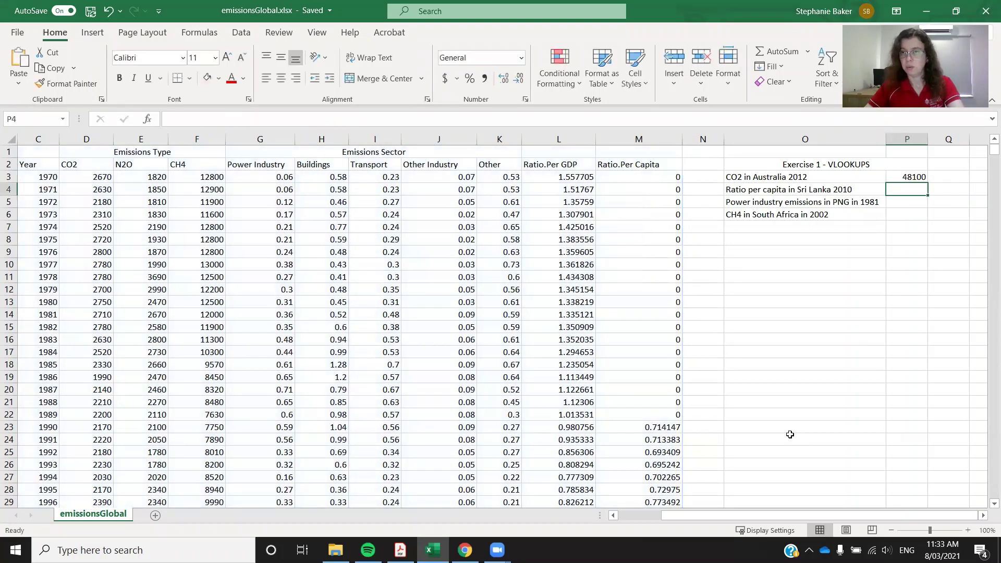
pyautogui.click(918, 176)
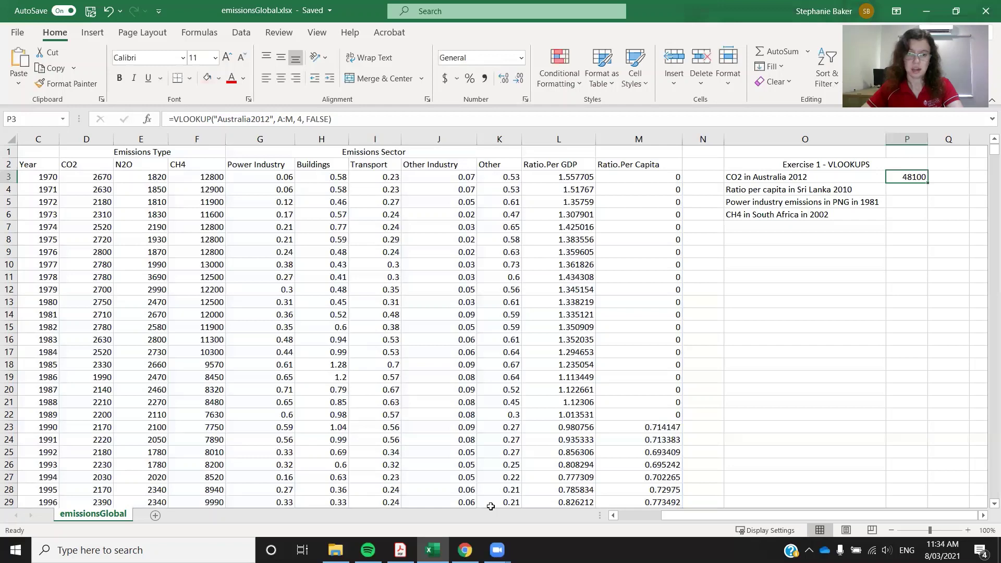
# Check the second task in the exercise PDF and enter =VLOOKUP("SriLanka2010", A:M, 13, FALSE) in cell P4 of the Excel workbook.
pyautogui.click(400, 550)
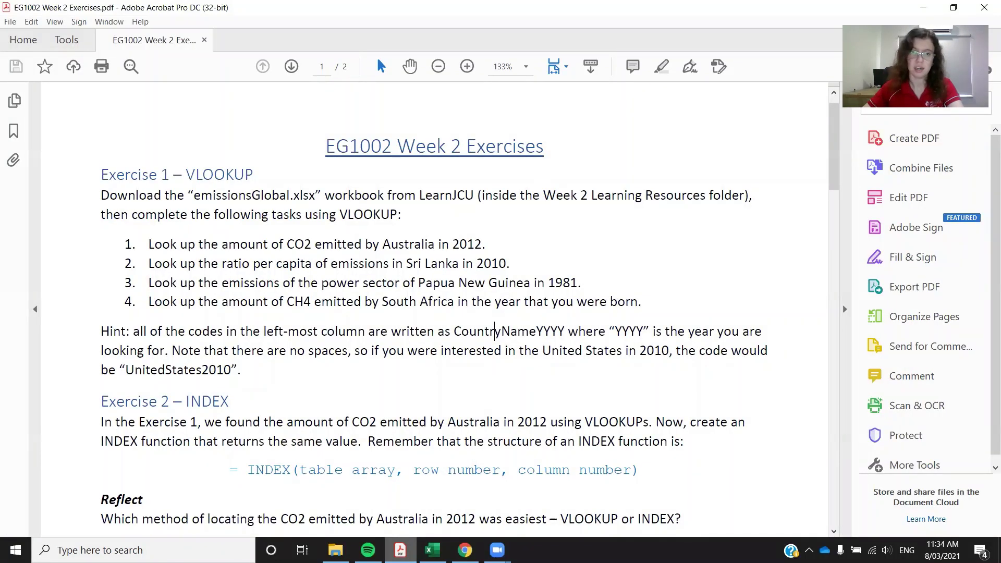
pyautogui.hotkey('alt', 'Tab')
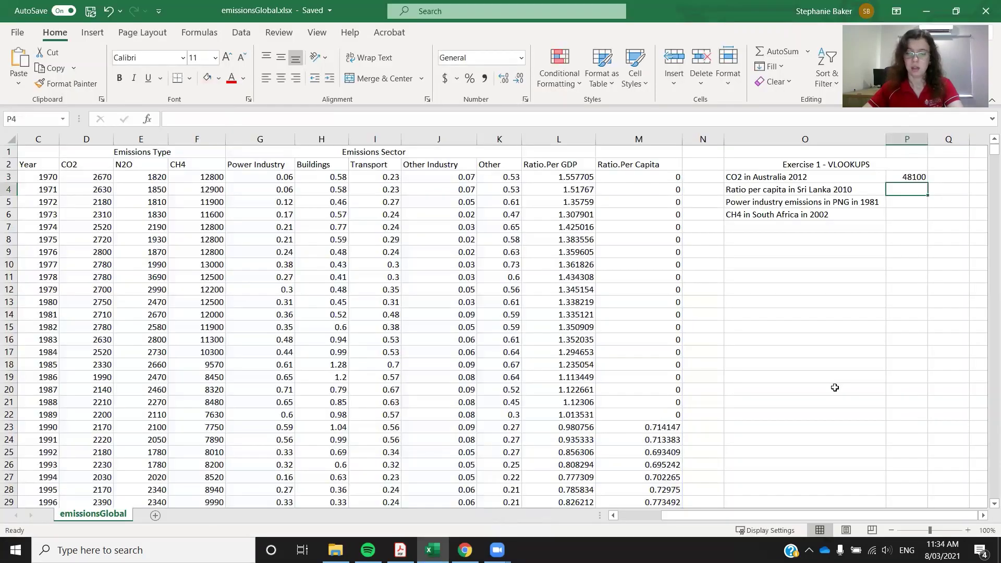
pyautogui.write('=V')
pyautogui.write('LOOK')
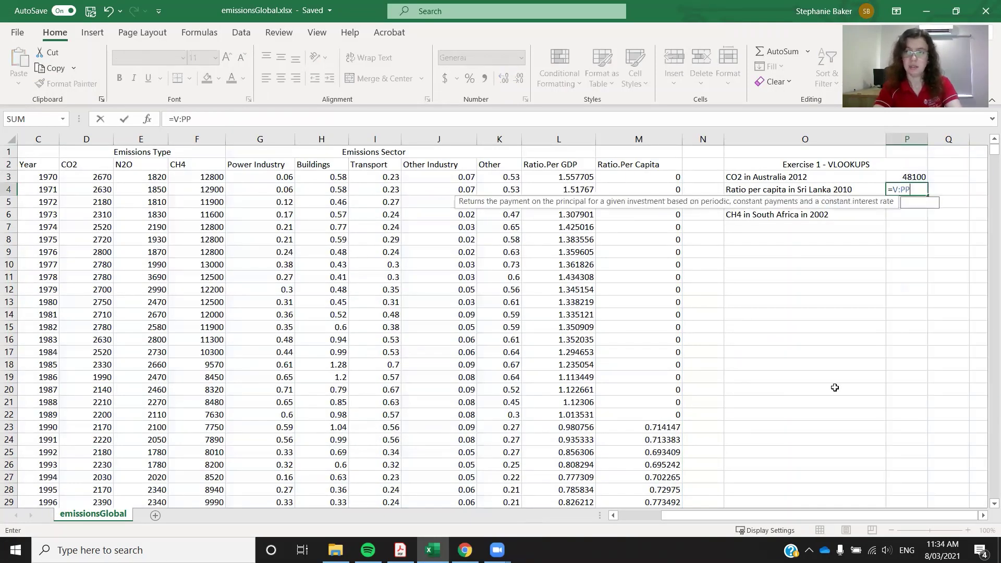
pyautogui.press('Tab')
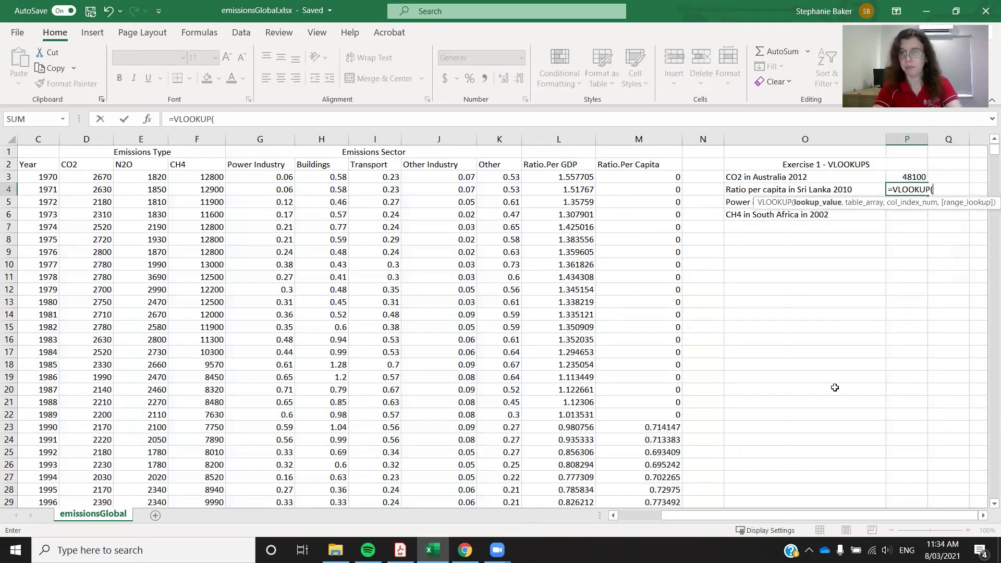
pyautogui.write('"')
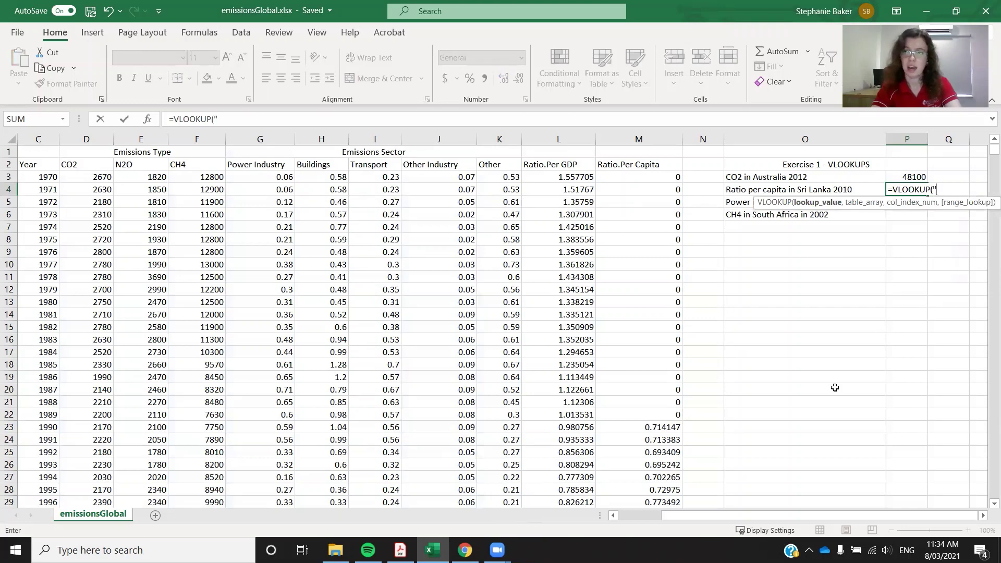
pyautogui.write('SriLanka')
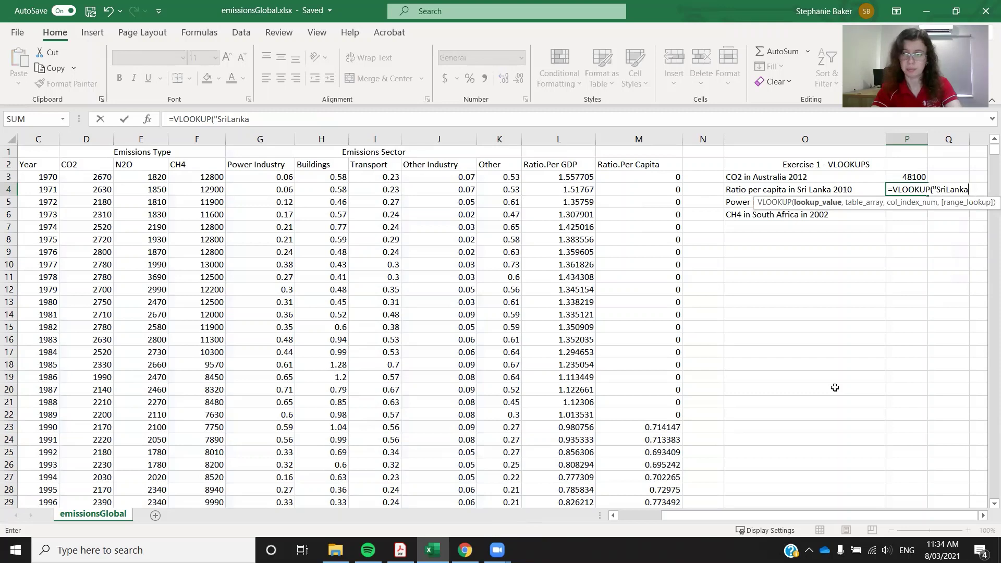
pyautogui.write('2010"')
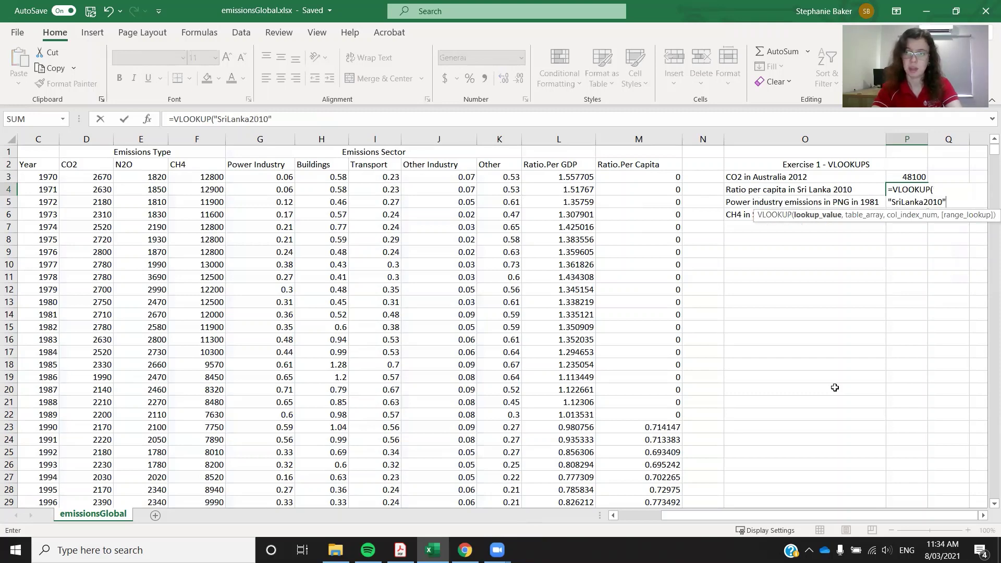
pyautogui.write(',')
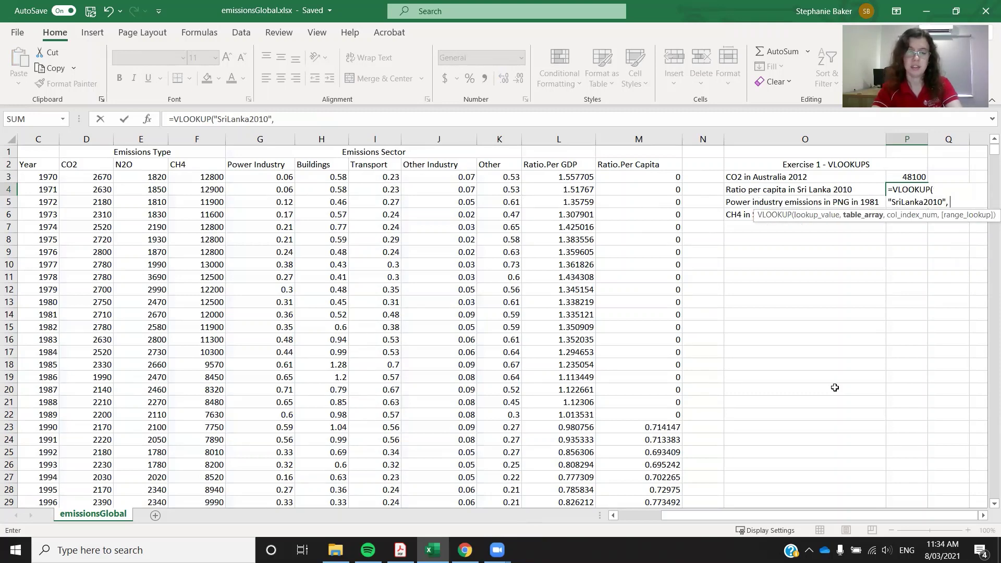
pyautogui.write(' A:')
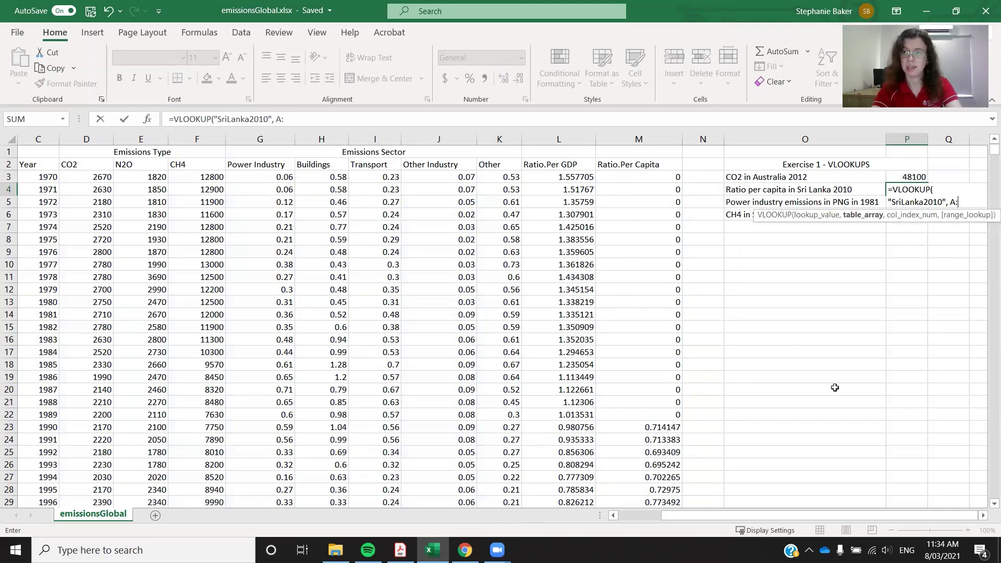
pyautogui.write('M,')
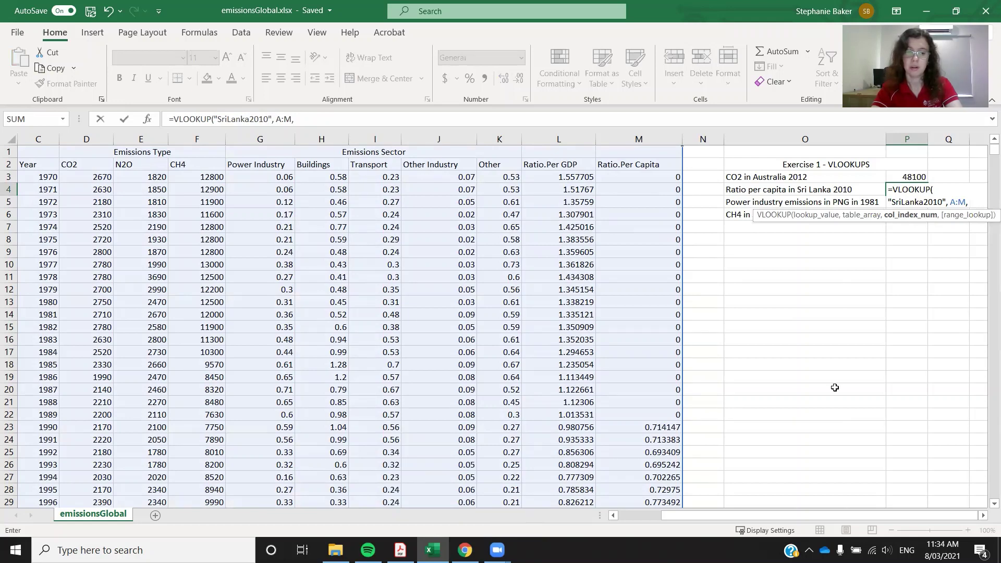
pyautogui.write('13, Fal')
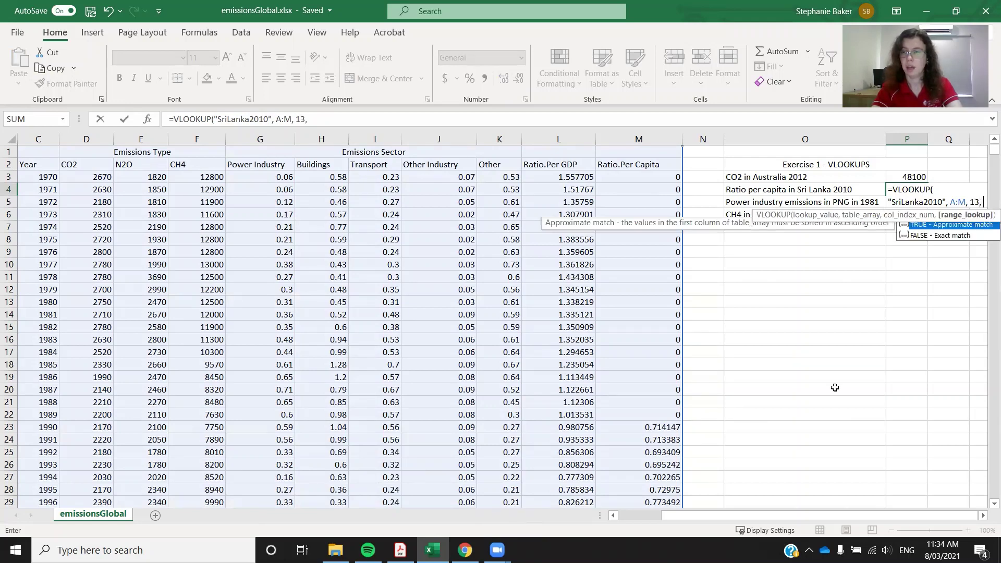
pyautogui.press('Down')
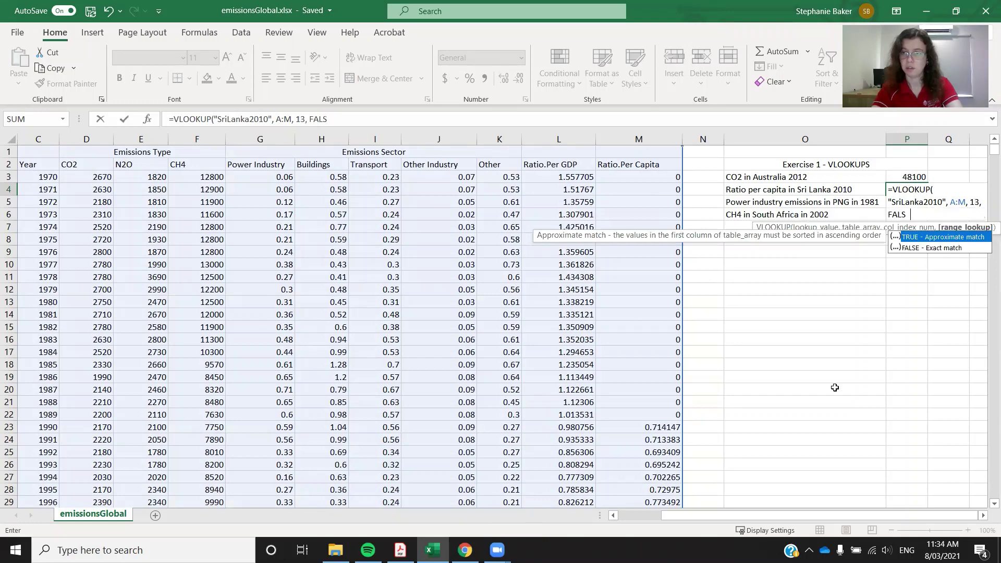
pyautogui.press('Tab')
pyautogui.write(')')
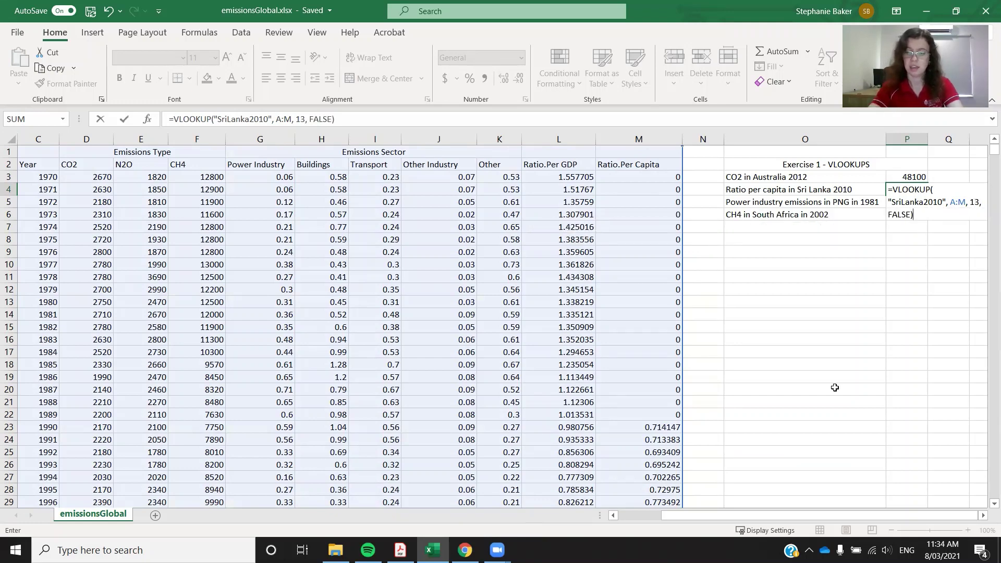
pyautogui.press('Return')
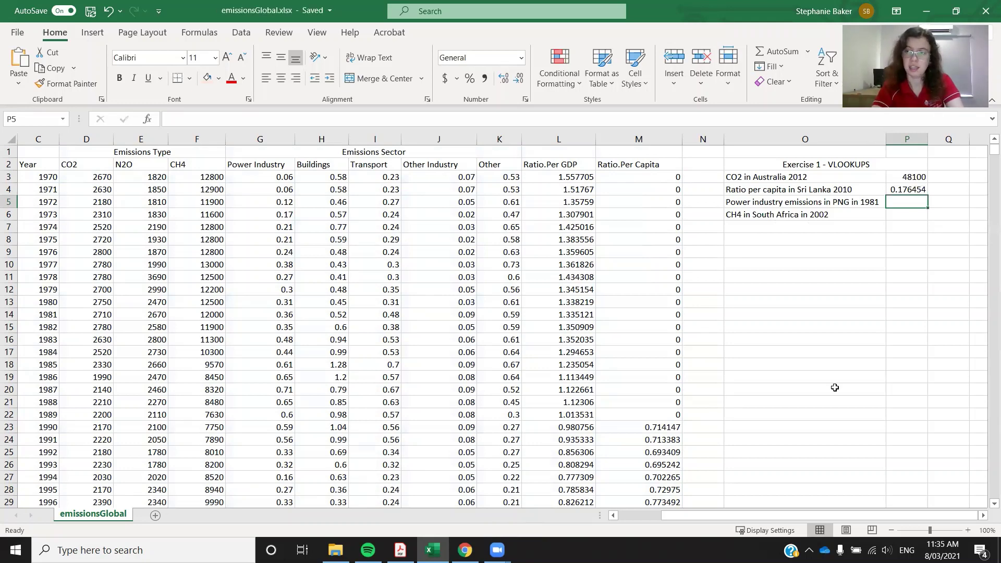
# Enter =VLOOKUP("PapuaNewGuinea1981", A:M, 7, FALSE) in cell P5 for power industry emissions in PNG in 1981.
pyautogui.write('=V')
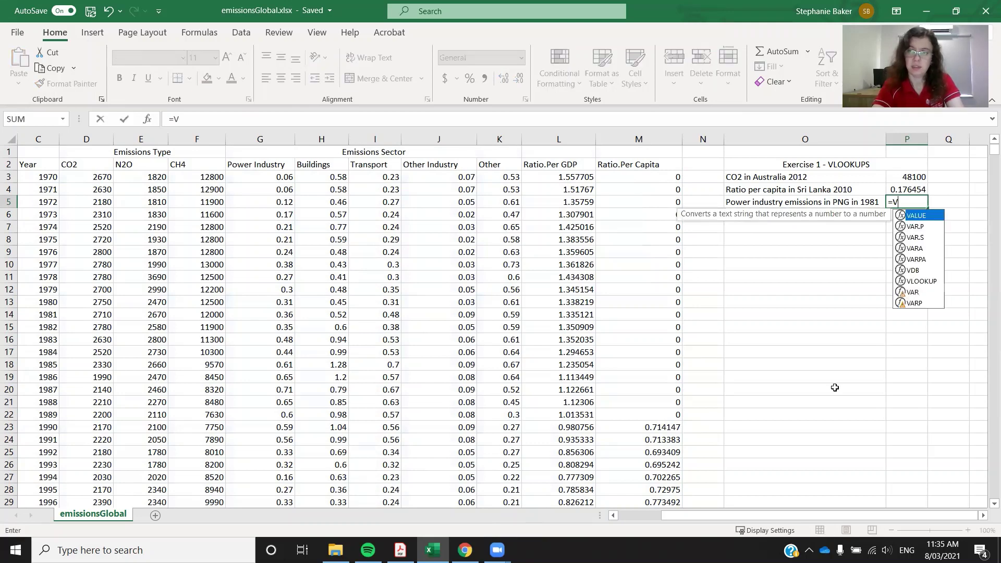
pyautogui.write('LOOKUP(')
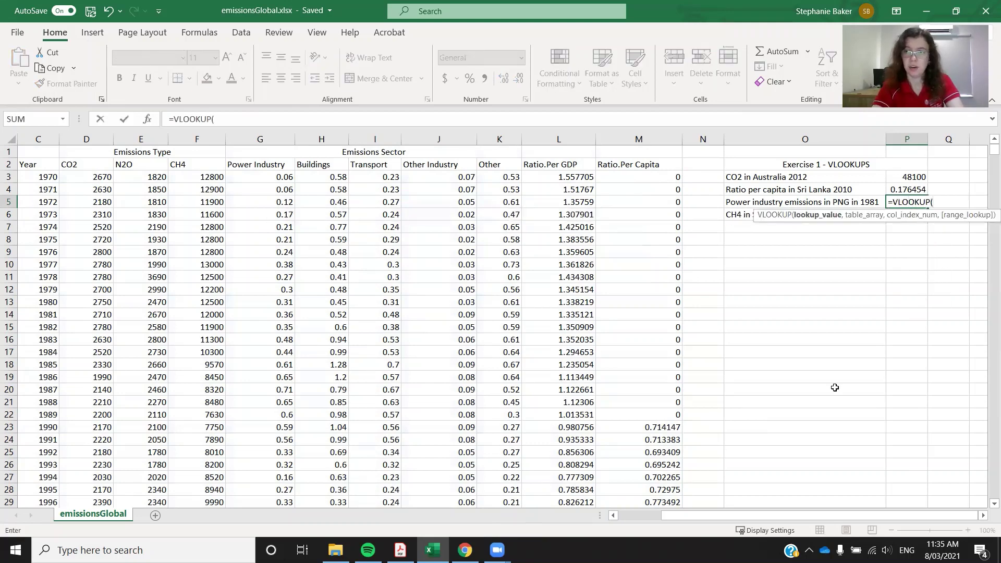
pyautogui.write('"P')
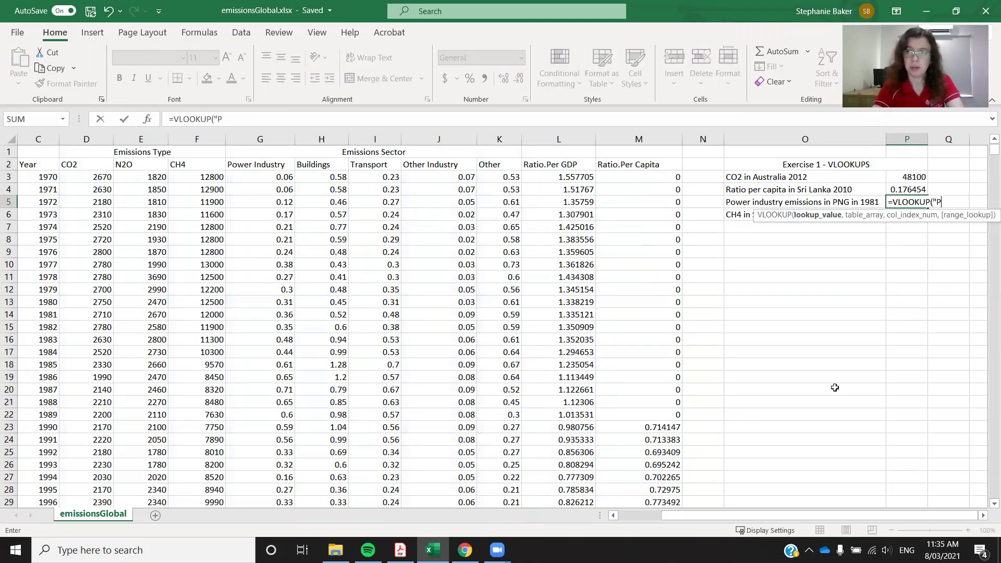
pyautogui.write('apuaNe')
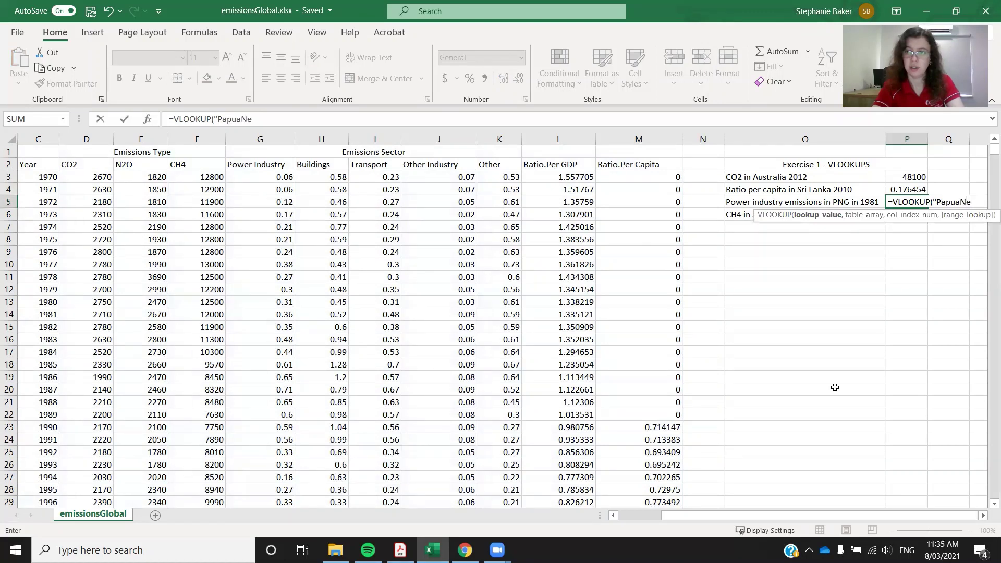
pyautogui.write('wGuinea')
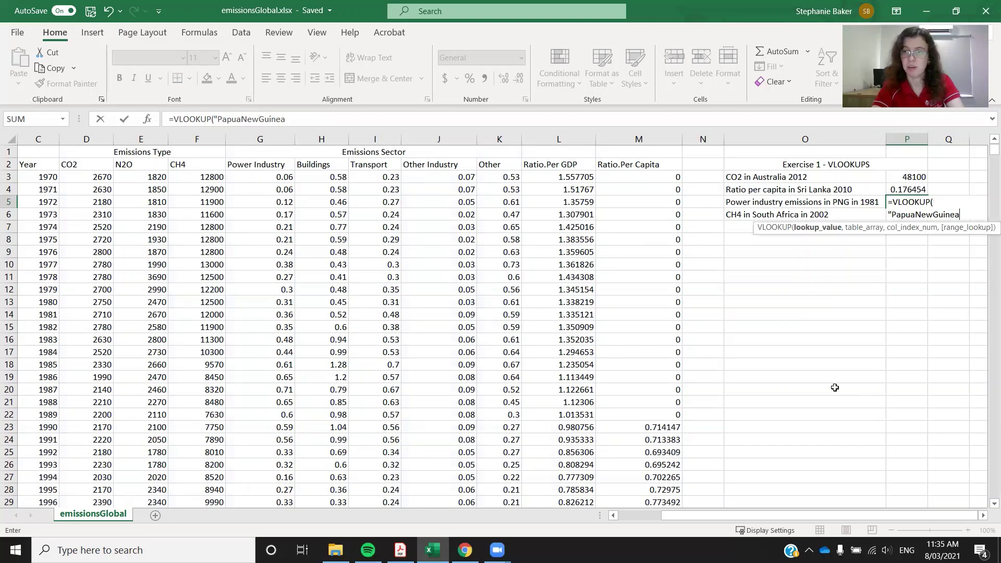
pyautogui.write('1981')
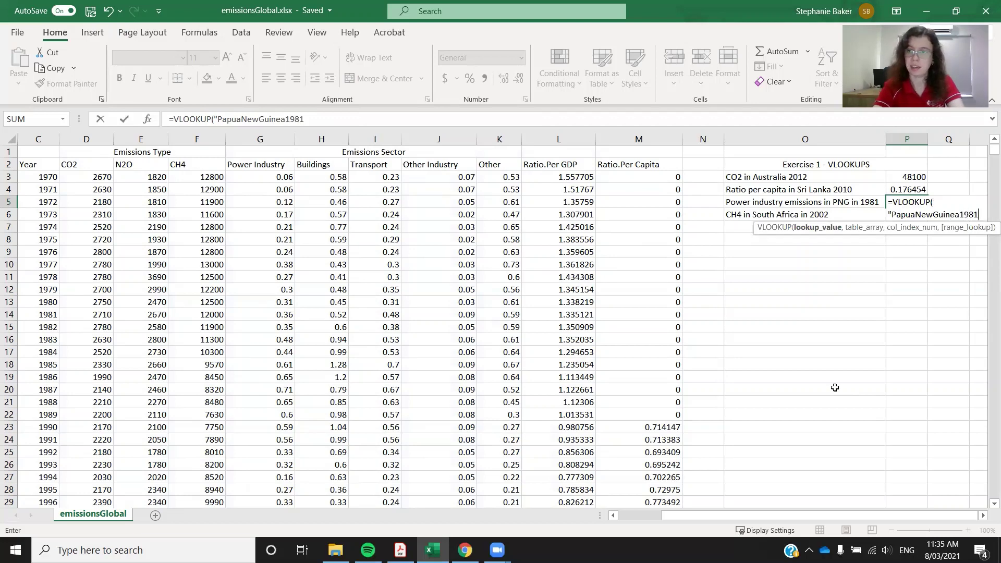
pyautogui.write('"')
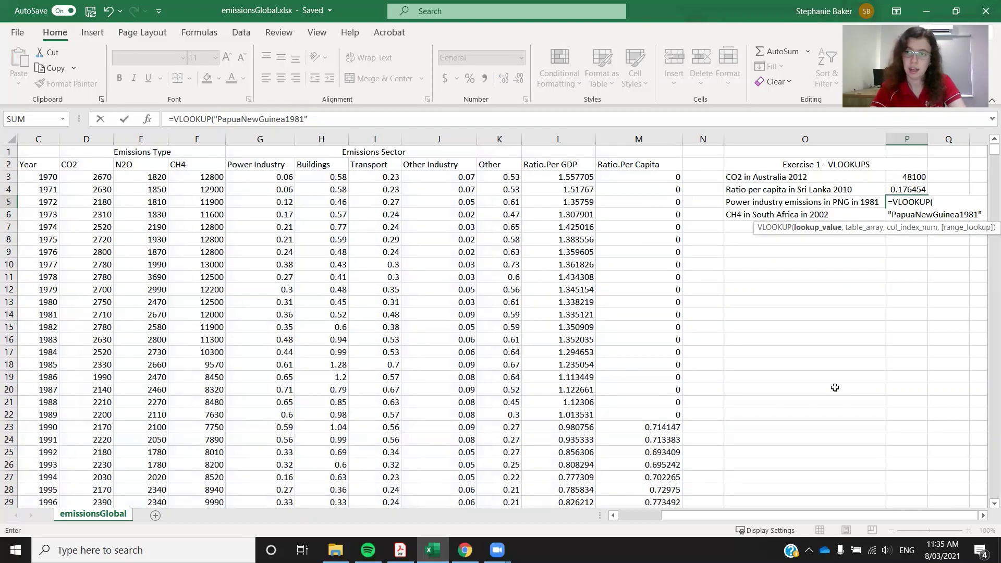
pyautogui.write(', A:M')
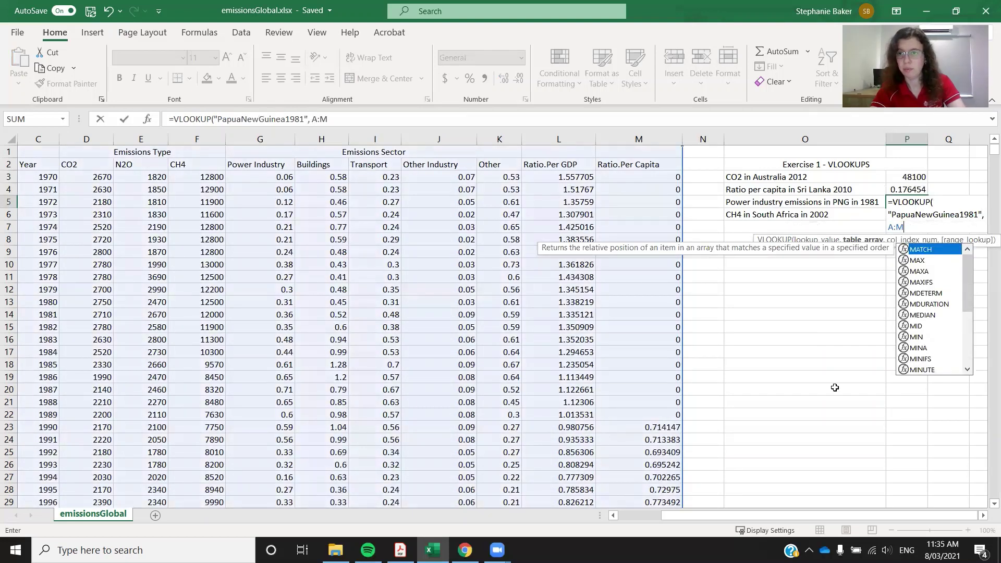
pyautogui.write(', 7')
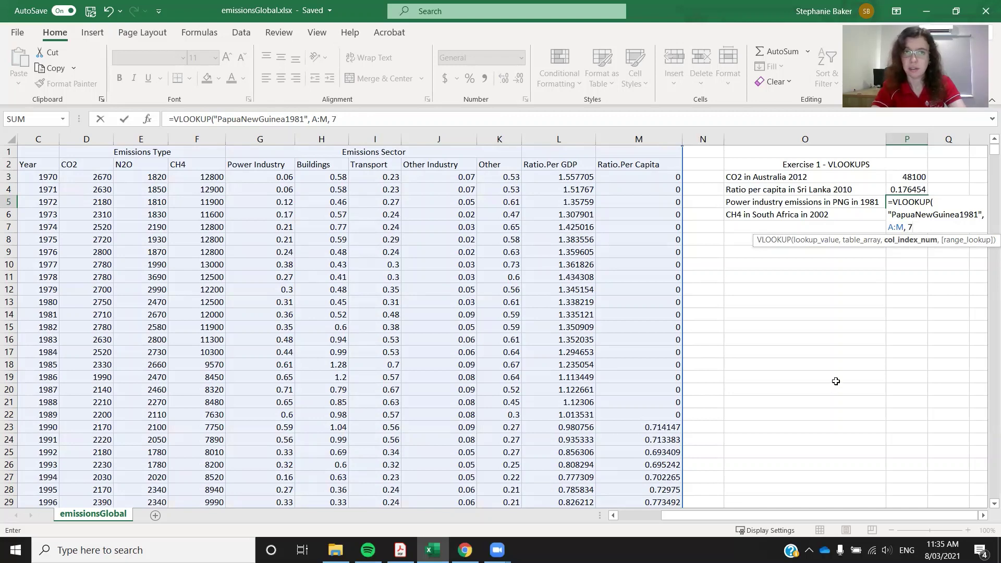
pyautogui.write(',')
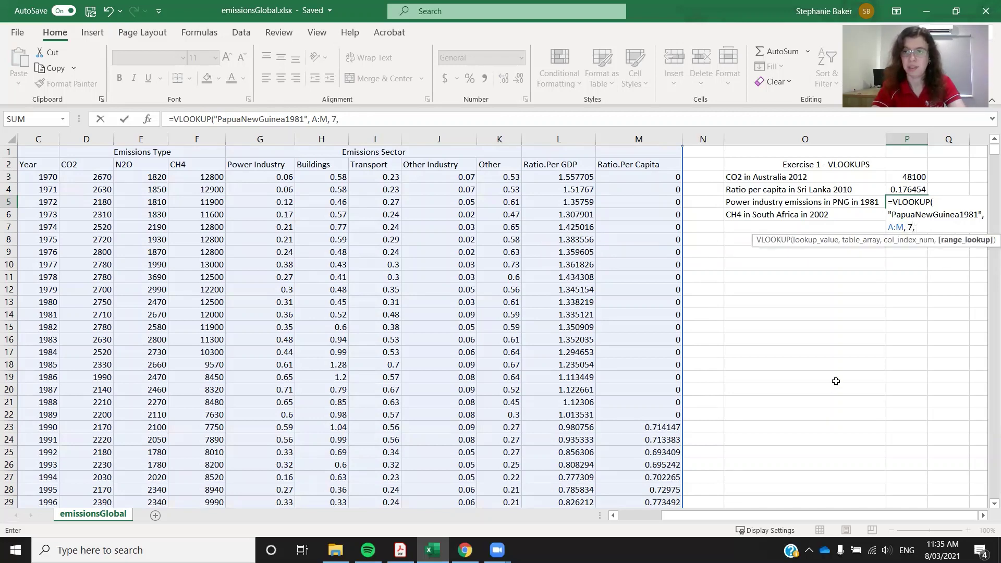
pyautogui.write(' FALSE)')
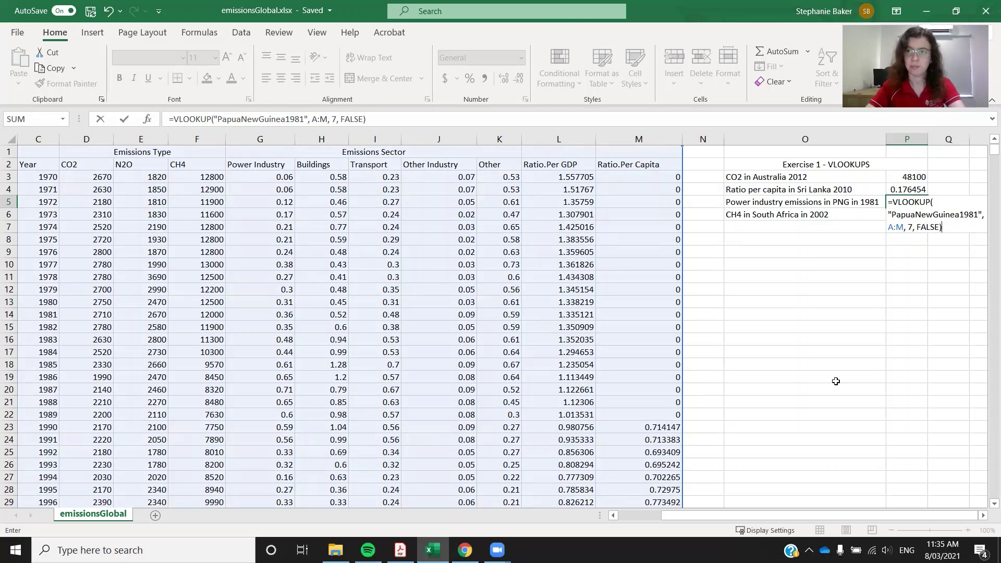
pyautogui.press('Return')
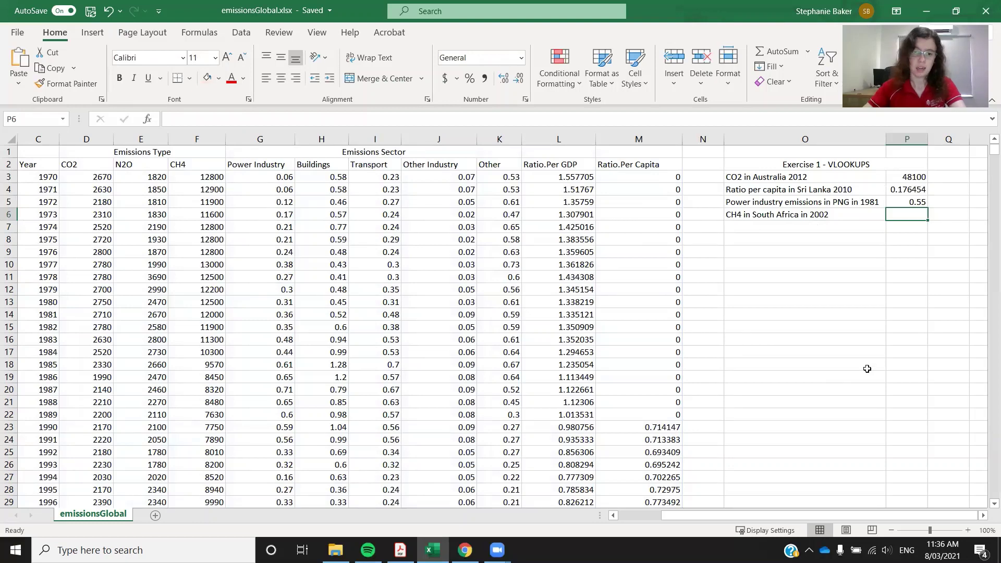
# Check the fourth task in the exercise PDF and enter =VLOOKUP("SouthAfrica2002", A:M, 6, FALSE) in cell P6 of the Excel workbook.
pyautogui.click(400, 550)
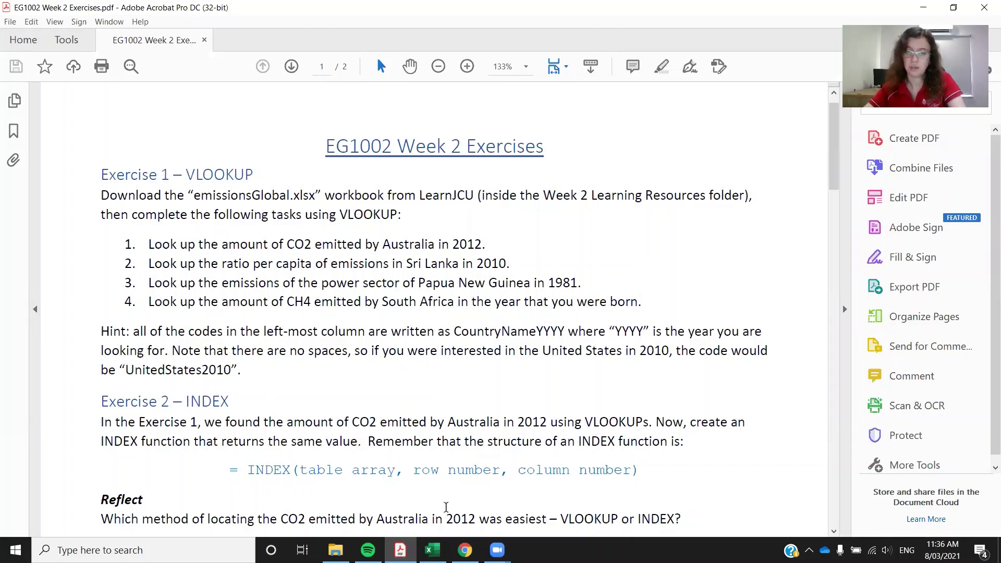
pyautogui.moveTo(433, 550)
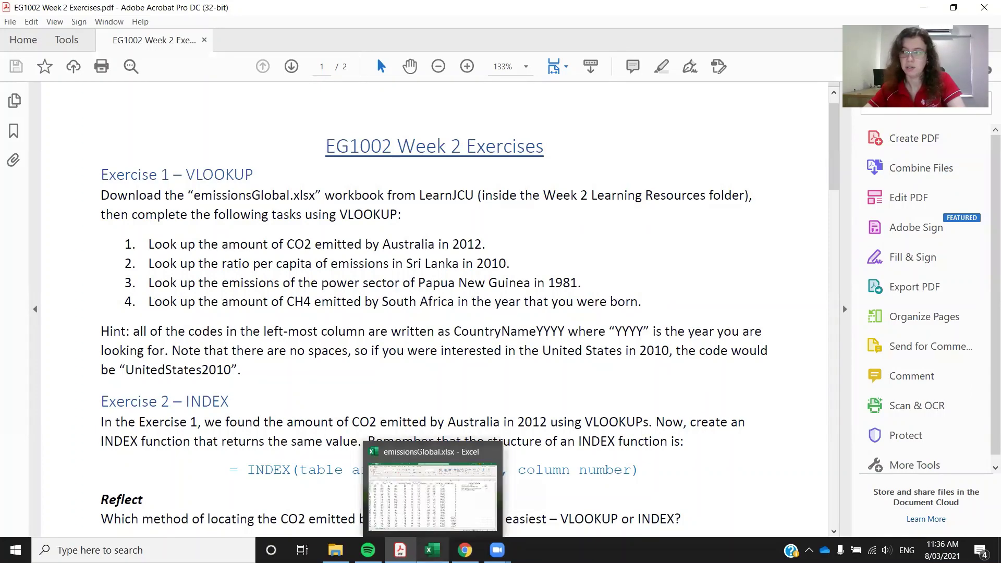
pyautogui.click(433, 550)
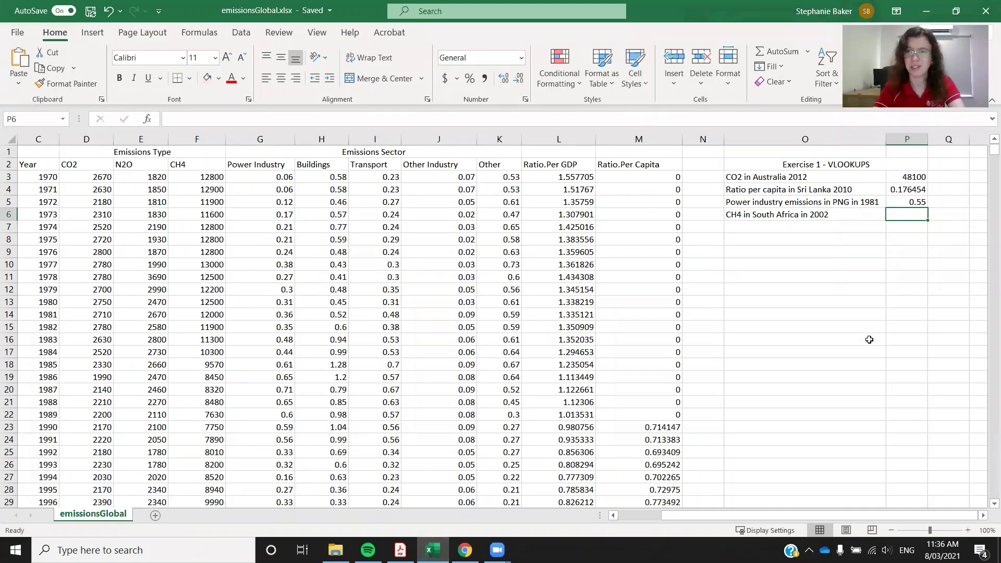
pyautogui.write('=')
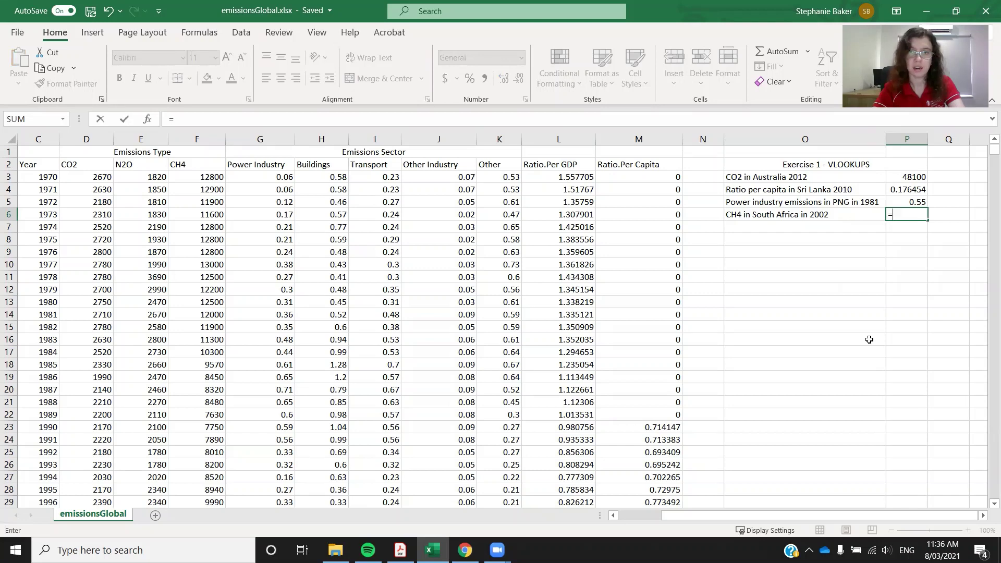
pyautogui.write('VL')
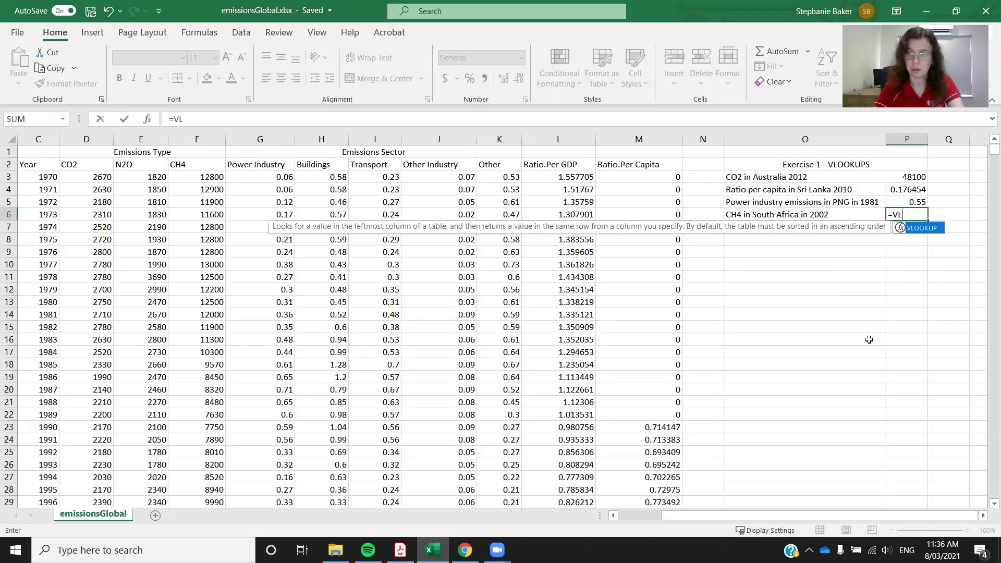
pyautogui.write('OOKUP("S')
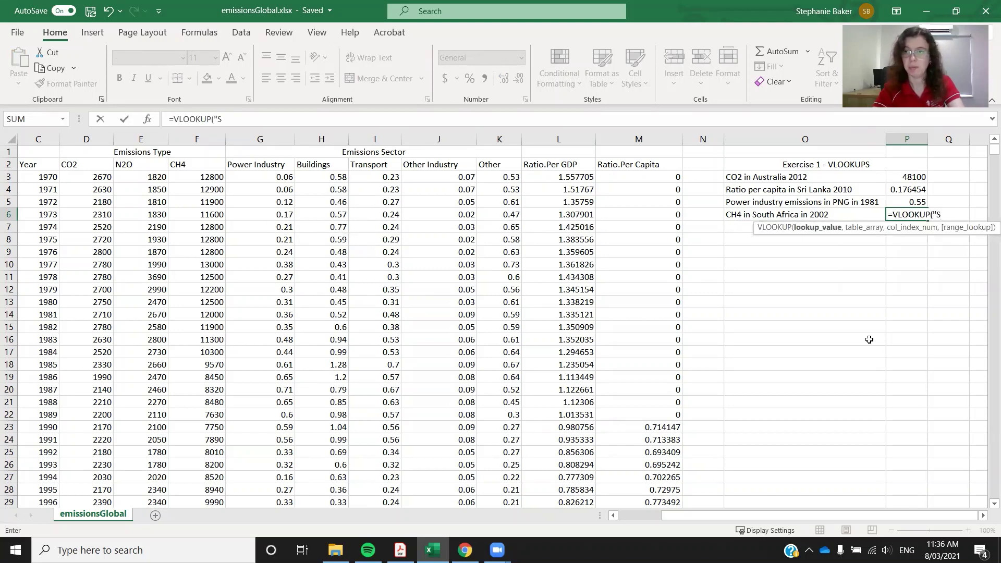
pyautogui.write('outhAfrica')
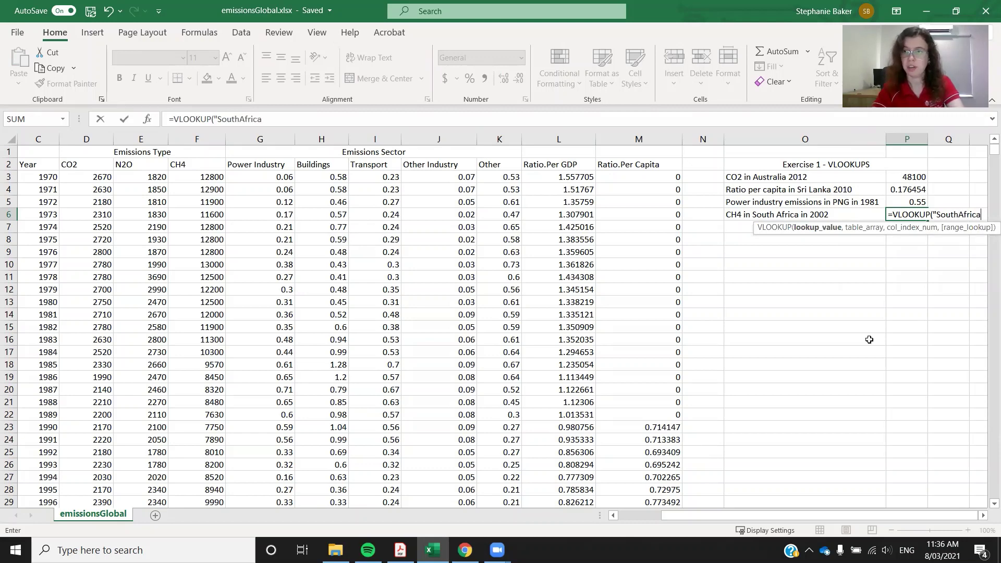
pyautogui.write('2002')
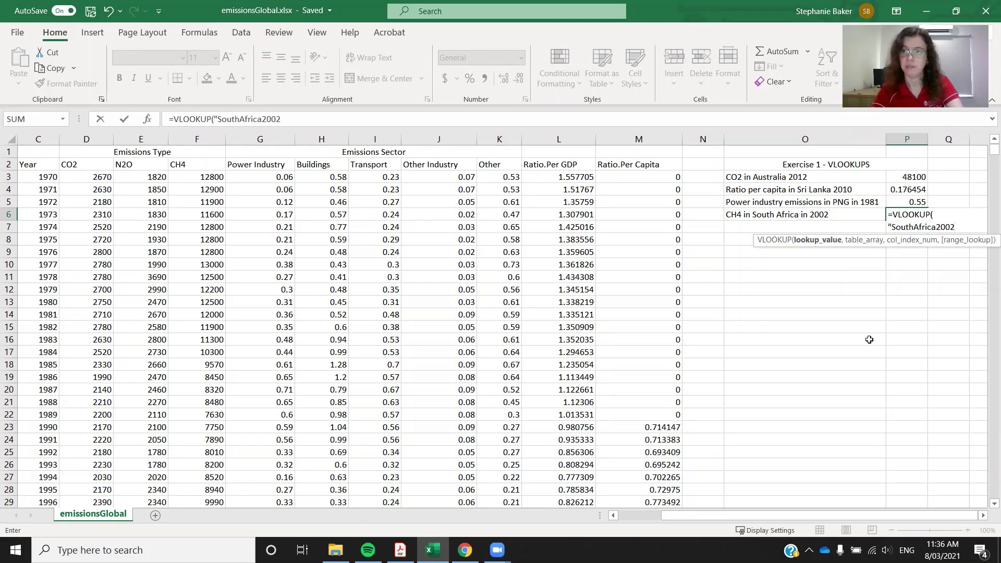
pyautogui.write('",')
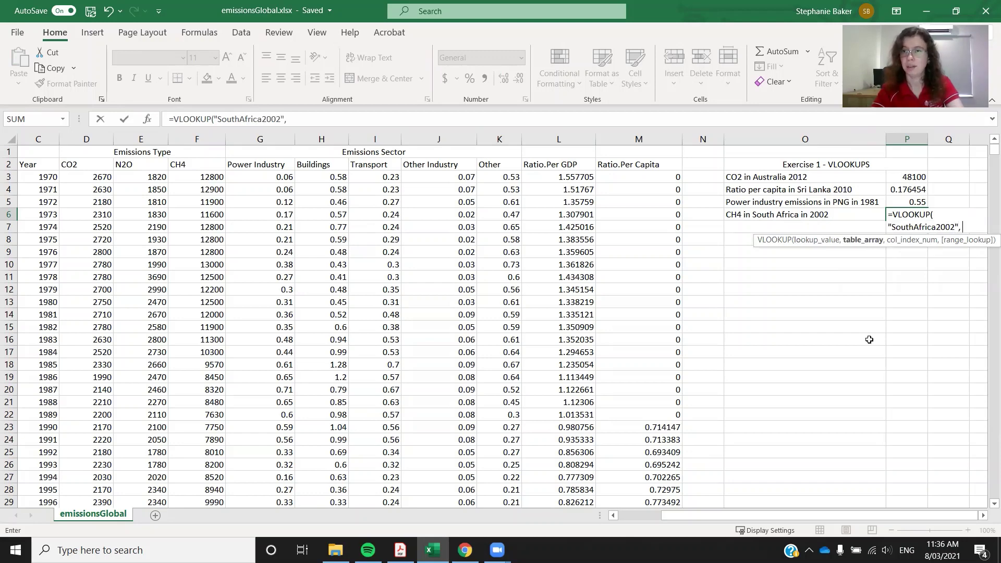
pyautogui.write(' A')
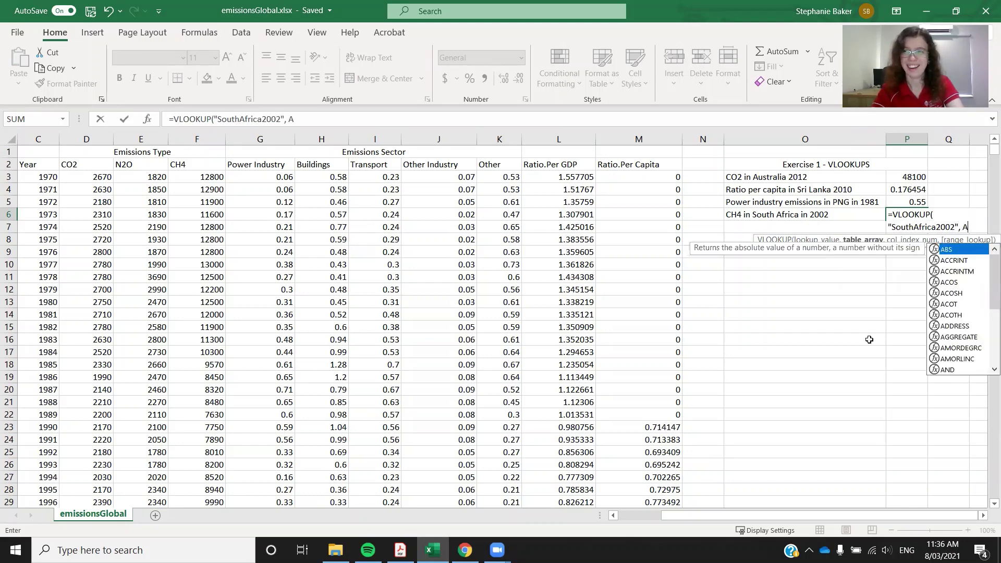
pyautogui.write(':M')
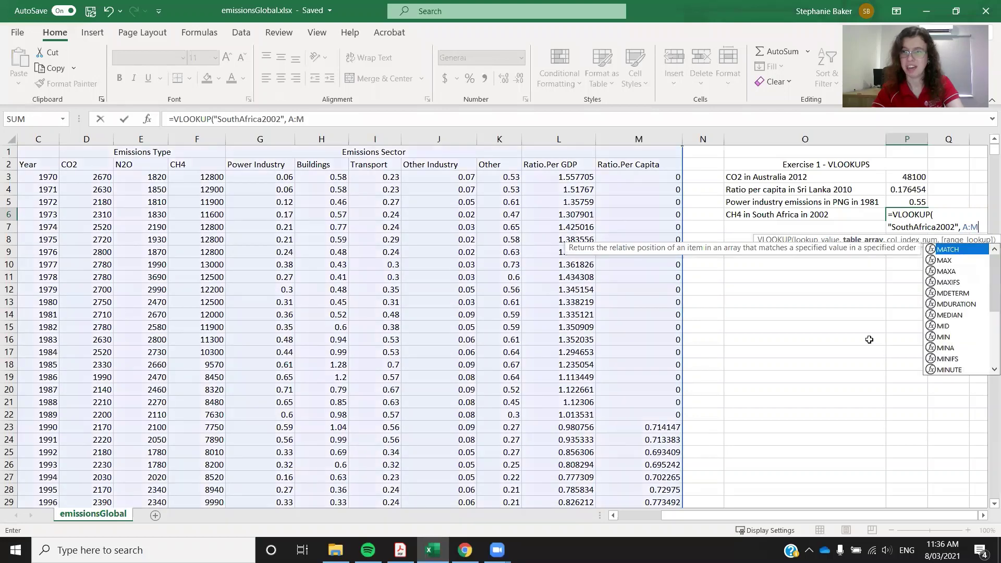
pyautogui.write(',')
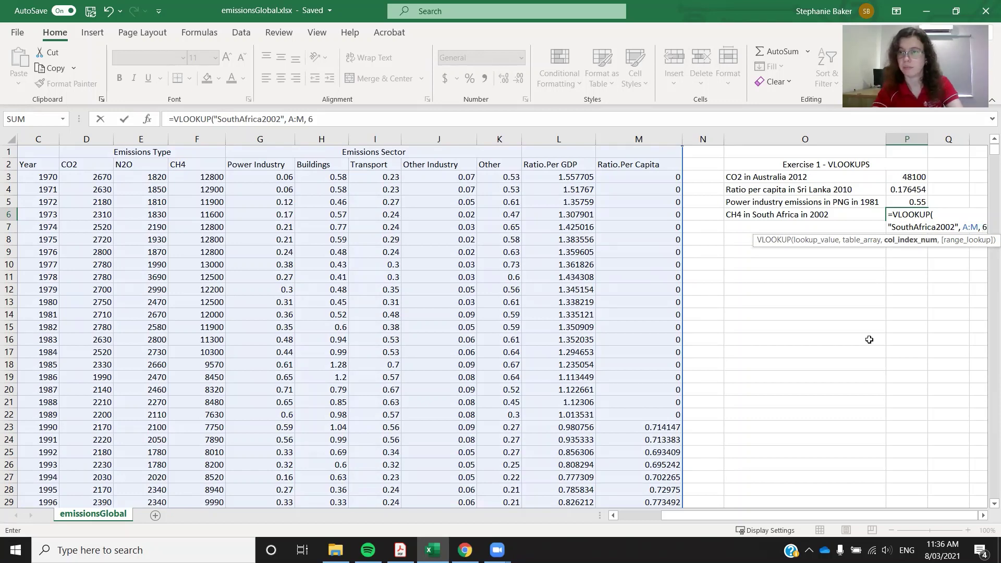
pyautogui.write('6, FALSE)')
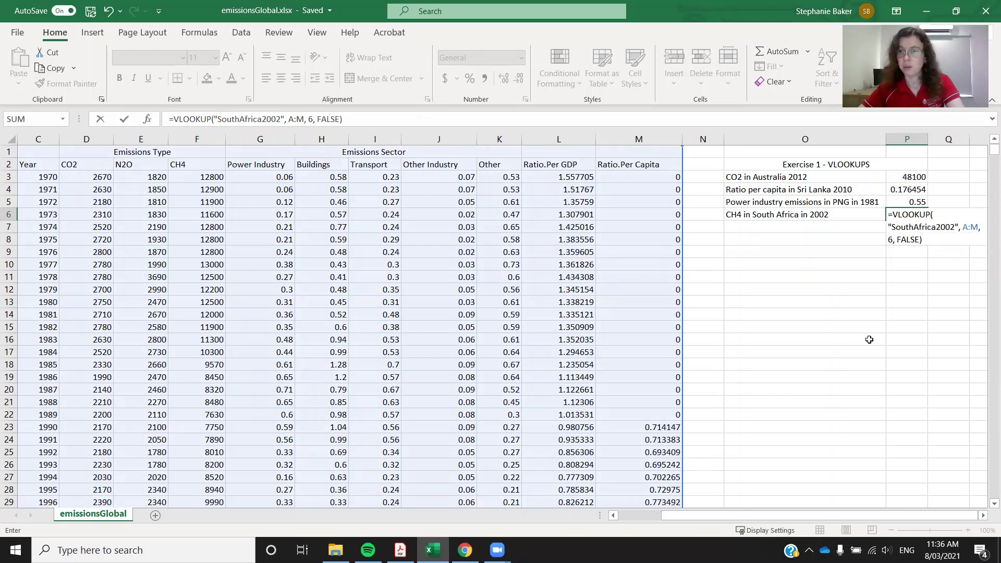
pyautogui.press('Return')
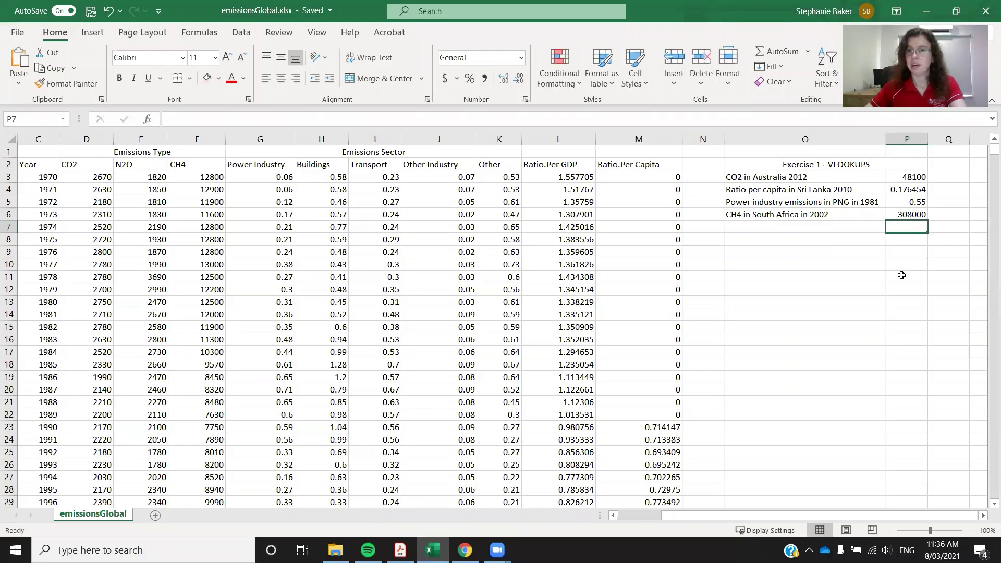
# Review the four VLOOKUP results in cells P3:P6.
pyautogui.click(919, 180)
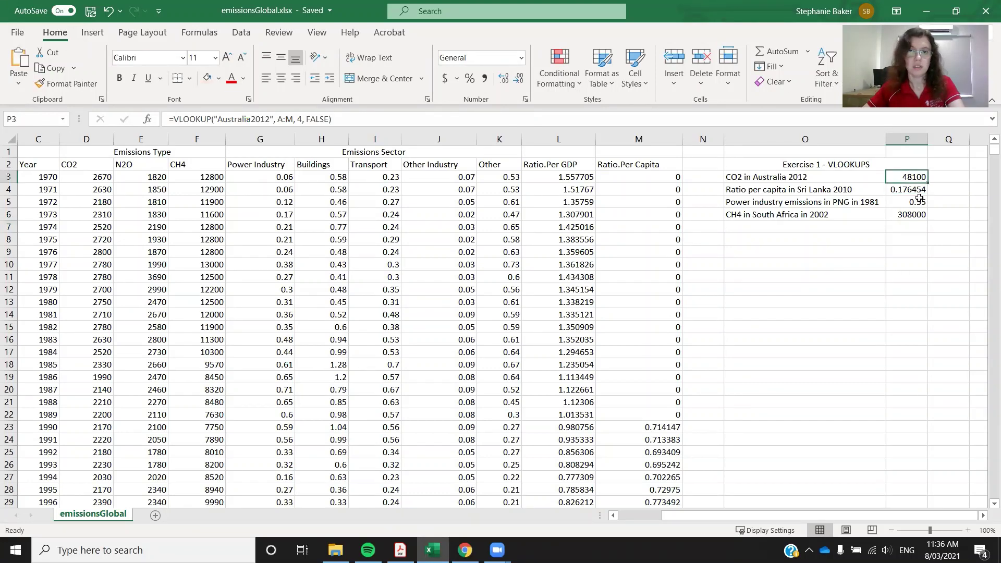
pyautogui.moveTo(919, 197); pyautogui.dragTo(909, 217)
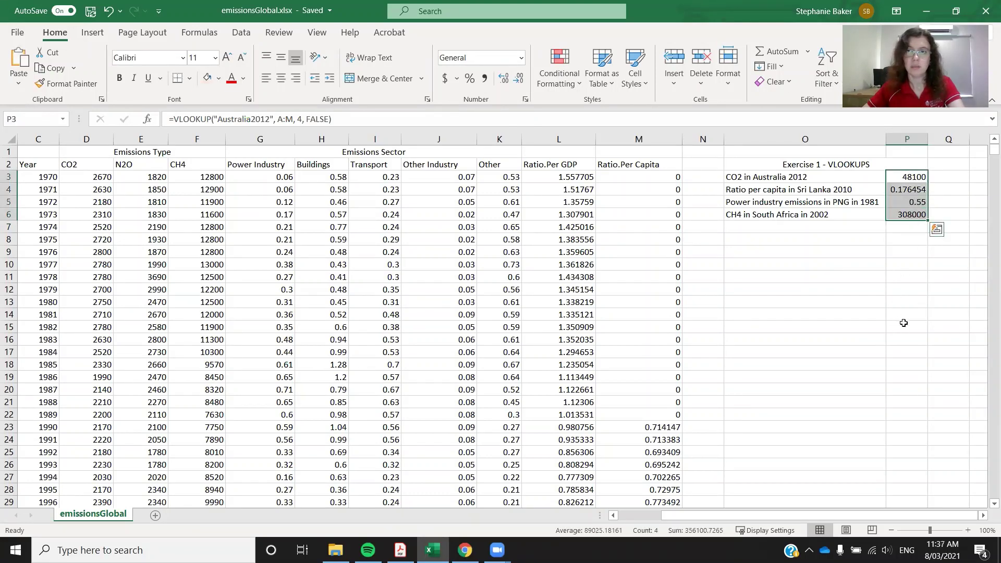
pyautogui.click(903, 385)
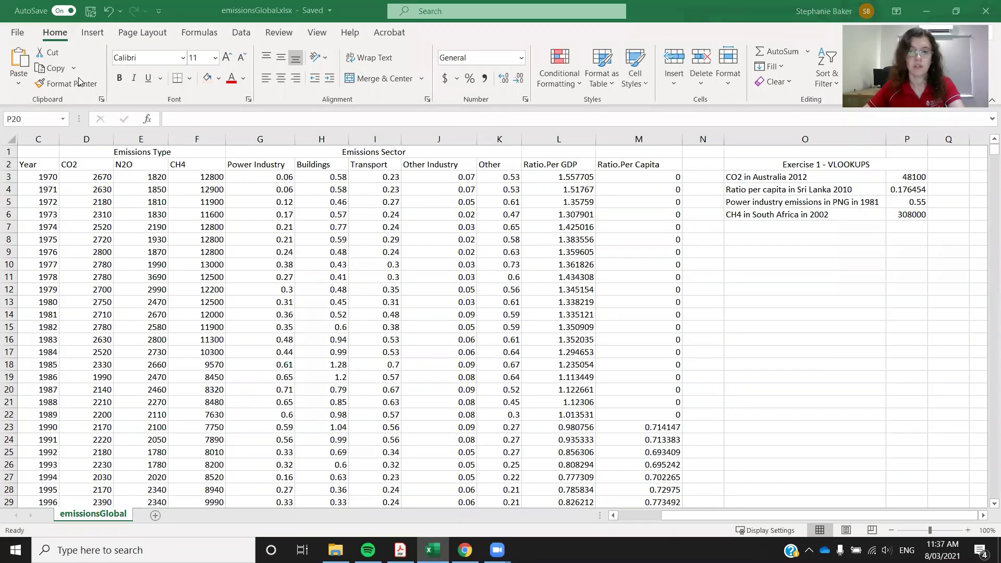
# Show the formulas instead of their results in the worksheet and bring the Exercise 1 formulas into view.
pyautogui.click(199, 33)
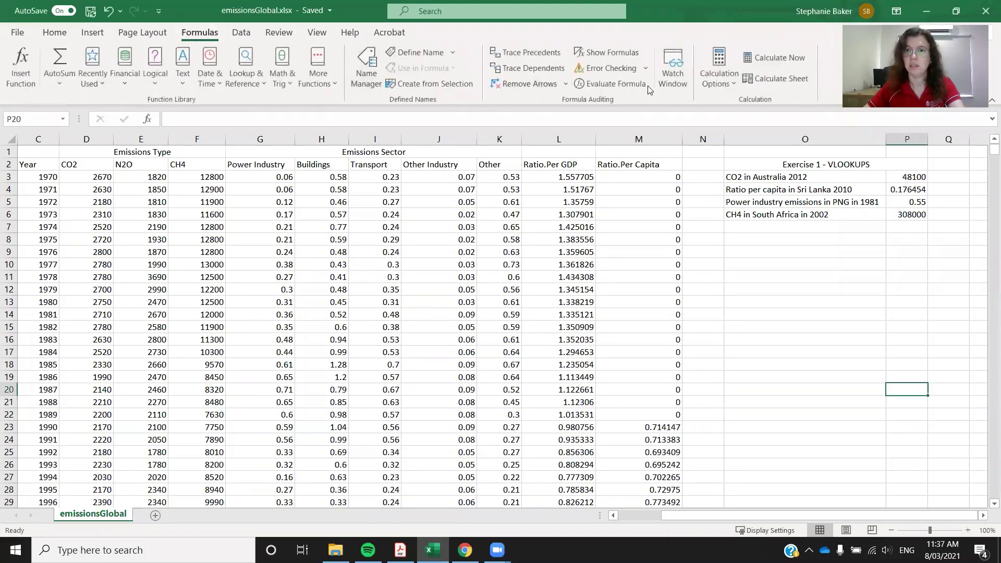
pyautogui.click(606, 52)
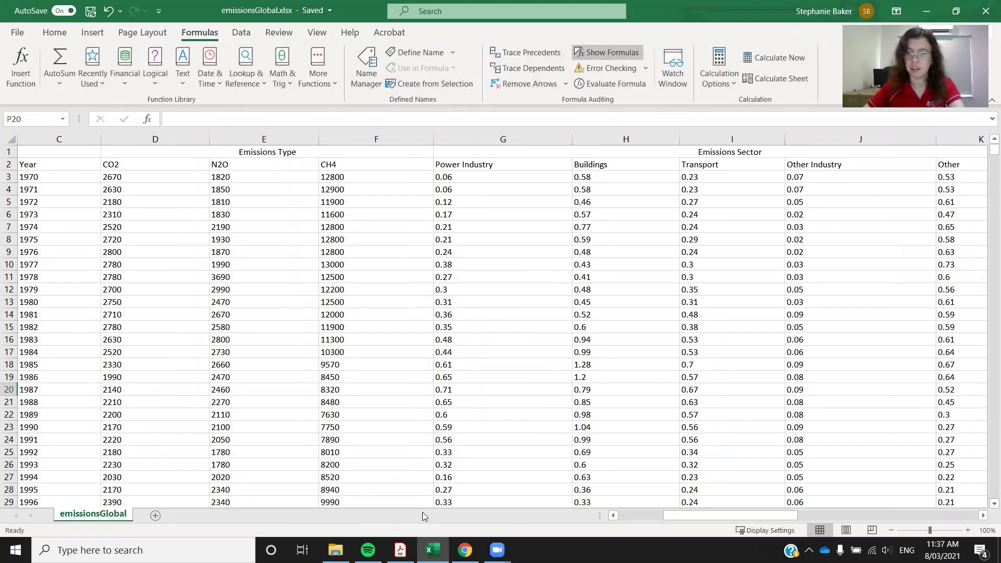
pyautogui.click(962, 514)
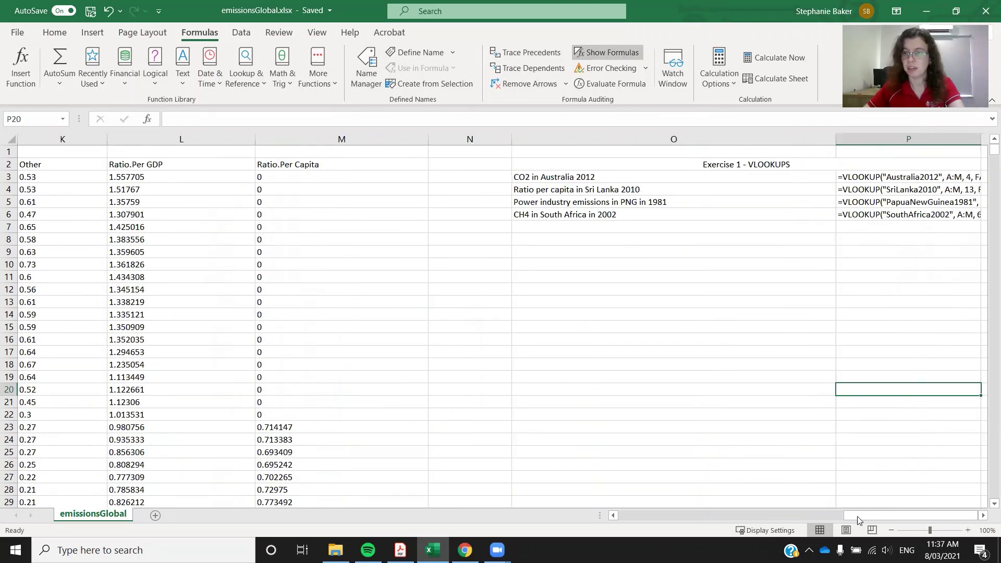
# Narrow column O and widen column P enough to fit the full text of the four VLOOKUP formulas.
pyautogui.click(983, 151)
pyautogui.moveTo(987, 138); pyautogui.dragTo(989, 138)
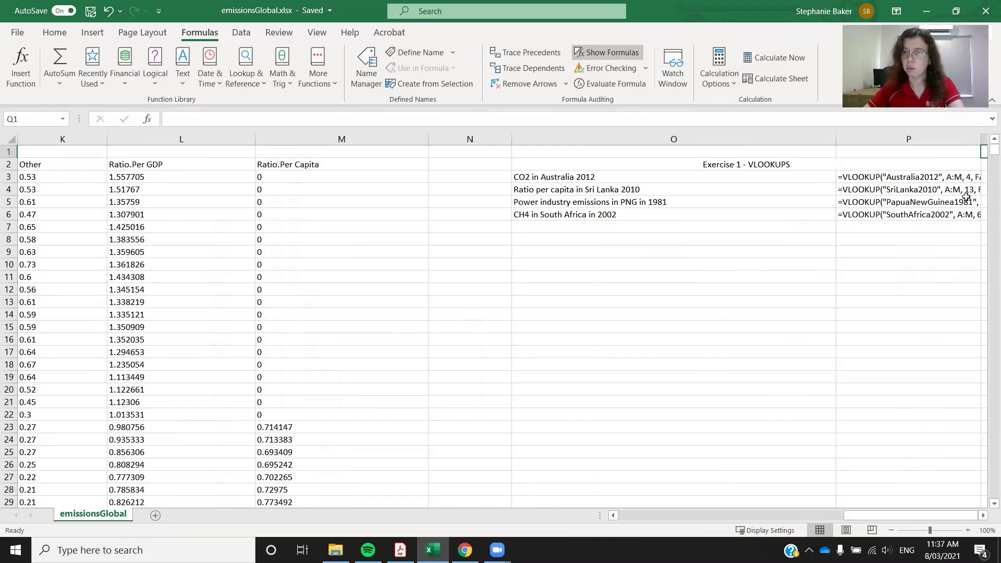
pyautogui.moveTo(836, 140); pyautogui.dragTo(775, 141)
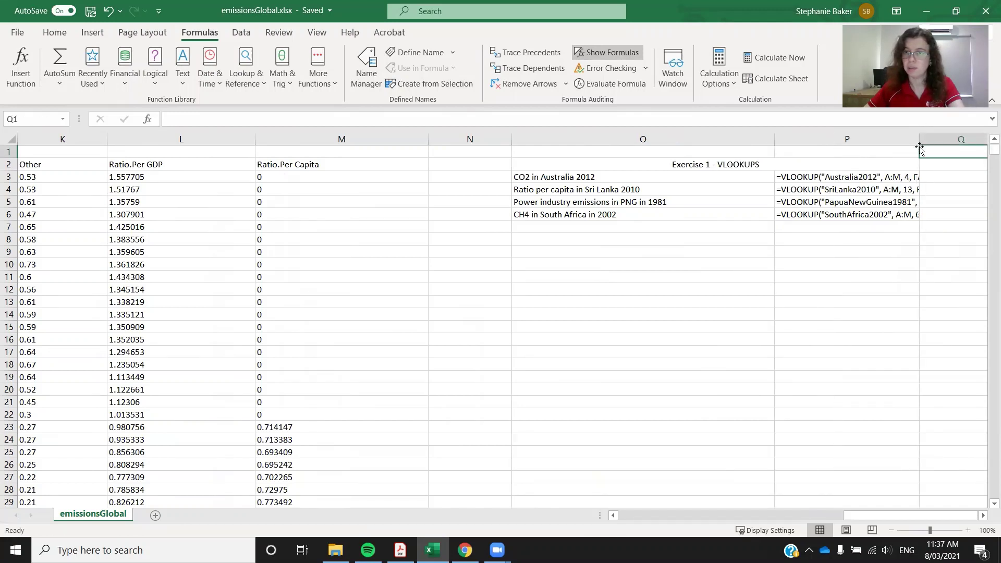
pyautogui.moveTo(920, 139); pyautogui.dragTo(980, 139)
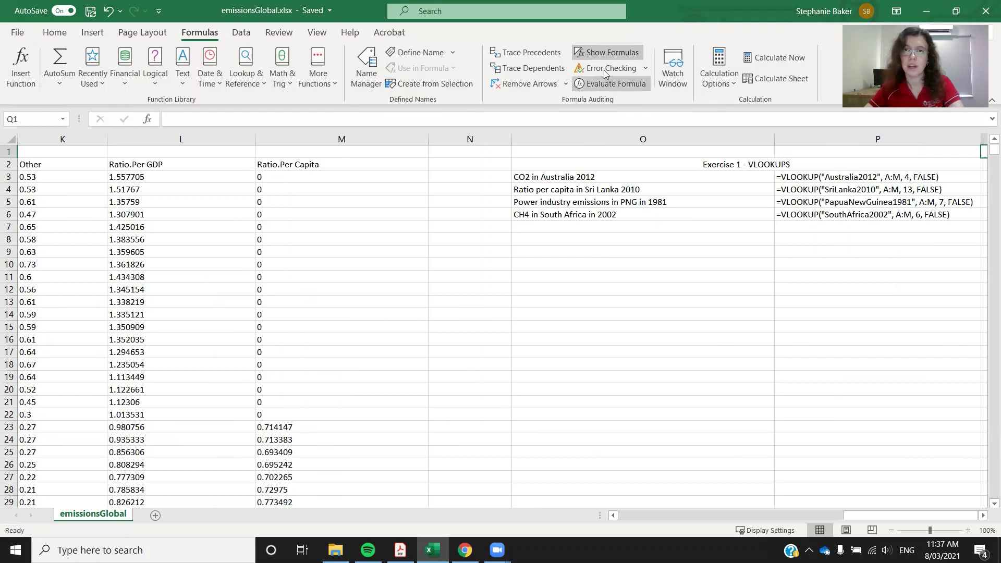
# Show the formula results again, widen column O to fit its labels and narrow column P to fit the values.
pyautogui.click(607, 52)
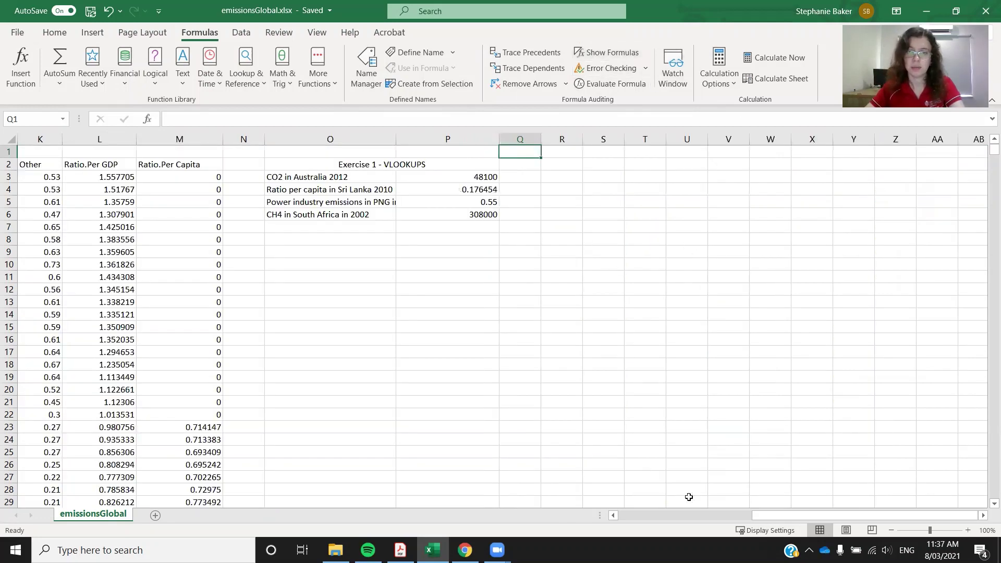
pyautogui.moveTo(400, 143); pyautogui.dragTo(428, 141)
pyautogui.moveTo(532, 139); pyautogui.dragTo(509, 138)
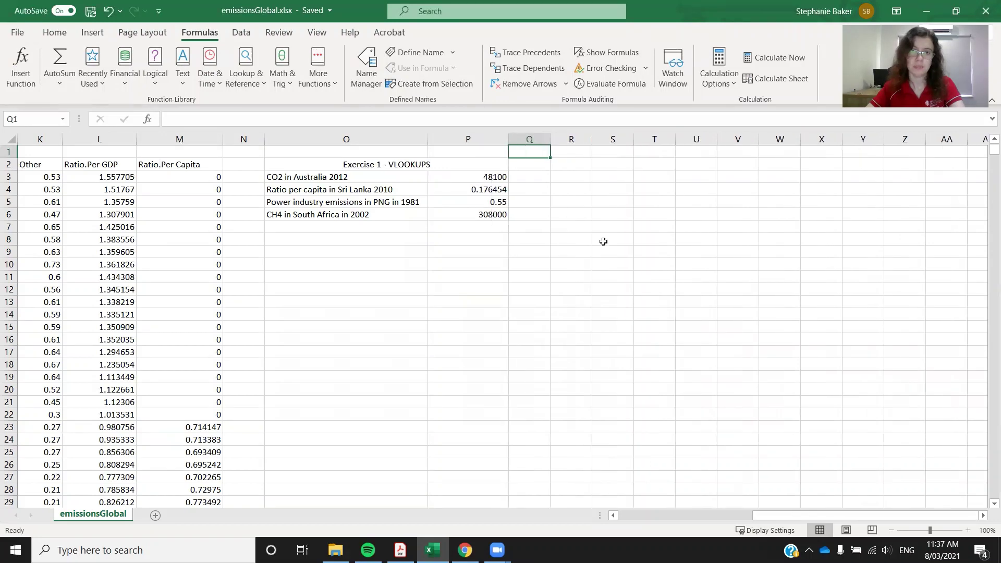
pyautogui.click(653, 249)
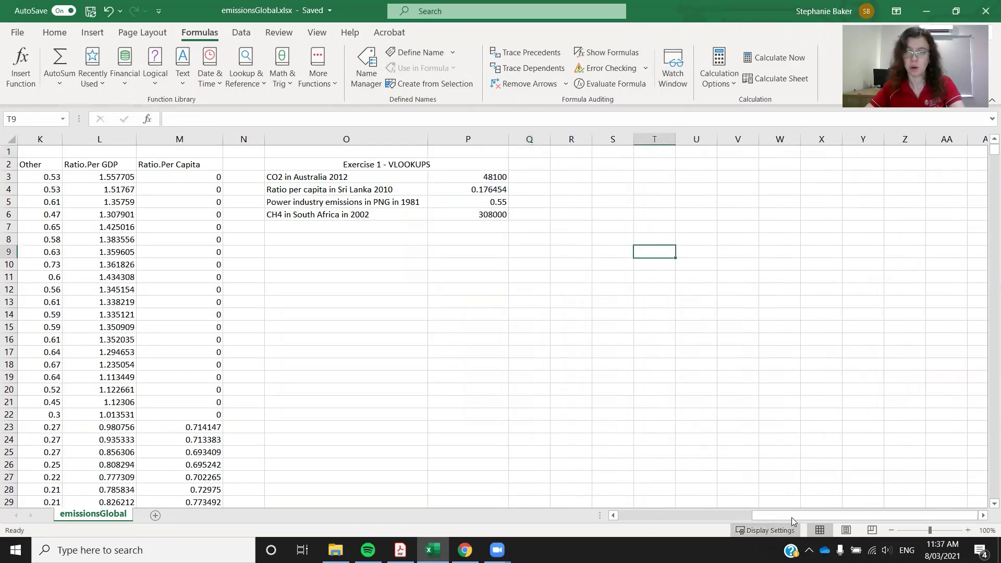
pyautogui.moveTo(789, 516); pyautogui.dragTo(719, 518)
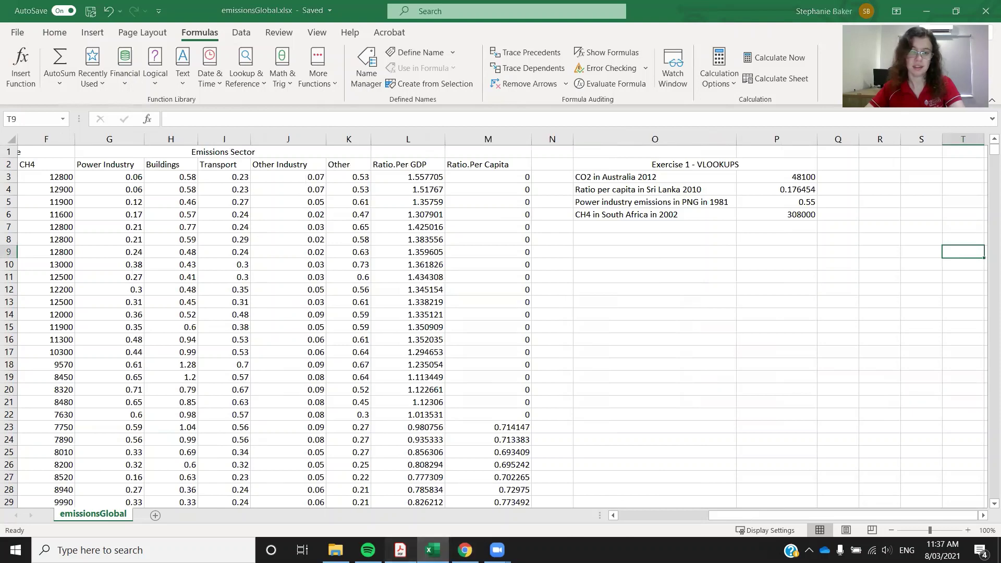
# Switch to the exercise PDF in Acrobat and read the Exercise 2 INDEX task, including the function's argument structure.
pyautogui.click(402, 548)
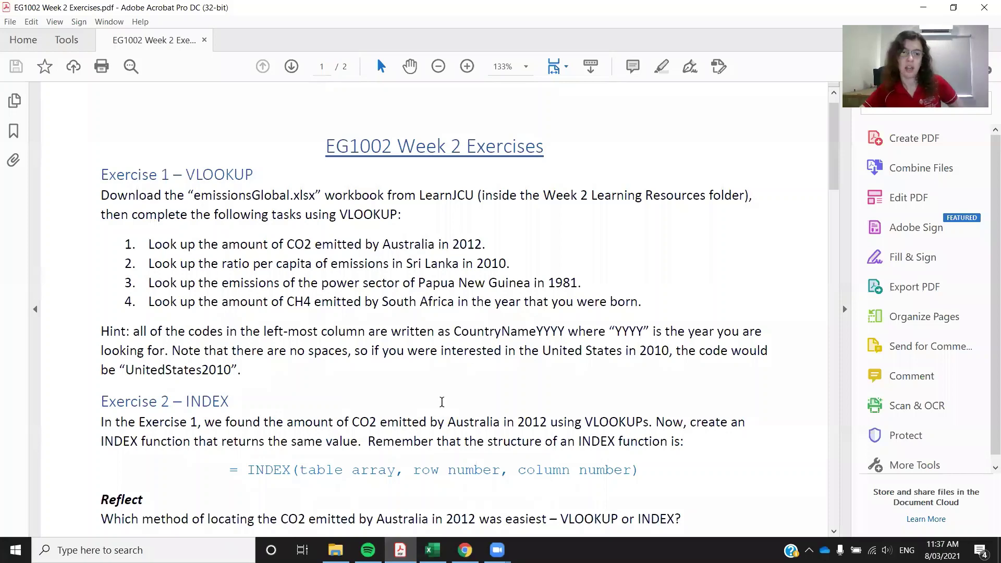
pyautogui.scroll(-3, 320, 263)
pyautogui.scroll(-2, 320, 306)
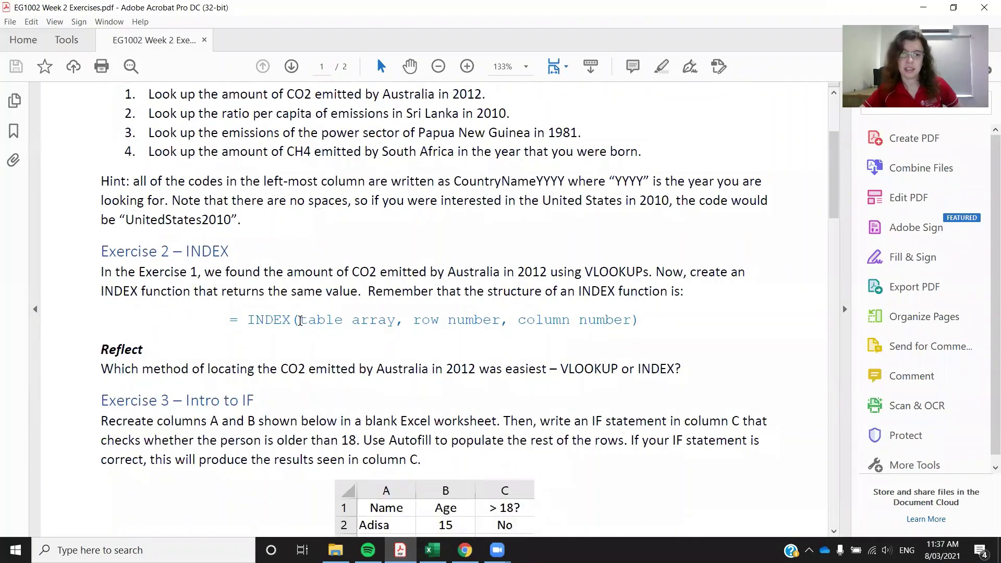
pyautogui.moveTo(301, 320); pyautogui.dragTo(395, 320)
pyautogui.click(377, 320)
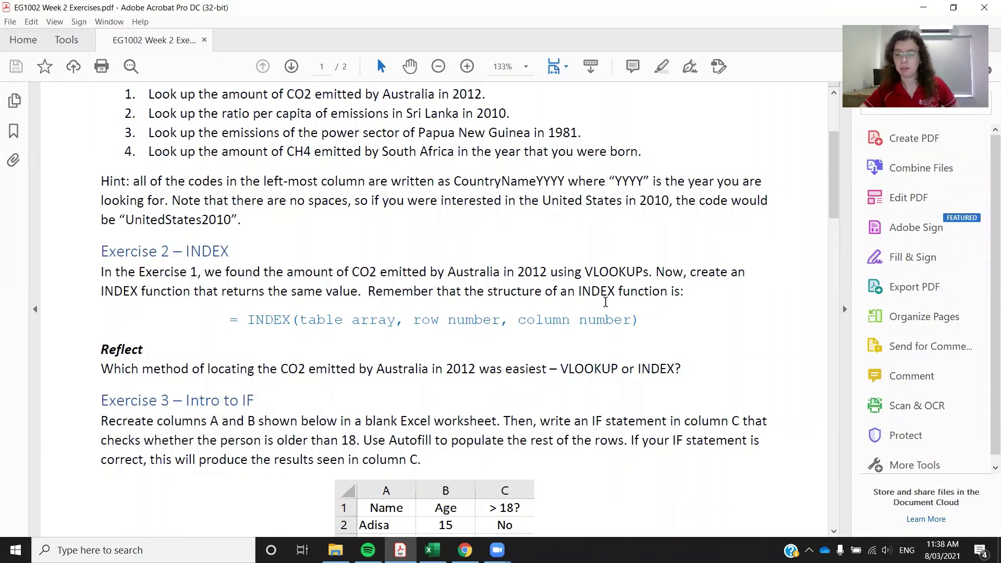
pyautogui.scroll(-1, 605, 302)
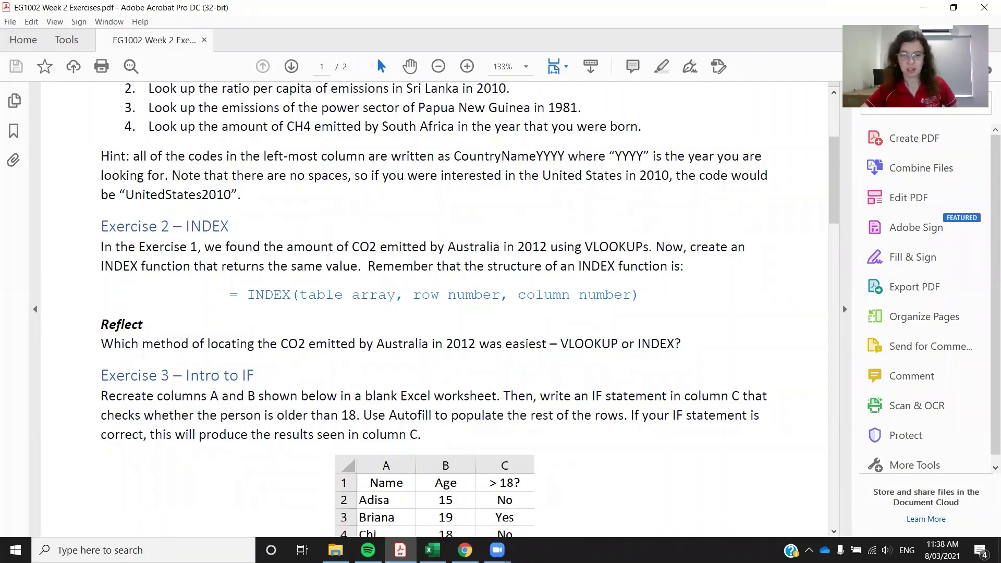
# Switch back to the Excel workbook and enter the heading "Exercise 2 - INDEX" in cell O8.
pyautogui.hotkey('alt', 'Tab')
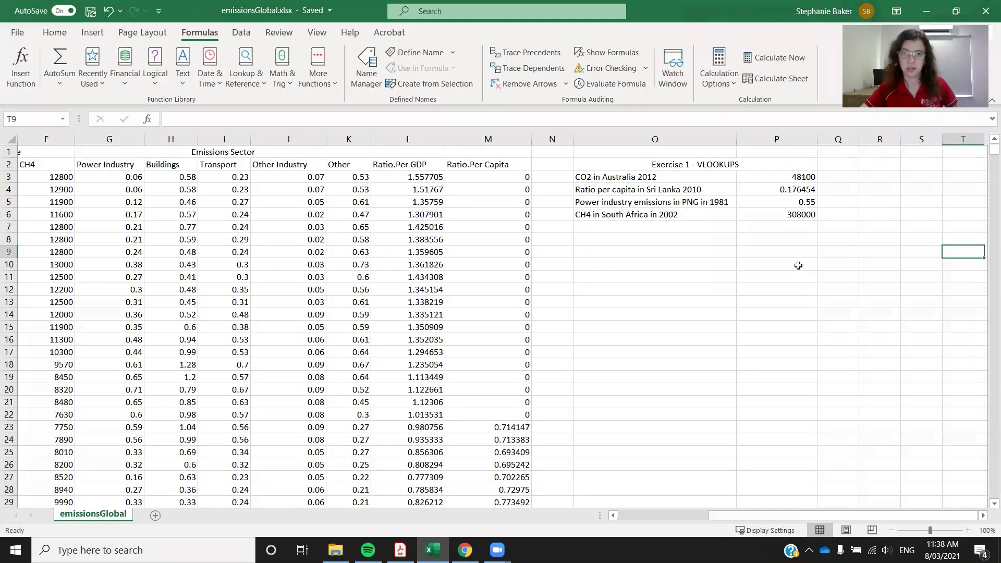
pyautogui.click(699, 240)
pyautogui.write('IN')
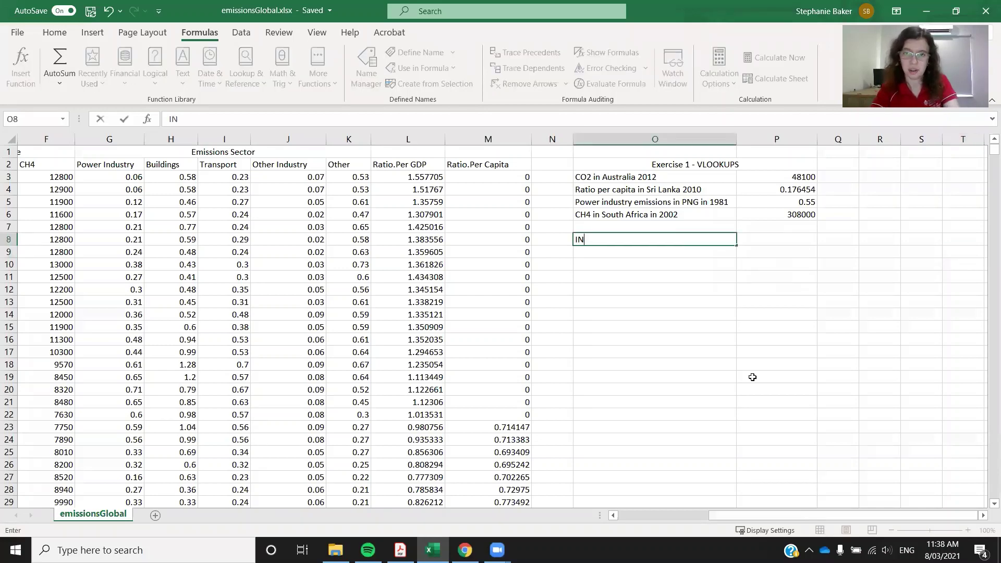
pyautogui.press('BackSpace')
pyautogui.write('ndex')
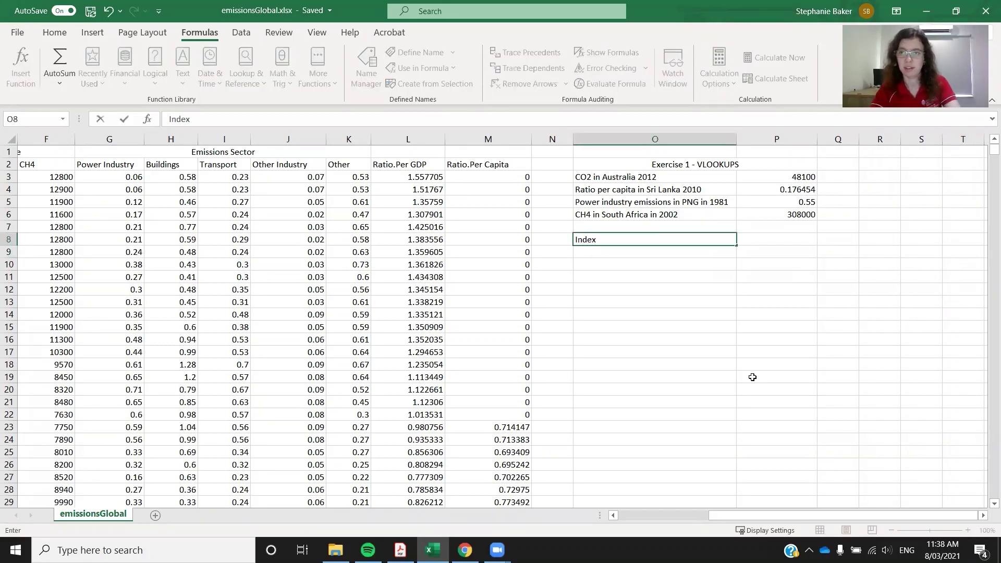
pyautogui.press('BackSpace')
pyautogui.press('BackSpace')
pyautogui.press('BackSpace')
pyautogui.press('BackSpace')
pyautogui.press('BackSpace')
pyautogui.write('Ex')
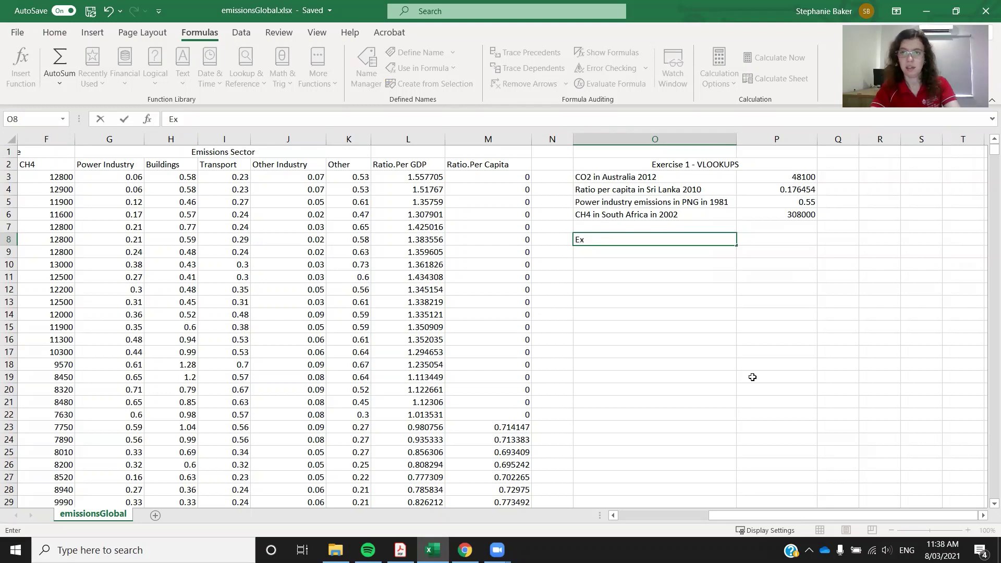
pyautogui.write('ercise 2 - INDEX')
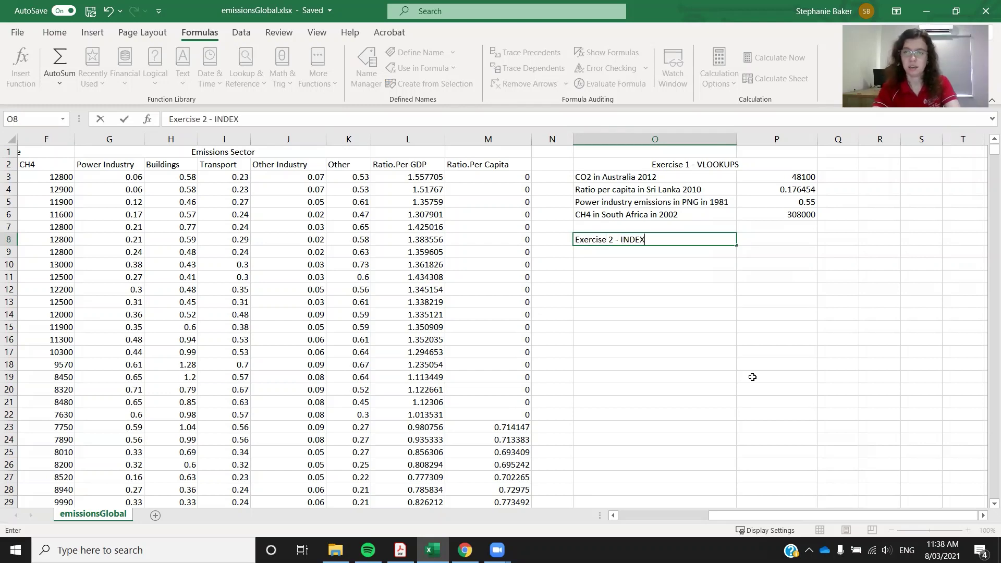
pyautogui.press('Return')
# Merge and center the Exercise 2 heading across cells O8:P8.
pyautogui.moveTo(779, 243); pyautogui.dragTo(651, 228)
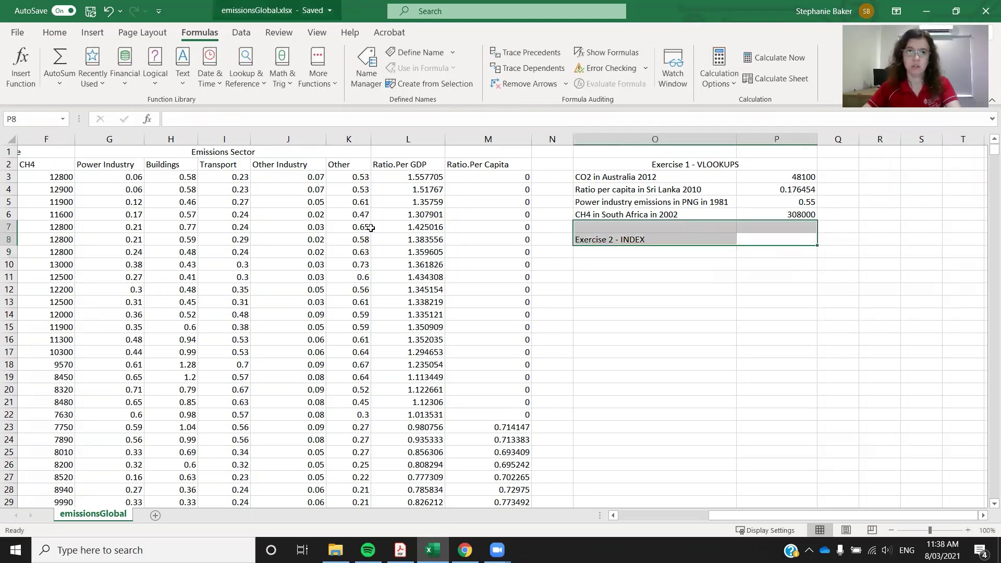
pyautogui.moveTo(754, 241); pyautogui.dragTo(711, 237)
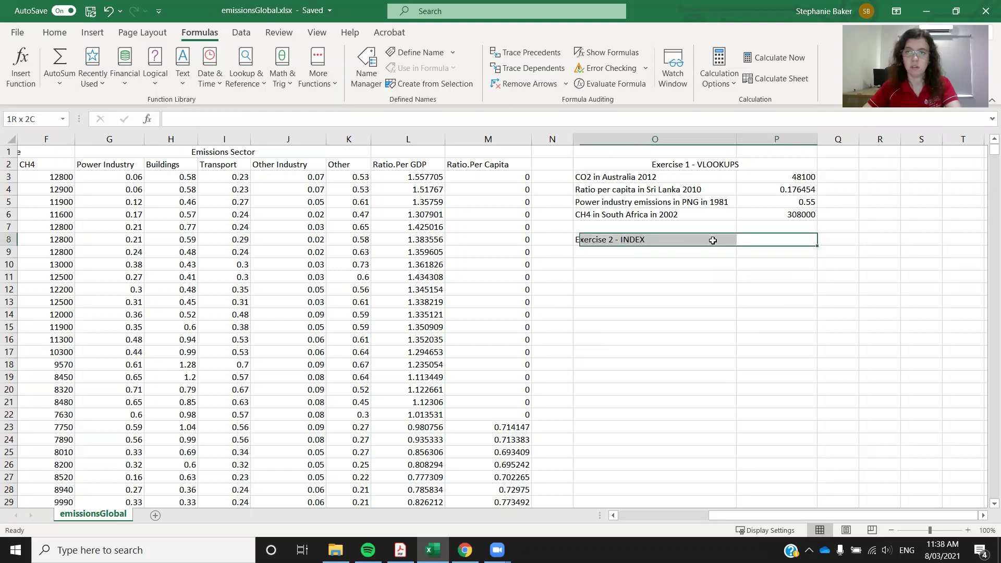
pyautogui.click(55, 33)
pyautogui.click(367, 81)
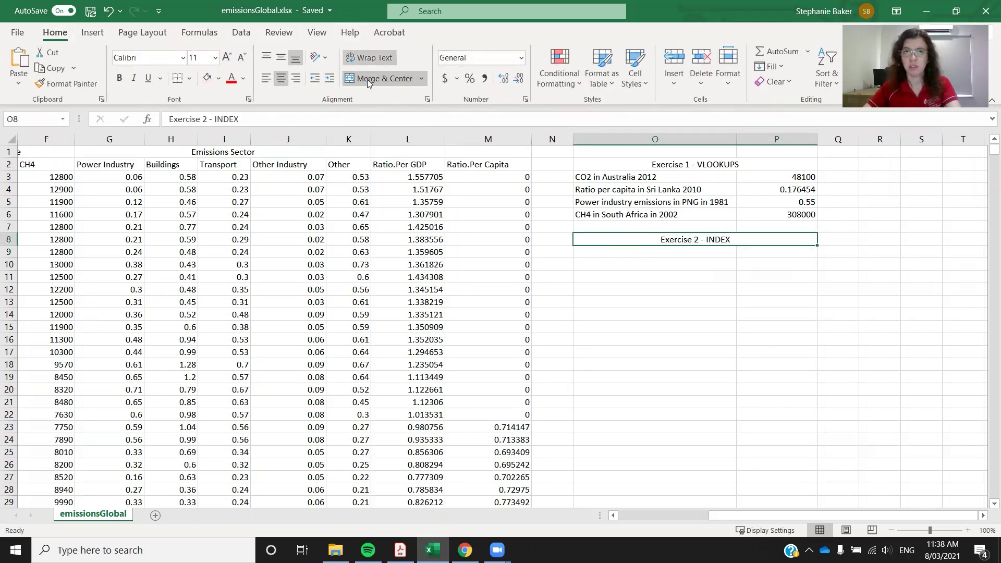
# Enter the label "CO2 in Australia 2012" in cell O9 under the Exercise 2 heading.
pyautogui.click(666, 255)
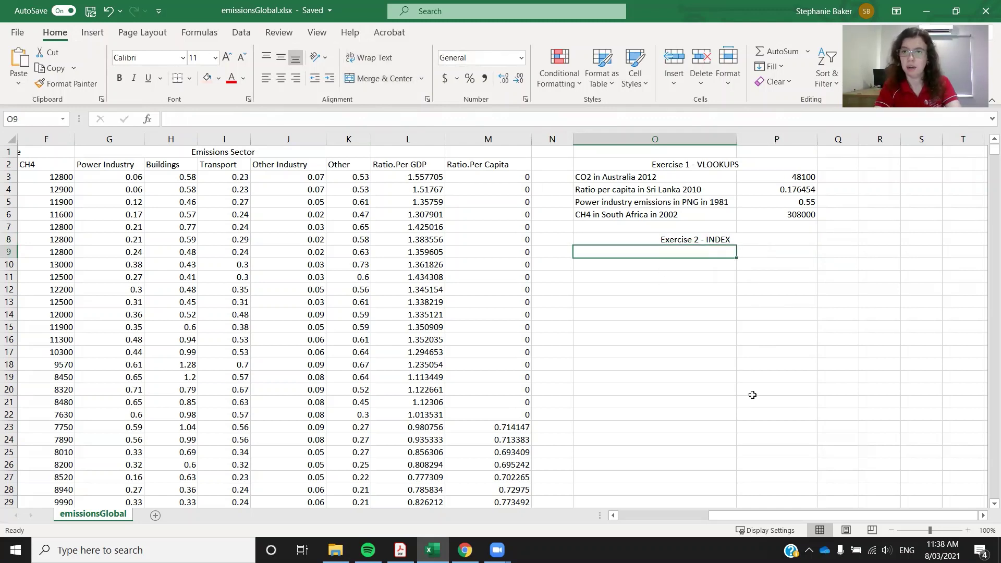
pyautogui.write('CO2 in Aus')
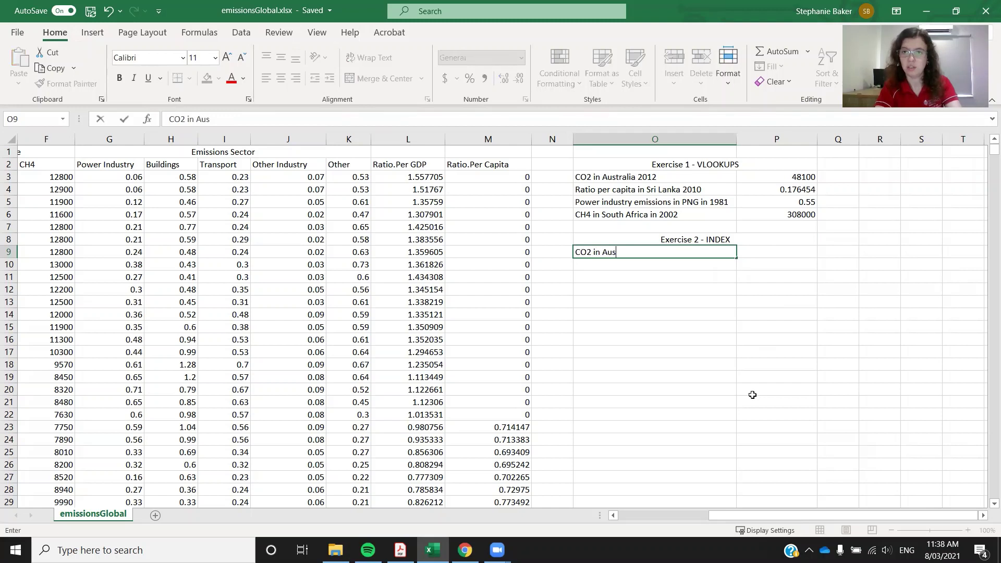
pyautogui.write('tralia 2012')
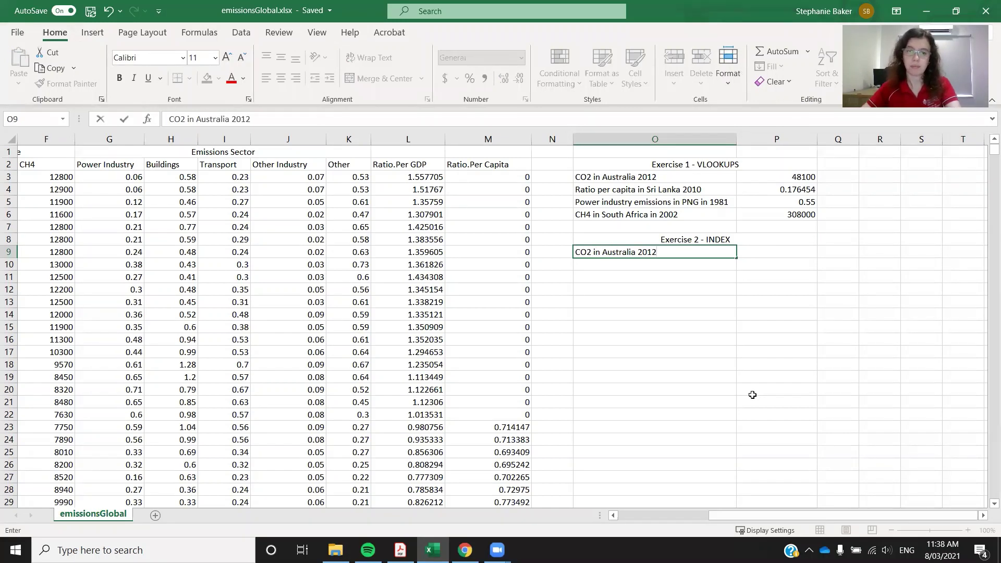
pyautogui.click(753, 392)
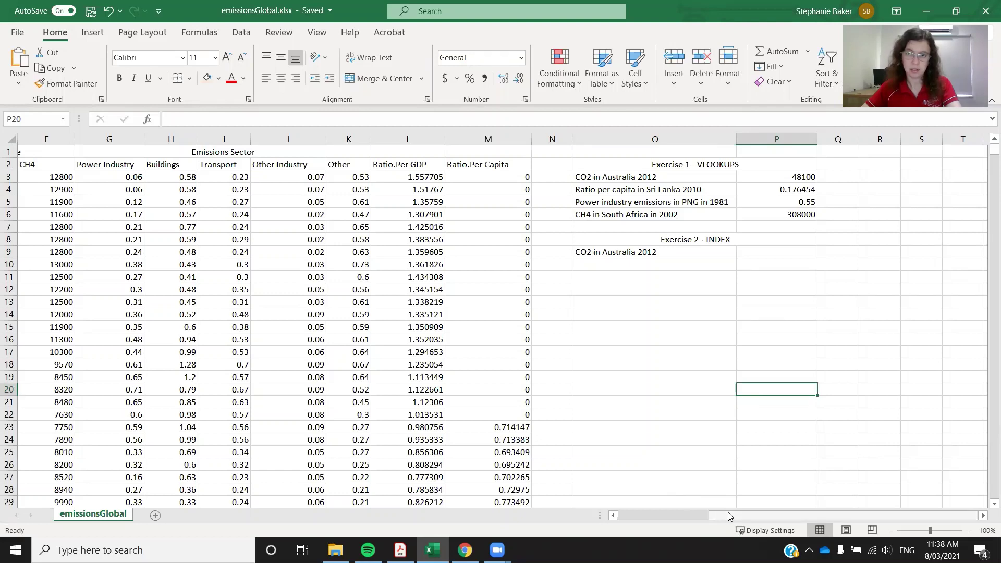
# Note the INDEX column argument as "Column no = 4" in cell R9.
pyautogui.click(867, 252)
pyautogui.write('Column no = 4')
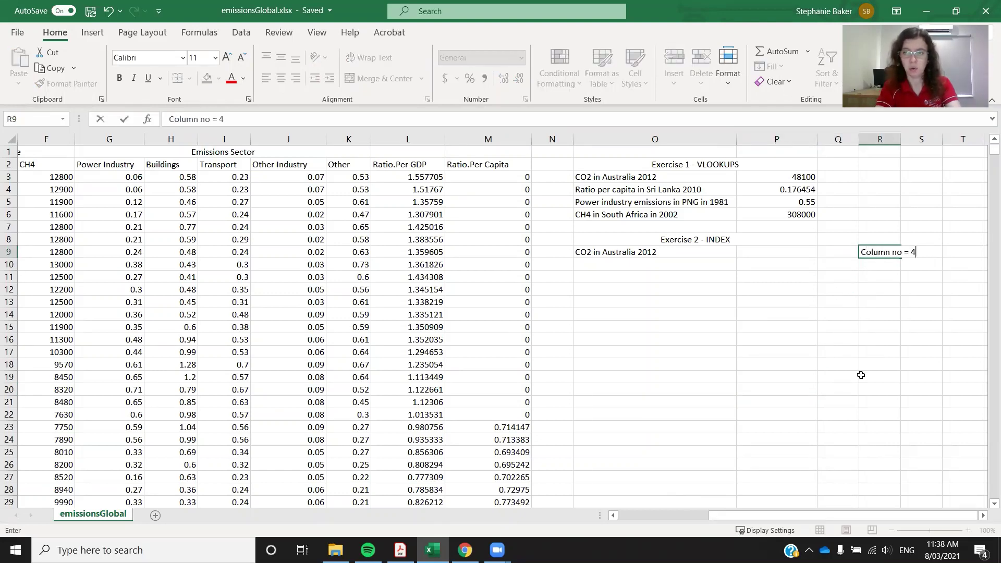
pyautogui.press('Return')
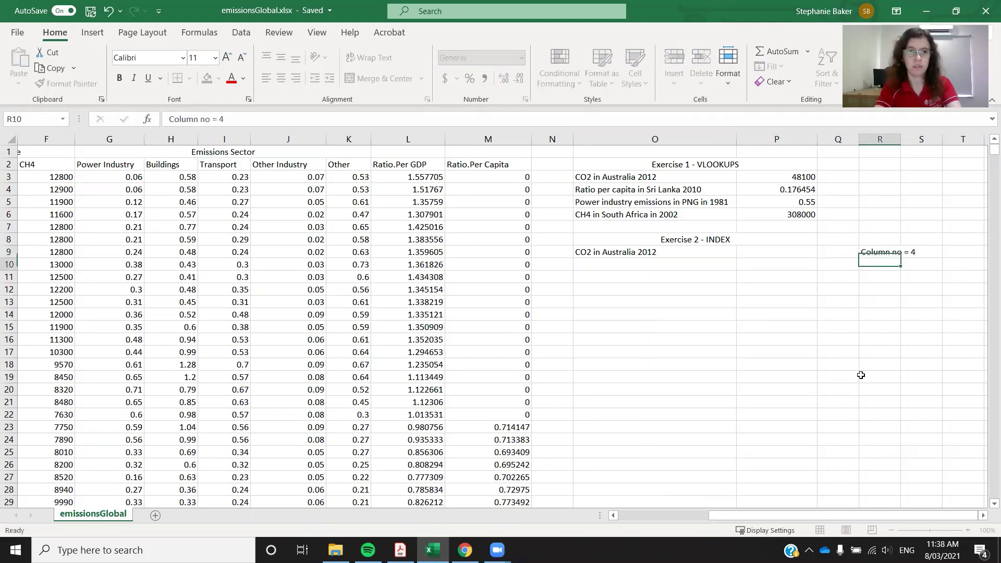
# Check the VLOOKUP formula in P3, and note "Table array = A:M" in R10 and "Row no = ?" in R11.
pyautogui.click(762, 179)
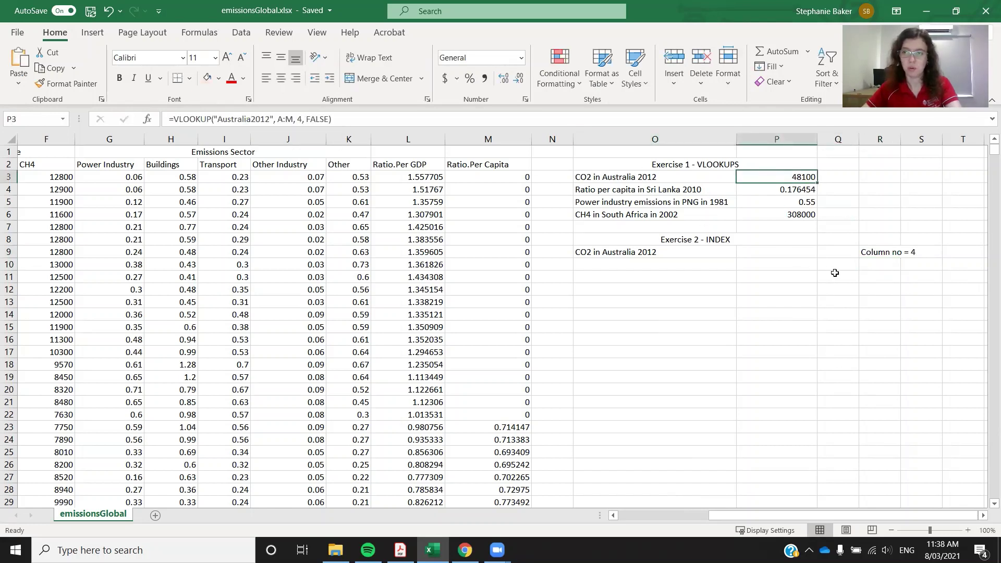
pyautogui.click(876, 269)
pyautogui.write('Table ')
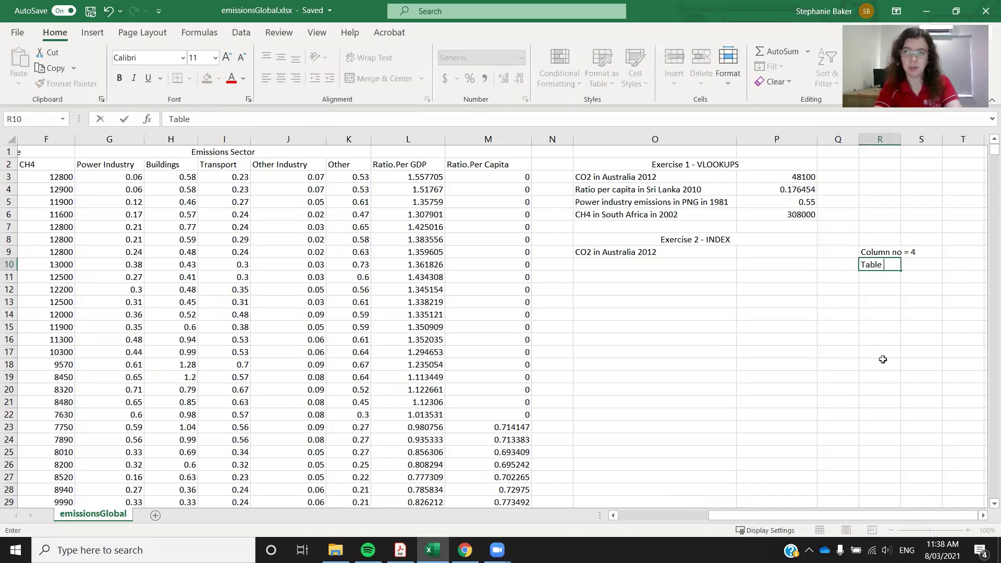
pyautogui.write('array = A:M')
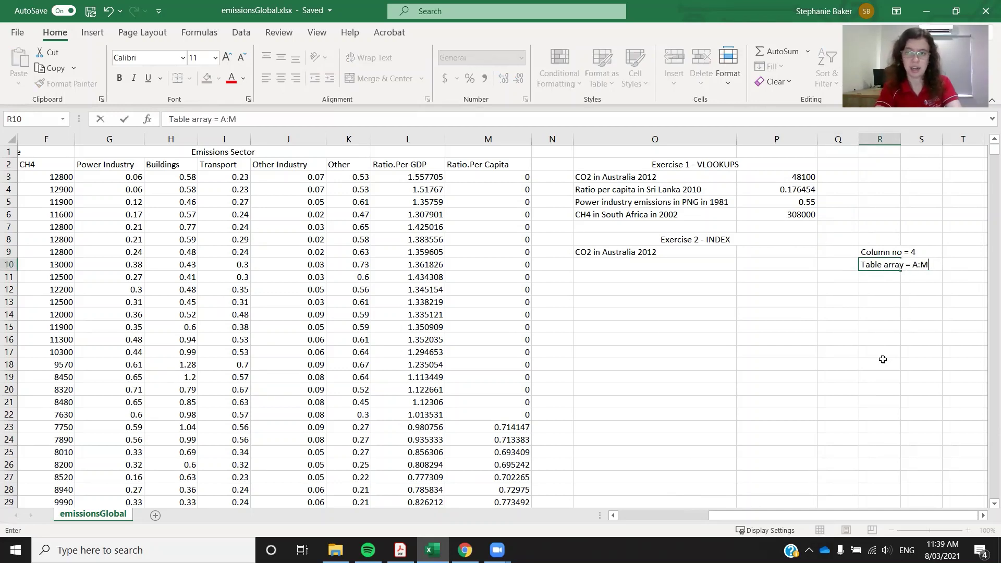
pyautogui.press('Return')
pyautogui.write('Row no ')
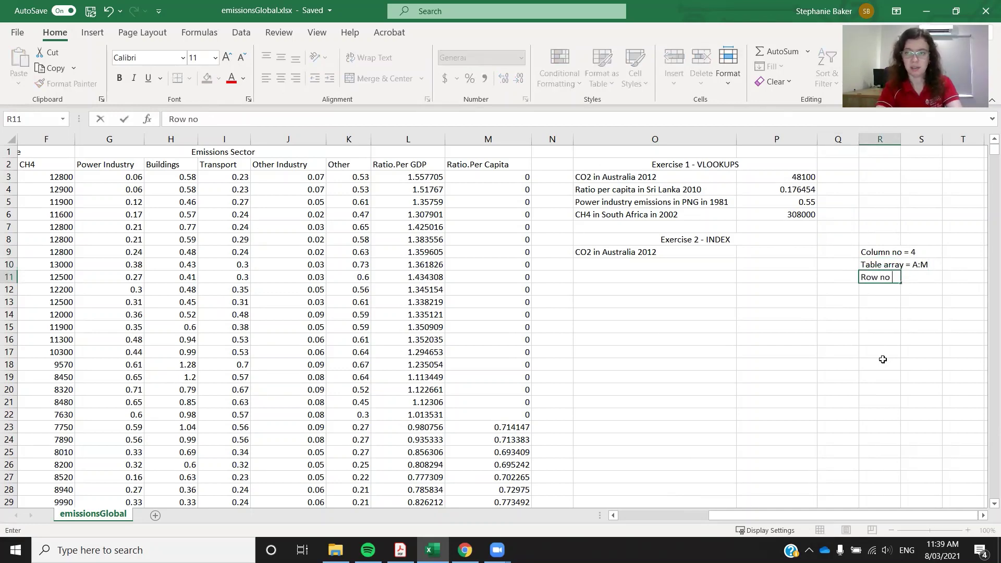
pyautogui.write('= ?')
pyautogui.press('Return')
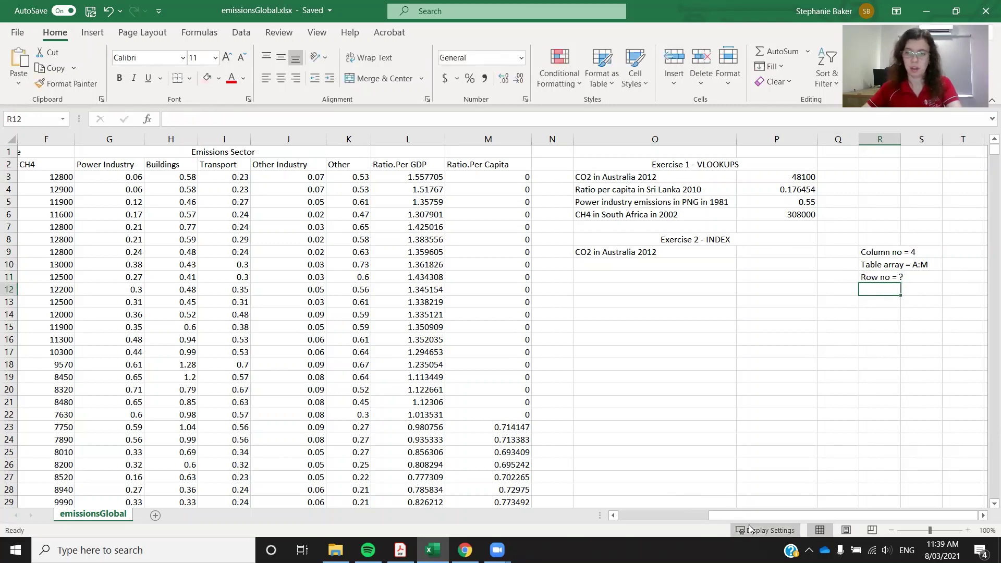
# Find the Australia2012 record in the emissions data and select its whole row to identify the row number.
pyautogui.moveTo(742, 518); pyautogui.dragTo(651, 517)
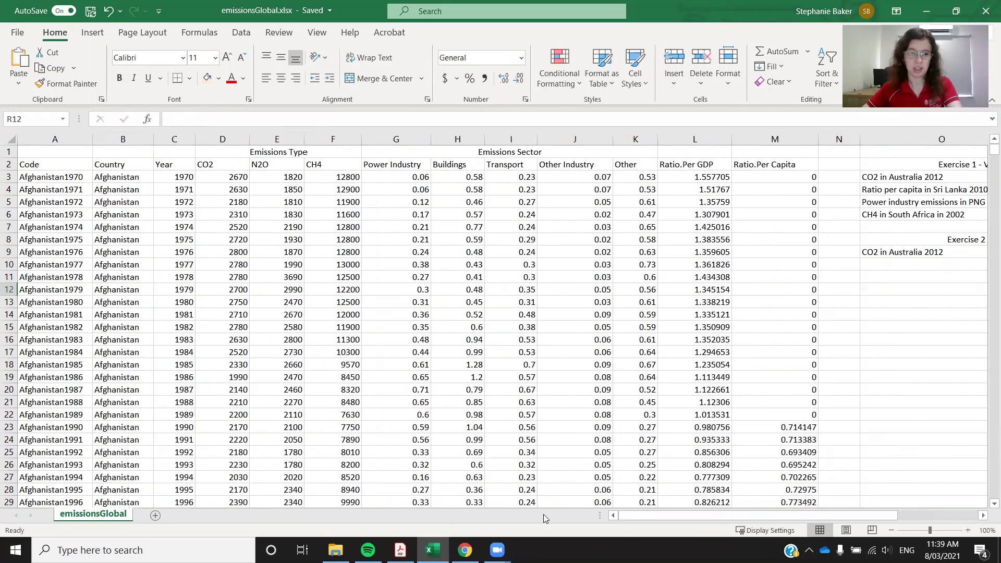
pyautogui.scroll(-20, 161, 453)
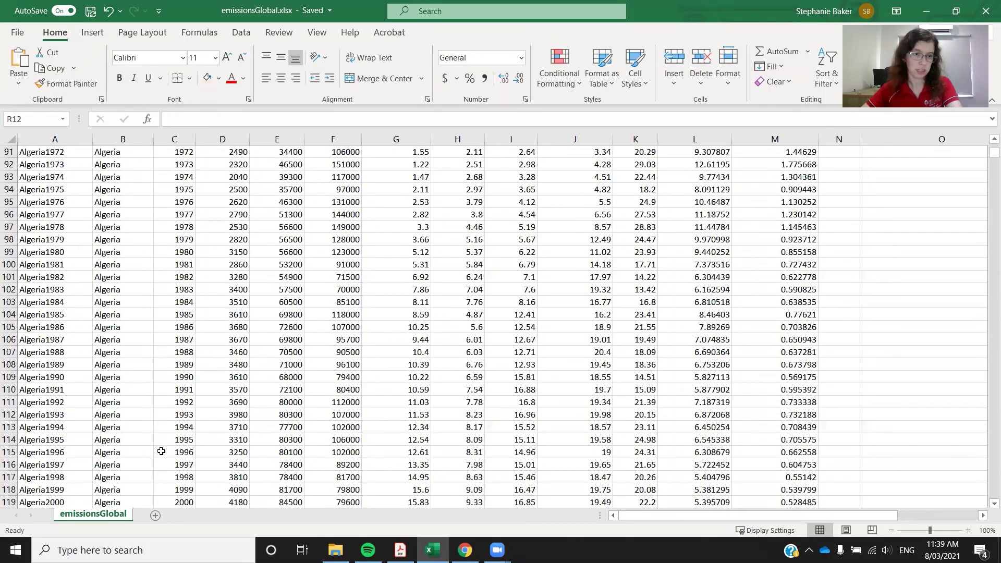
pyautogui.scroll(-20, 161, 452)
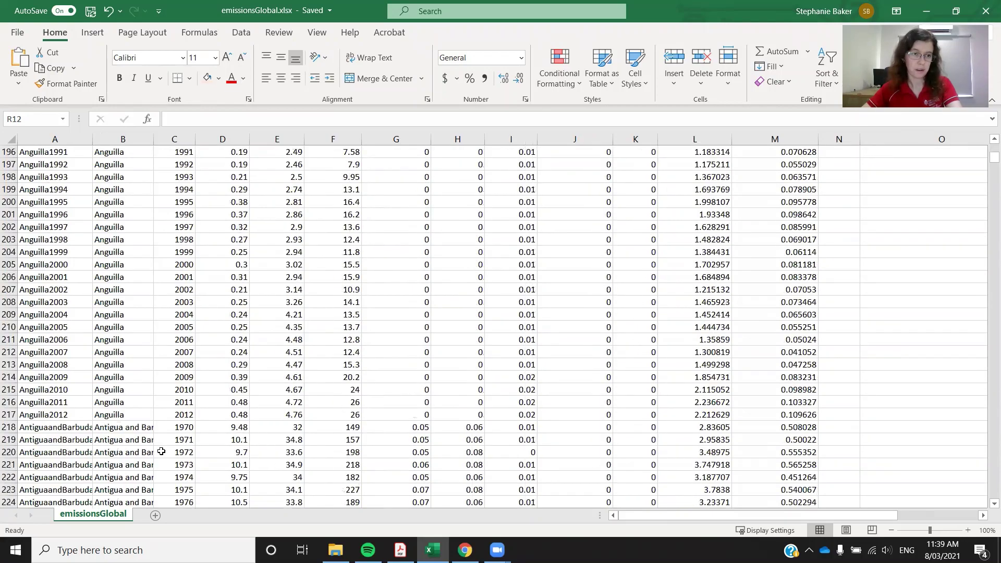
pyautogui.scroll(-20, 161, 452)
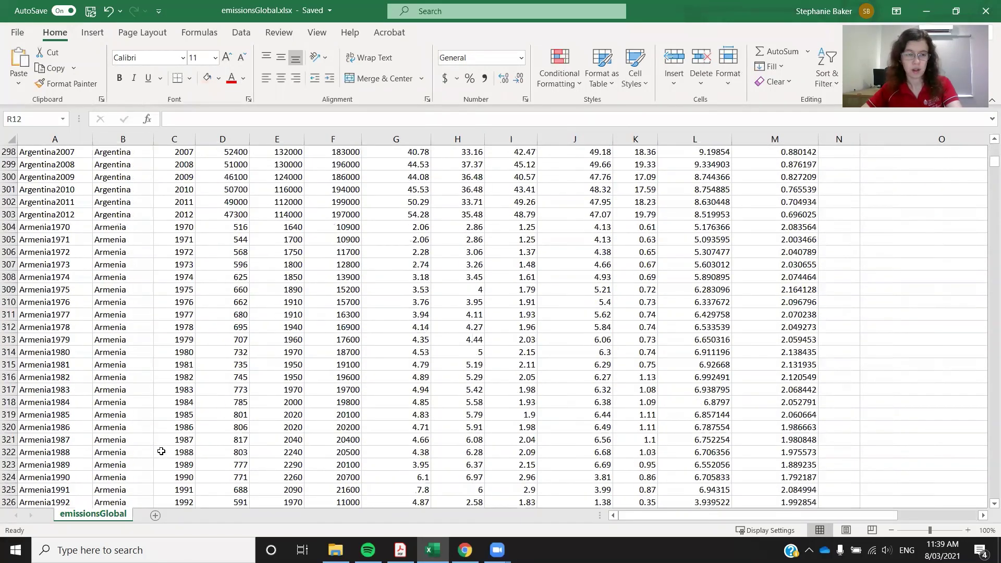
pyautogui.scroll(-16, 161, 453)
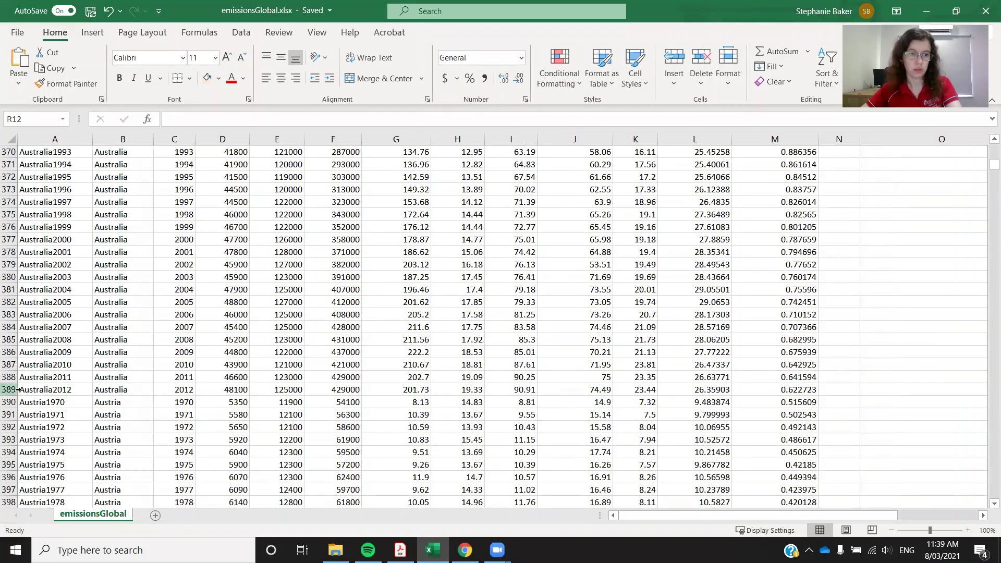
pyautogui.click(9, 390)
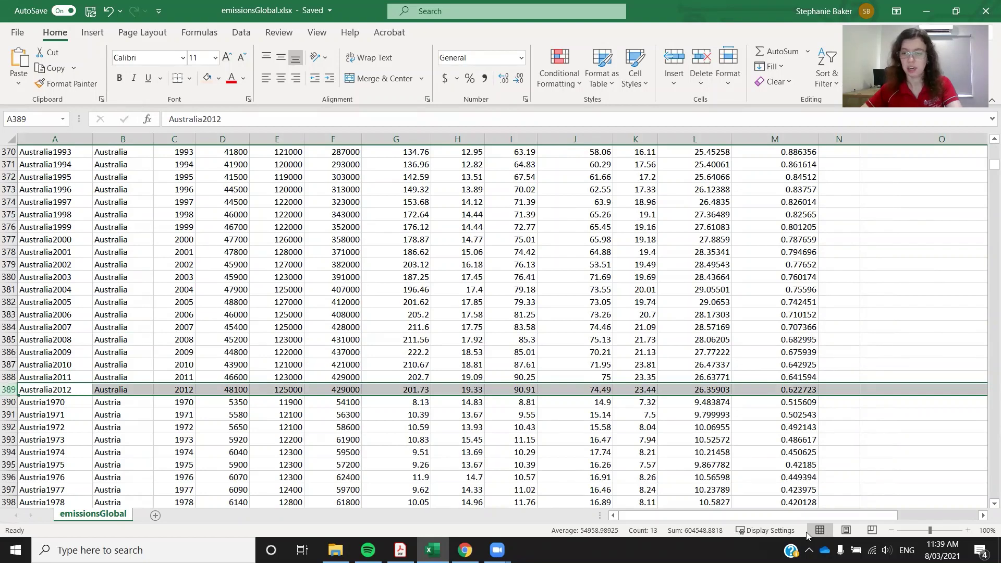
# Update the row number note in R11 to read "Row no = 389".
pyautogui.moveTo(993, 165); pyautogui.dragTo(992, 143)
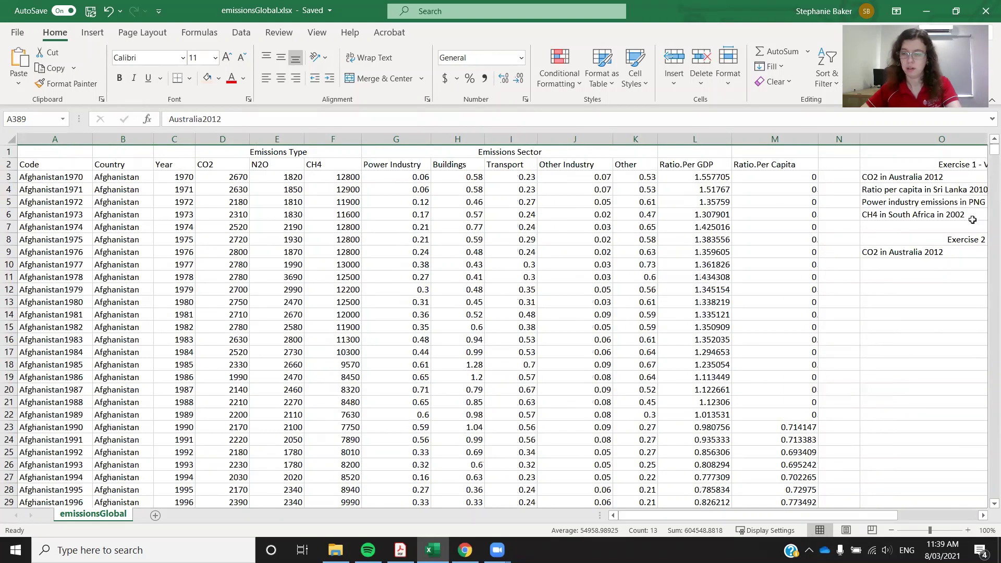
pyautogui.moveTo(835, 515); pyautogui.dragTo(923, 500)
pyautogui.click(962, 277)
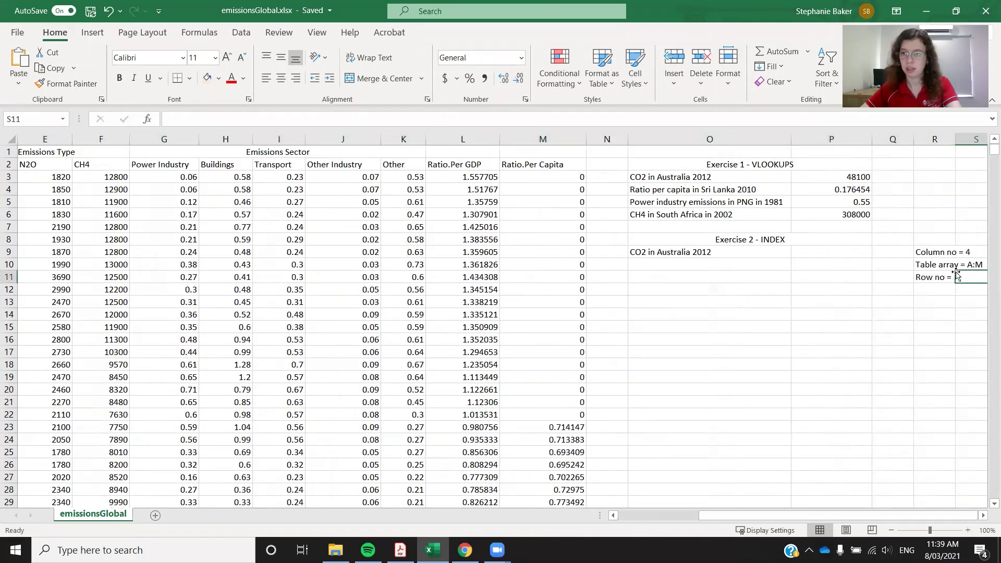
pyautogui.click(264, 123)
pyautogui.press('BackSpace')
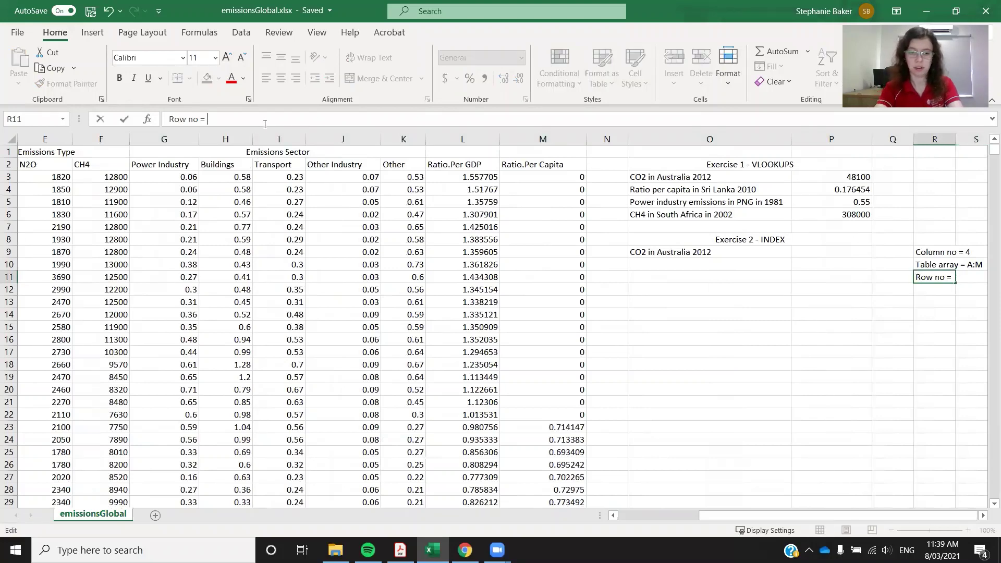
pyautogui.write('389')
pyautogui.press('Return')
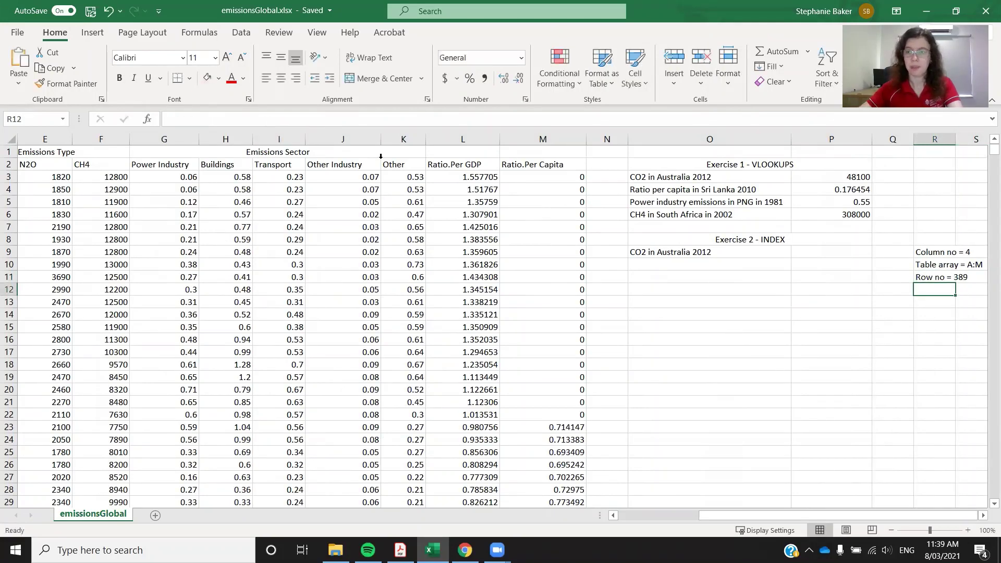
# Enter the formula =INDEX(A:M, 389, 4) in P9 to return Australia's 2012 CO2 emissions.
pyautogui.click(808, 250)
pyautogui.write('=')
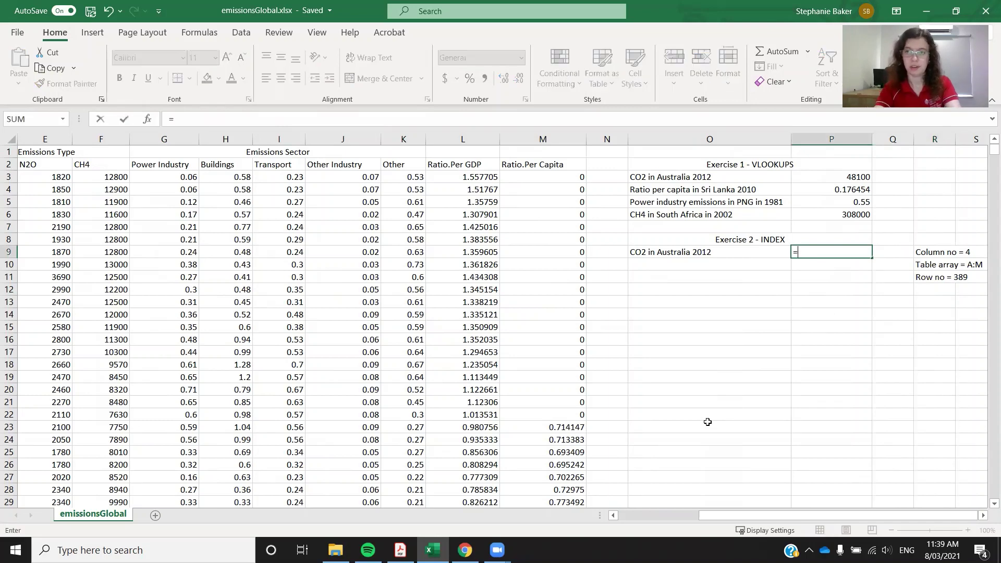
pyautogui.write('INDEX(')
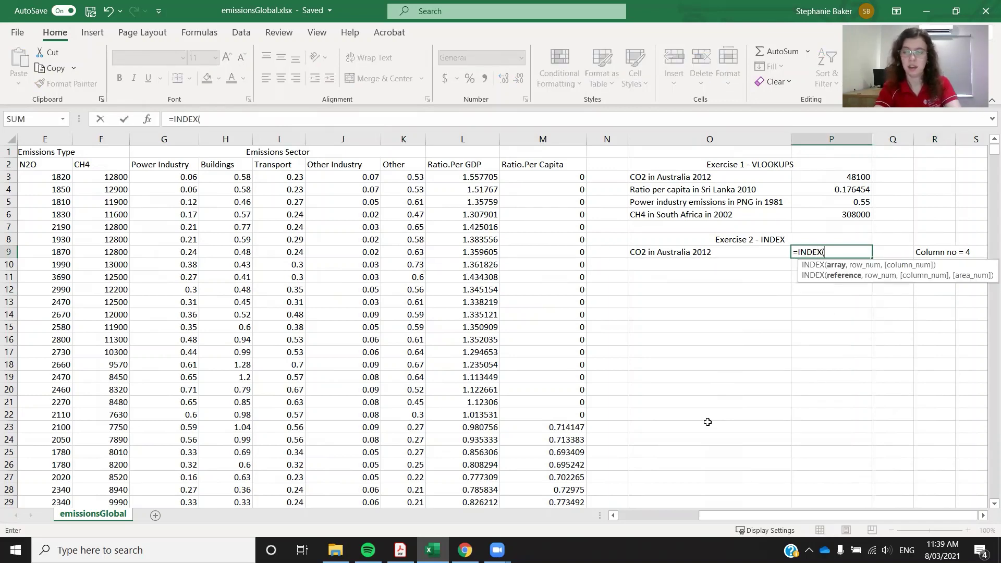
pyautogui.write('A:M')
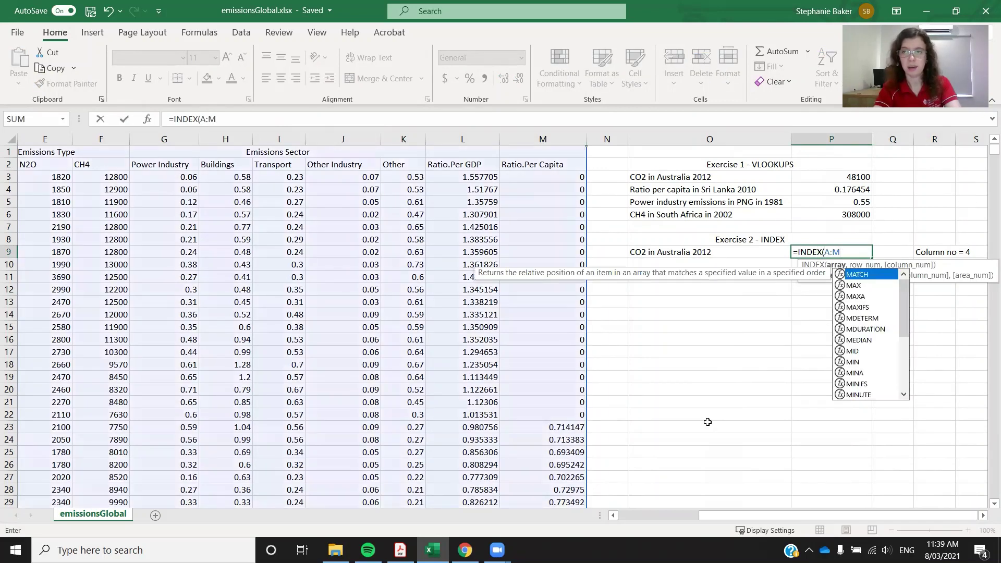
pyautogui.write(',')
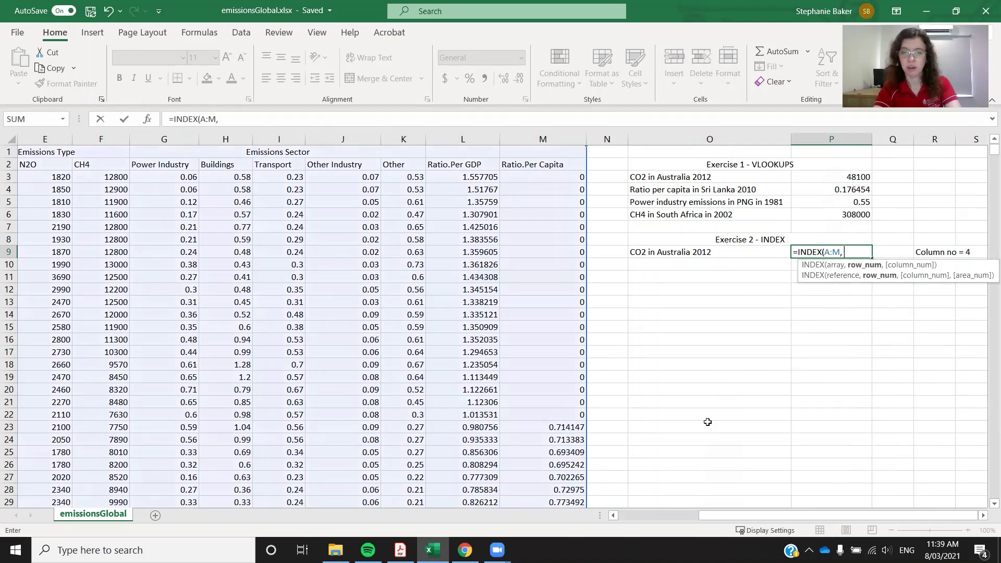
pyautogui.write(' 389')
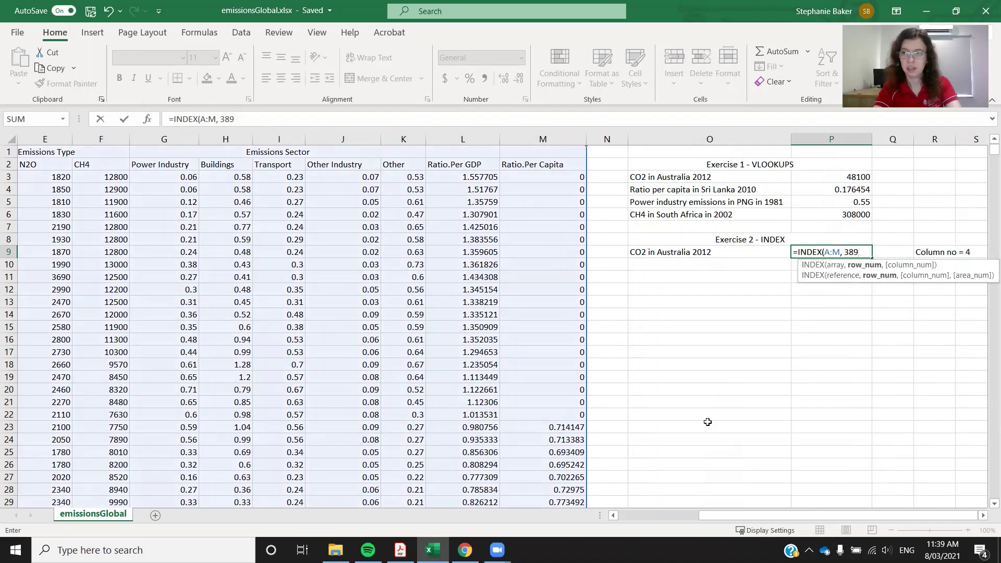
pyautogui.write(', 4)')
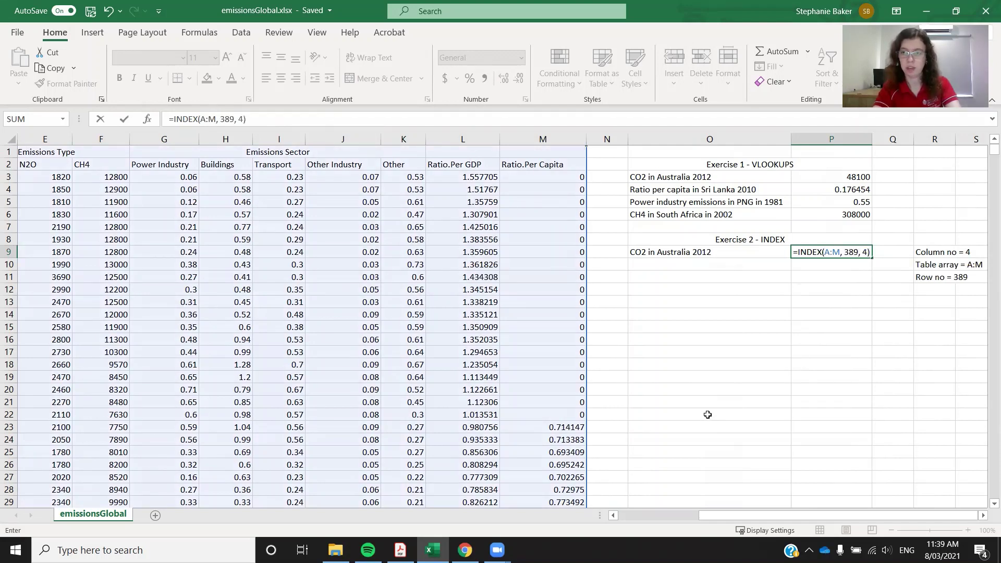
pyautogui.press('Return')
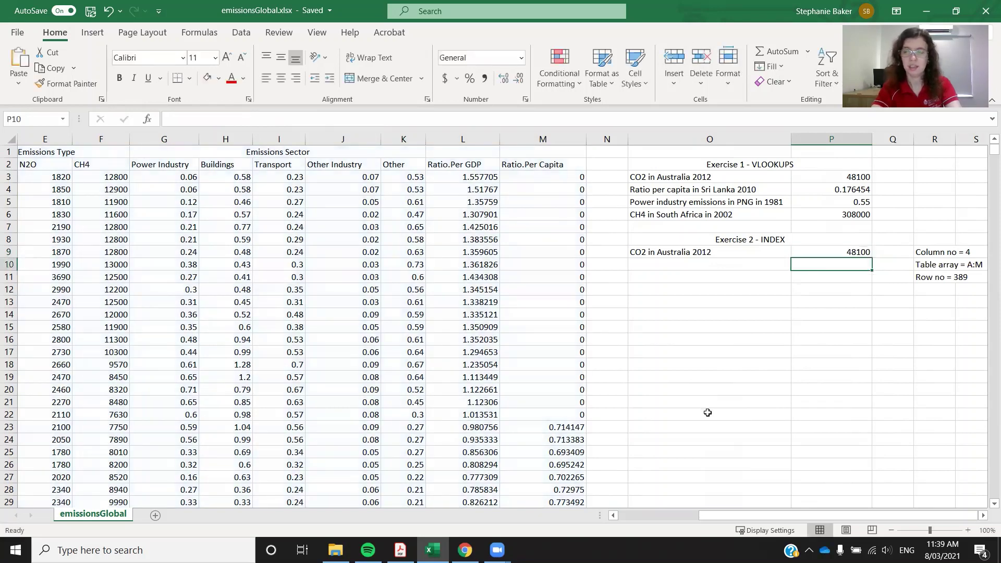
# Compare the VLOOKUP result in row 3 with the INDEX result in row 9 for CO2 in Australia 2012.
pyautogui.click(769, 181)
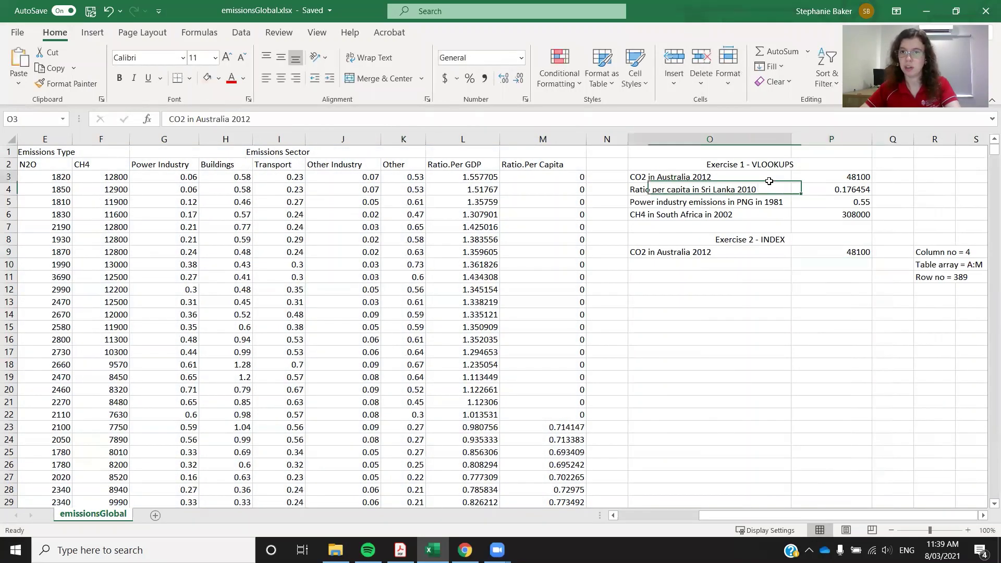
pyautogui.moveTo(770, 181); pyautogui.dragTo(834, 178)
pyautogui.moveTo(707, 253); pyautogui.dragTo(860, 253)
pyautogui.click(831, 339)
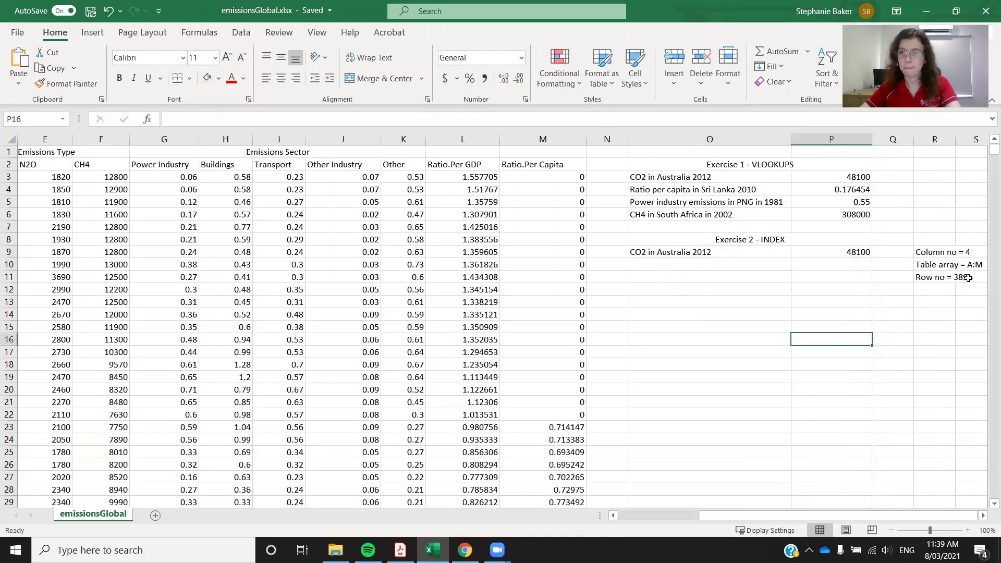
# Clear the INDEX argument notes from cells R9:R12.
pyautogui.moveTo(948, 255); pyautogui.dragTo(944, 278)
pyautogui.click(954, 362)
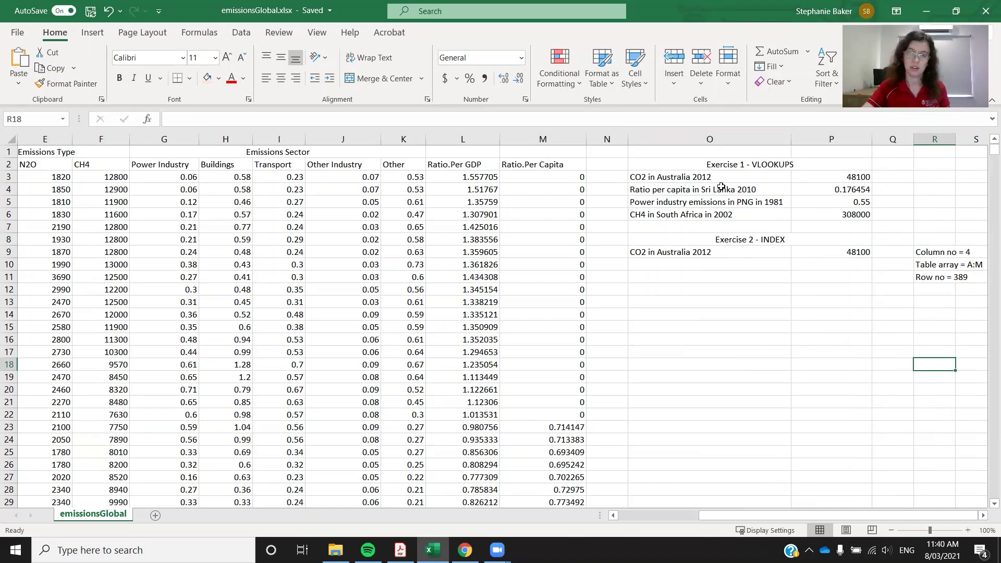
pyautogui.moveTo(927, 249); pyautogui.dragTo(928, 291)
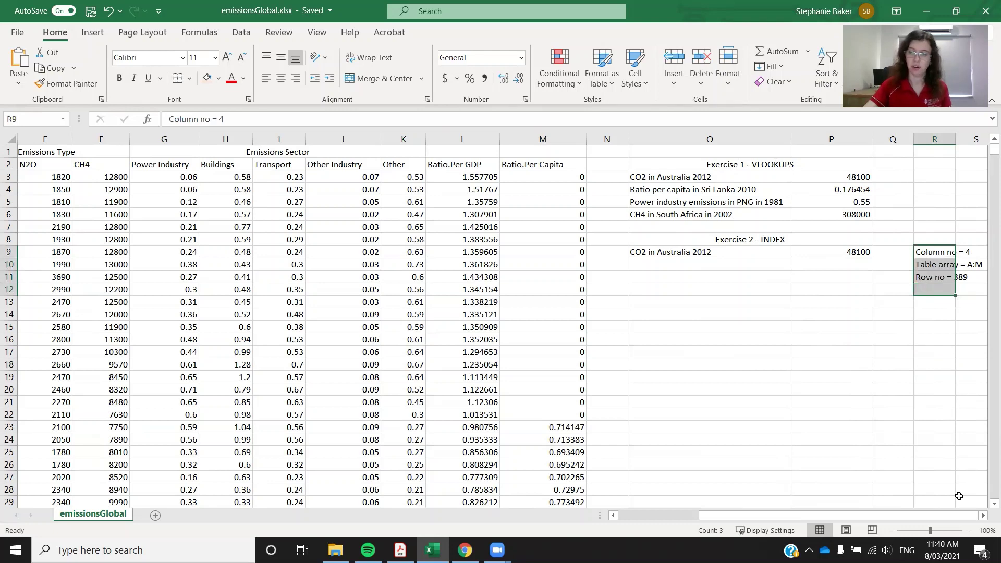
pyautogui.press('Delete')
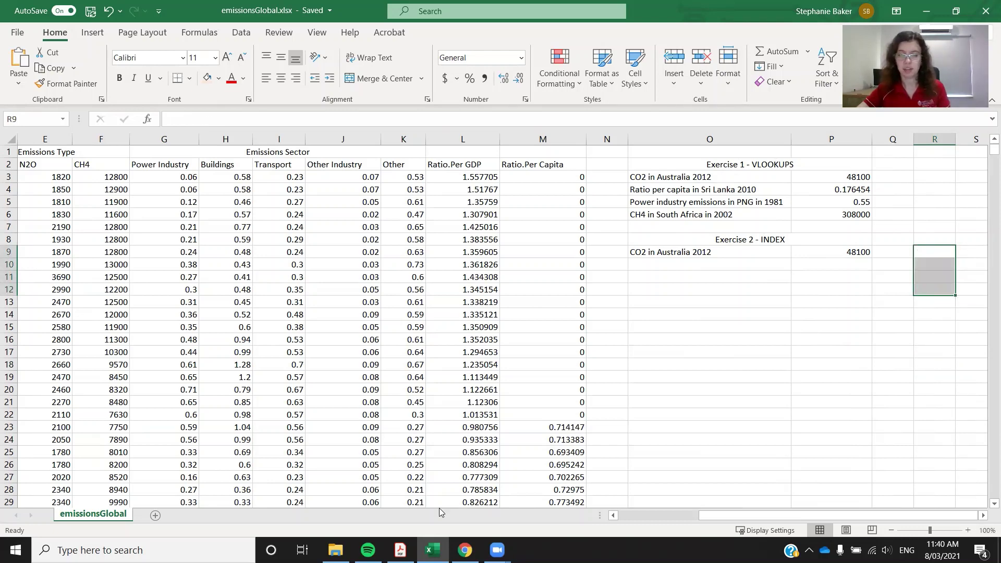
# Read Exercise 3 in the Week 2 Exercises PDF in Acrobat, and add a blank worksheet in a narrowed Excel window beside it.
pyautogui.hotkey('alt', 'Tab')
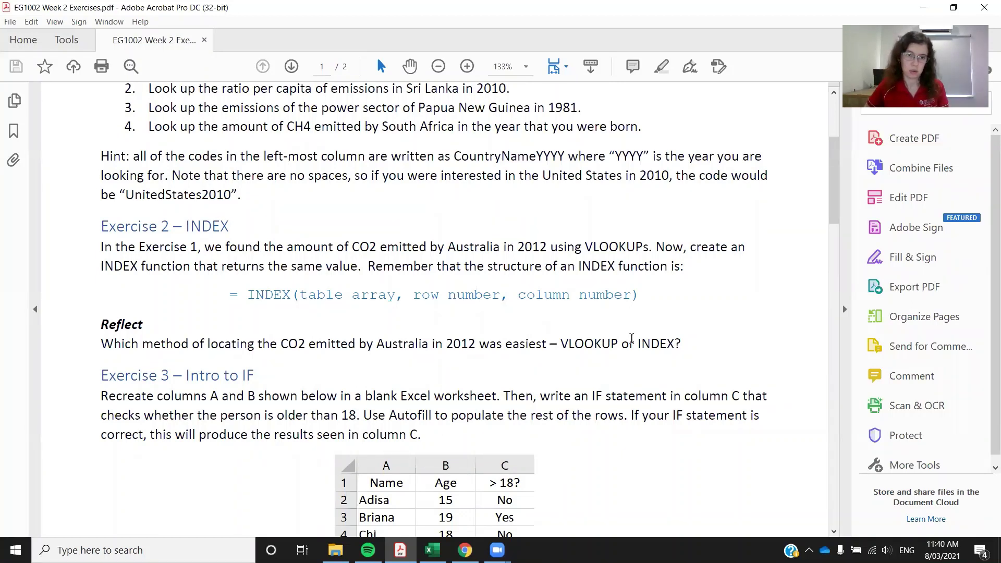
pyautogui.scroll(-5, 632, 339)
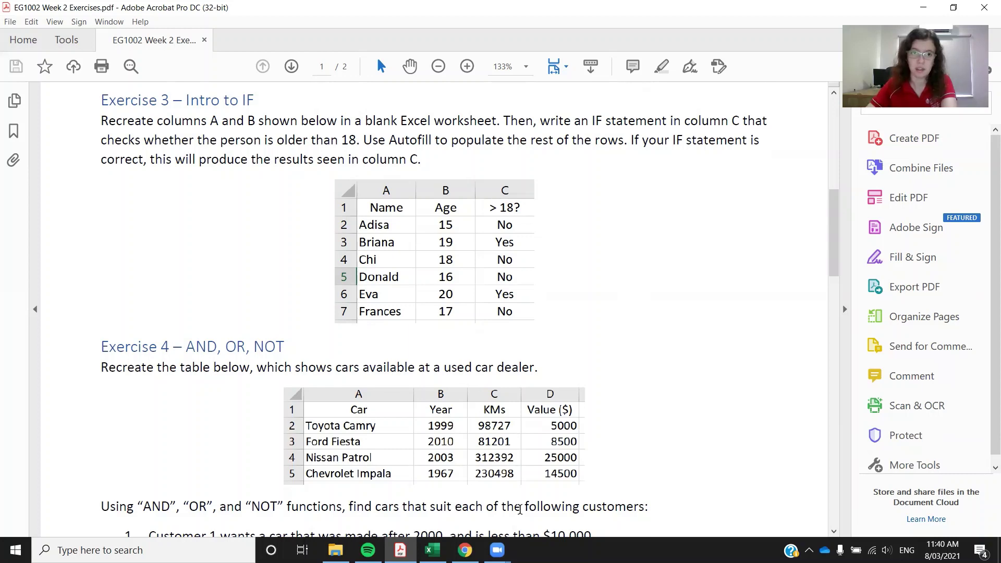
pyautogui.hotkey('alt', 'Tab')
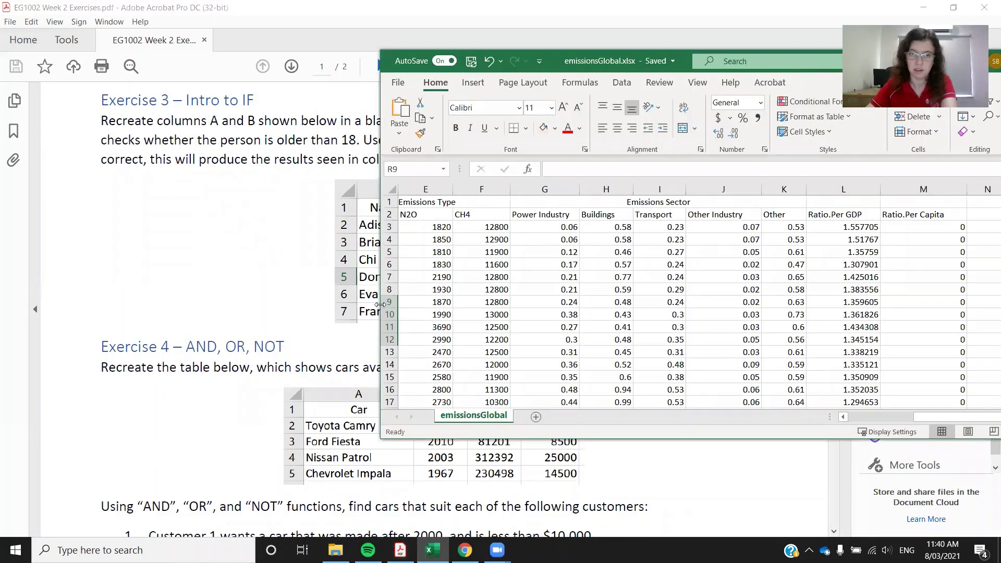
pyautogui.moveTo(380, 304); pyautogui.dragTo(570, 305)
pyautogui.click(727, 417)
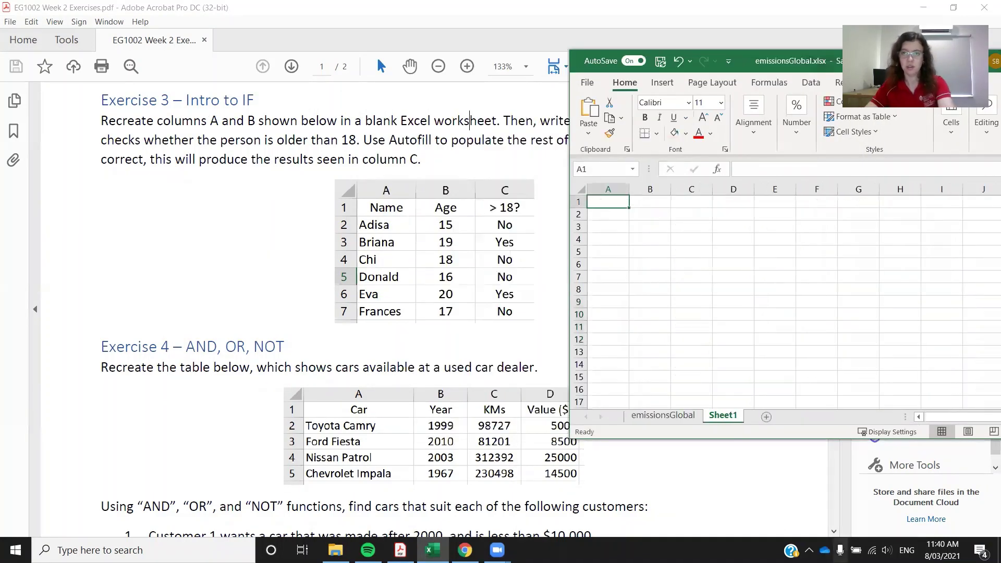
pyautogui.scroll(2, 730, 284)
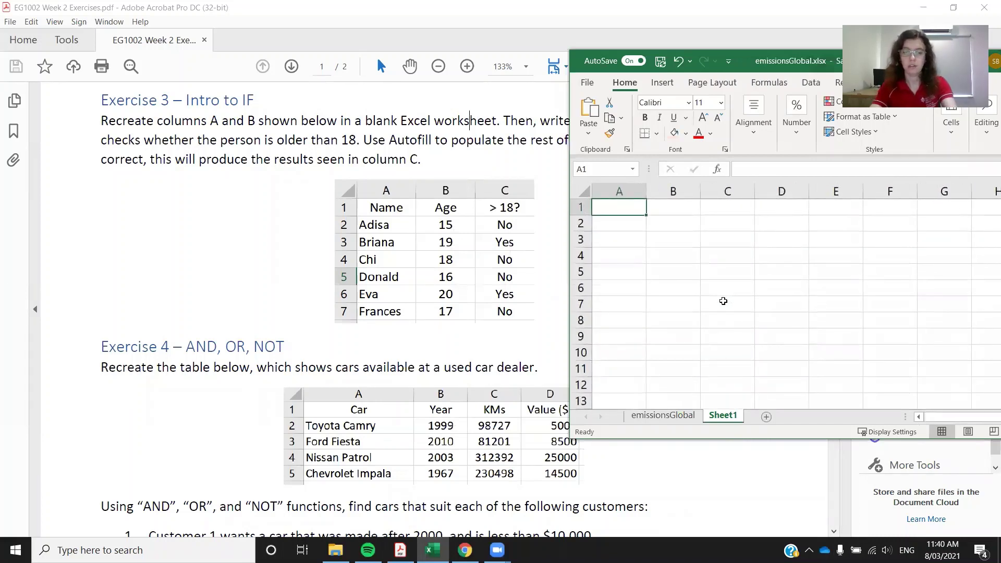
# Enter the heading "Name" in A1 and copy the six names from the Exercise 3 table into A2:A7.
pyautogui.write('Name')
pyautogui.press('Return')
pyautogui.write('Adisa')
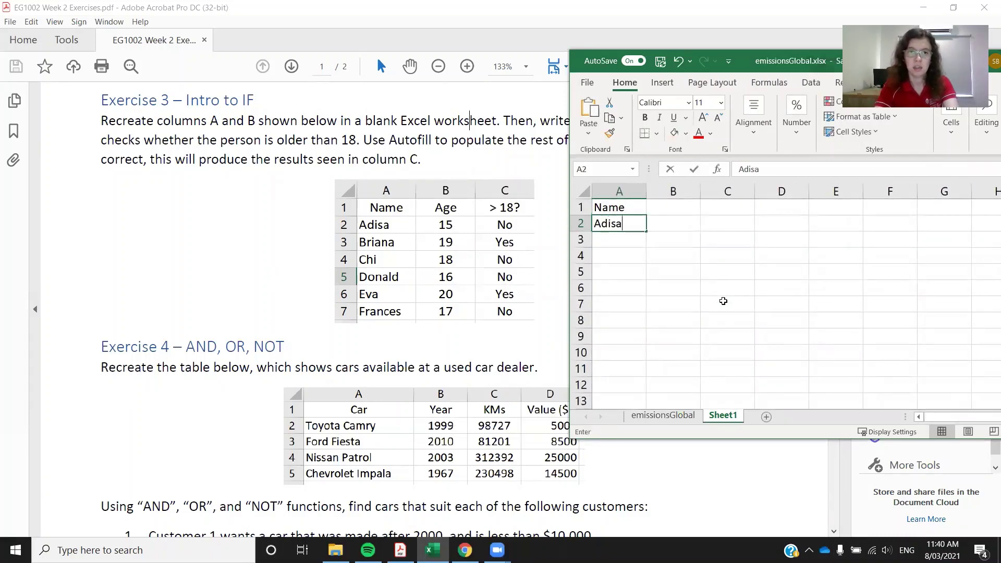
pyautogui.press('Return')
pyautogui.write('Briana')
pyautogui.press('Return')
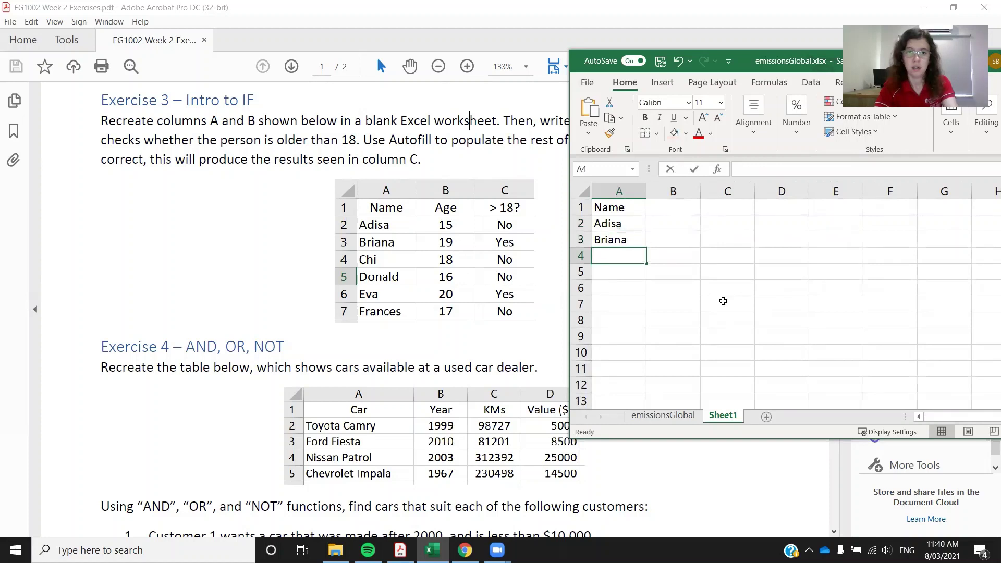
pyautogui.write('Chi')
pyautogui.press('Return')
pyautogui.write('Donald')
pyautogui.press('Return')
pyautogui.write('Eva')
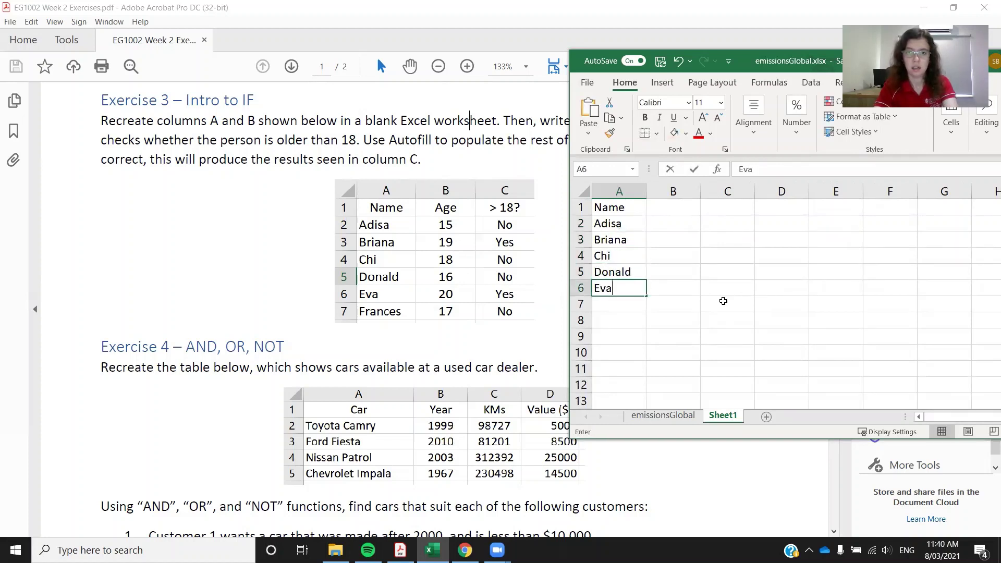
pyautogui.press('Return')
pyautogui.write('Frances')
pyautogui.press('Return')
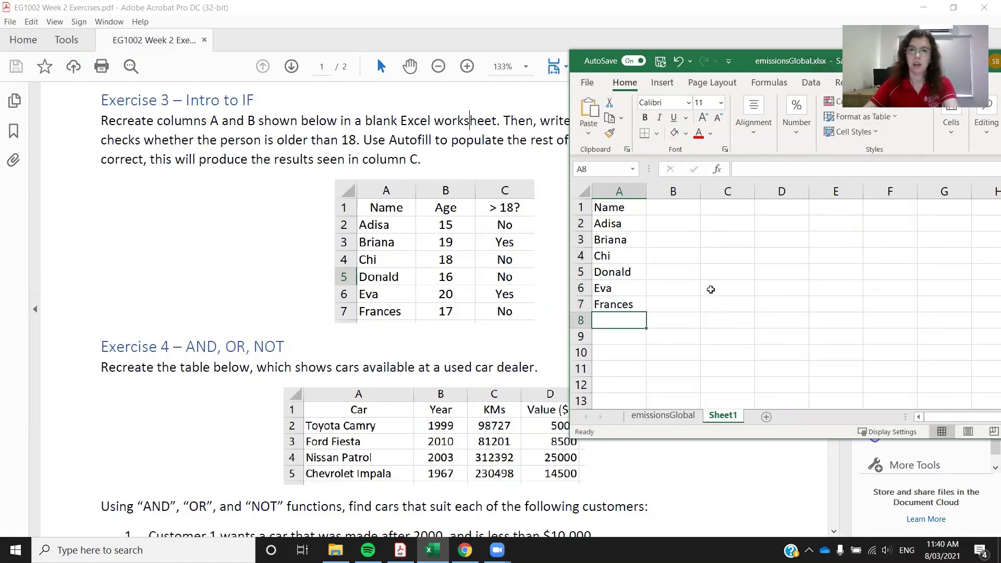
# Enter the heading "Age" in B1 and the ages 15, 19, 18, 16, 20 and 17 in B2:B7.
pyautogui.click(671, 212)
pyautogui.write('Age')
pyautogui.press('Return')
pyautogui.write('1')
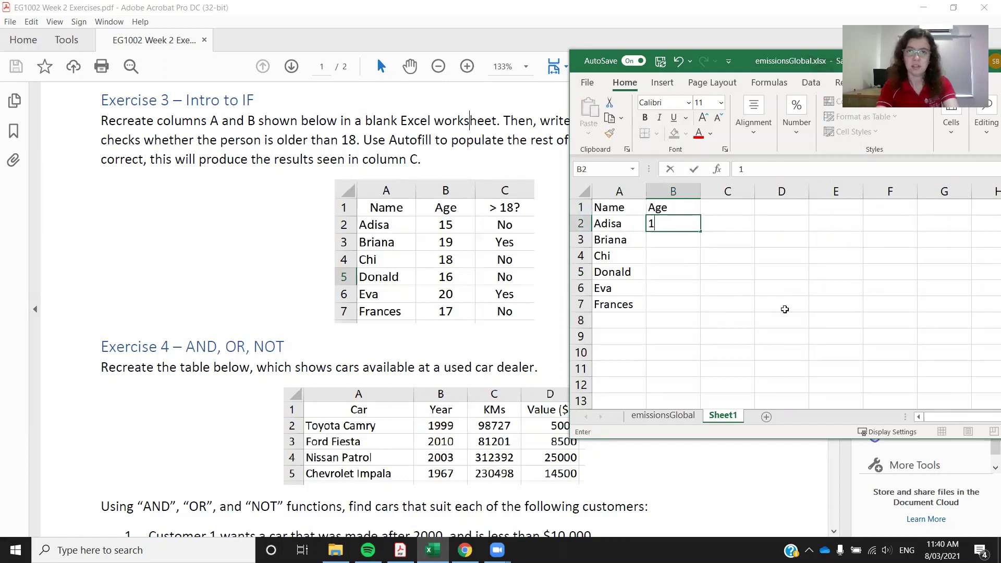
pyautogui.write('5')
pyautogui.press('Return')
pyautogui.write('19')
pyautogui.press('Return')
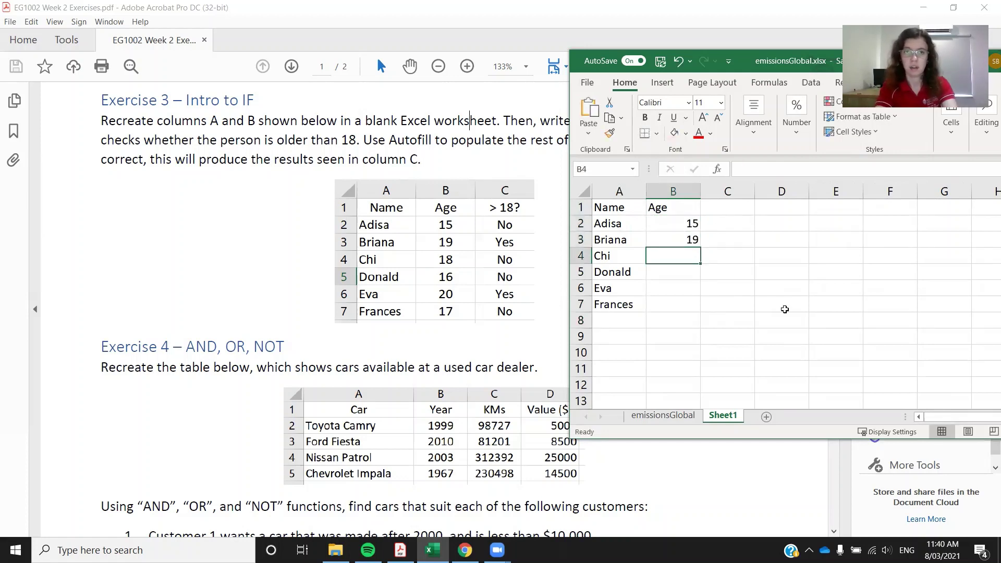
pyautogui.write('18')
pyautogui.press('Return')
pyautogui.write('16')
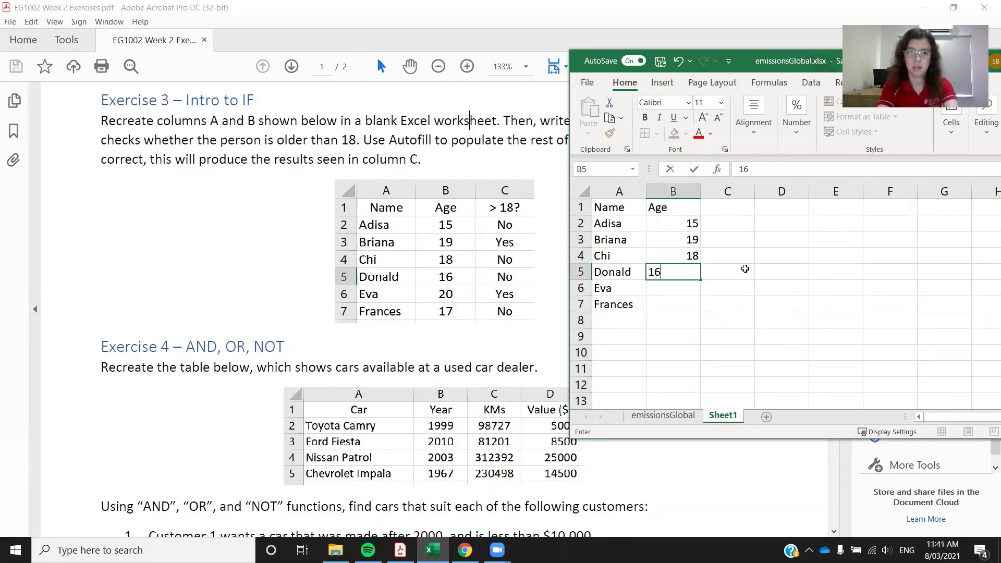
pyautogui.press('Return')
pyautogui.write('20')
pyautogui.press('Return')
pyautogui.write('17')
pyautogui.press('Return')
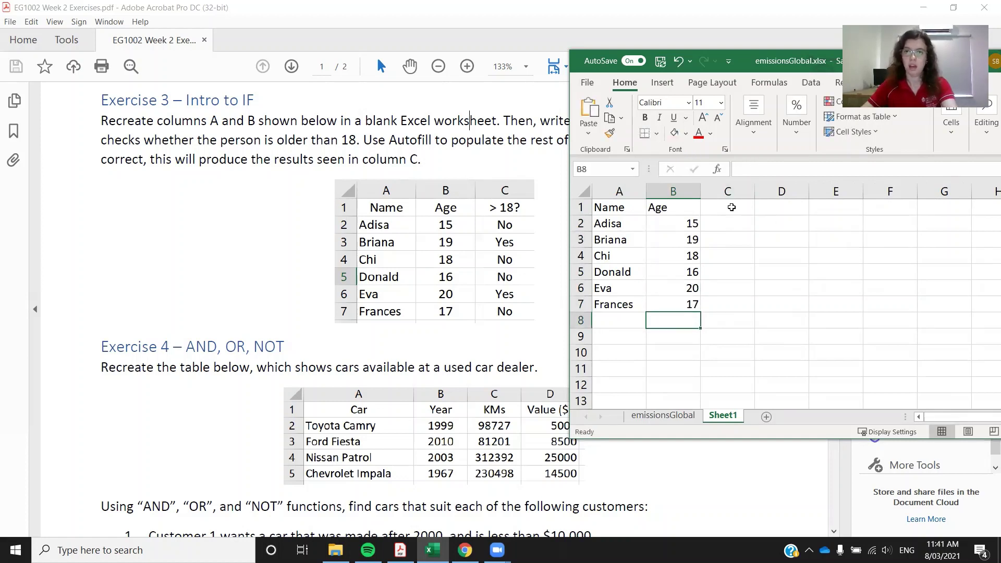
# Enter the heading "> 18?" in cell C1.
pyautogui.click(731, 207)
pyautogui.write('> 18?')
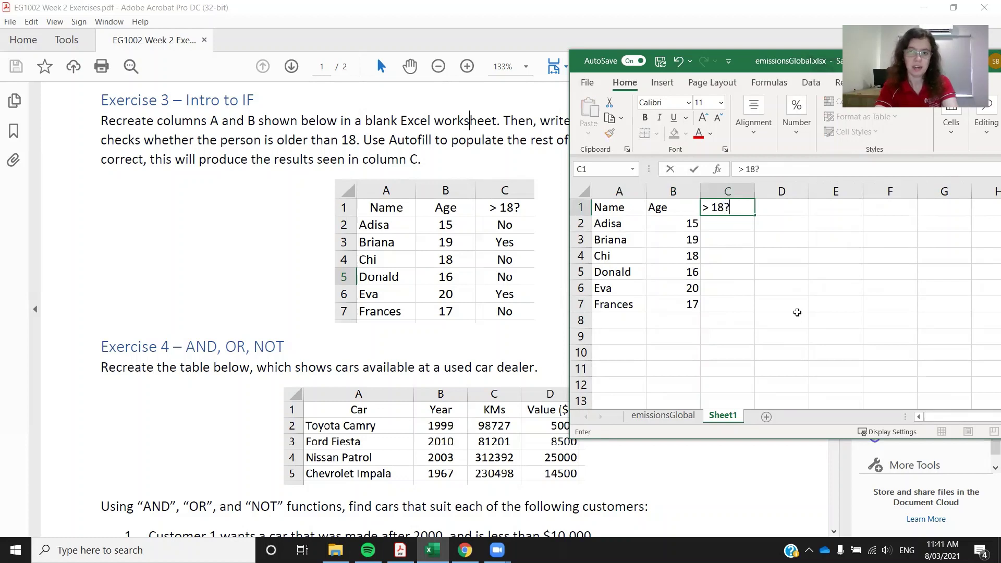
pyautogui.press('Return')
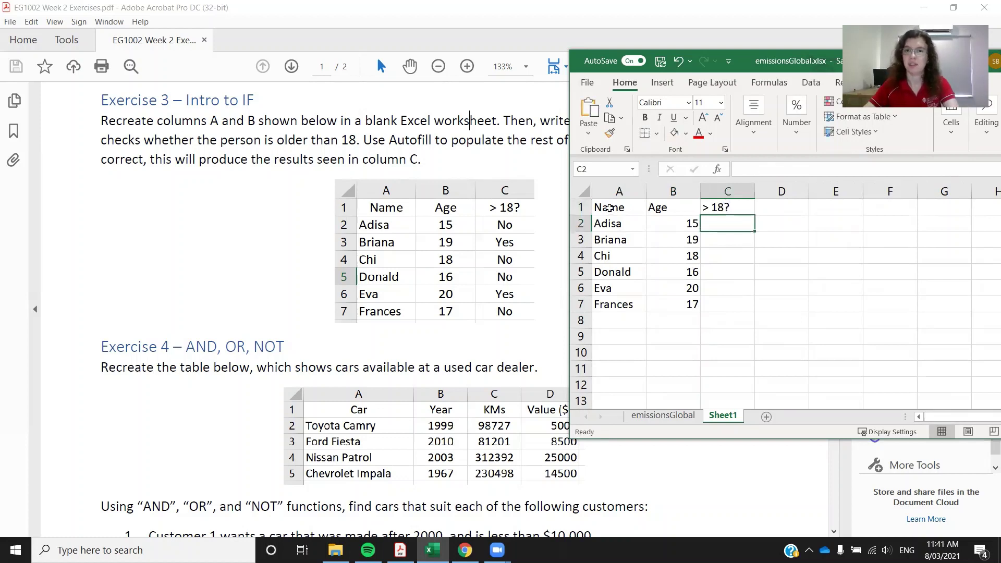
# Make the headings in A1:C1 bold and centre them horizontally.
pyautogui.moveTo(608, 207); pyautogui.dragTo(730, 207)
pyautogui.click(645, 117)
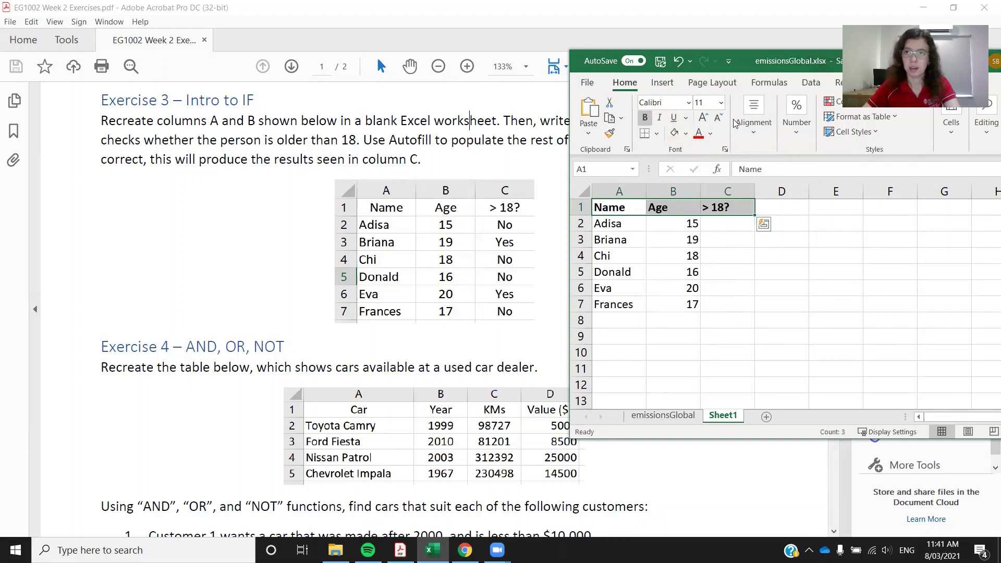
pyautogui.click(753, 118)
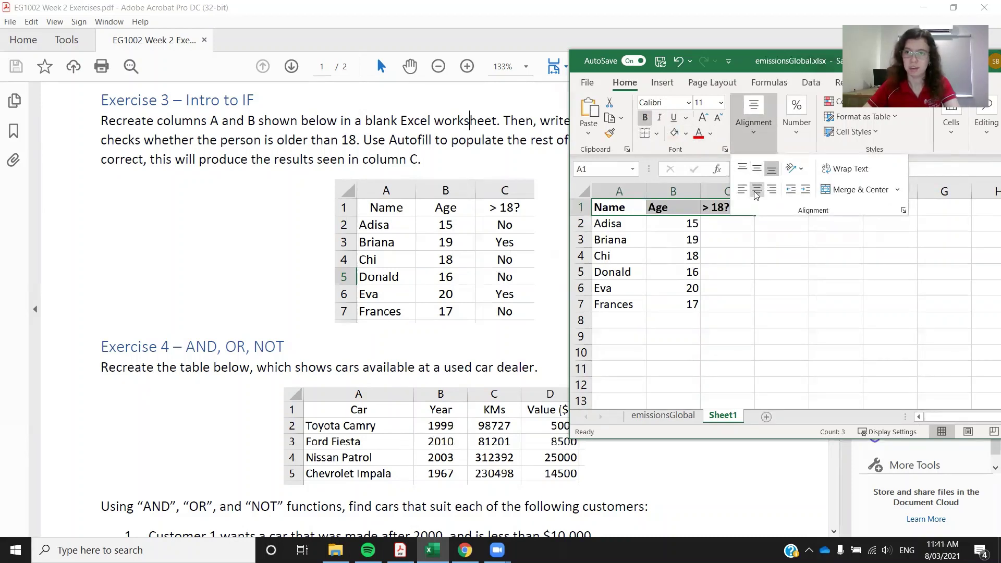
pyautogui.click(757, 189)
# Enter the formula =IF(B2>18, "Yes", "No") in cell C2.
pyautogui.click(725, 229)
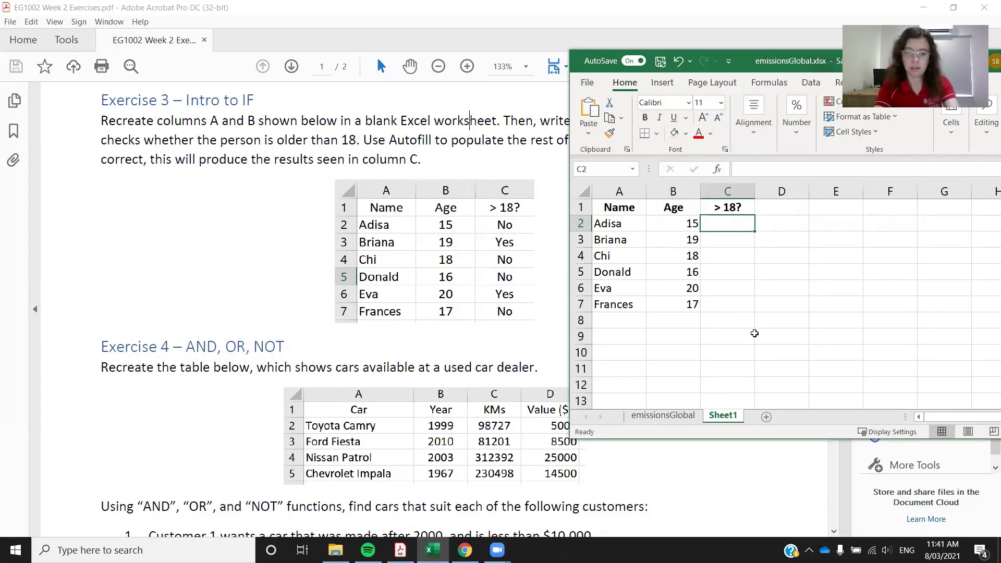
pyautogui.write('=IF')
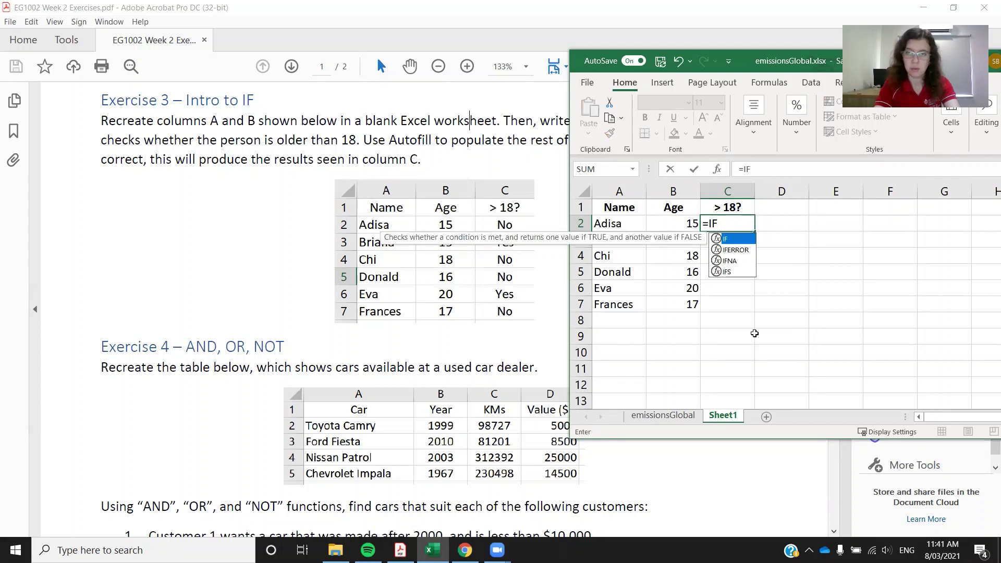
pyautogui.write('(')
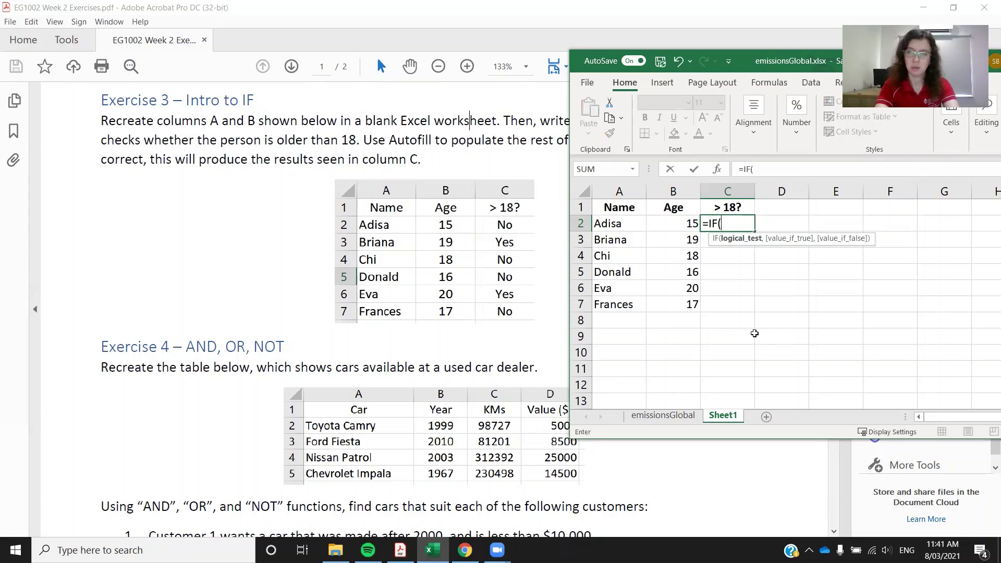
pyautogui.write('B2')
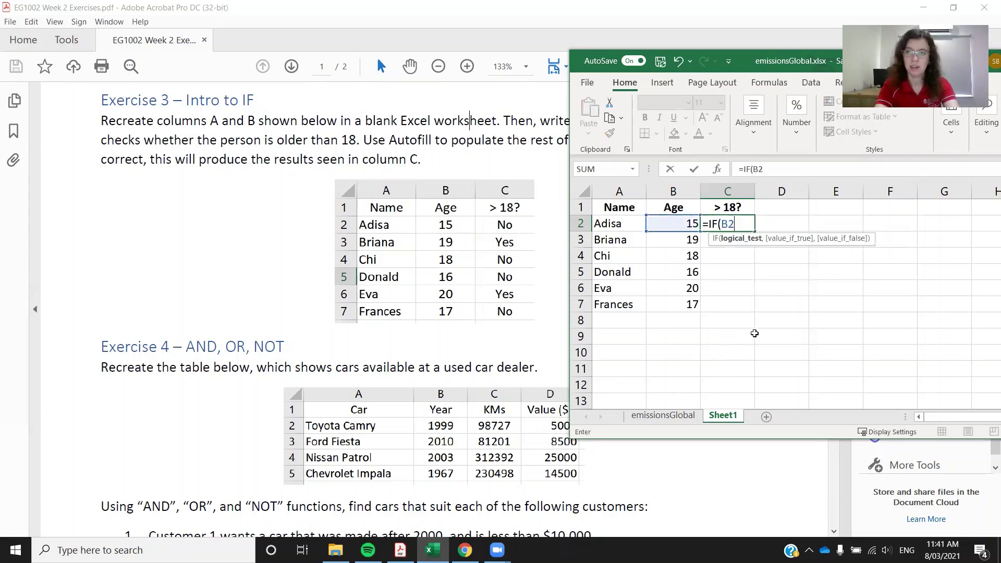
pyautogui.write('>18')
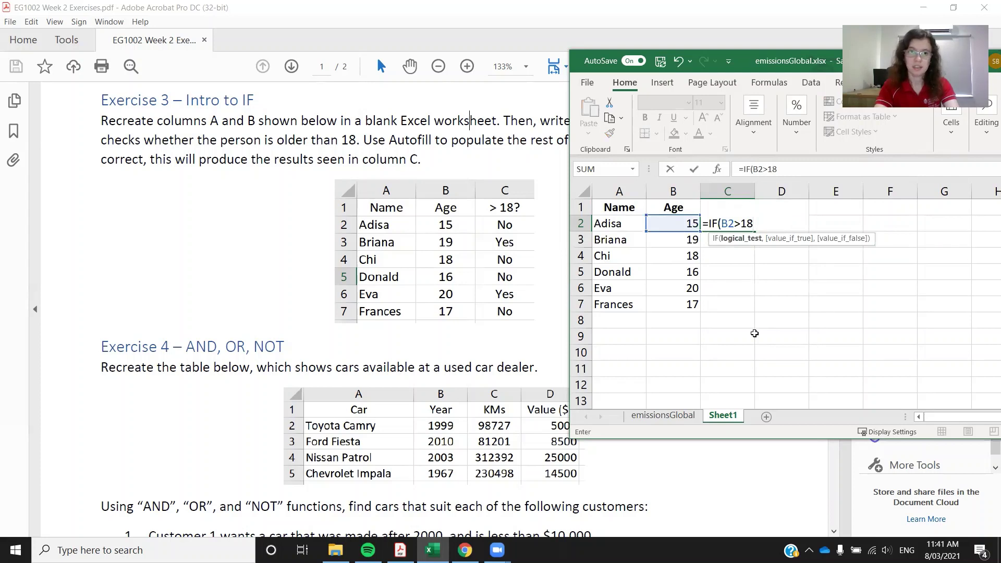
pyautogui.write(', ')
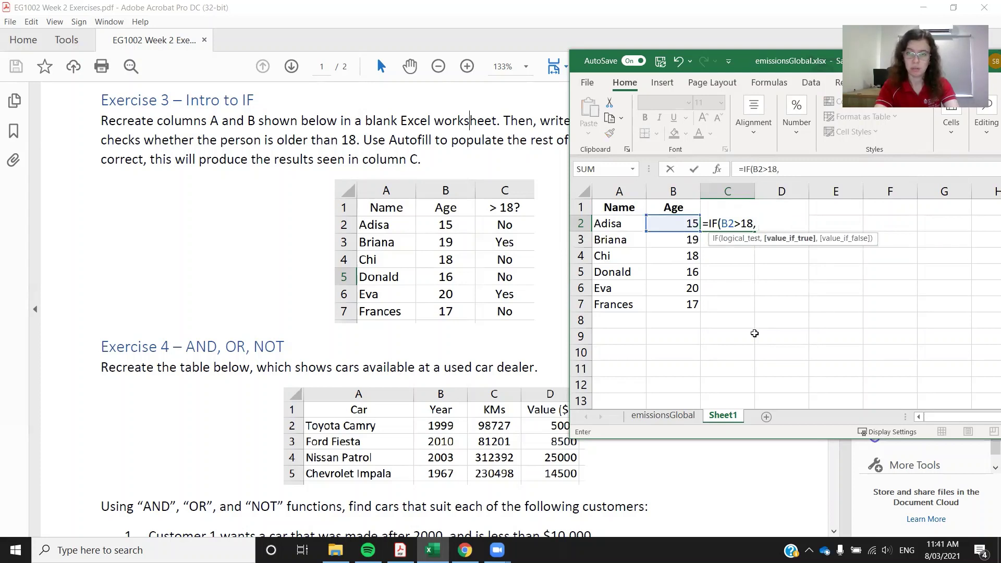
pyautogui.write('"Yes"')
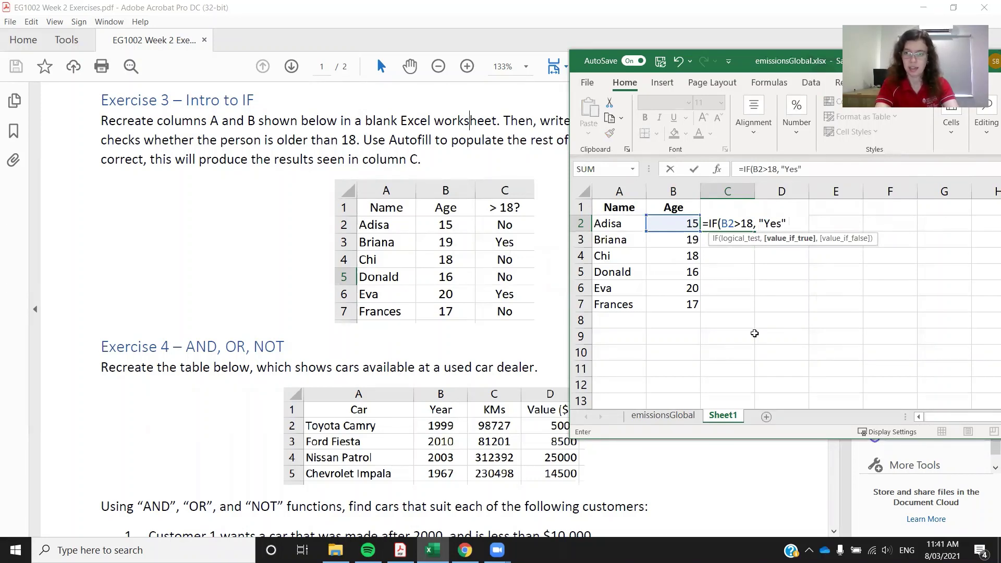
pyautogui.write(', "no:')
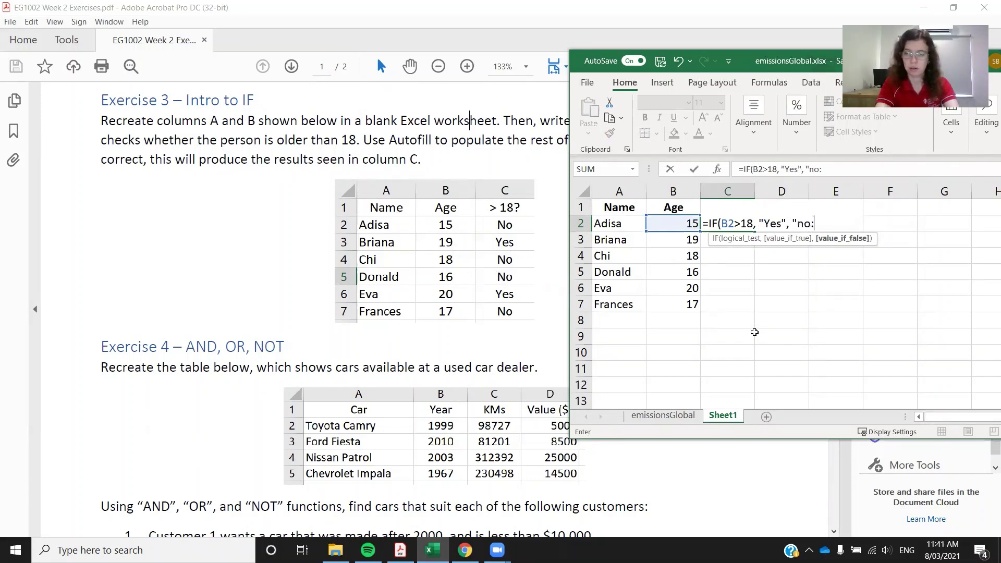
pyautogui.press('BackSpace')
pyautogui.press('BackSpace')
pyautogui.press('BackSpace')
pyautogui.write('No")')
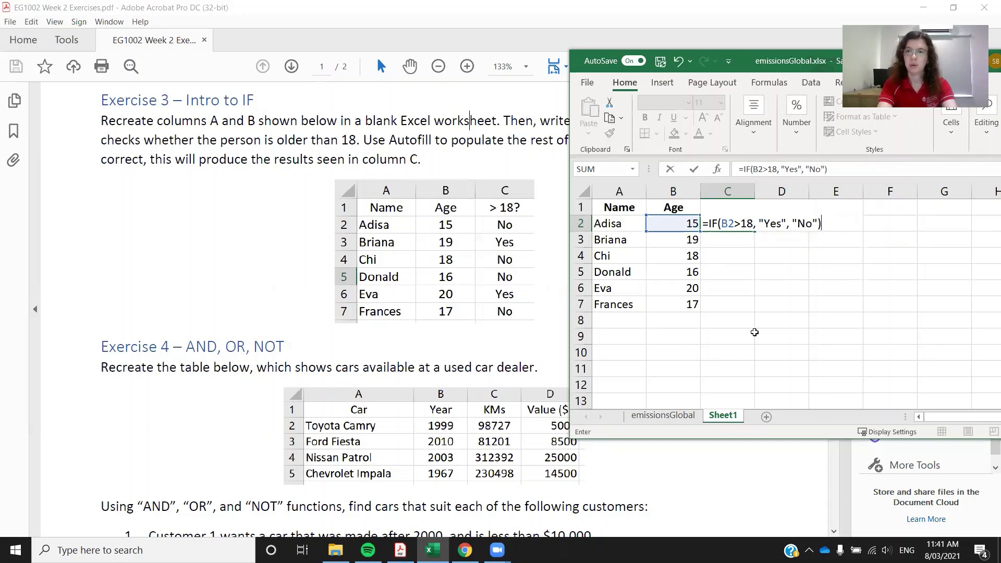
pyautogui.press('Return')
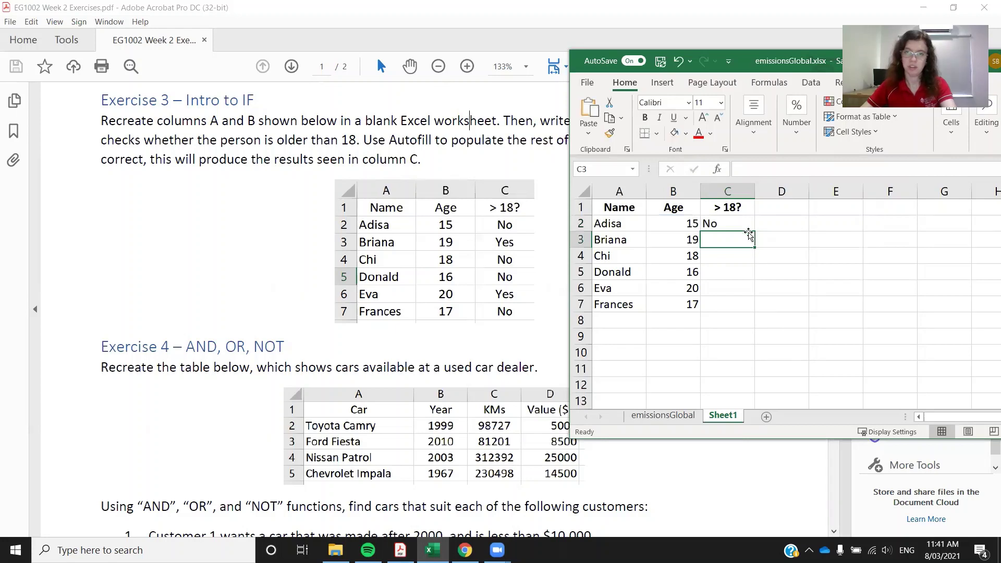
# Autofill the IF formula from C2 down through C7.
pyautogui.click(733, 223)
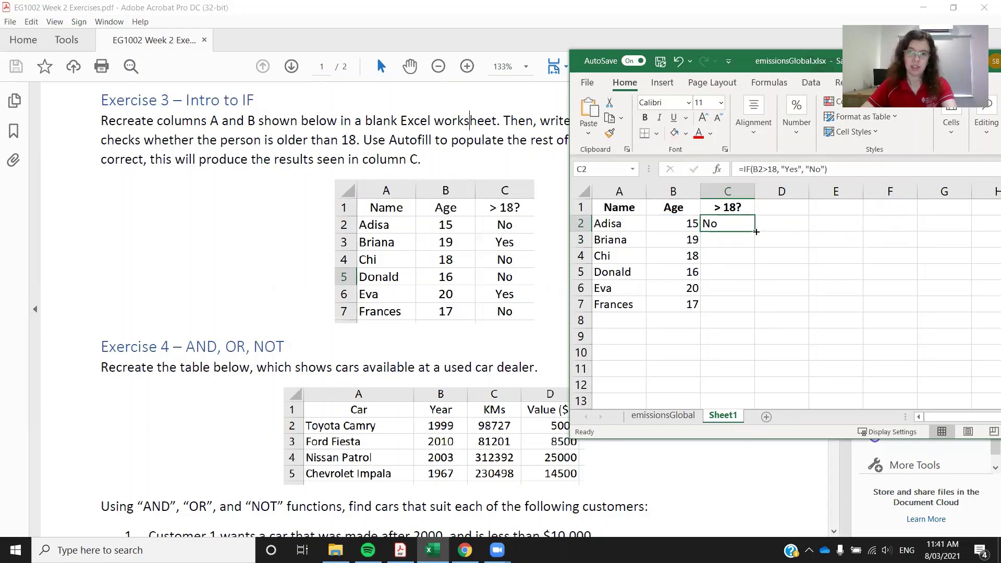
pyautogui.moveTo(756, 231); pyautogui.dragTo(753, 307)
pyautogui.click(958, 300)
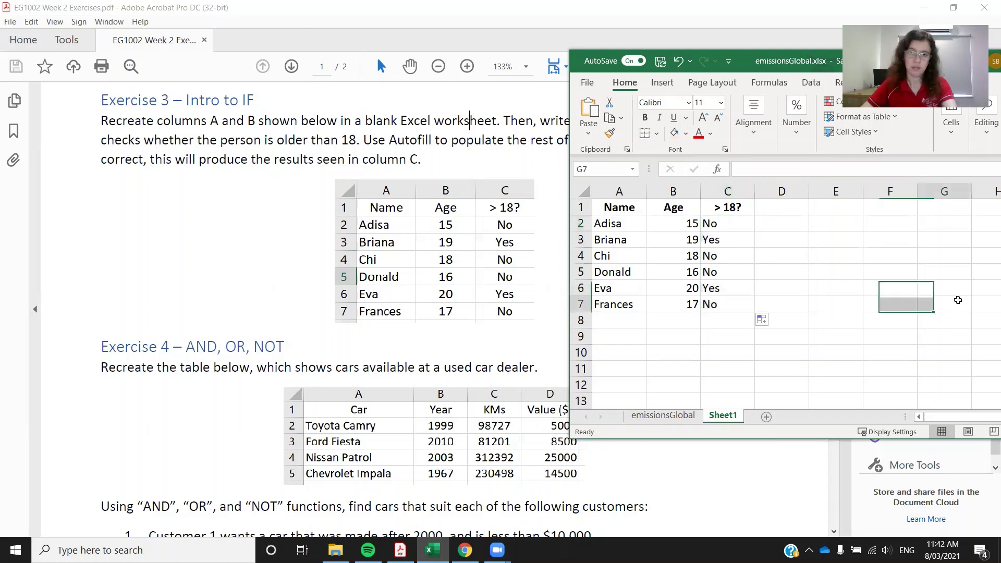
# Examine the filled IF formulas in C3 and C4 and compare them with the ages in B3 and B4.
pyautogui.click(705, 241)
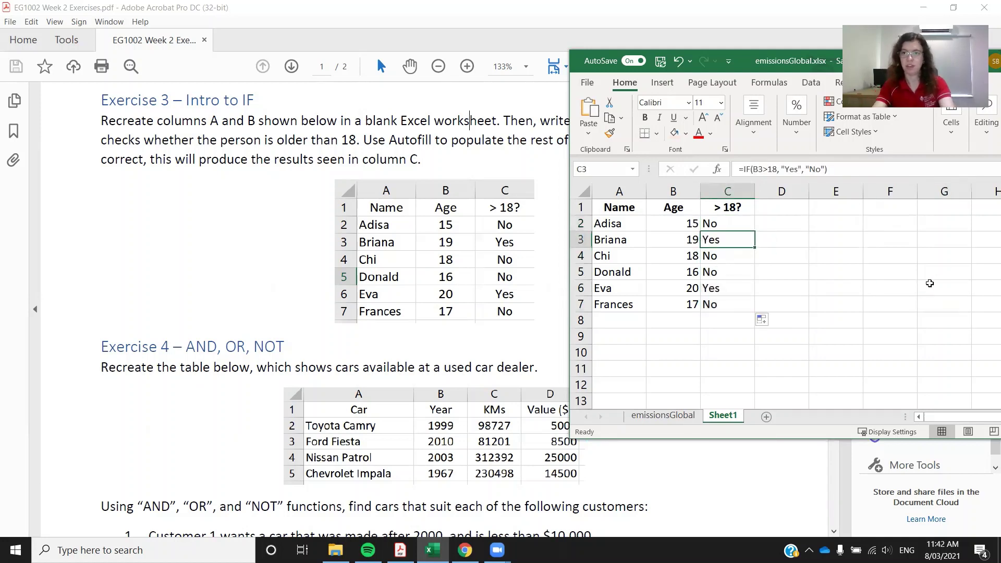
pyautogui.press('Left')
pyautogui.press('Right')
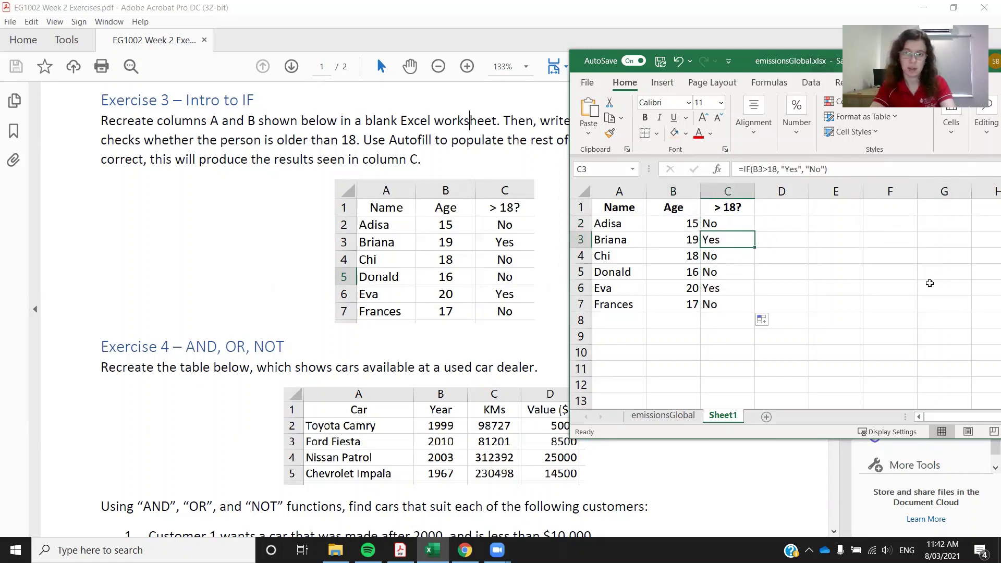
pyautogui.press('Left')
pyautogui.press('Right')
pyautogui.press('Down')
pyautogui.press('Left')
pyautogui.press('Right')
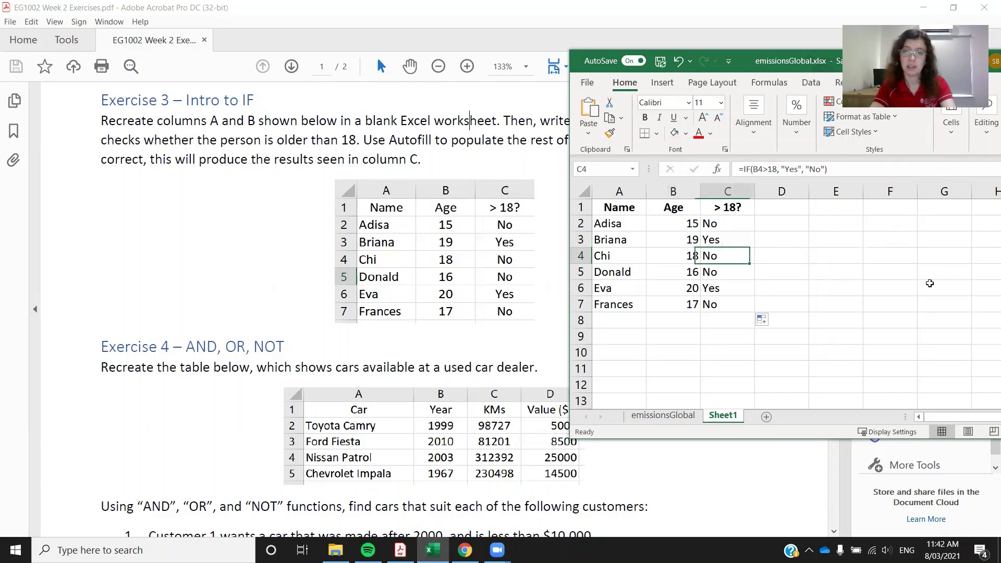
pyautogui.press('Left')
pyautogui.press('Right')
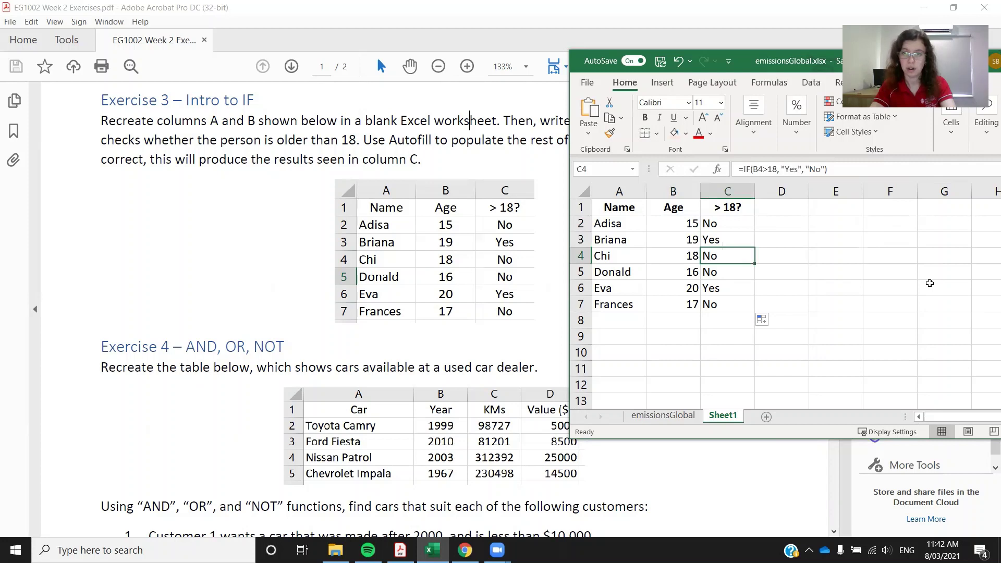
# Enter the heading ">= 18?" in cell D1.
pyautogui.press('Up')
pyautogui.press('Up')
pyautogui.press('Up')
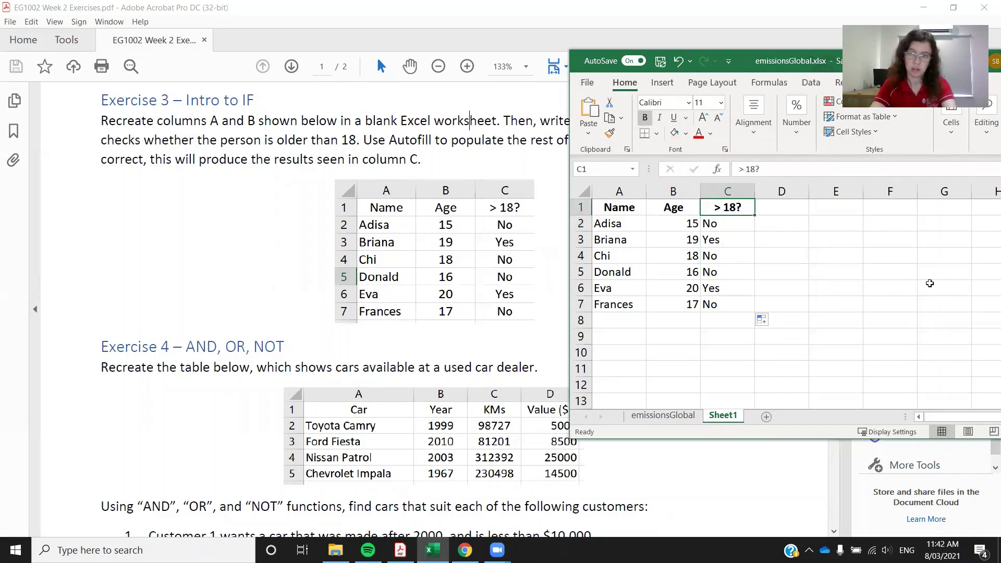
pyautogui.press('Right')
pyautogui.write('>= 1')
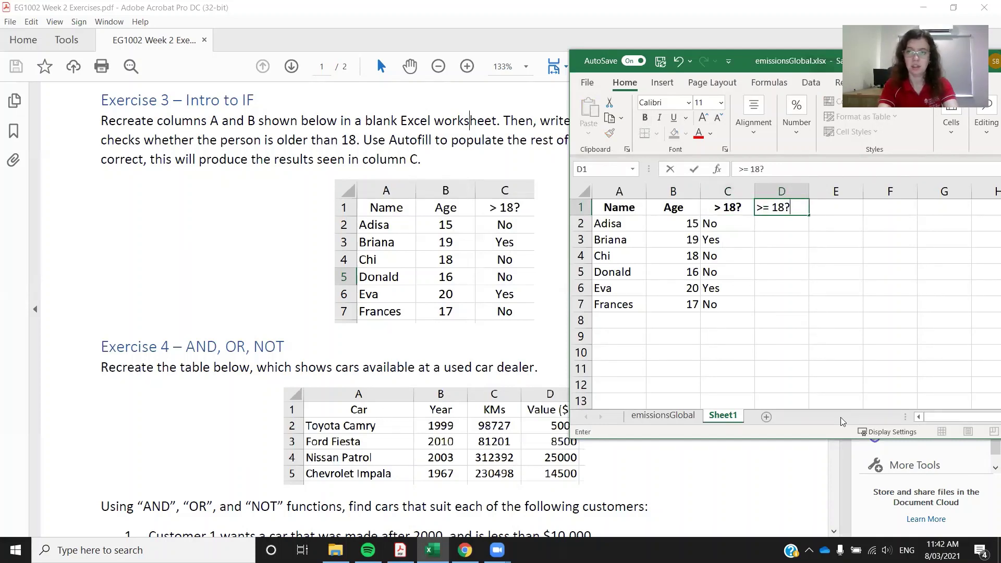
pyautogui.press('Return')
# Enter the formula =IF(B2>=18, "Yes", "No") in cell D2.
pyautogui.write('=')
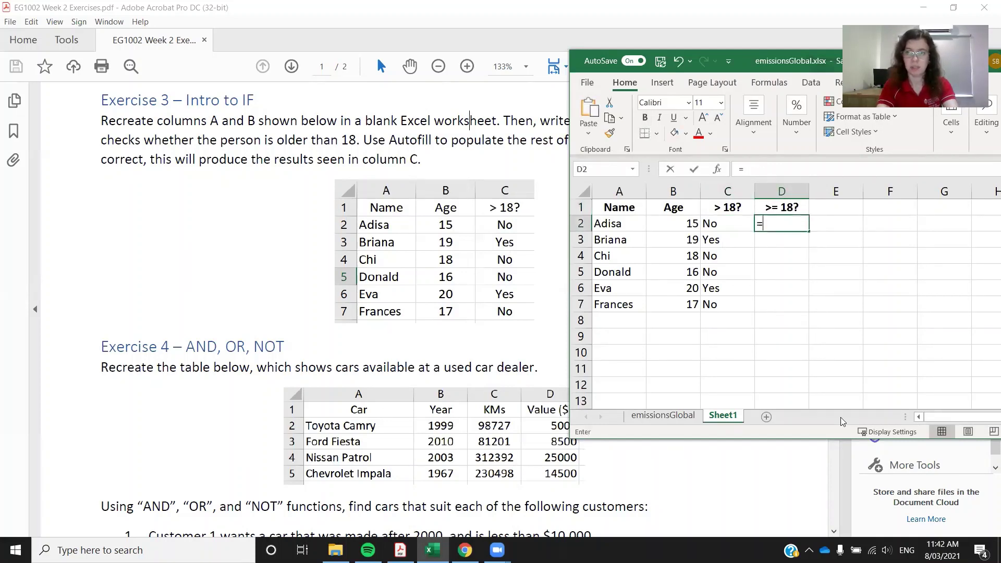
pyautogui.write('IF(')
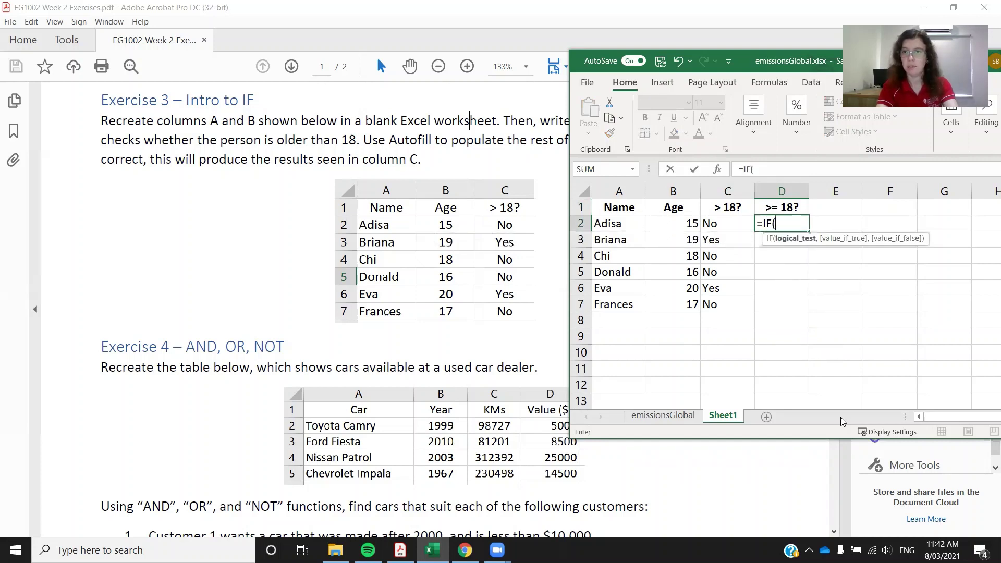
pyautogui.write('B2')
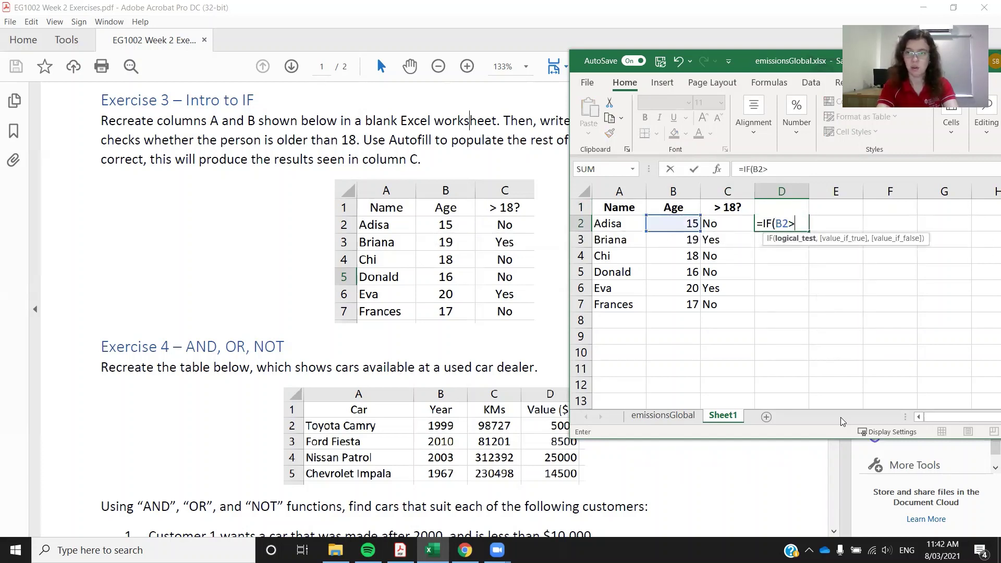
pyautogui.write('>=18')
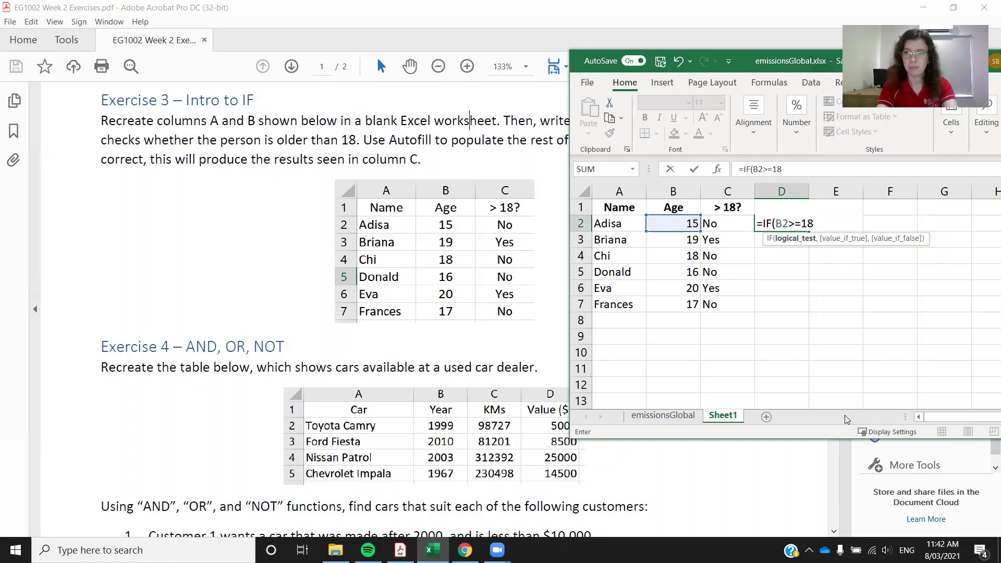
pyautogui.write(', "Yes",')
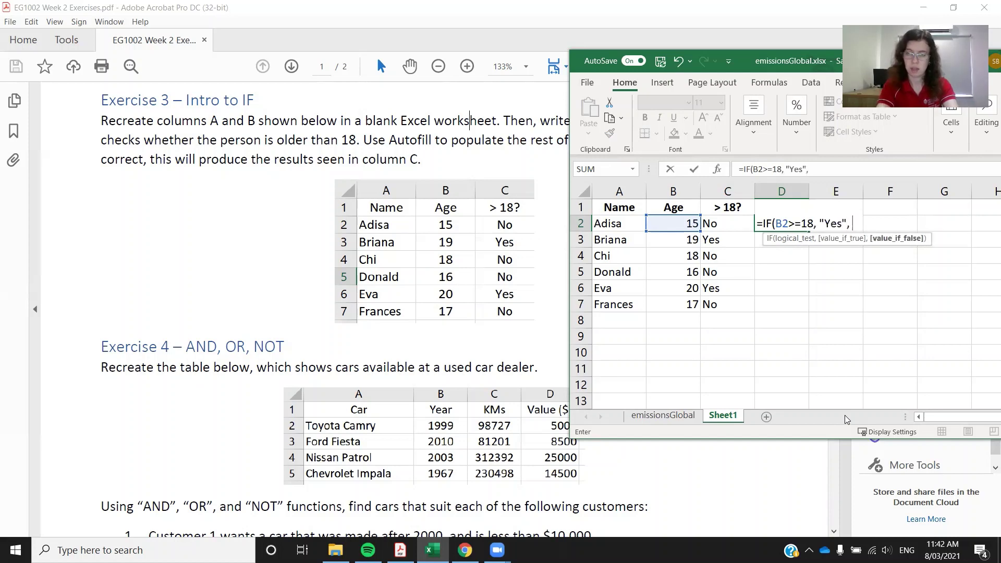
pyautogui.write(' "No")')
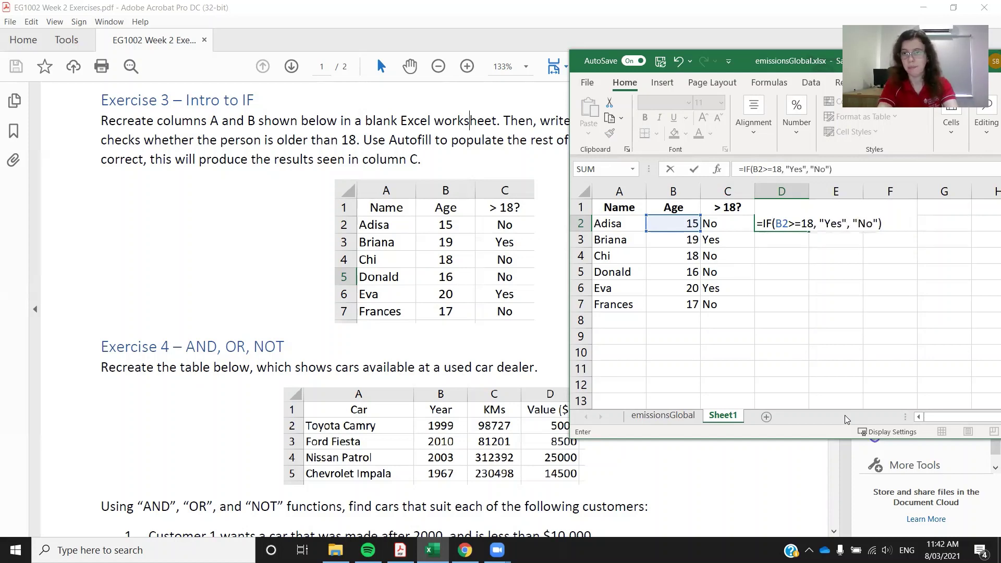
pyautogui.press('Return')
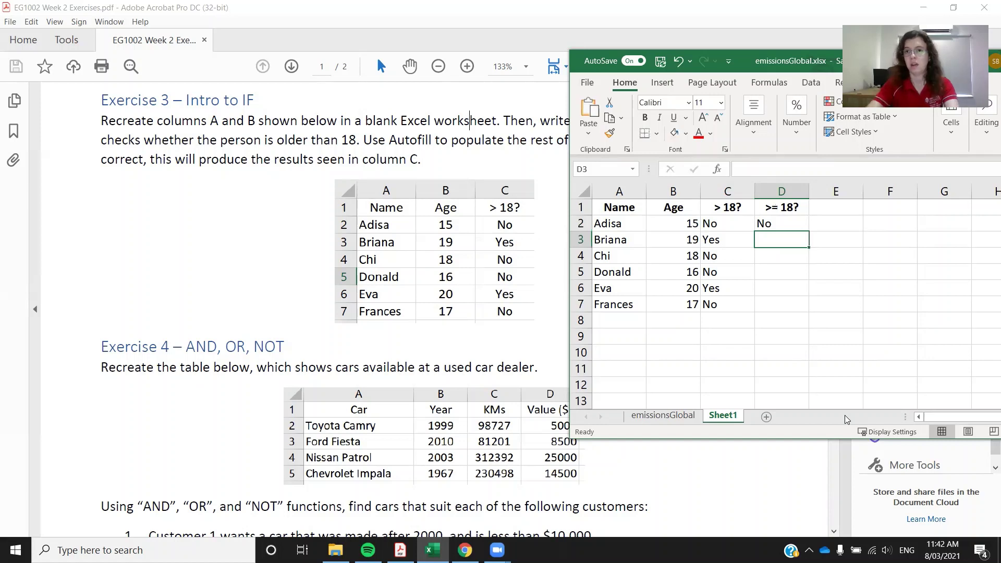
# Autofill the D2 formula down through D7 and select A4:D4 to compare the two checks for age 18.
pyautogui.click(806, 229)
pyautogui.doubleClick(808, 232)
pyautogui.click(886, 336)
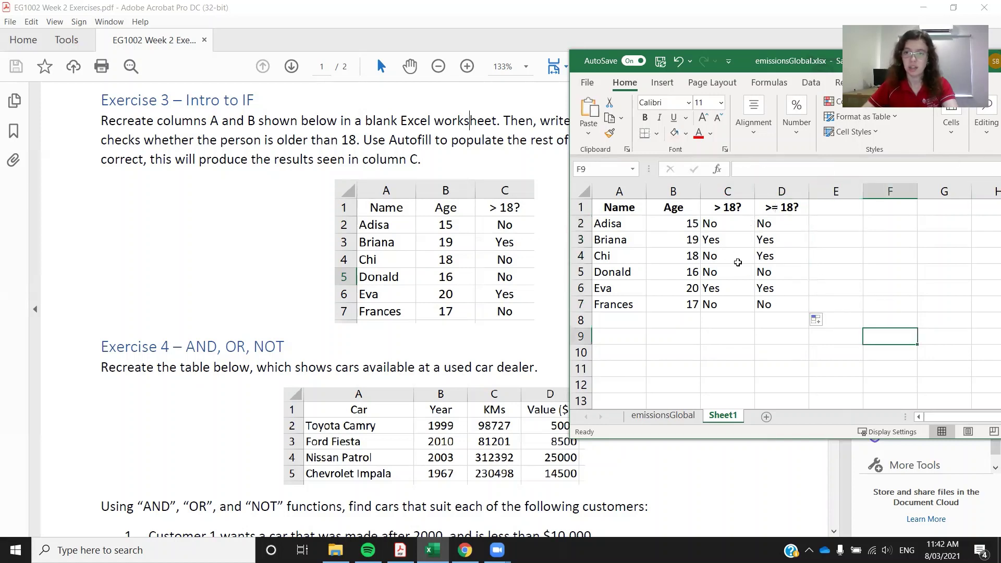
pyautogui.moveTo(609, 258); pyautogui.dragTo(767, 256)
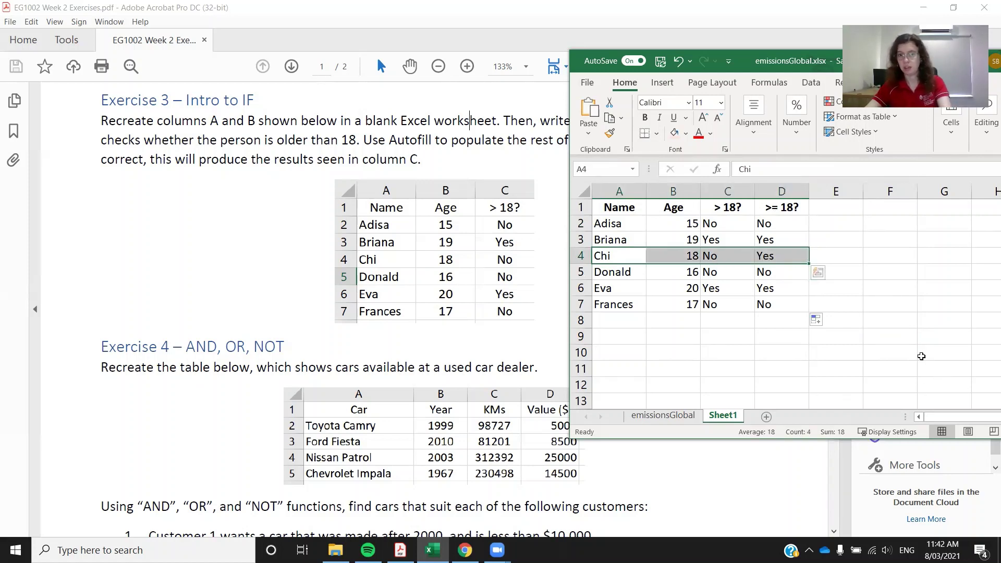
pyautogui.click(863, 243)
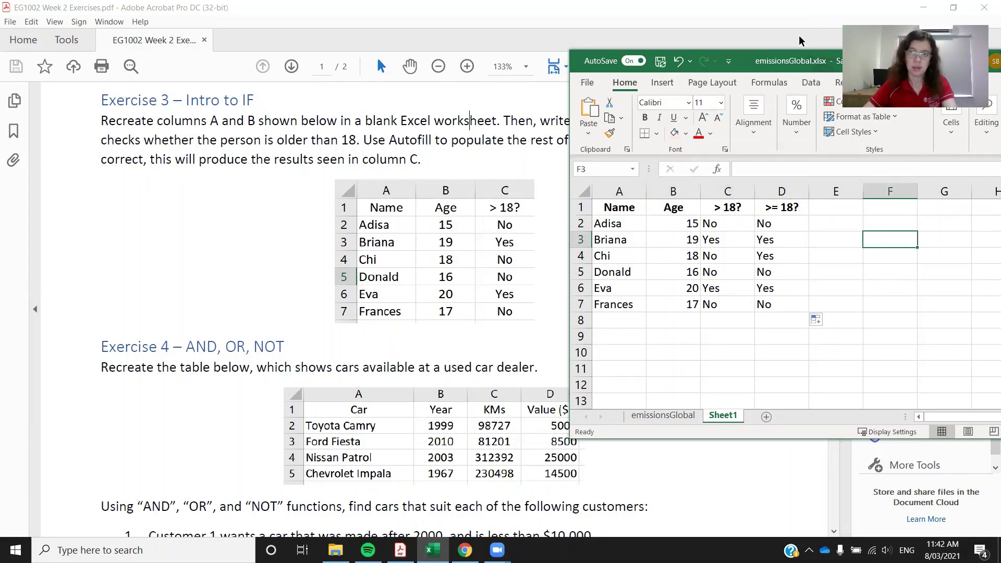
# Switch to the Week 2 Exercises PDF in Acrobat and read the Exercise 4 car table and customer requirements.
pyautogui.doubleClick(739, 60)
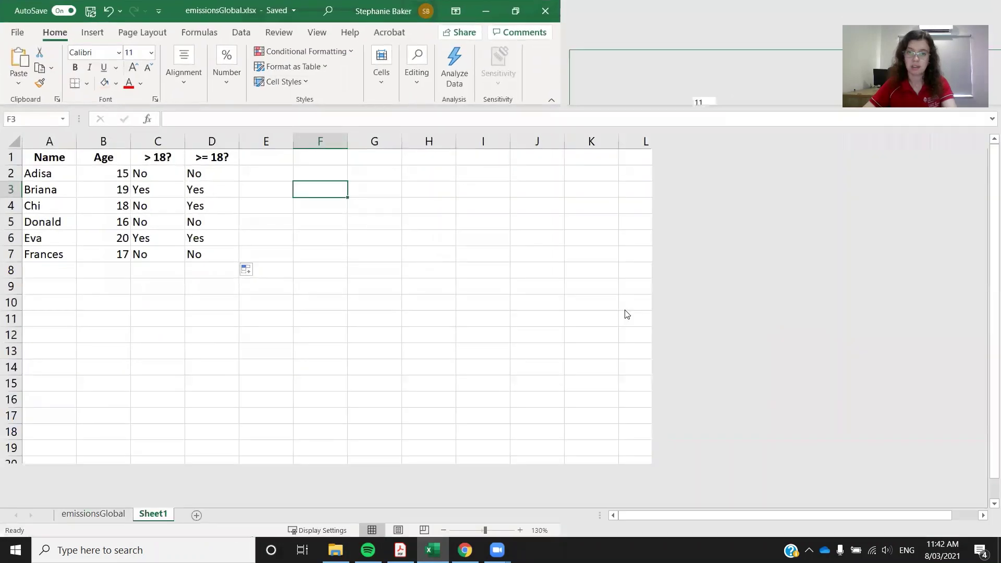
pyautogui.hotkey('alt', 'Tab')
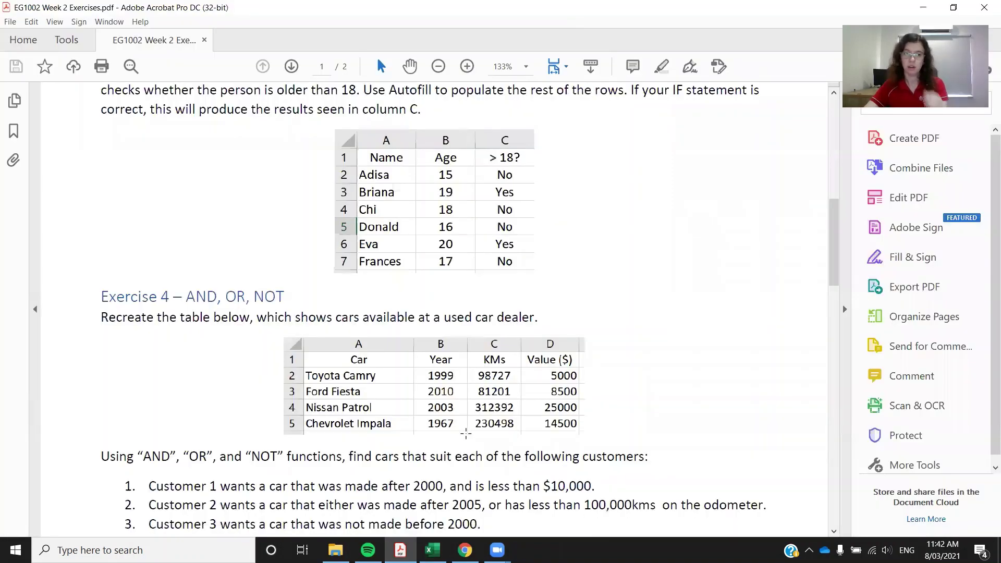
pyautogui.scroll(-3, 495, 464)
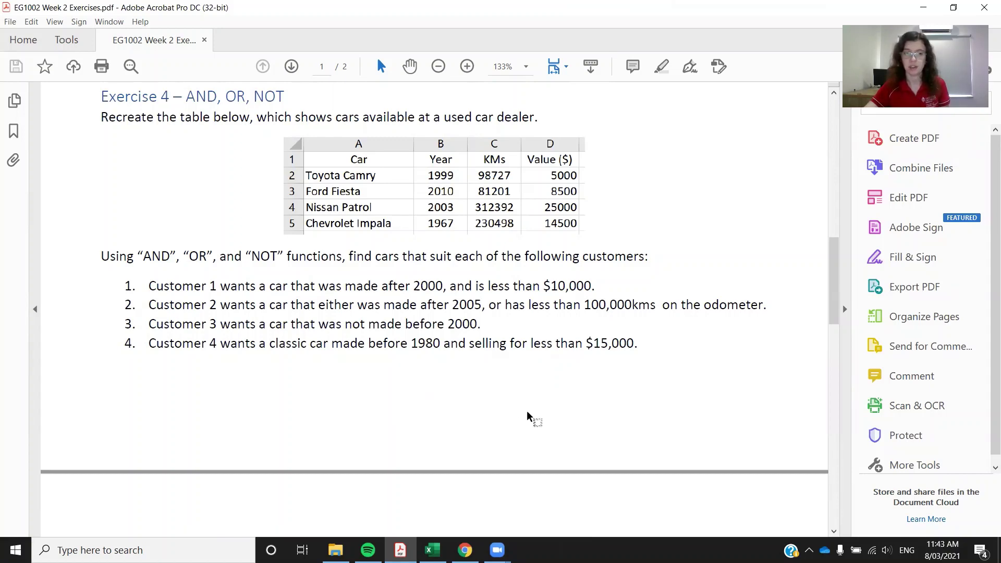
pyautogui.scroll(1, 529, 427)
pyautogui.scroll(1, 527, 464)
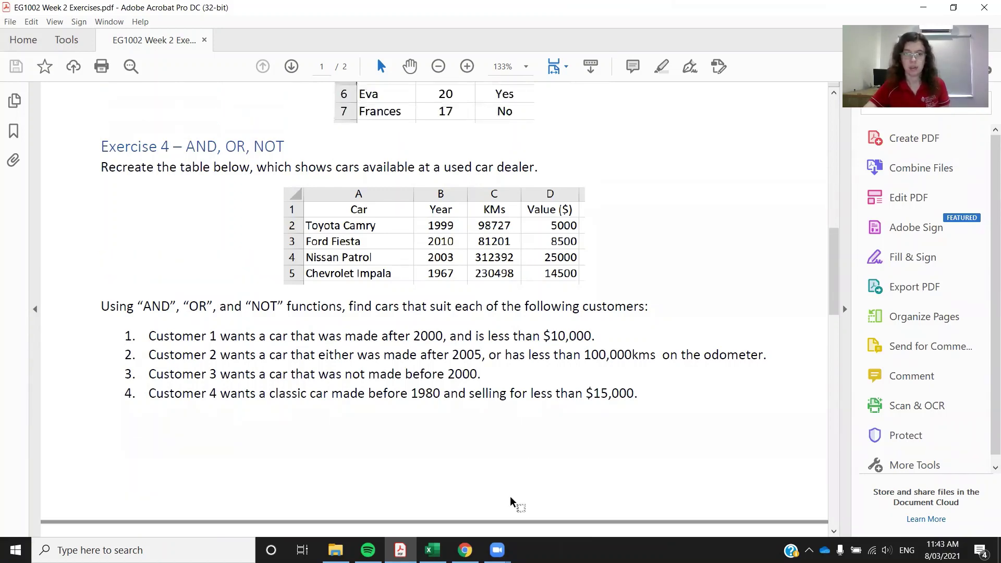
# Return to the emissionsGlobal workbook in Excel, place its window beside the Exercise 4 instructions and add a new worksheet.
pyautogui.hotkey('alt', 'Tab')
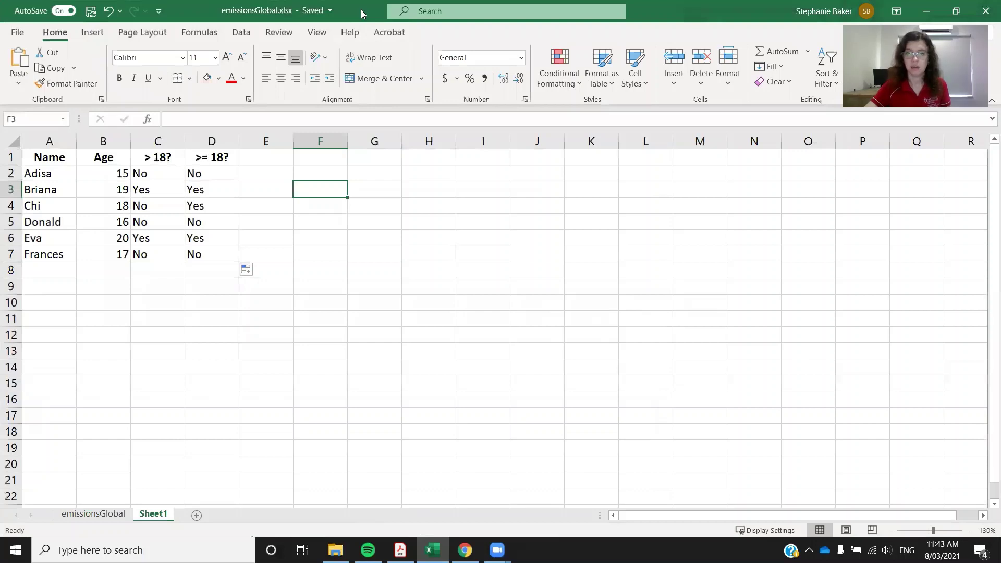
pyautogui.moveTo(361, 14); pyautogui.dragTo(818, 65)
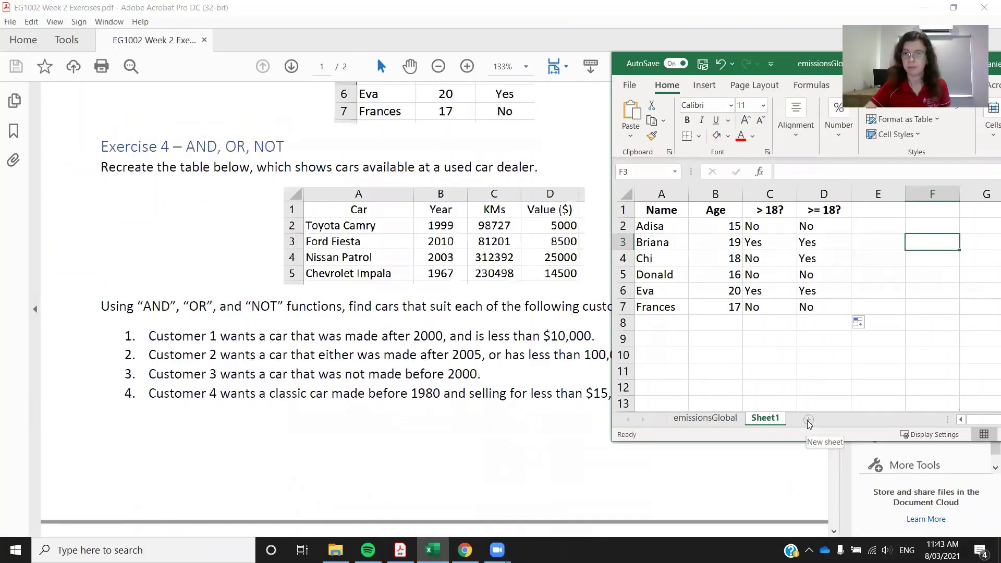
pyautogui.click(807, 421)
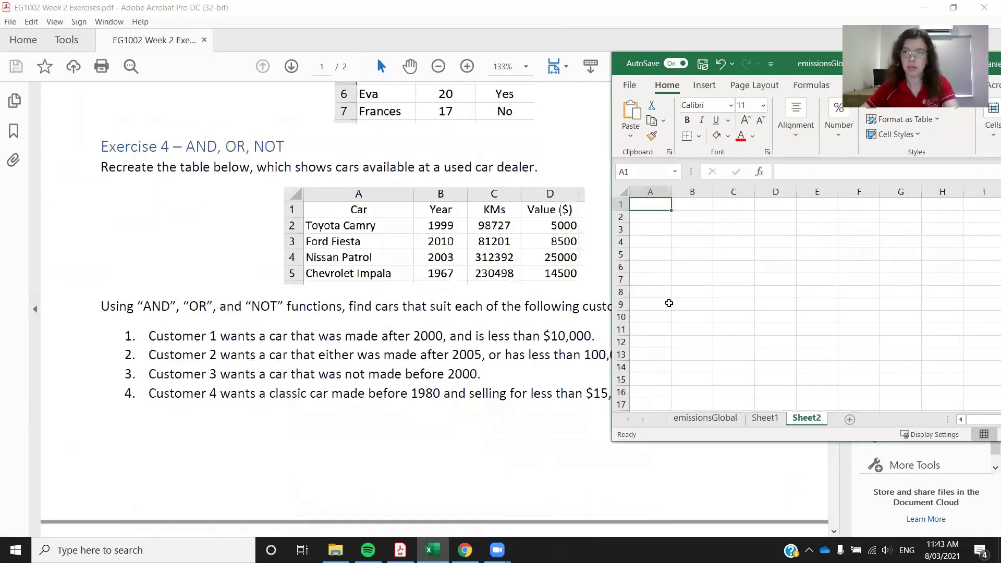
# Enter the heading Car with Toyota Camry, Ford Fiesta, Nisson Patrol and Chevrolet Impala in A1:A5, and widen column A to fit the names.
pyautogui.scroll(2, 769, 303)
pyautogui.write('Car')
pyautogui.press('Return')
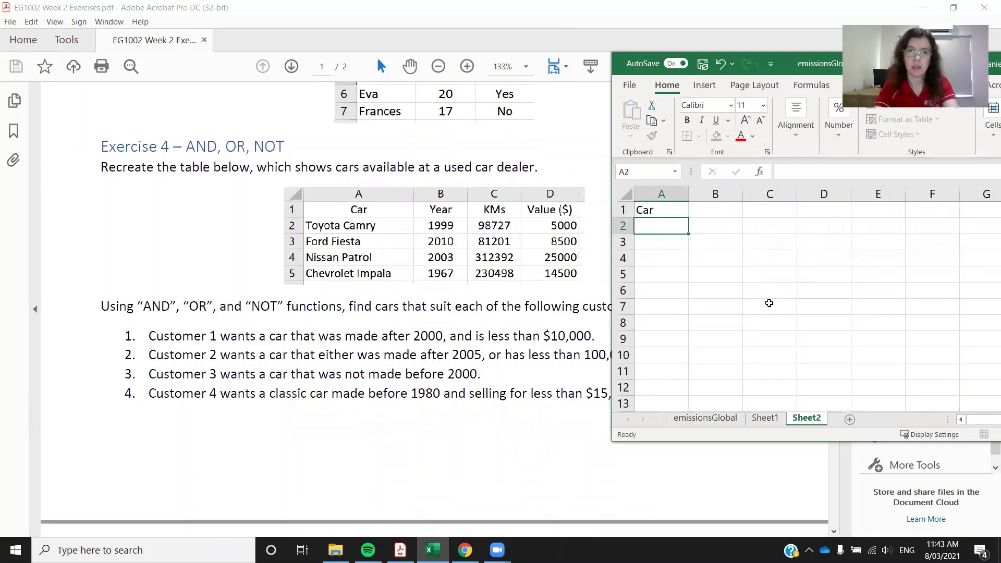
pyautogui.write('Toyota Camry')
pyautogui.press('Return')
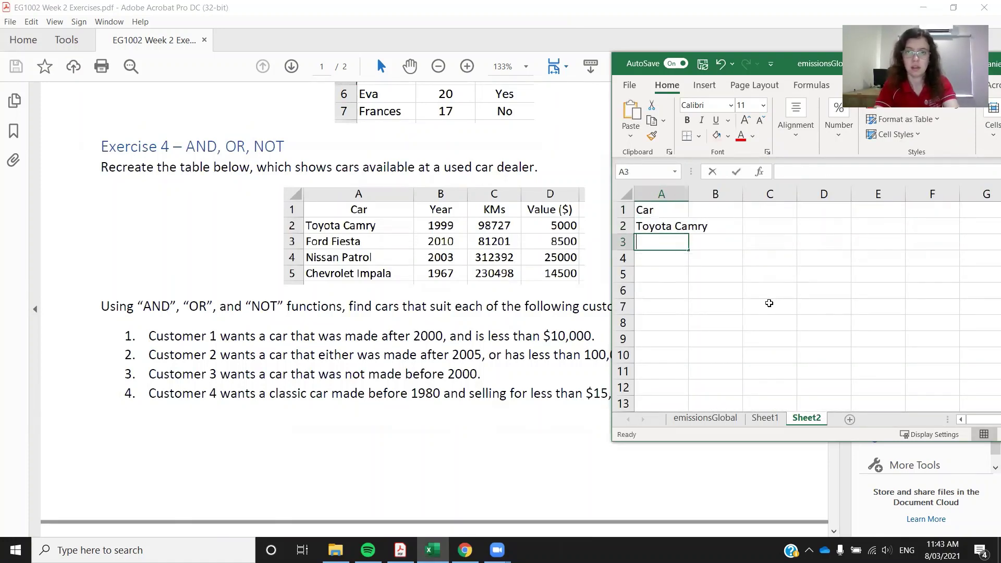
pyautogui.write('Ford Fiesta')
pyautogui.press('Return')
pyautogui.write('Nisson Patrol')
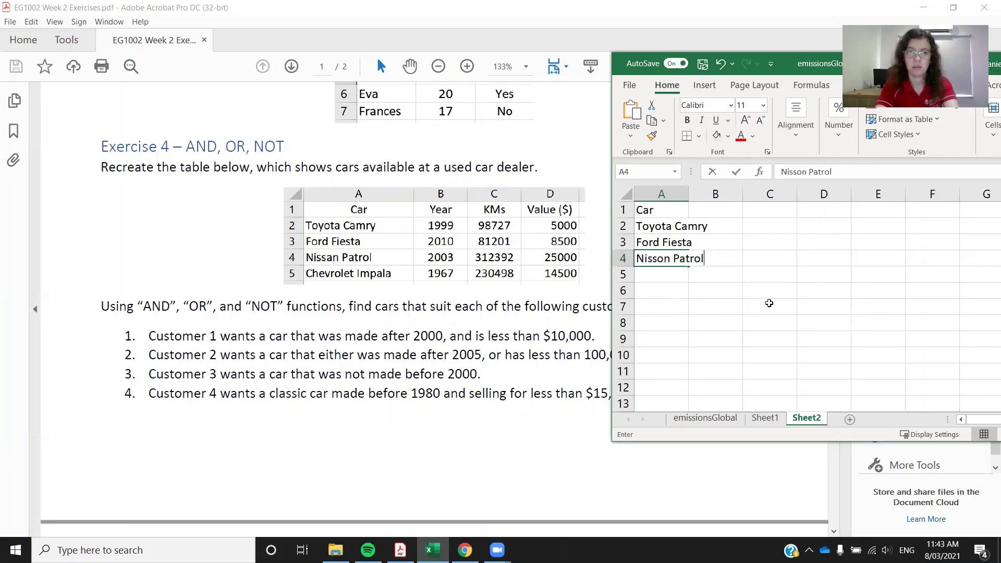
pyautogui.press('Return')
pyautogui.write('Chev')
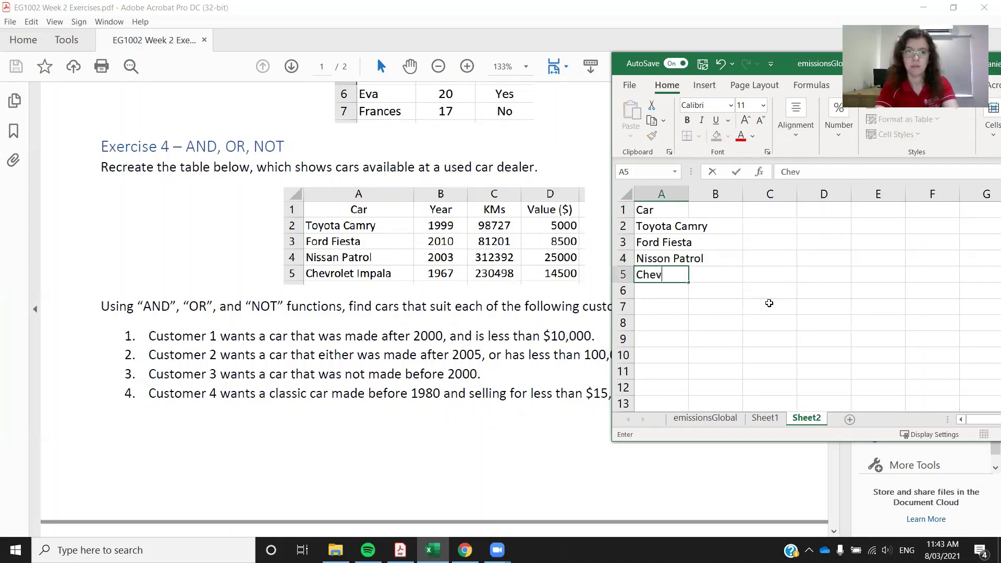
pyautogui.write('rolet Impala')
pyautogui.press('Return')
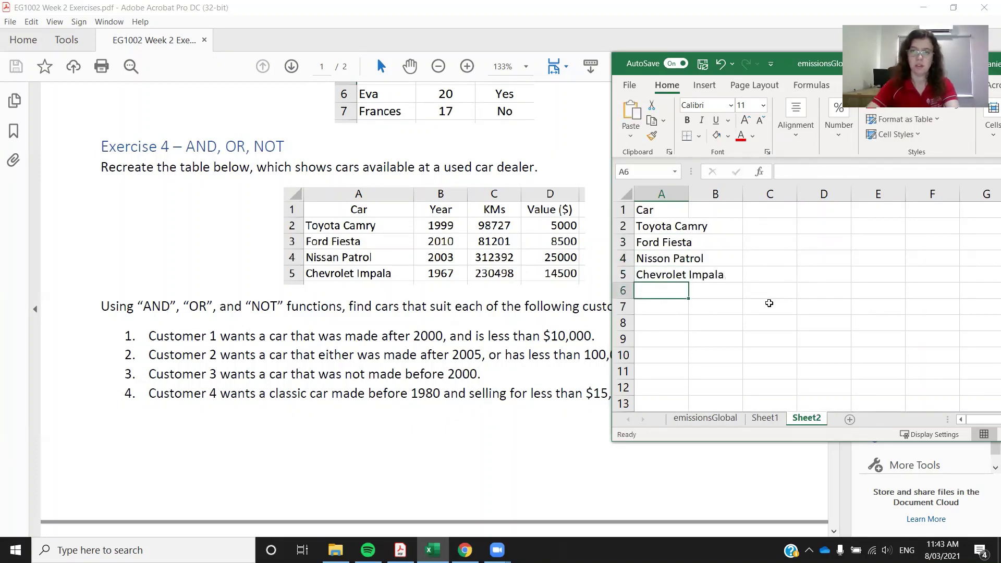
pyautogui.moveTo(688, 194); pyautogui.dragTo(744, 194)
# Fill B1:B5 with the heading Year and the model years 1999, 2010, 2003 and 1967.
pyautogui.click(767, 211)
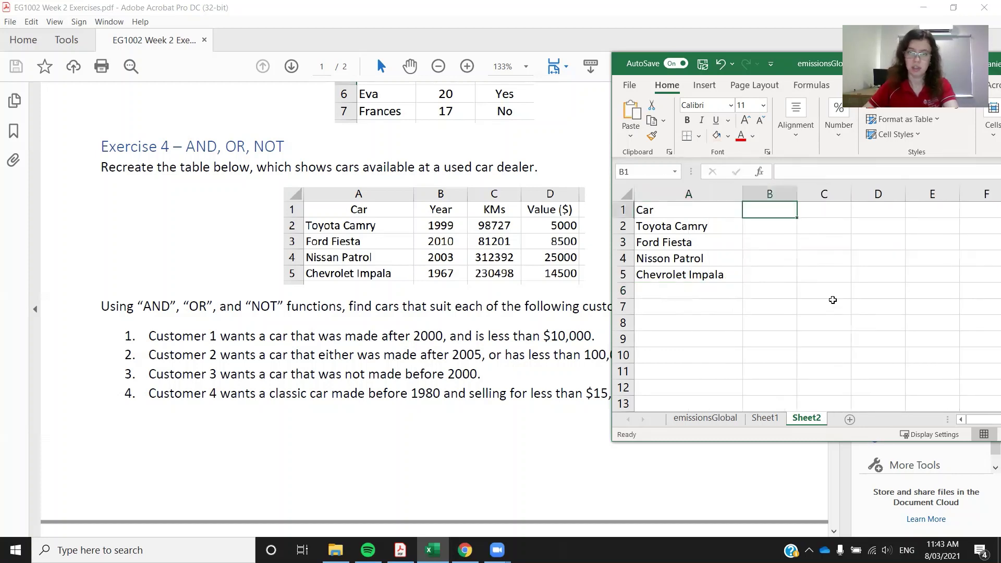
pyautogui.write('Year')
pyautogui.press('Return')
pyautogui.write('1999')
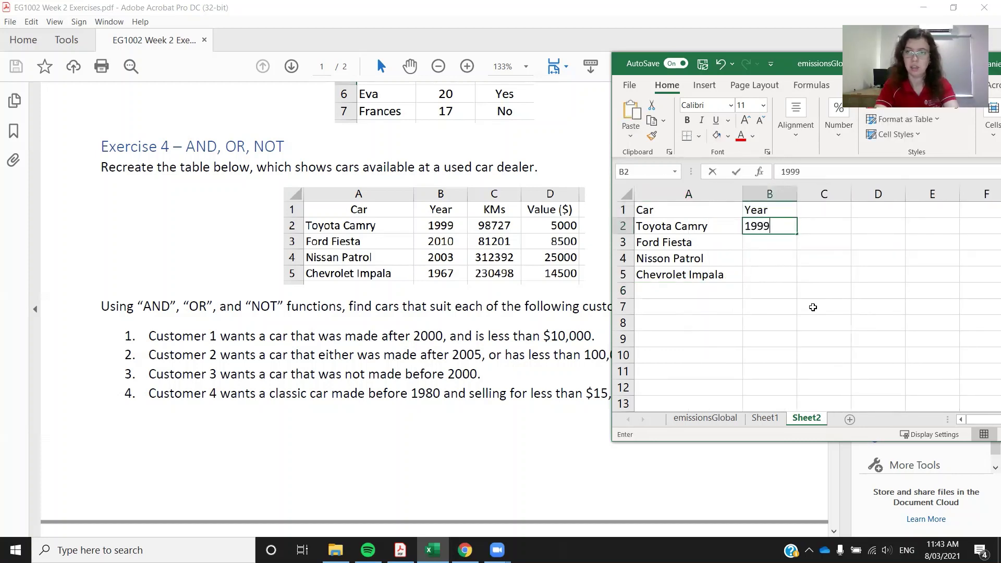
pyautogui.press('Return')
pyautogui.write('2010')
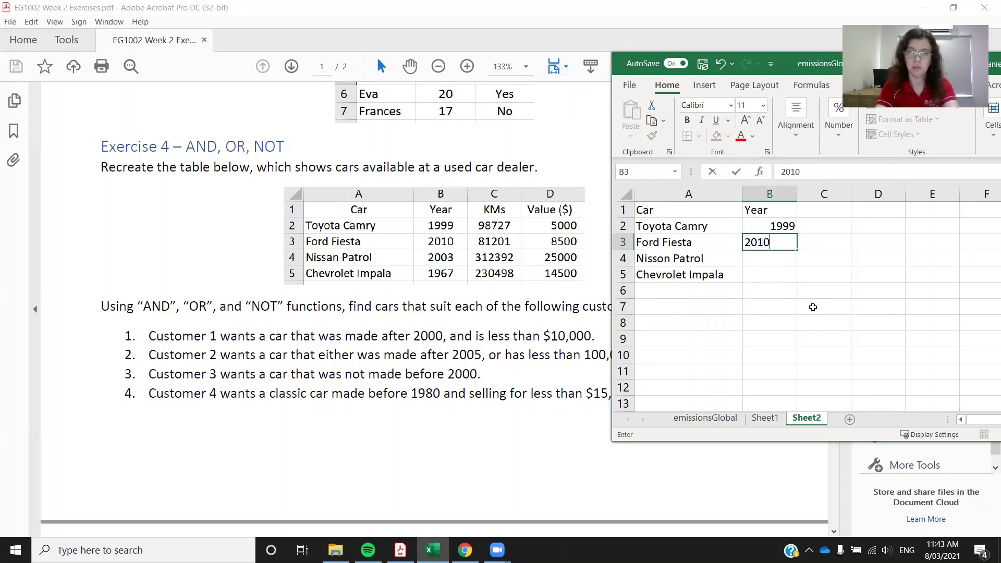
pyautogui.press('Return')
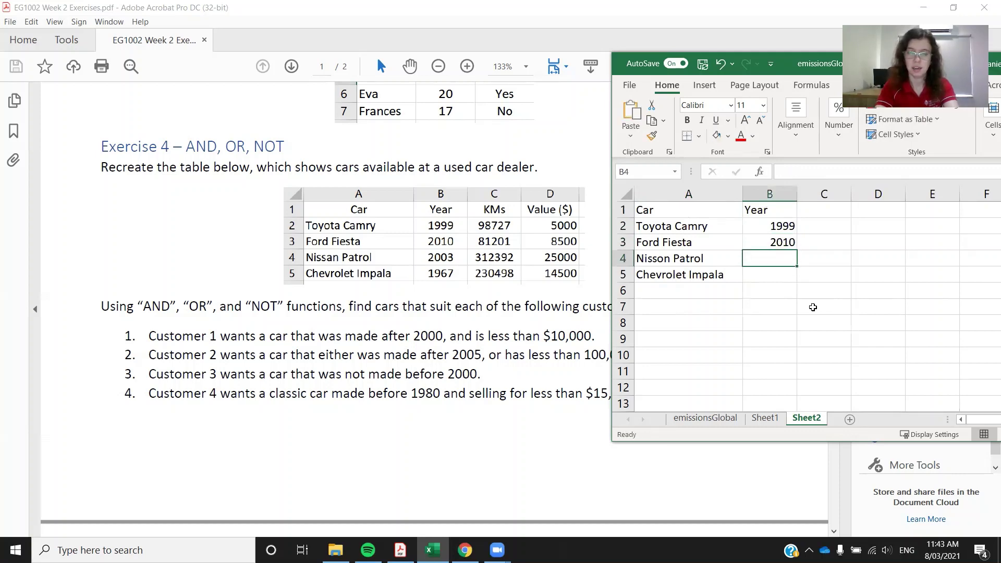
pyautogui.write('2003')
pyautogui.press('Return')
pyautogui.write('19')
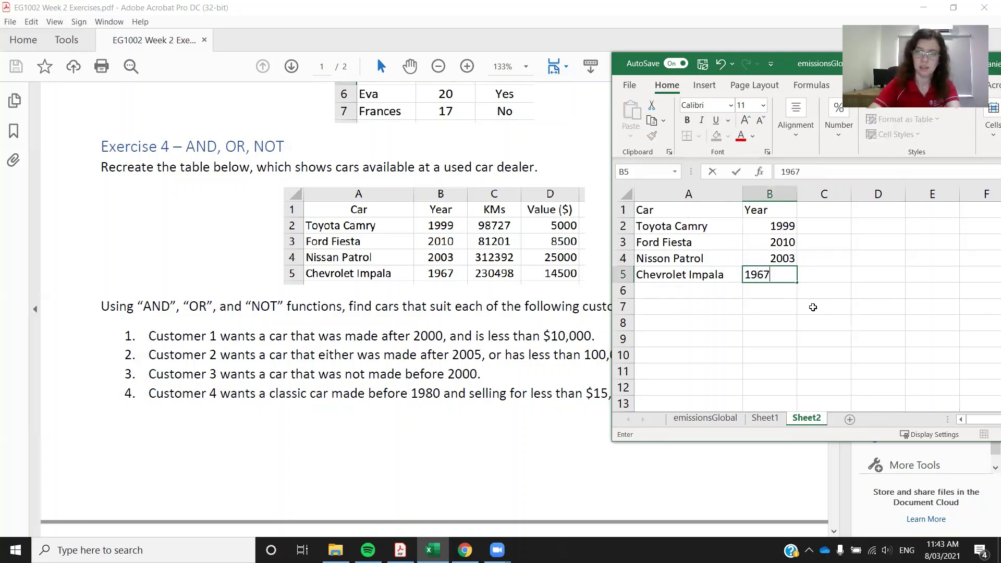
pyautogui.write('67')
# Enter the heading KMs in C1, with 98727 for the Toyota Camry and 81202 for the Ford Fiesta beneath it.
pyautogui.click(827, 217)
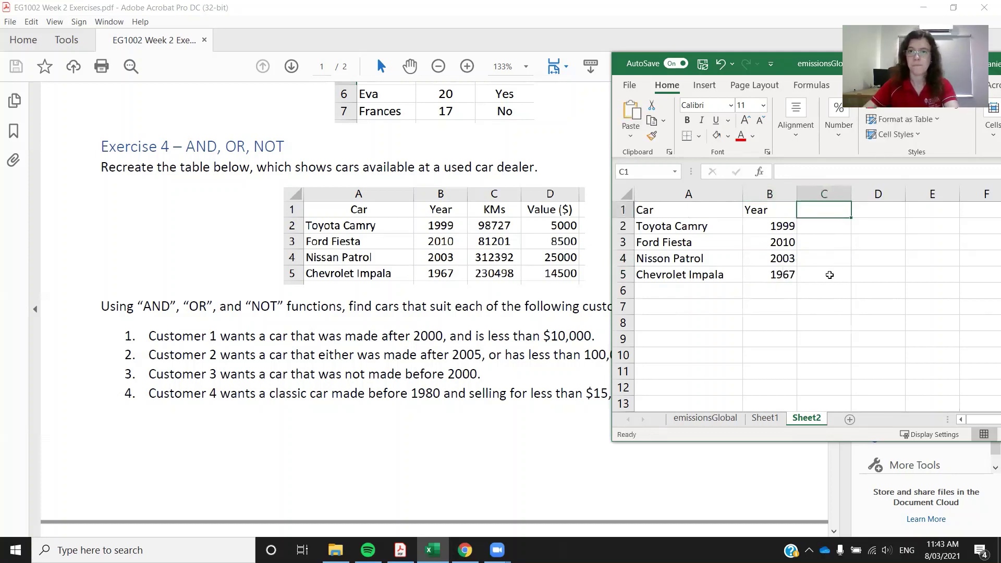
pyautogui.write('KMs')
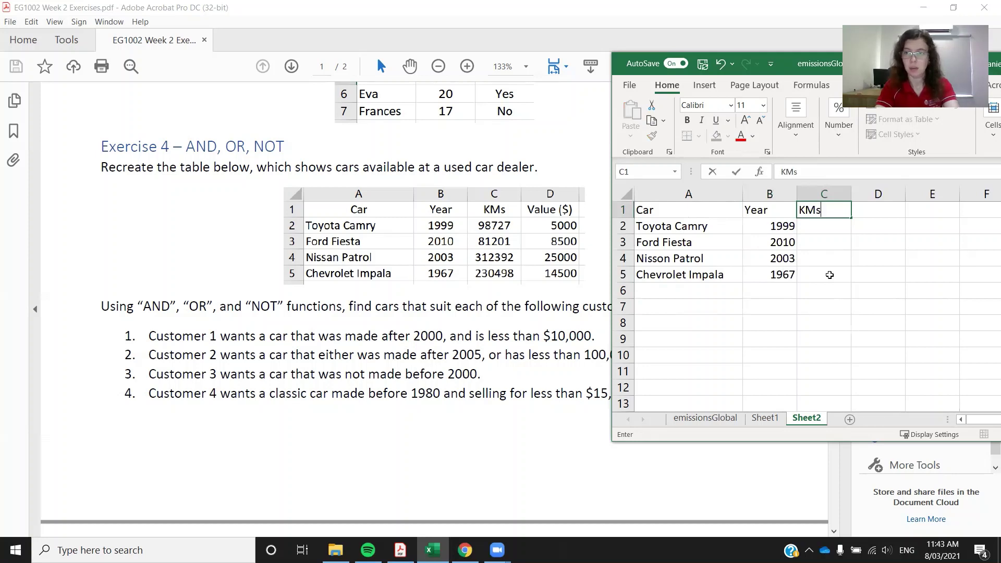
pyautogui.press('Return')
pyautogui.write('98727')
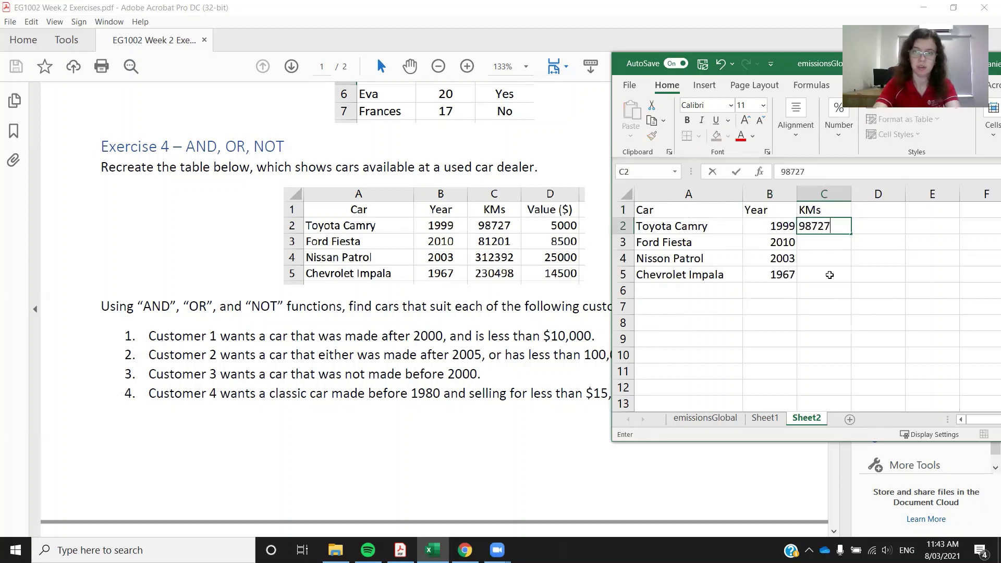
pyautogui.press('Return')
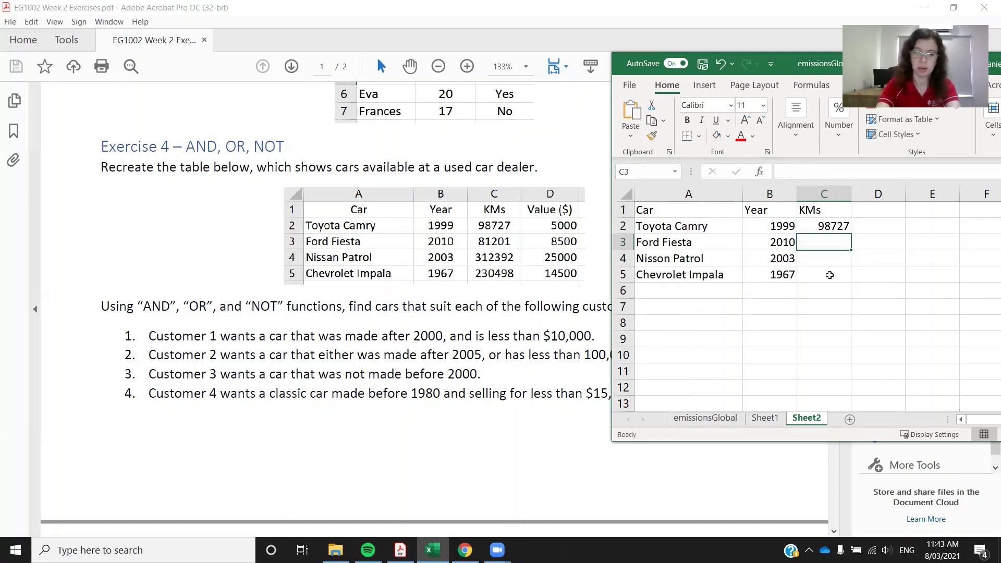
pyautogui.write('5')
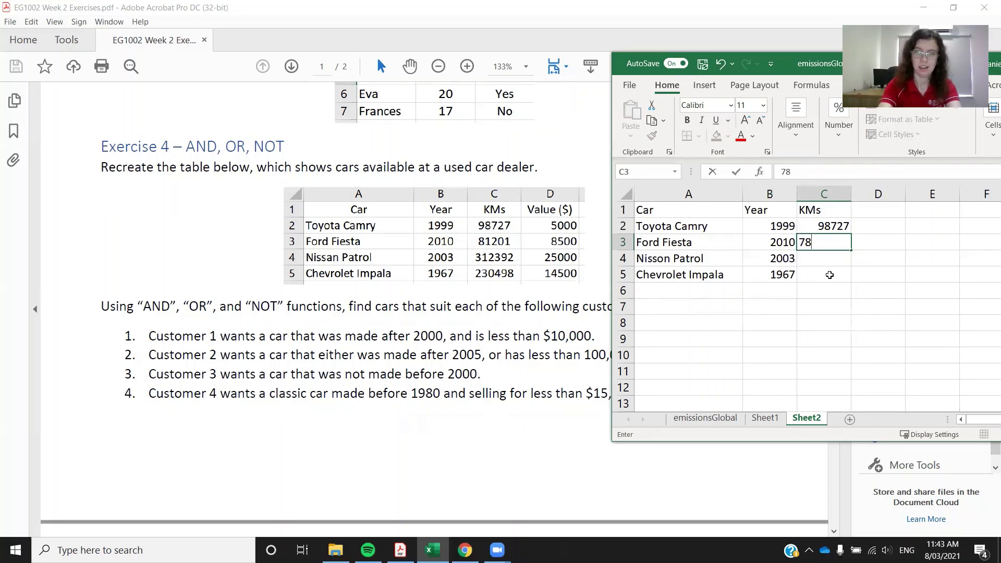
pyautogui.press('BackSpace')
pyautogui.press('BackSpace')
pyautogui.write('81')
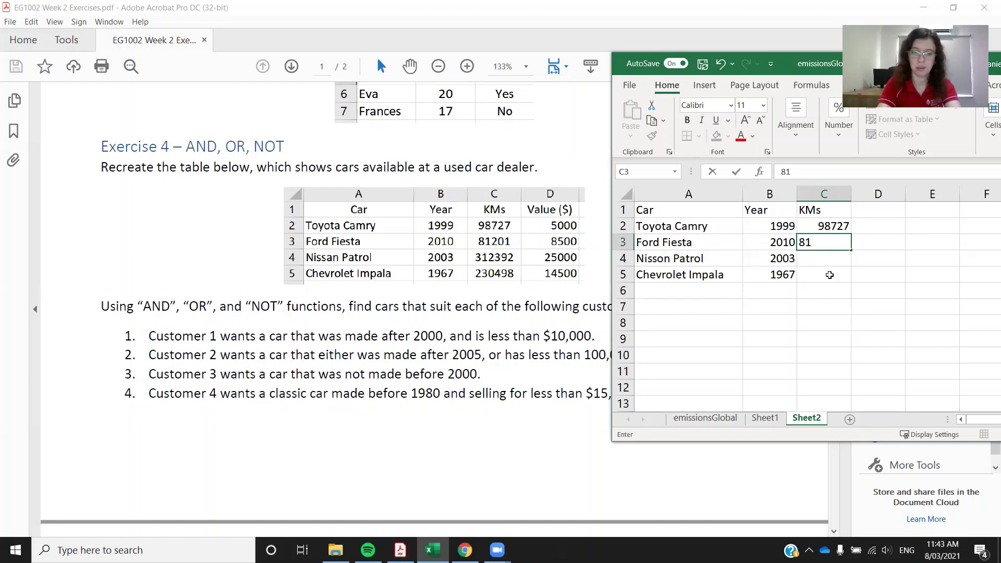
pyautogui.write('202')
pyautogui.press('Return')
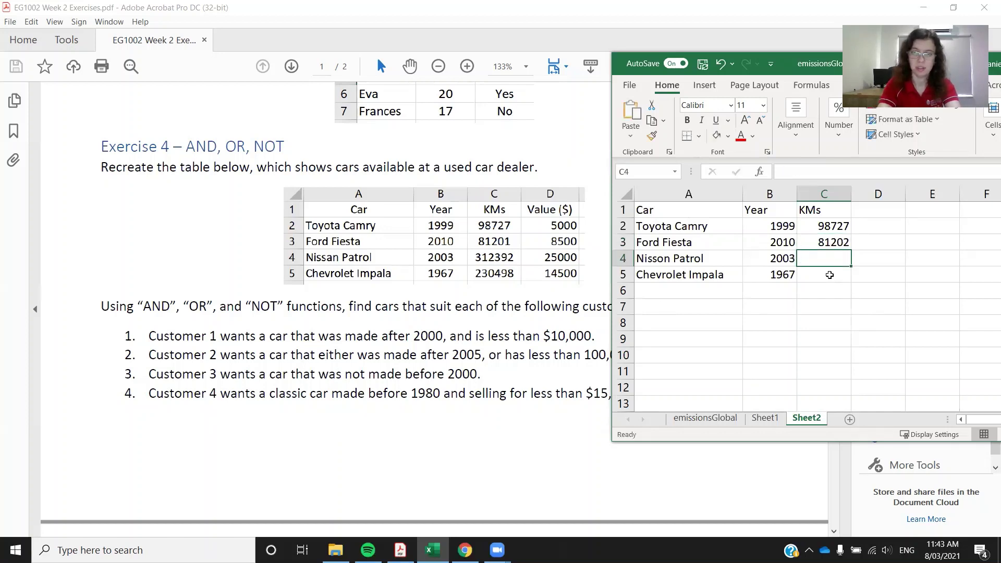
# Correct the Ford Fiesta's KMs in C3 to 81201.
pyautogui.click(823, 243)
pyautogui.click(835, 173)
pyautogui.press('BackSpace')
pyautogui.press('BackSpace')
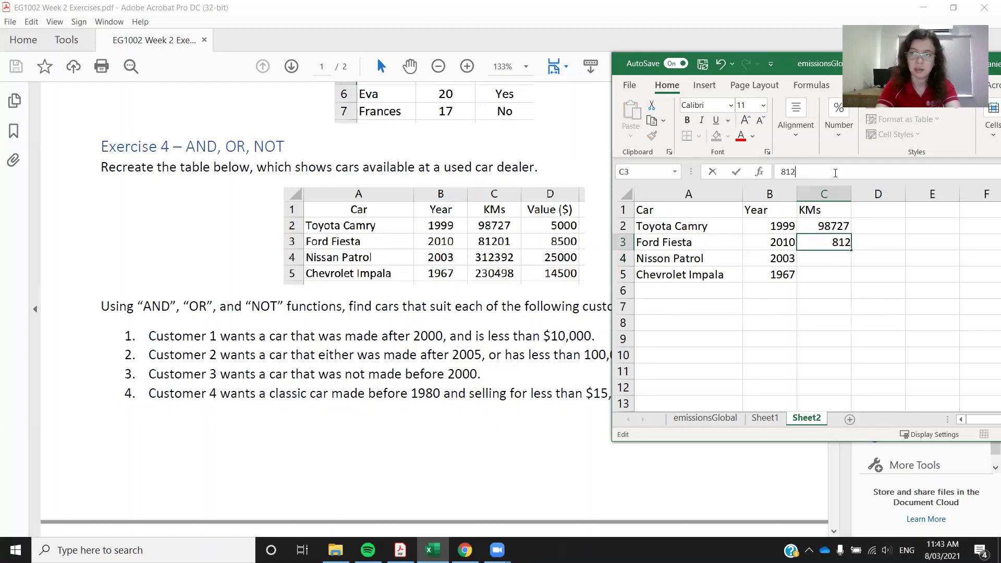
pyautogui.write('01')
pyautogui.press('Return')
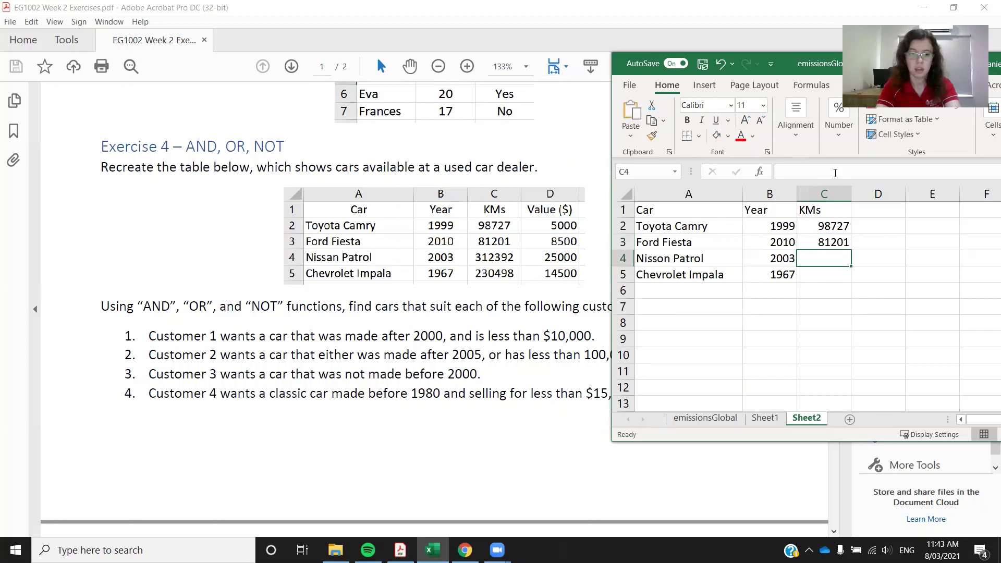
# Enter the KMs 312392 for the Nisson Patrol in C4 and 230498 for the Chevrolet Impala in C5.
pyautogui.write('312')
pyautogui.press('Return')
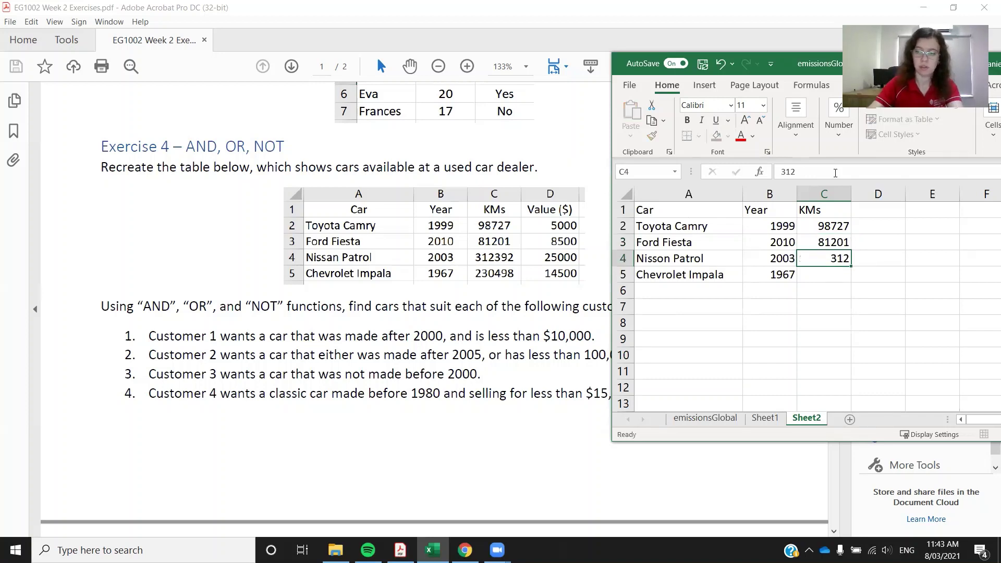
pyautogui.click(818, 255)
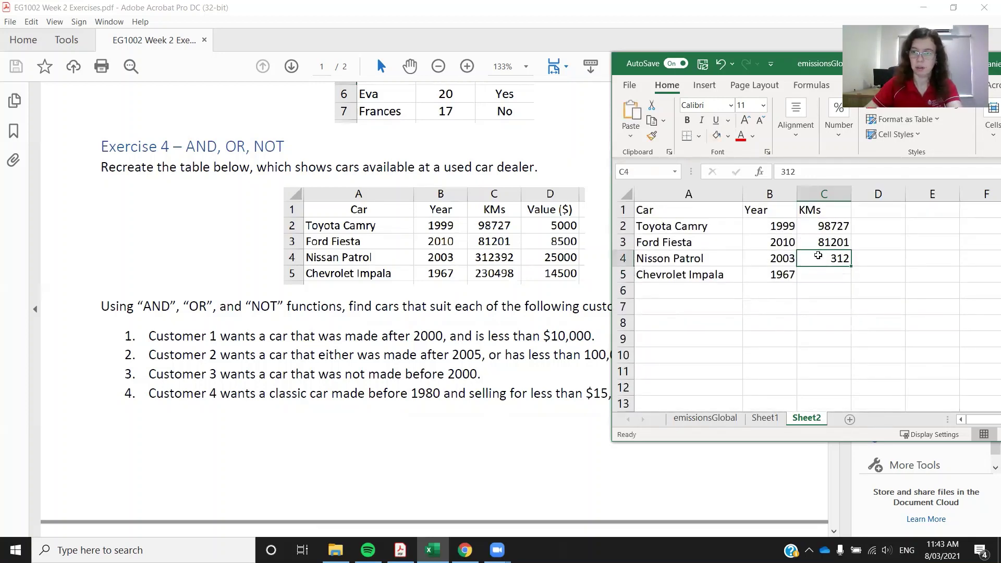
pyautogui.write('392')
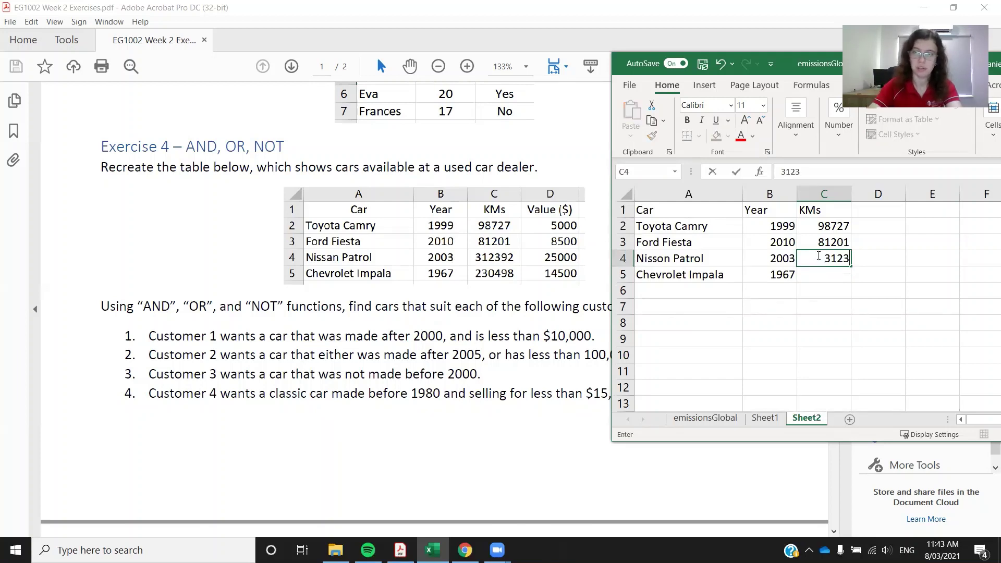
pyautogui.press('Return')
pyautogui.write('23')
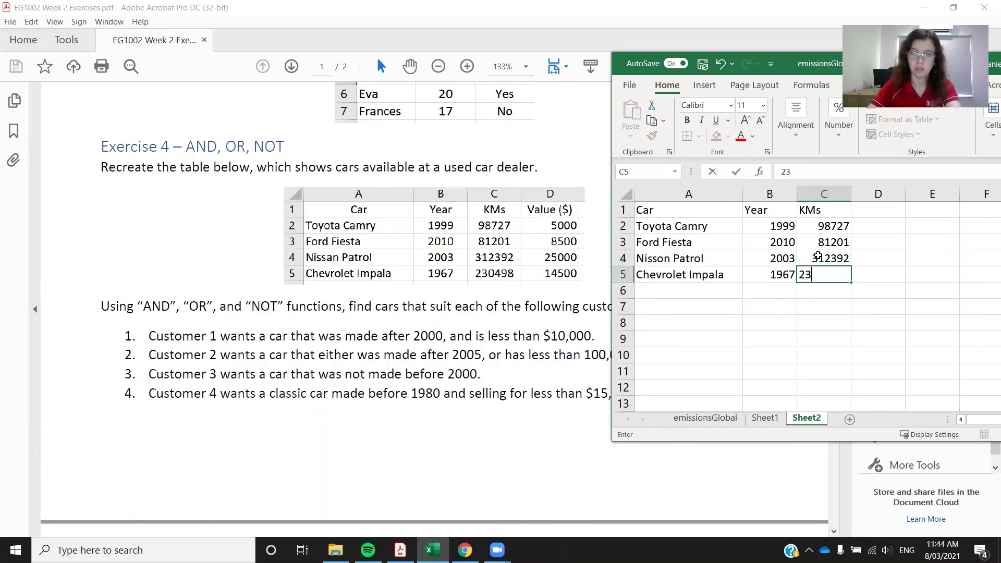
pyautogui.write('0498')
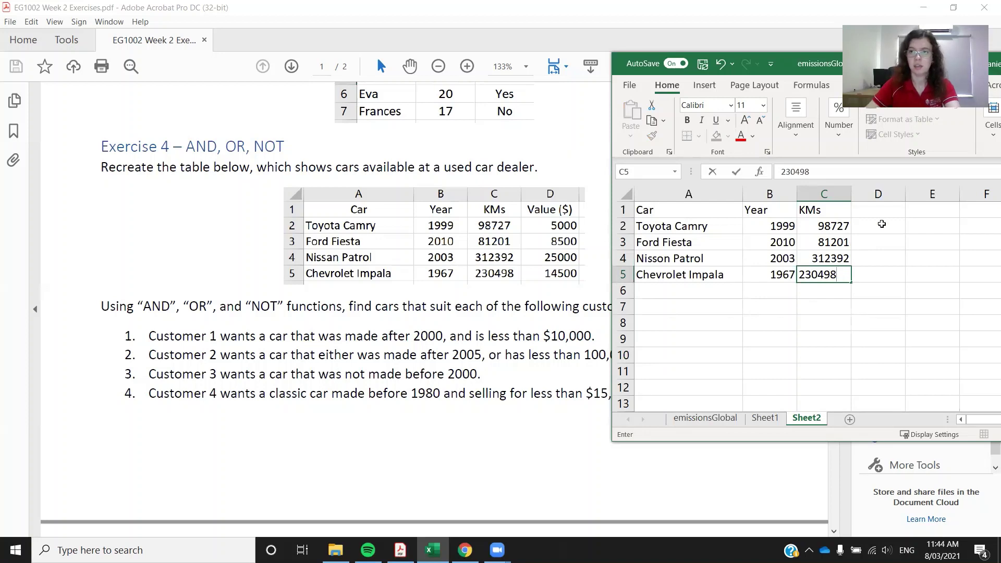
# Enter the heading Value ($) in cell D1.
pyautogui.click(884, 209)
pyautogui.write('Value ')
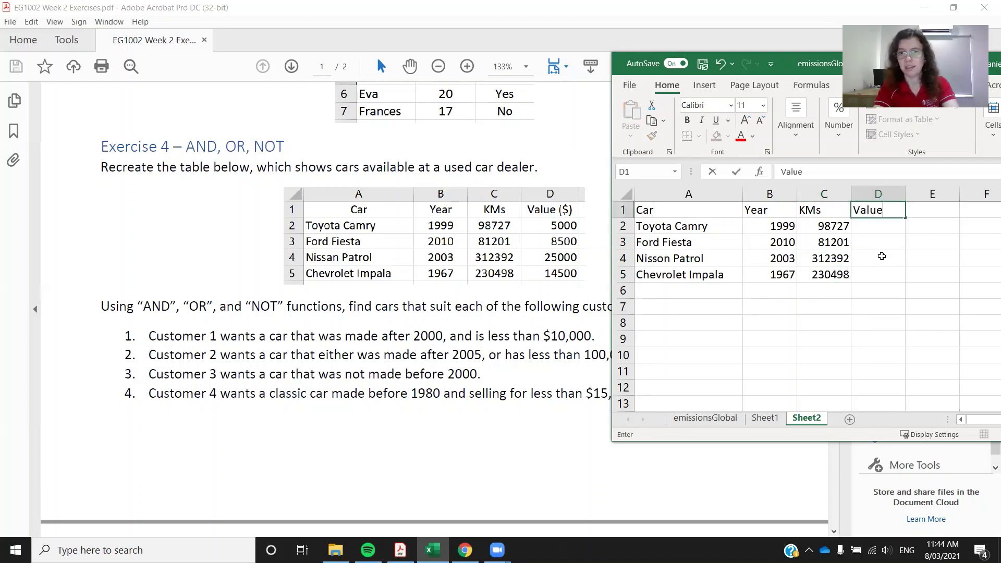
pyautogui.write('(')
pyautogui.press('BackSpace')
pyautogui.write('($')
pyautogui.press('BackSpace')
pyautogui.press('BackSpace')
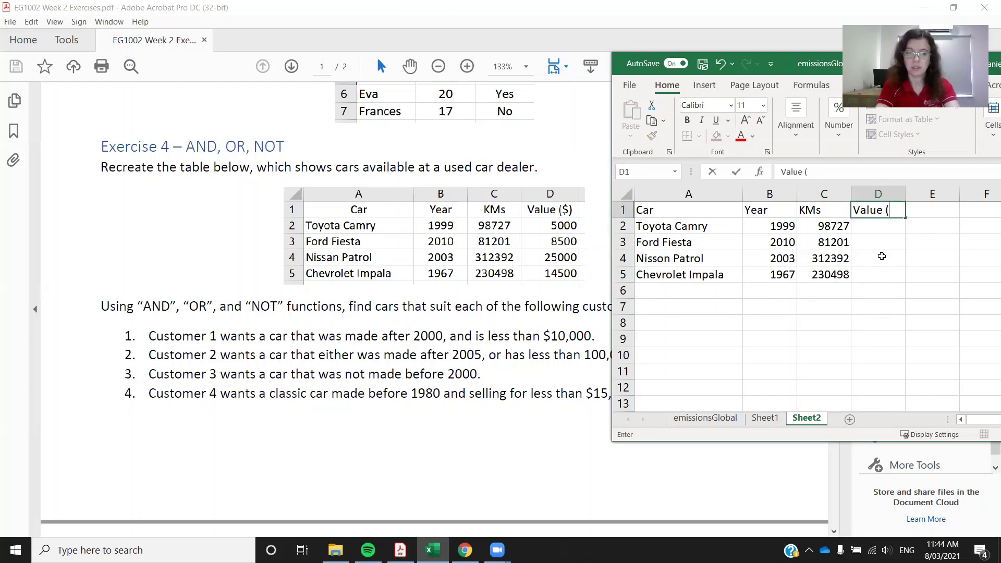
pyautogui.press('Return')
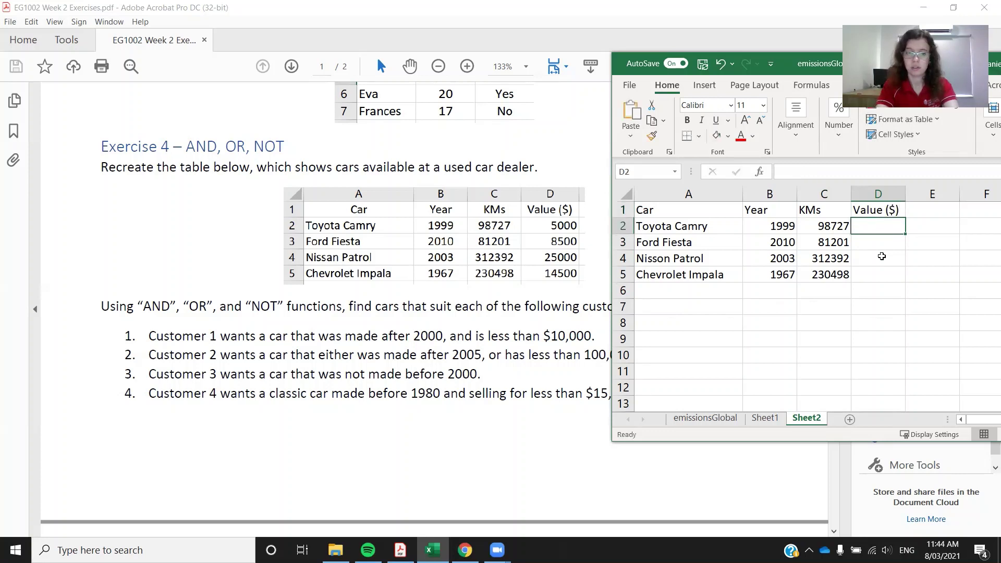
# Enter the values 5000, 8500 and 25000 for the first three cars in D2:D4.
pyautogui.write('5000')
pyautogui.press('Return')
pyautogui.write('8500')
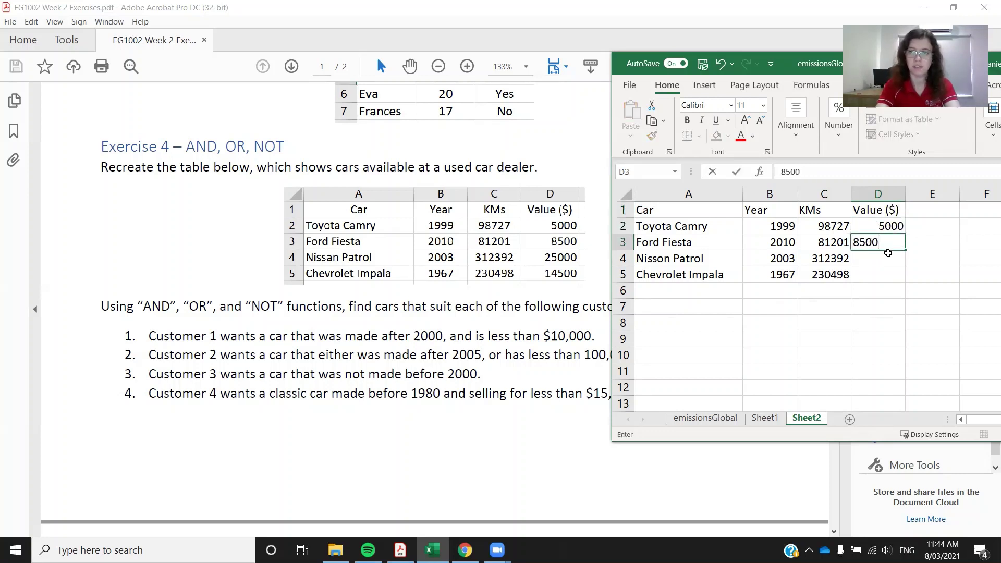
pyautogui.press('Return')
pyautogui.write('24')
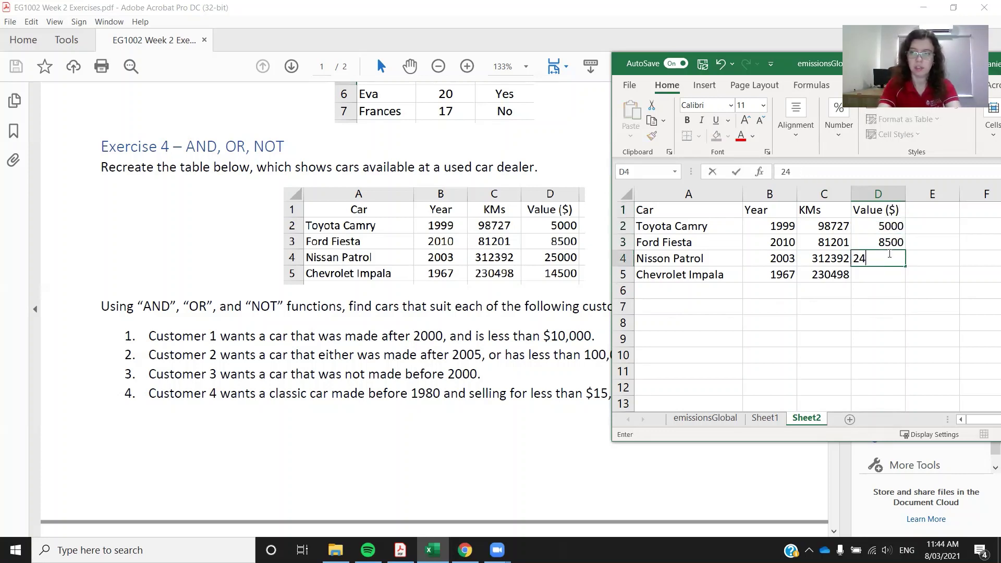
pyautogui.write('5000')
pyautogui.press('Return')
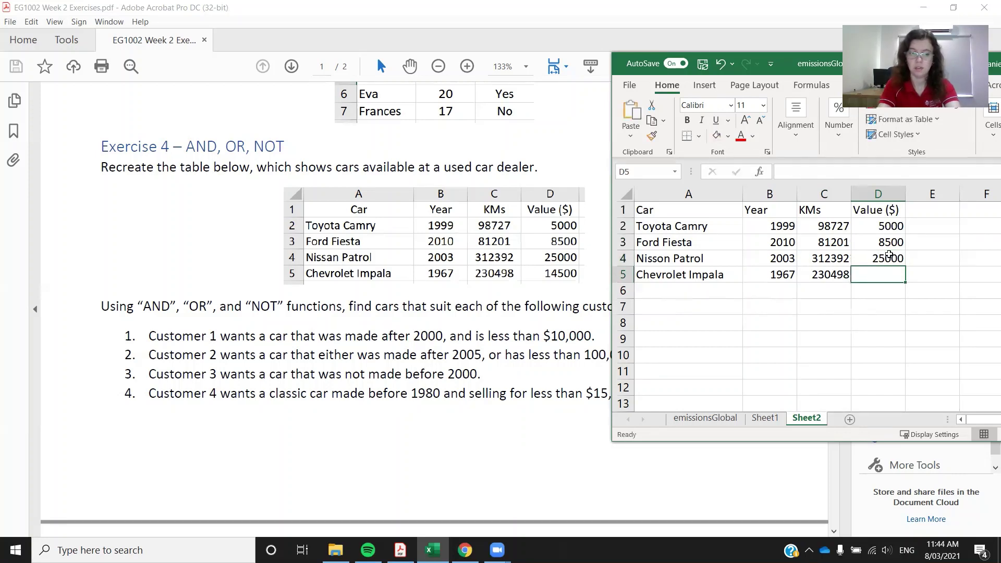
# Enter 14500 as the Chevrolet Impala's value in cell D5.
pyautogui.write('245')
pyautogui.press('BackSpace')
pyautogui.press('BackSpace')
pyautogui.press('BackSpace')
pyautogui.write('15')
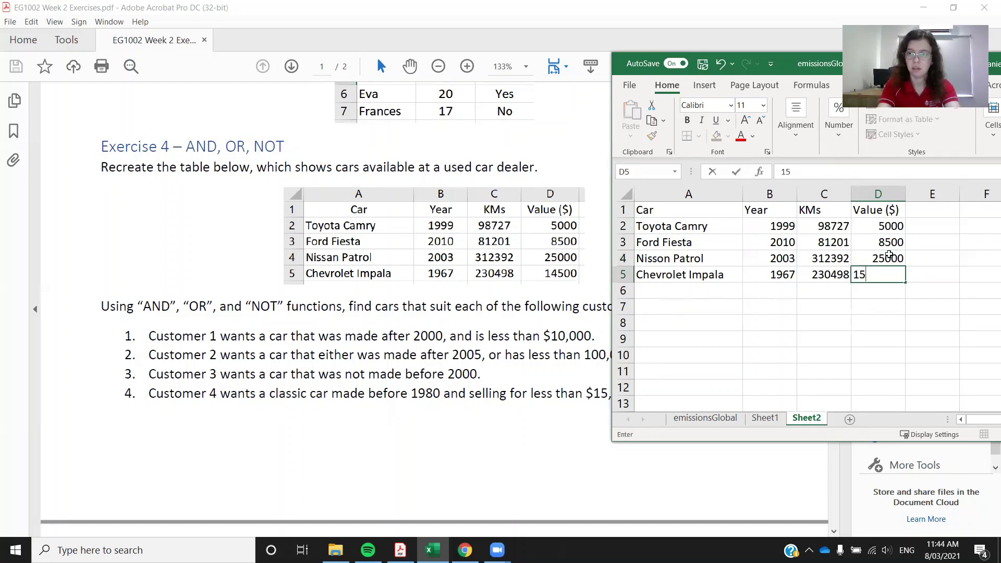
pyautogui.press('BackSpace')
pyautogui.write('4500')
pyautogui.press('Return')
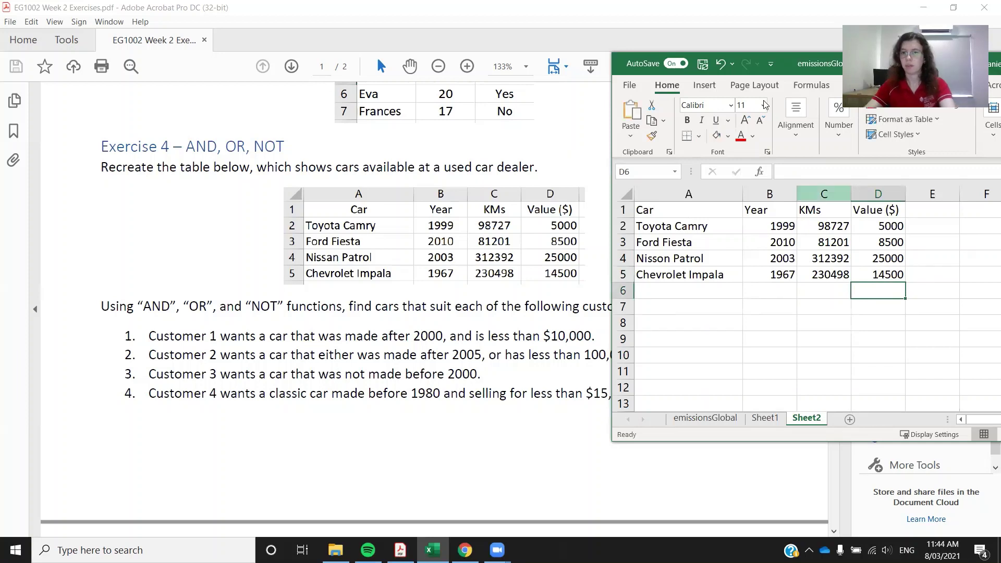
# Label cell A7 below the car table as Customer 1.
pyautogui.click(681, 307)
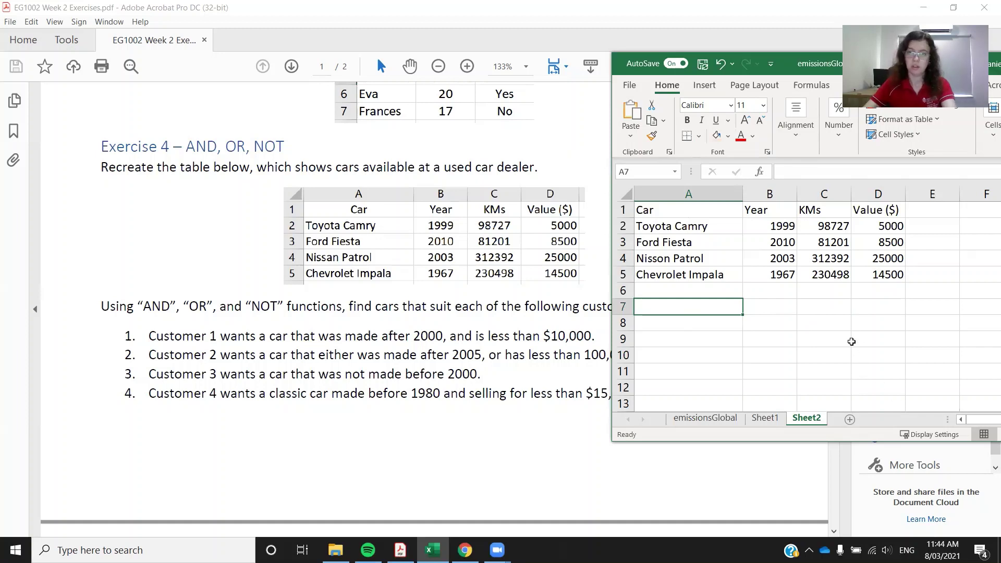
pyautogui.write('Customer')
pyautogui.press('Return')
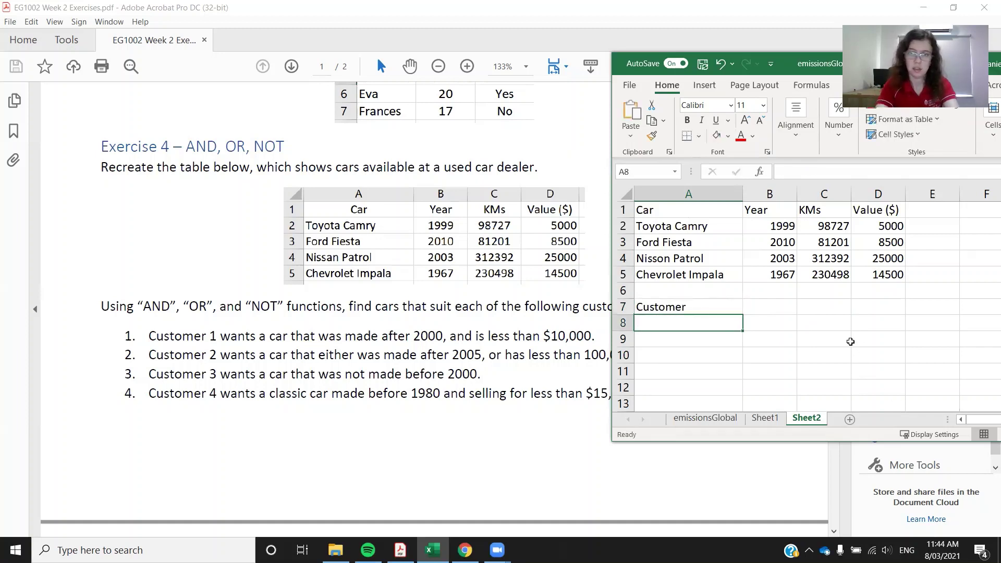
pyautogui.press('Up')
pyautogui.write('Customer 1')
pyautogui.press('Return')
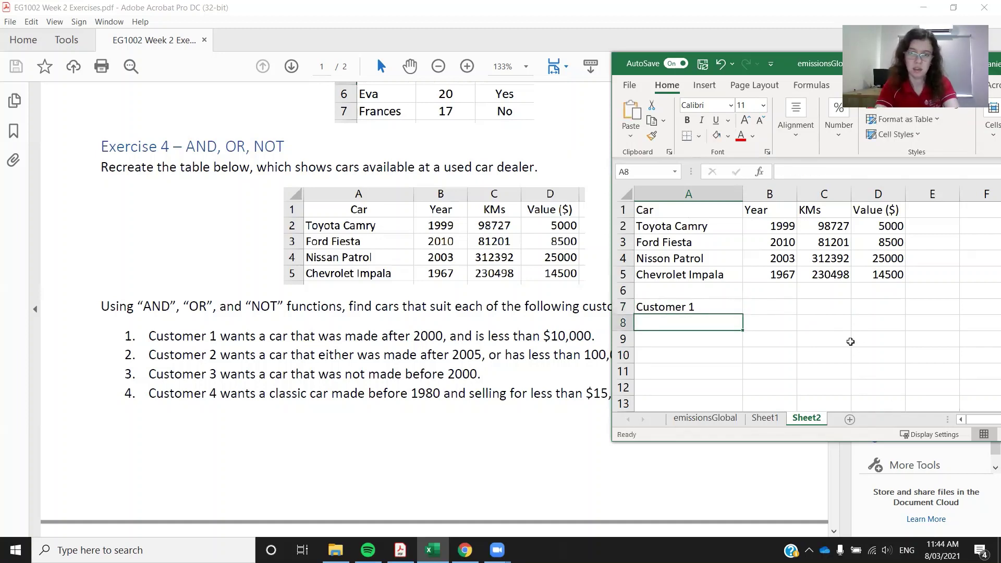
# Label cells A8:A10 as Customer 2, Customer 3 and Customer 4.
pyautogui.write('Custer')
pyautogui.write('omer 2')
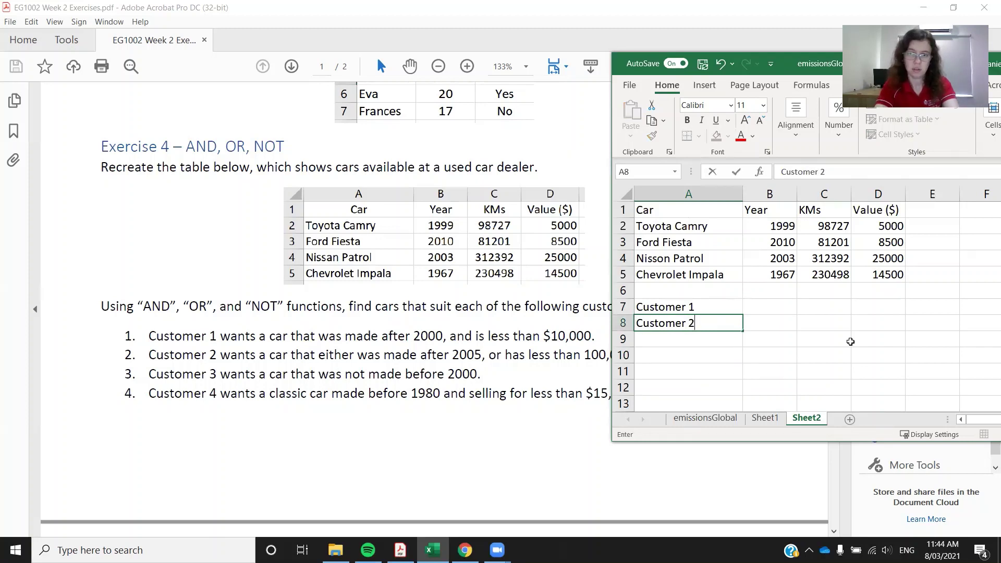
pyautogui.press('Return')
pyautogui.write('Customer 3')
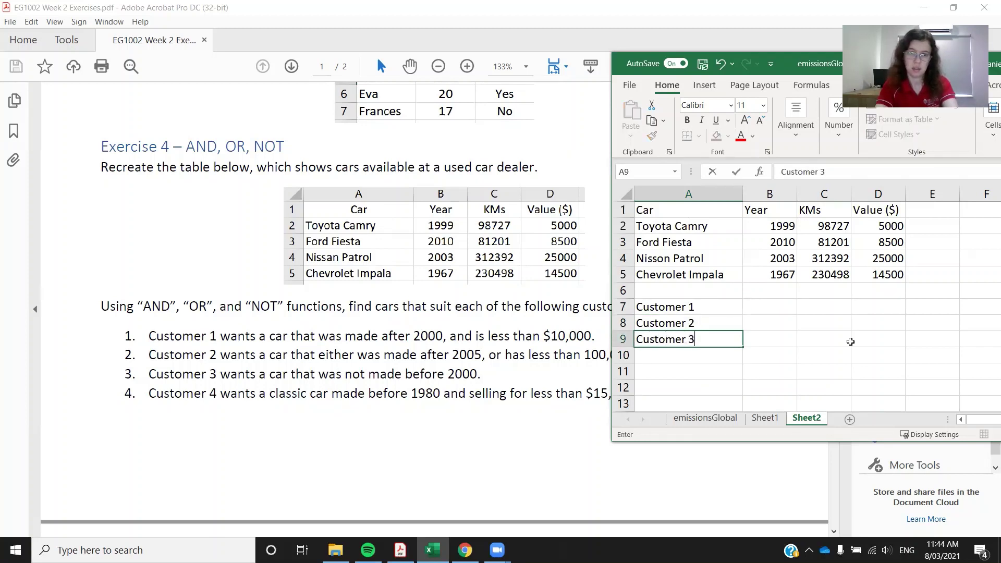
pyautogui.press('Return')
pyautogui.write('Customer 4')
pyautogui.press('Return')
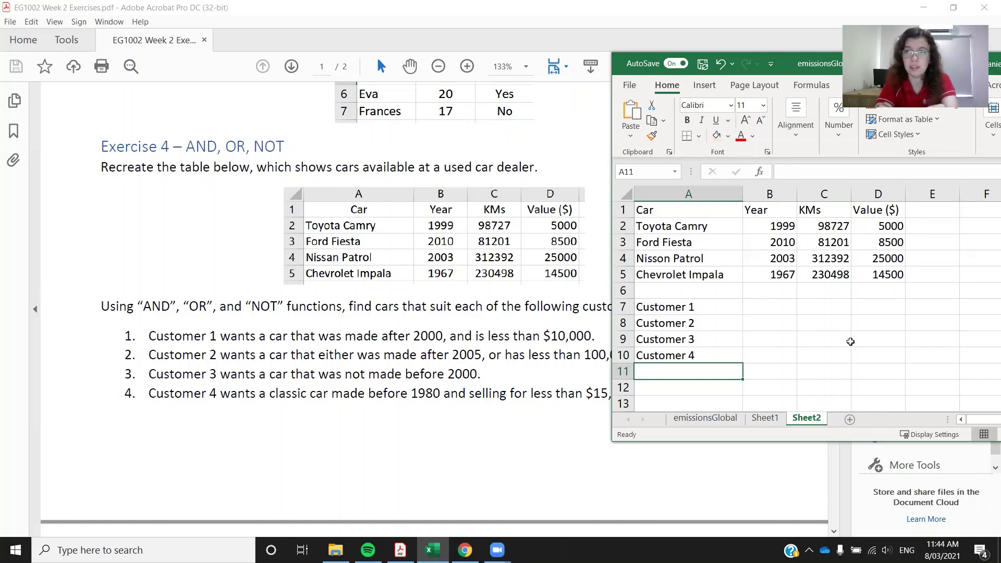
pyautogui.click(772, 309)
pyautogui.write('=AND(')
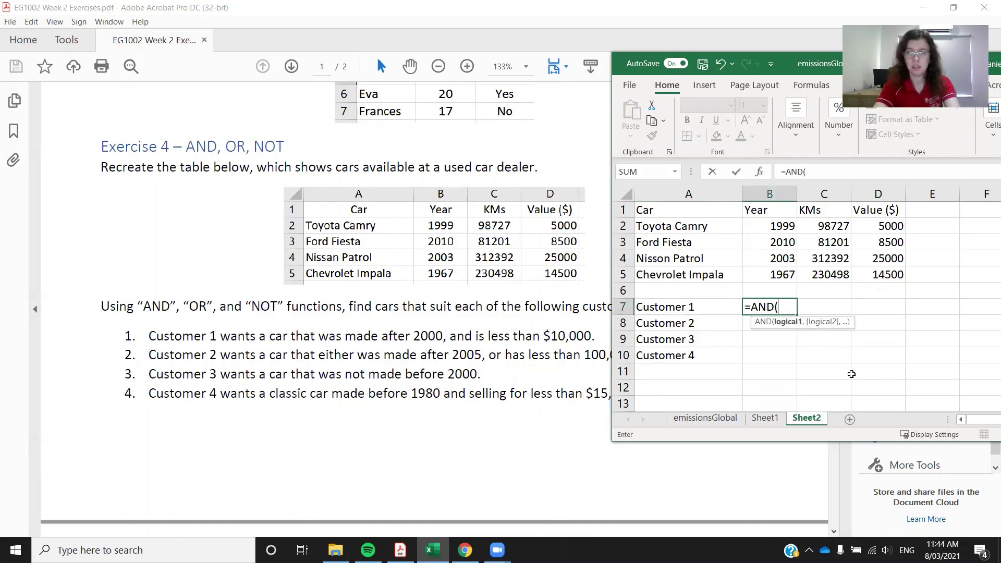
pyautogui.press('Escape')
pyautogui.click(823, 355)
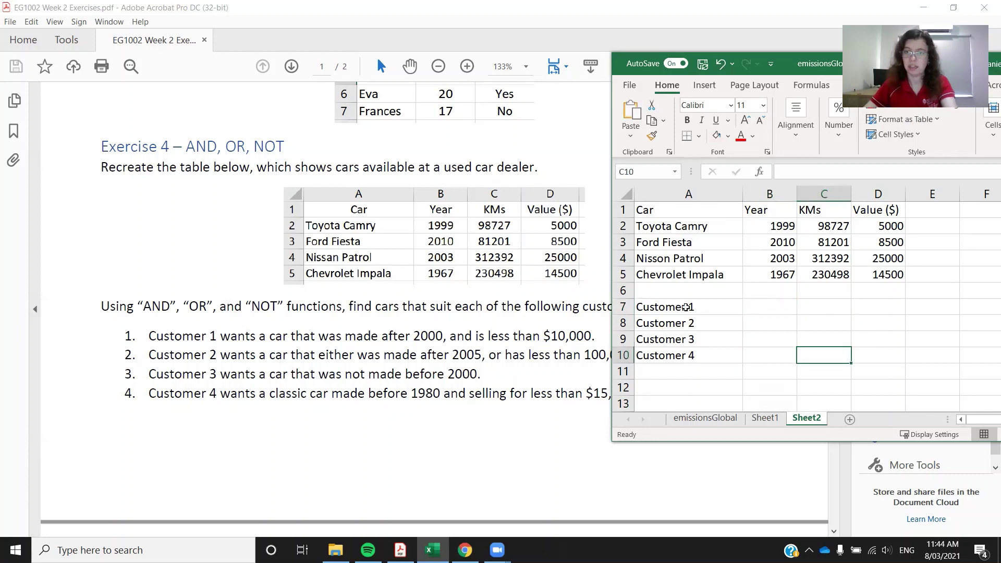
pyautogui.click(715, 306)
# Enter the headings Customer 1, Customer 2, Customer 3 and Customer 4 in cells E1:H1.
pyautogui.click(929, 210)
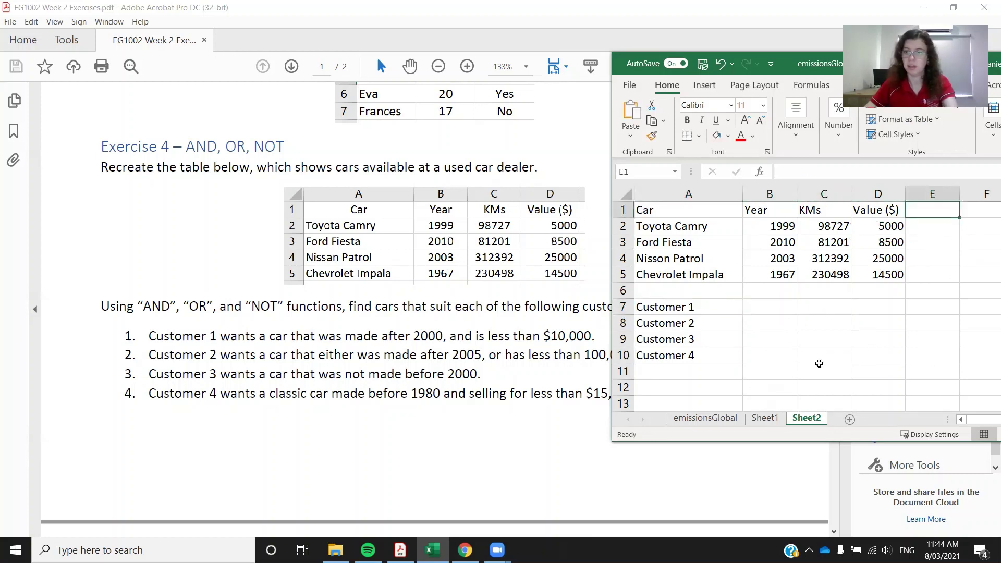
pyautogui.write('Customer 1')
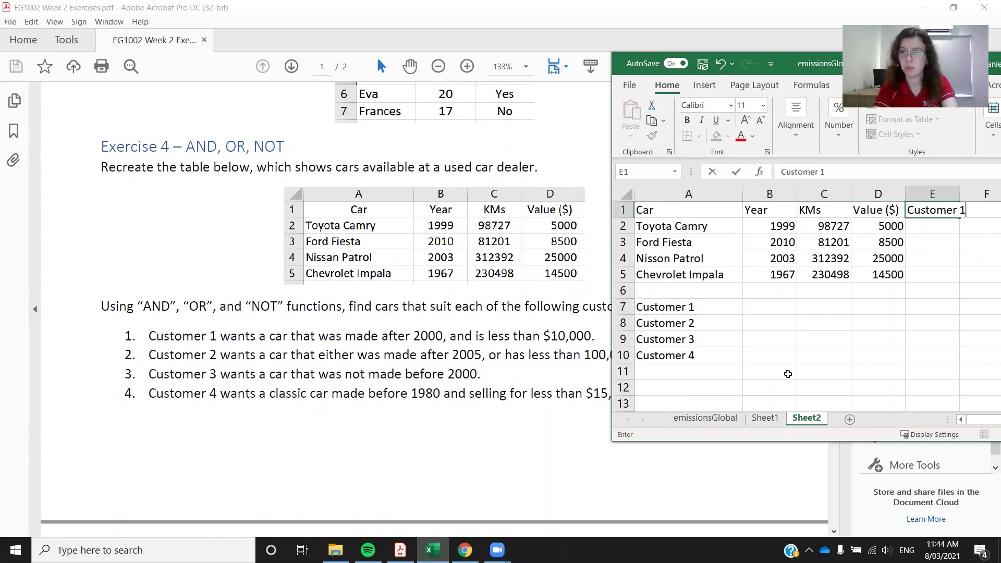
pyautogui.press('Tab')
pyautogui.write('Custoe')
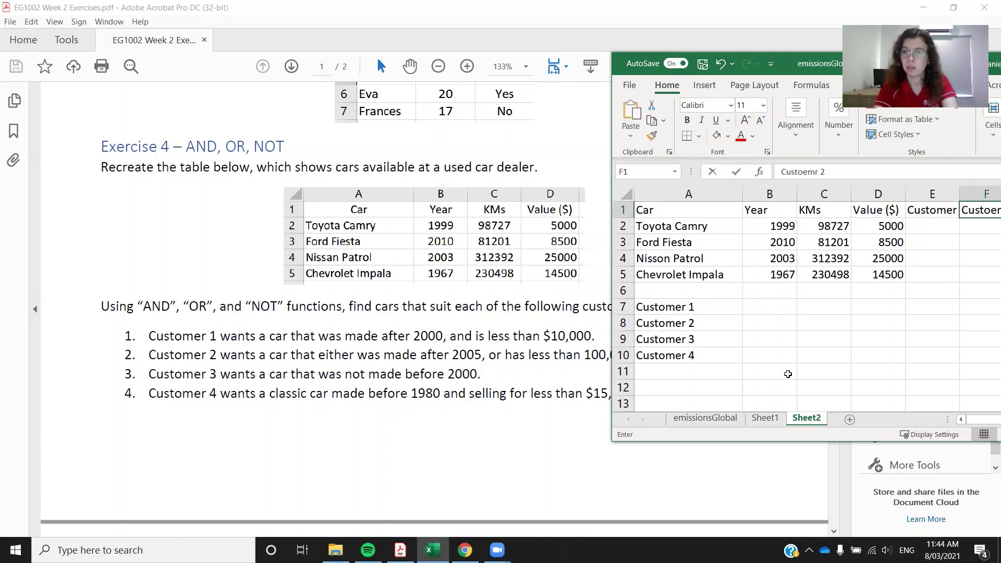
pyautogui.press('BackSpace')
pyautogui.write('mer 2')
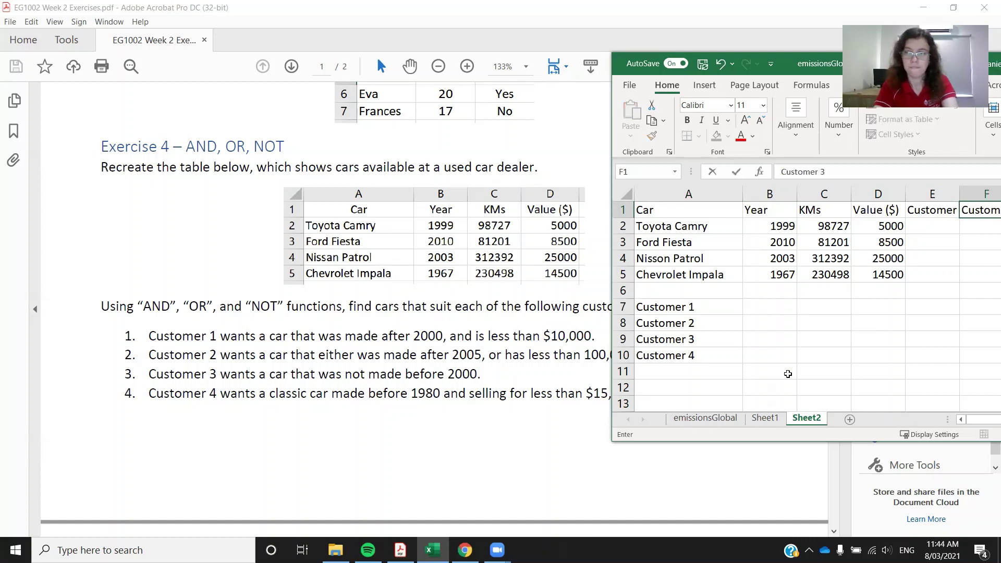
pyautogui.press('Tab')
pyautogui.write('Customer 4')
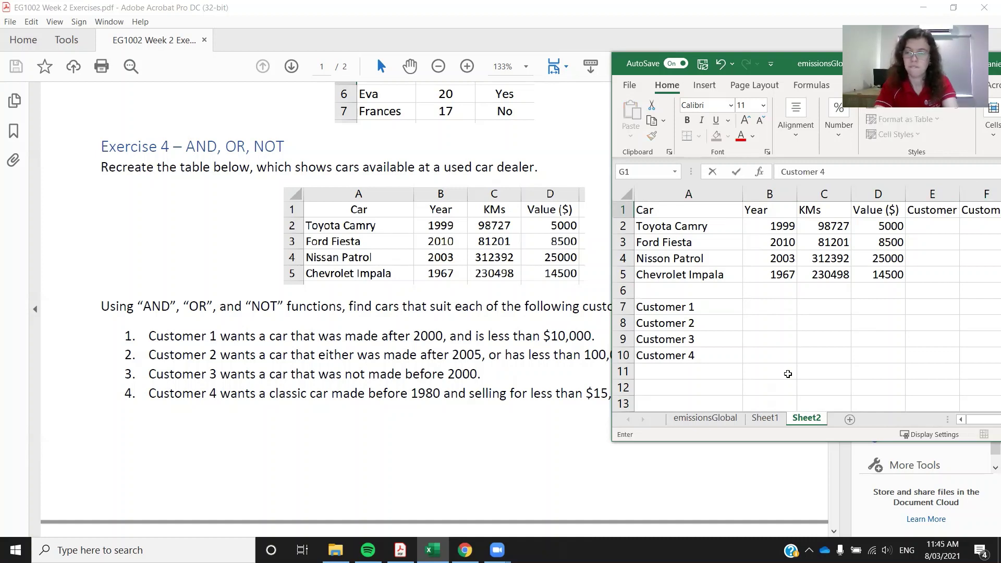
pyautogui.press('Tab')
pyautogui.write('Customer')
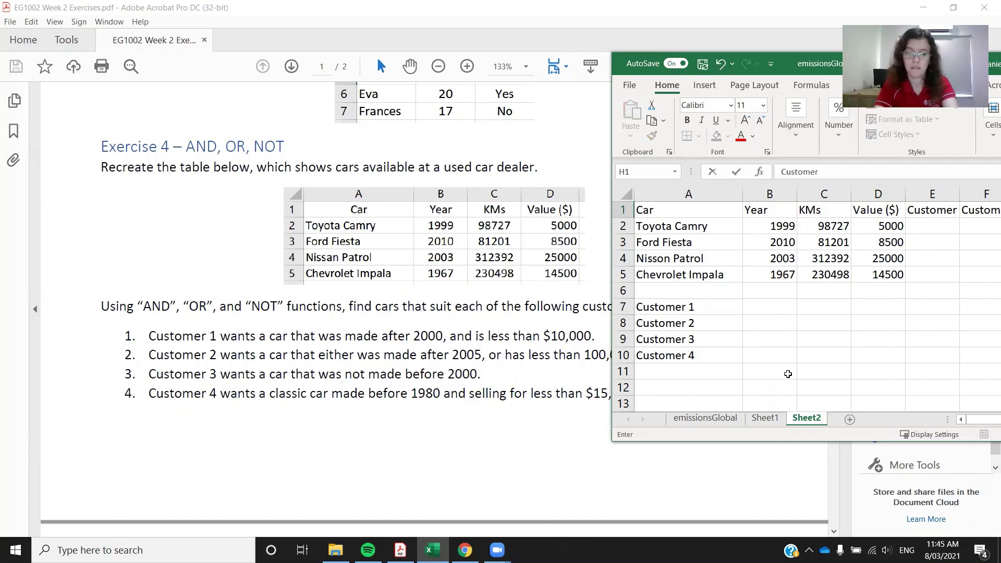
pyautogui.press('Return')
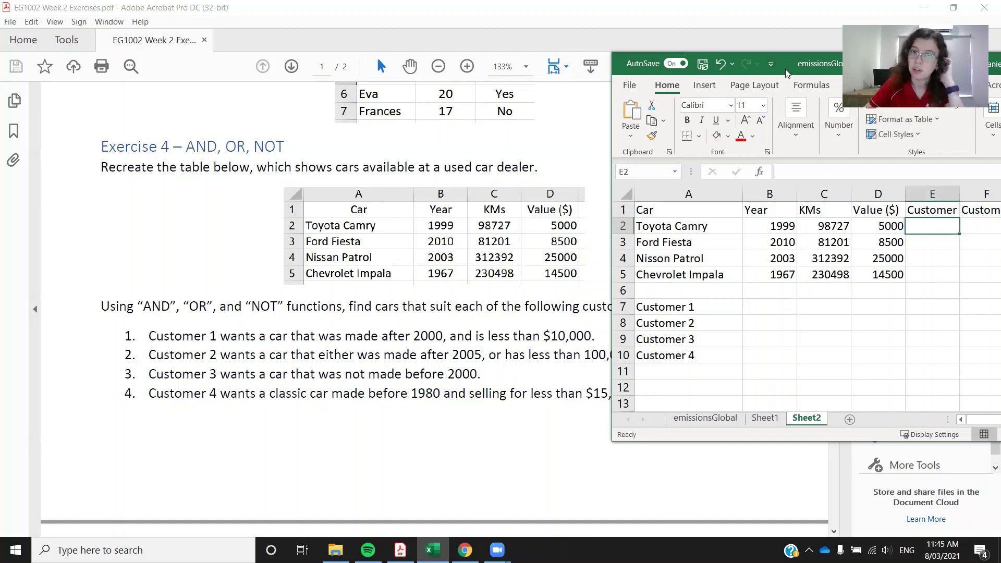
# Move the workbook window to expose columns E to H and widen them to fit the customer headings.
pyautogui.moveTo(778, 73); pyautogui.dragTo(627, 47)
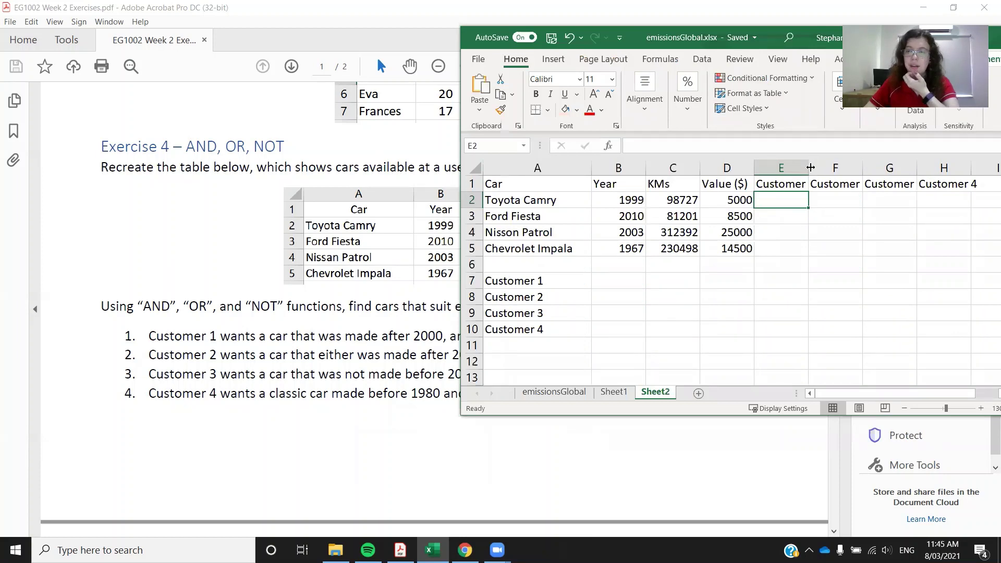
pyautogui.moveTo(802, 166); pyautogui.dragTo(946, 167)
pyautogui.doubleClick(927, 167)
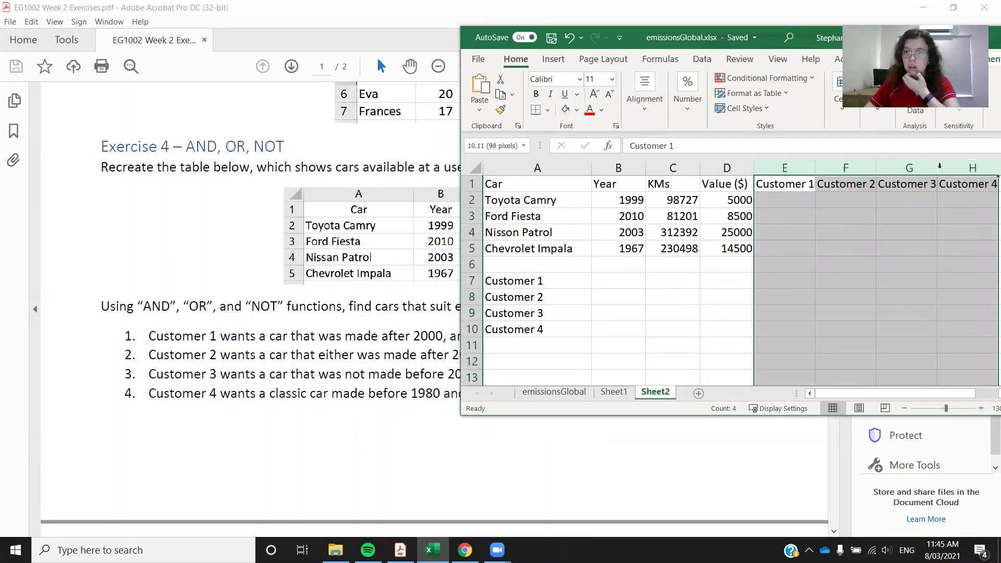
# Clear the four customer labels from cells A7:A10 below the car table.
pyautogui.moveTo(518, 282); pyautogui.dragTo(524, 328)
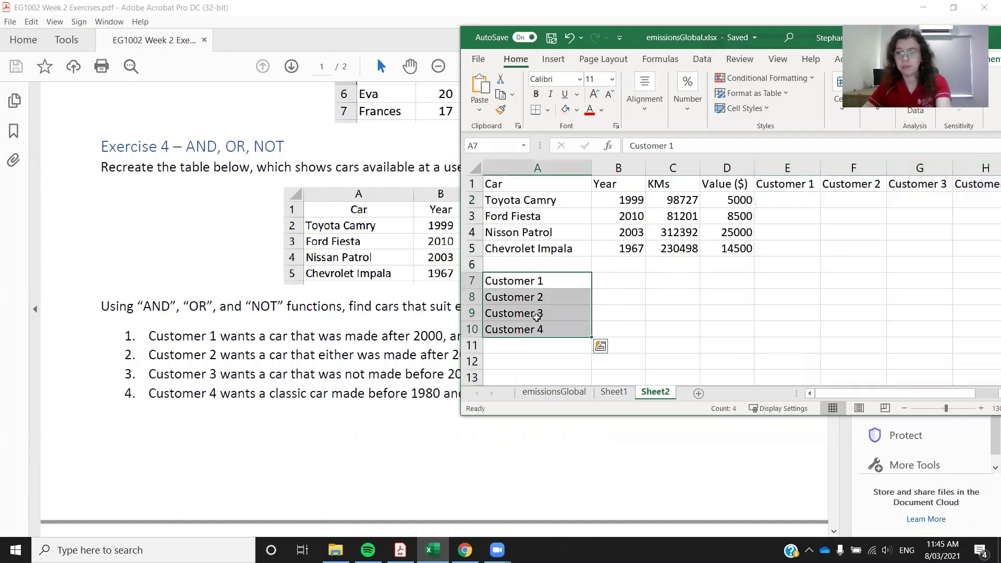
pyautogui.press('Delete')
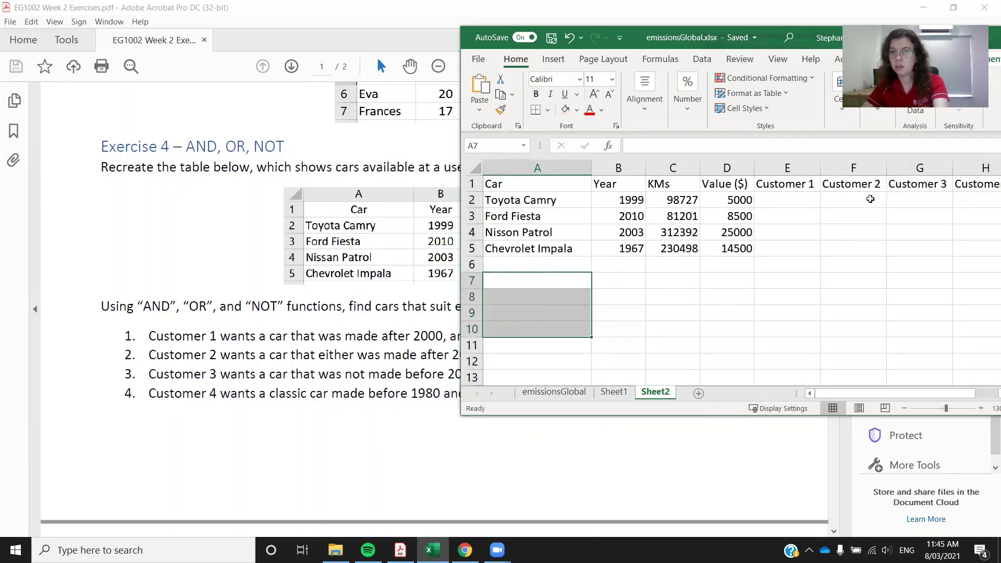
pyautogui.click(816, 225)
# Enter the formula =AND(B2>2000, D2<10000) in cell E2 to test the Toyota Camry for Customer 1.
pyautogui.click(798, 204)
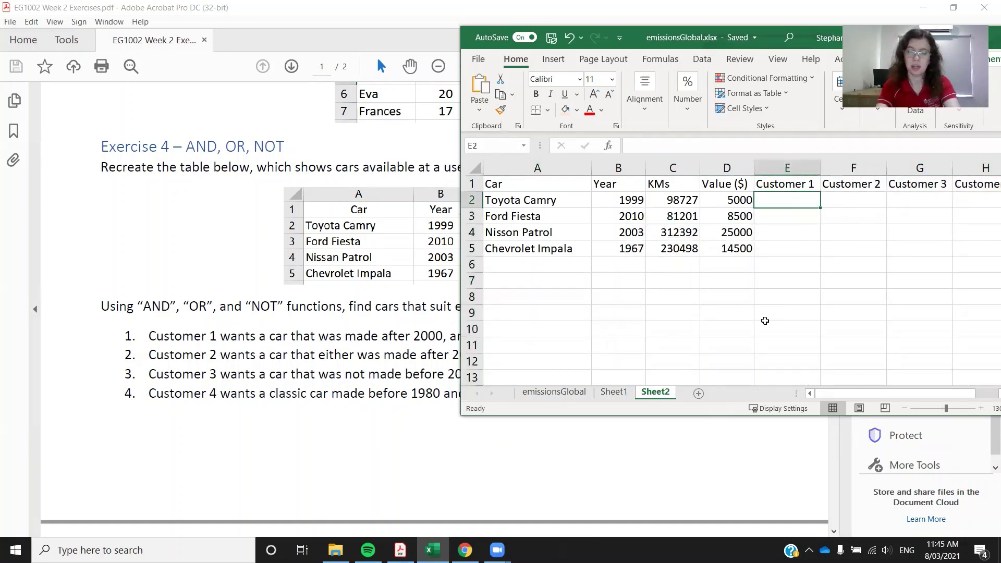
pyautogui.write('=AND(')
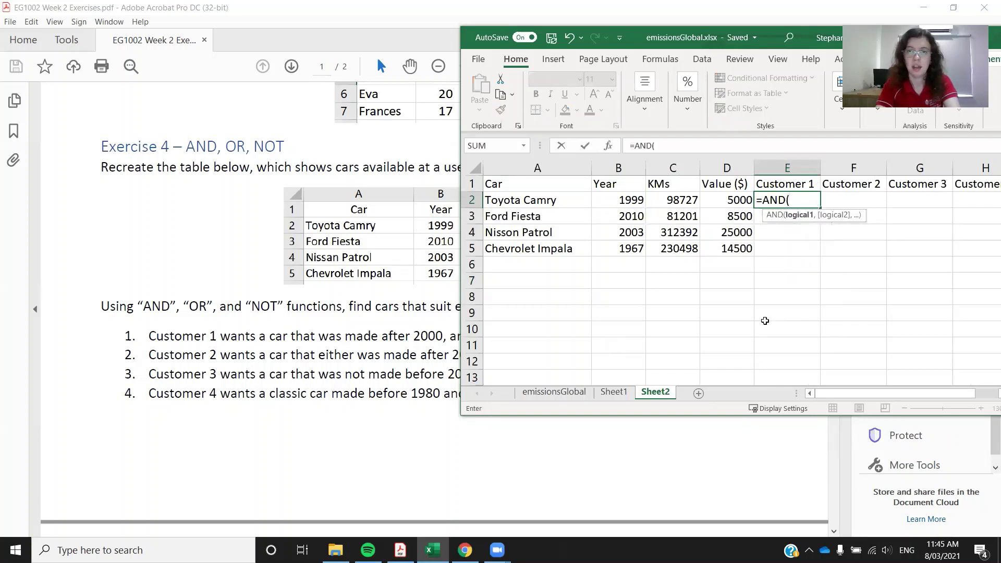
pyautogui.write('B')
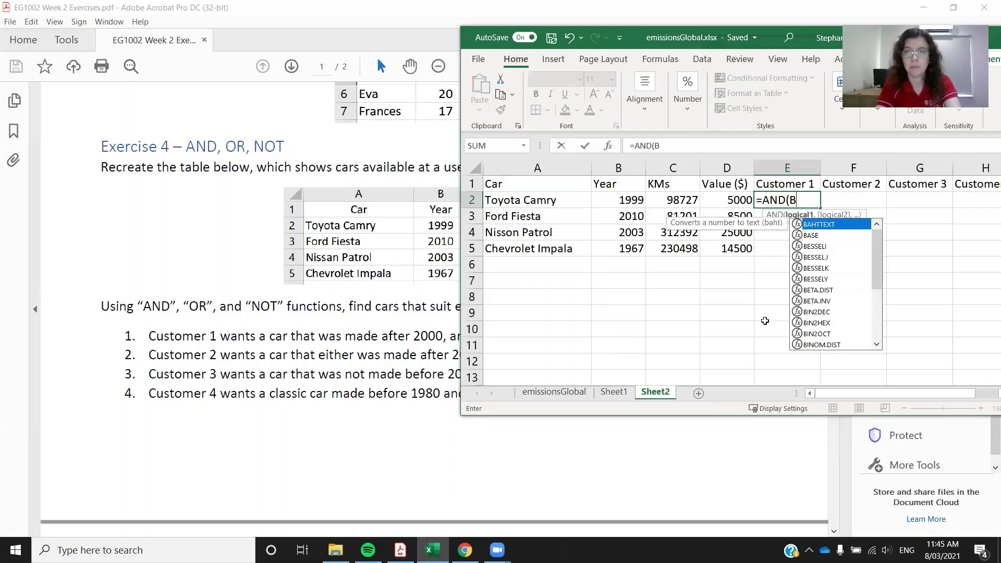
pyautogui.write('2')
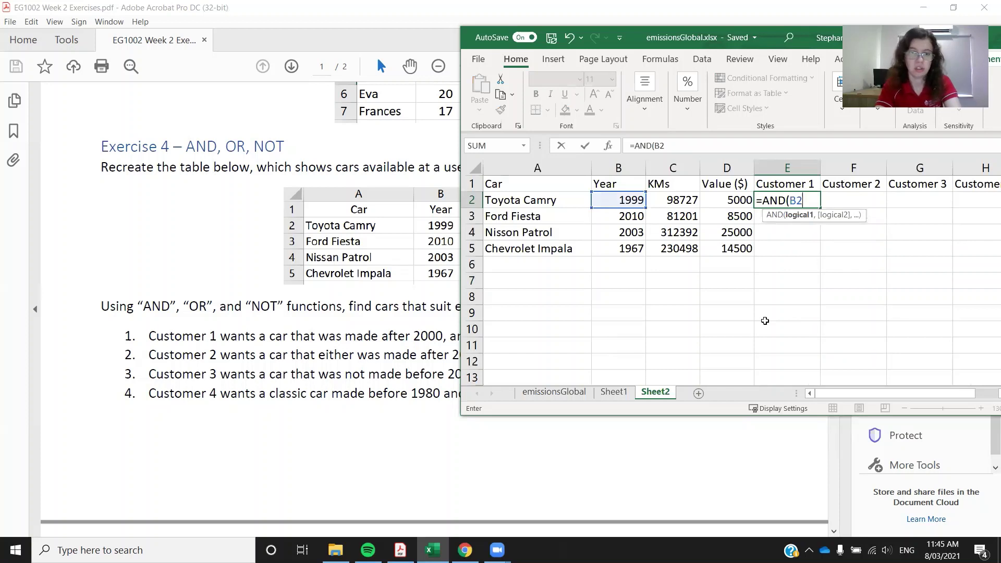
pyautogui.write('>')
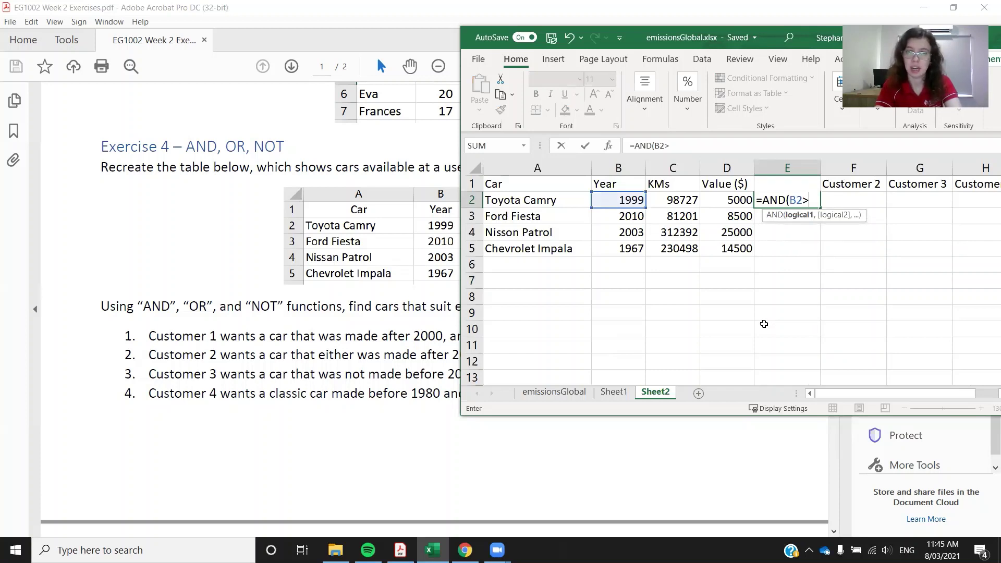
pyautogui.write('2000')
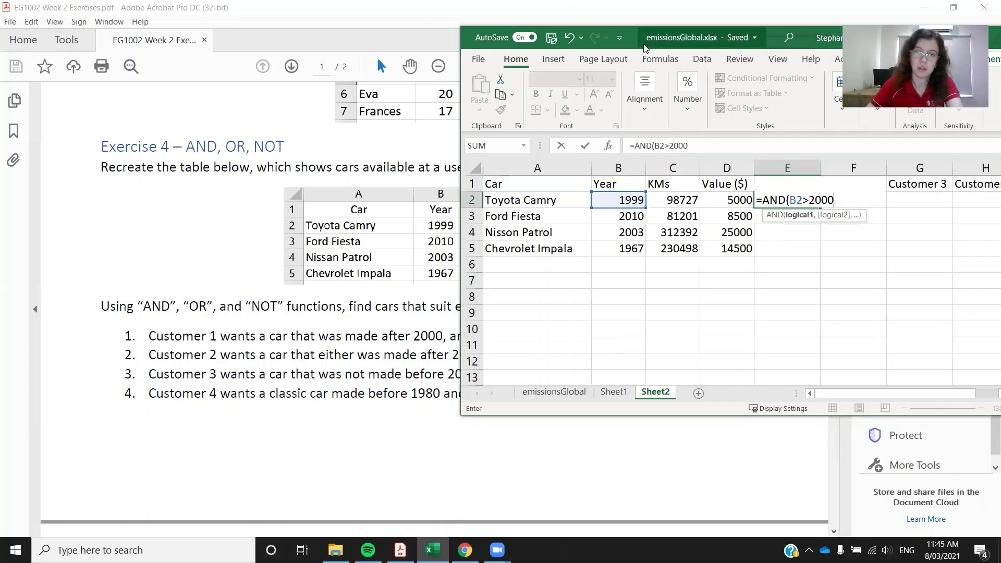
pyautogui.moveTo(644, 47); pyautogui.dragTo(552, 50)
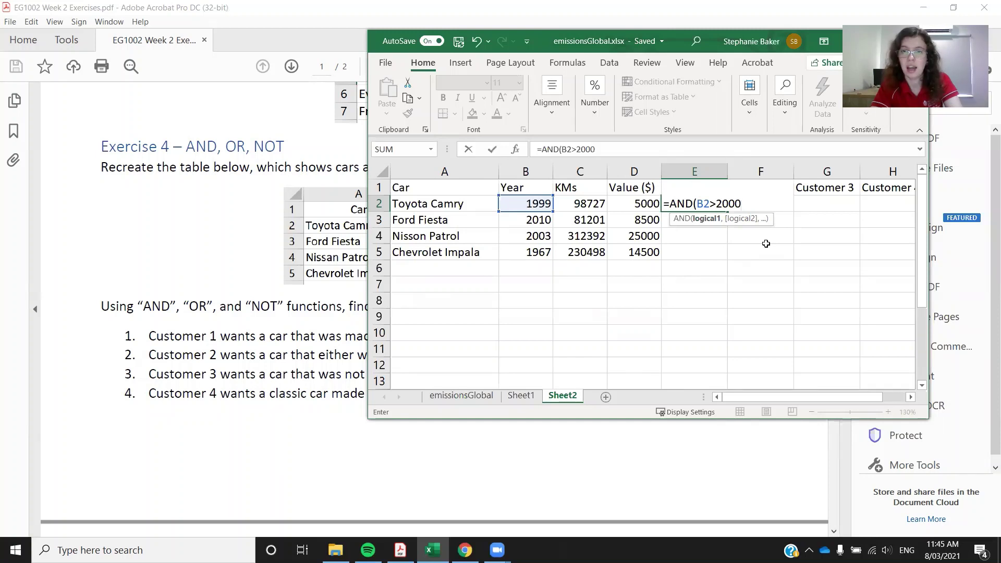
pyautogui.write(',')
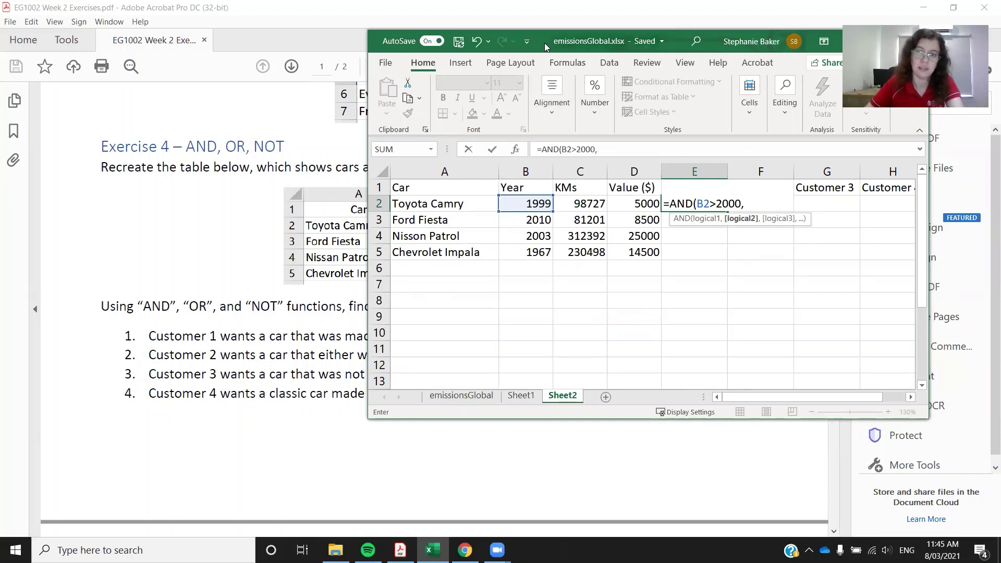
pyautogui.moveTo(544, 43); pyautogui.dragTo(529, 56)
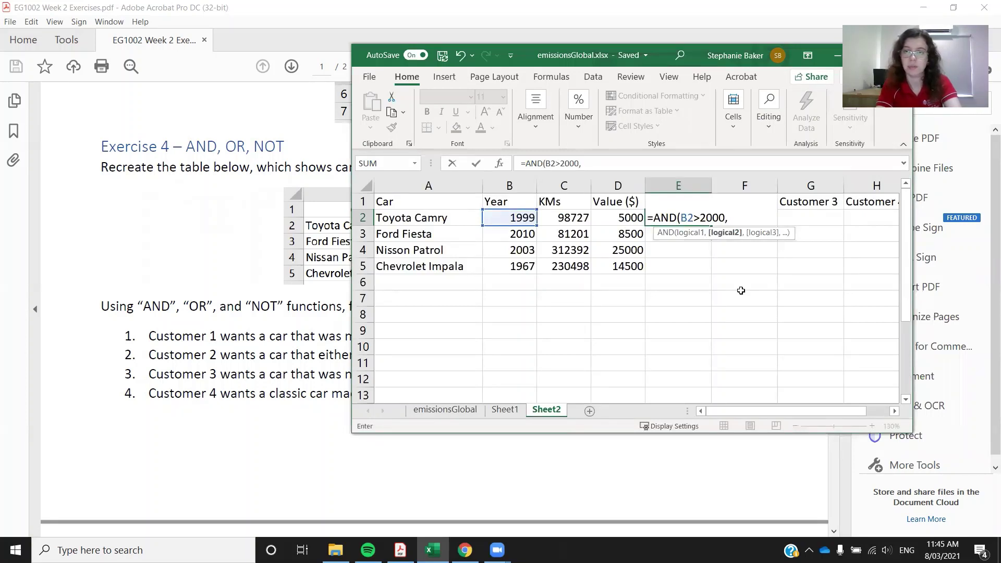
pyautogui.write('D2')
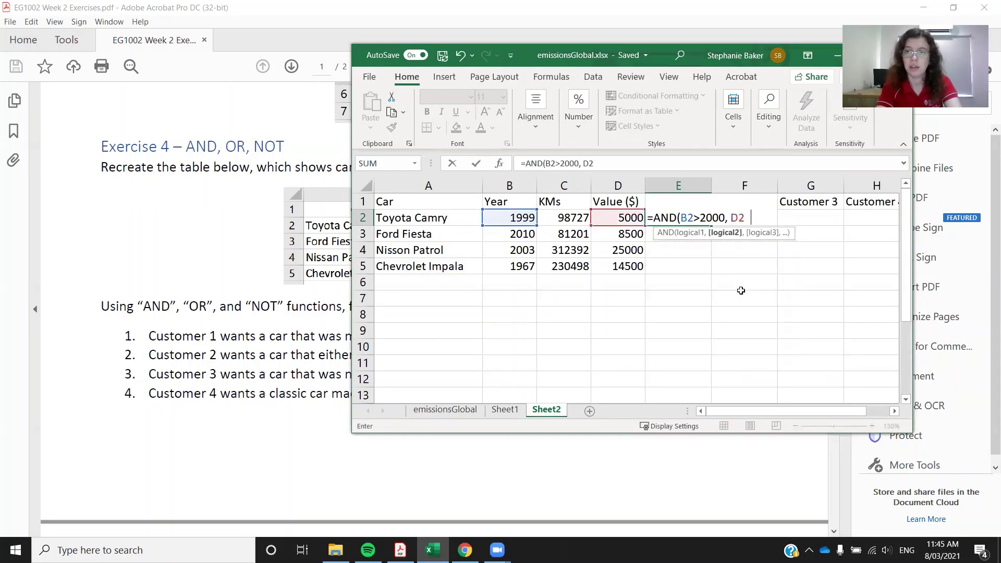
pyautogui.write('<10000)')
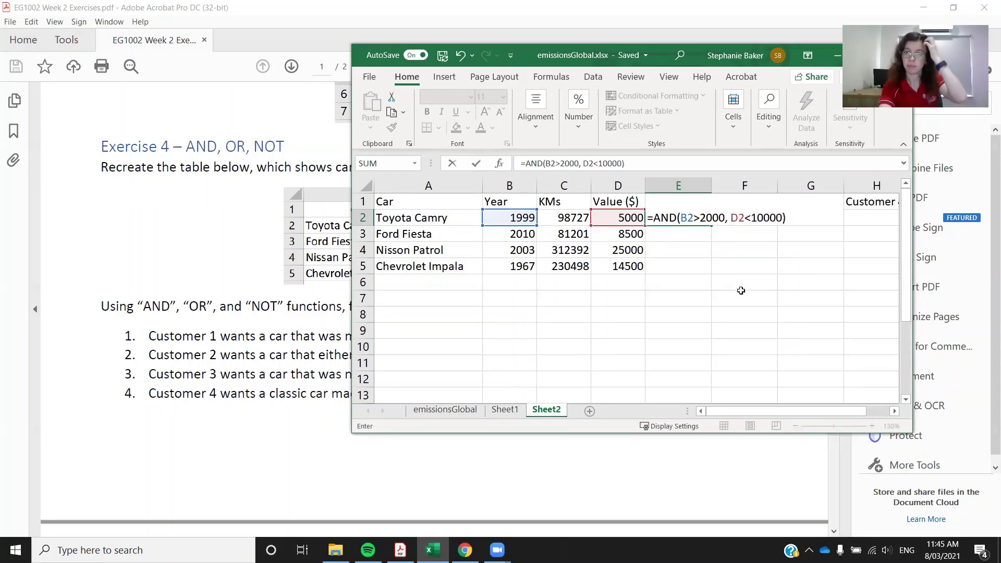
pyautogui.press('Return')
# Fill the Customer 1 formula from E2 down to E5 for the remaining cars.
pyautogui.click(707, 219)
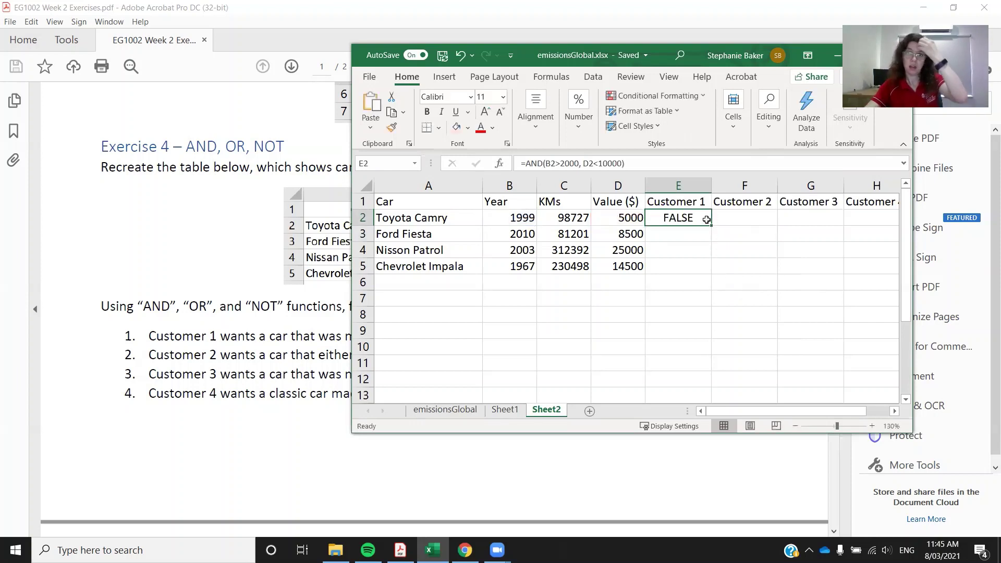
pyautogui.doubleClick(710, 224)
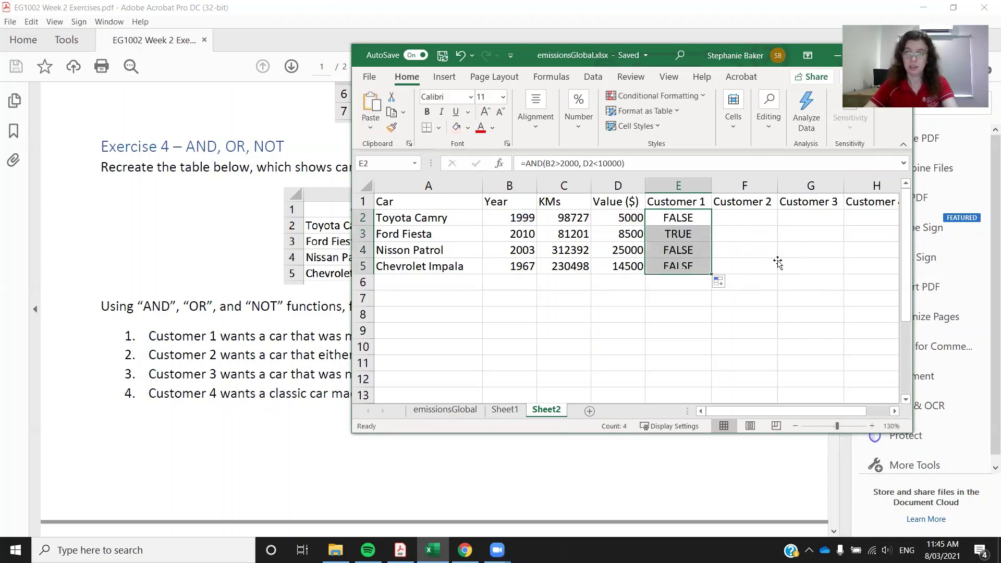
pyautogui.click(776, 265)
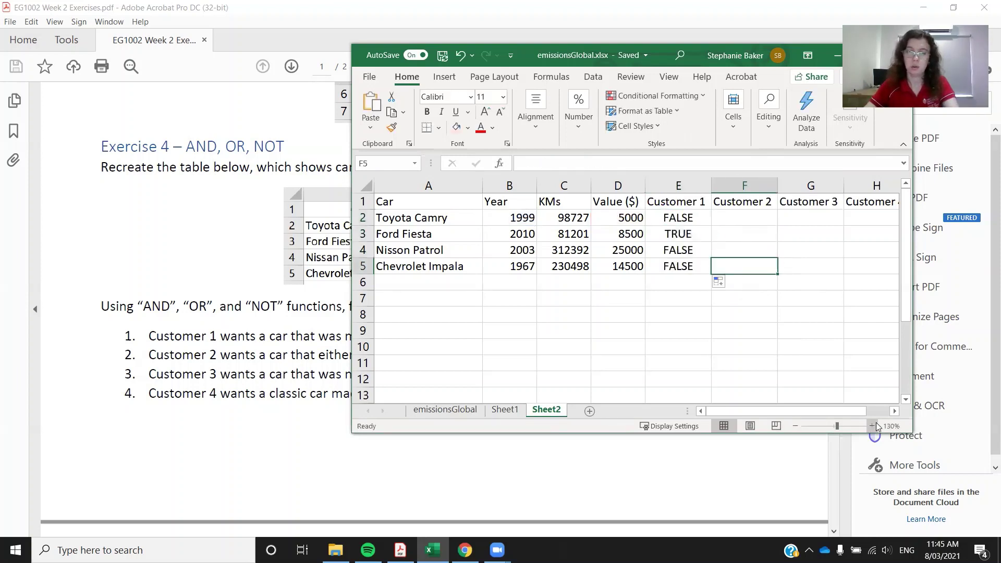
# Check the Customer 1 results in column E against each car's year and value.
pyautogui.click(664, 221)
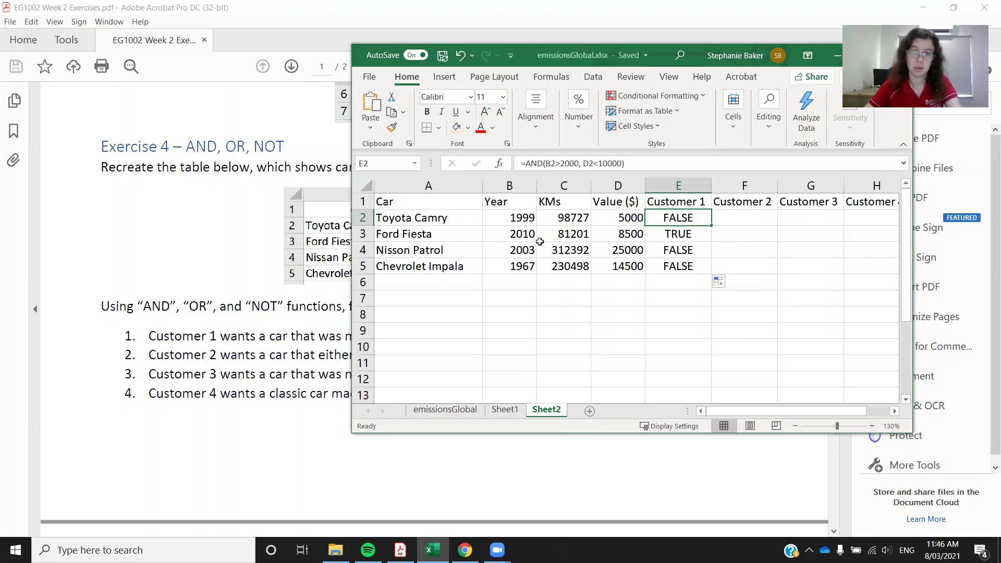
pyautogui.click(665, 238)
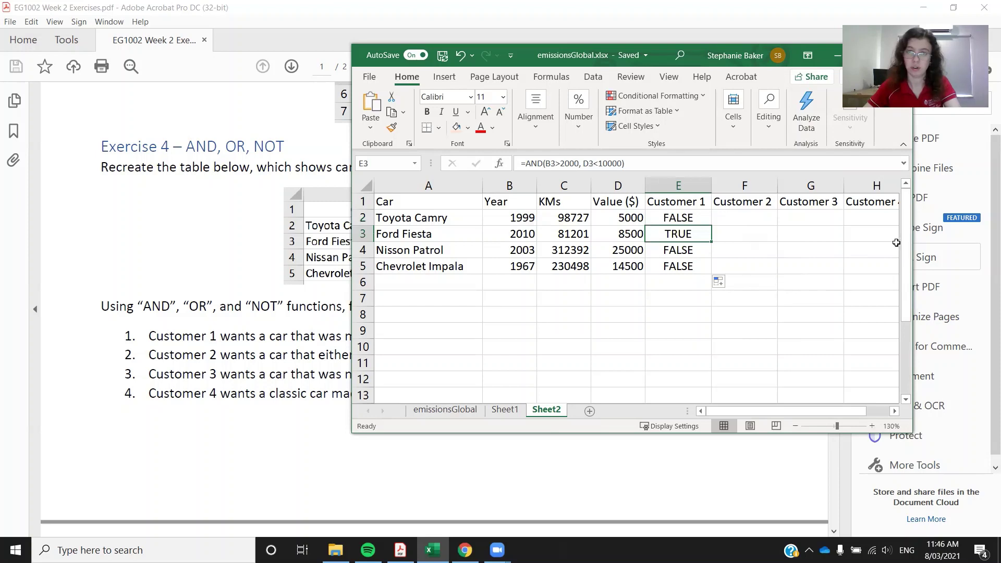
pyautogui.click(521, 250)
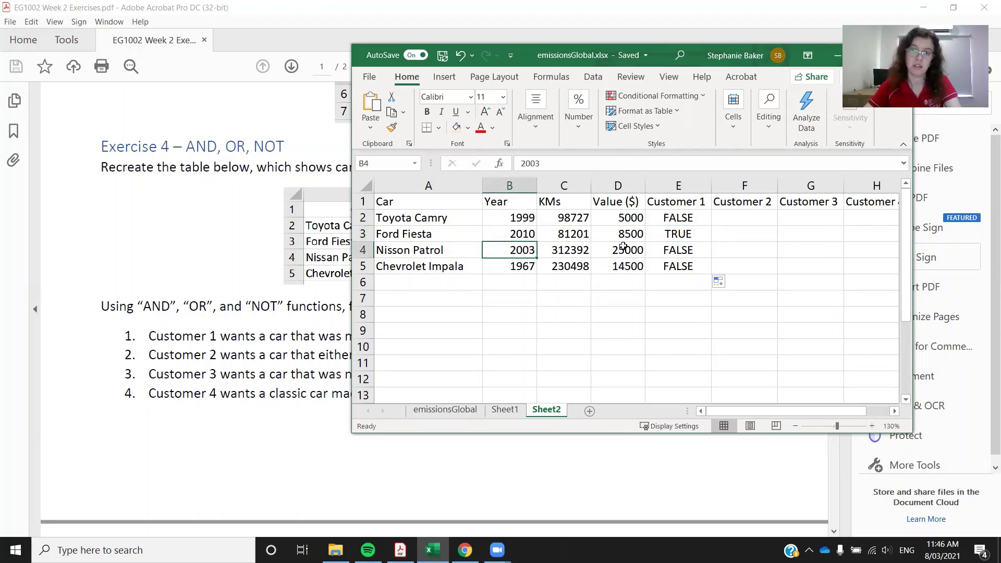
pyautogui.click(668, 251)
pyautogui.click(667, 309)
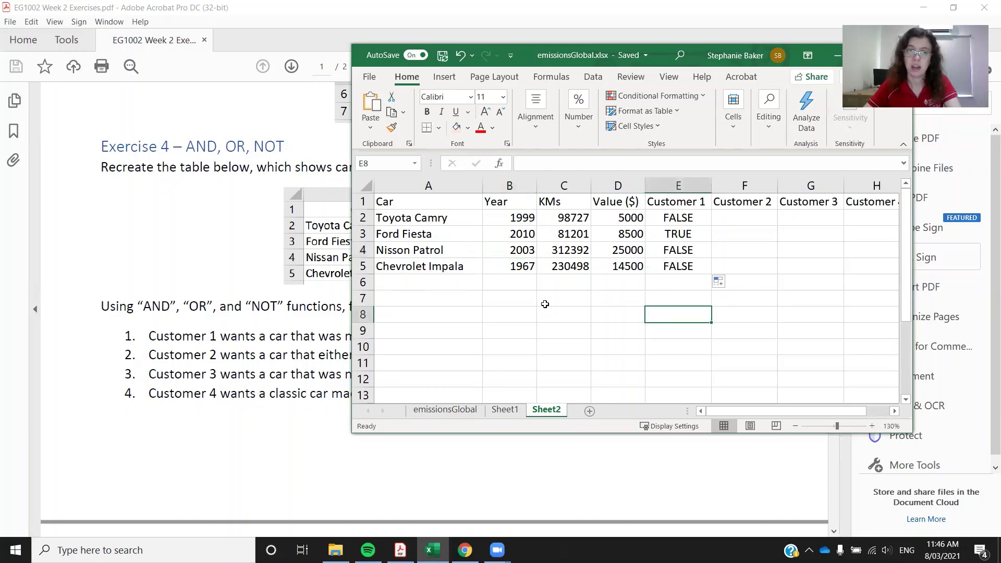
pyautogui.click(529, 271)
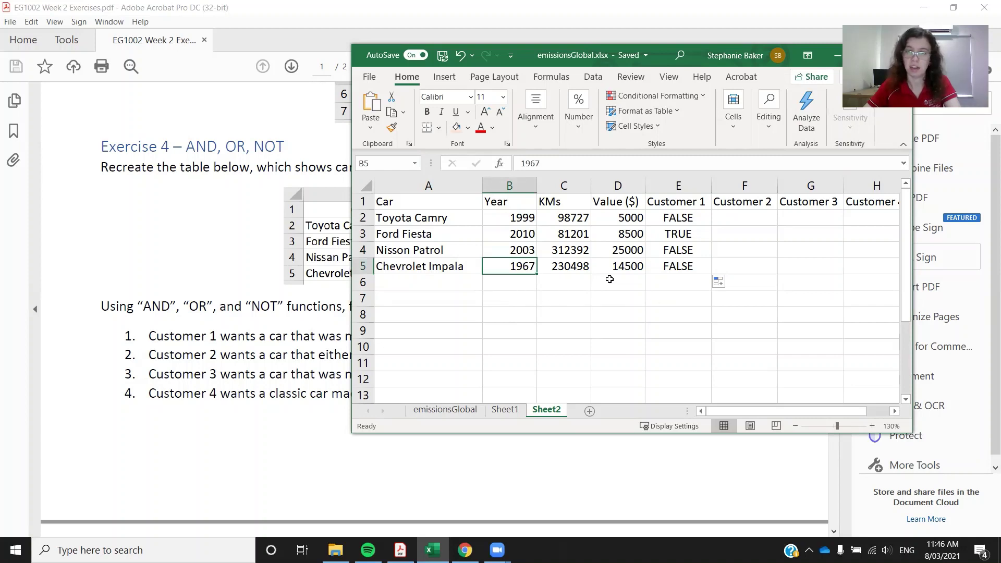
# Check the Customer 1 result for the Chevrolet Impala against its value, and review the Ford Fiesta row.
pyautogui.click(629, 267)
pyautogui.click(671, 307)
pyautogui.click(683, 271)
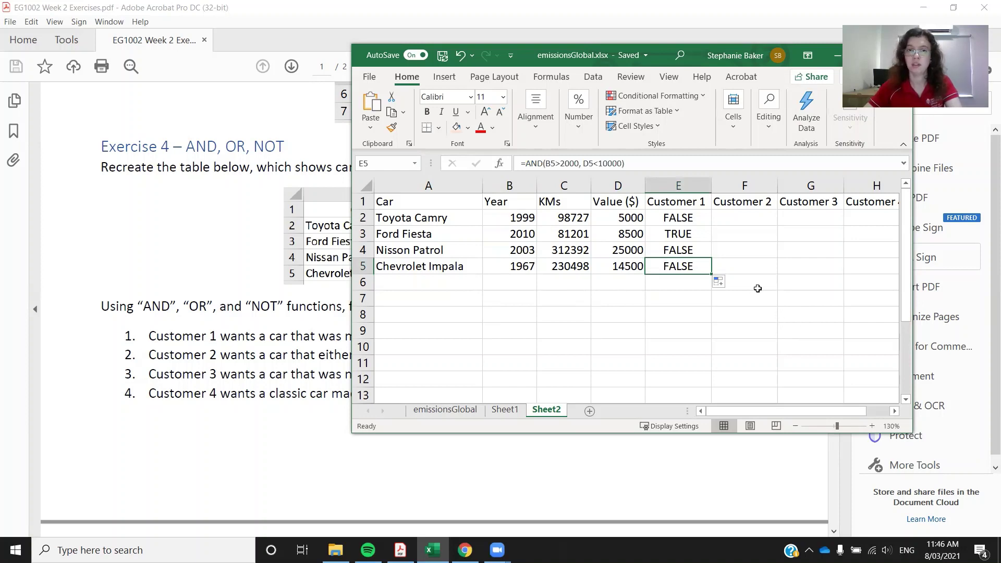
pyautogui.moveTo(444, 229); pyautogui.dragTo(680, 235)
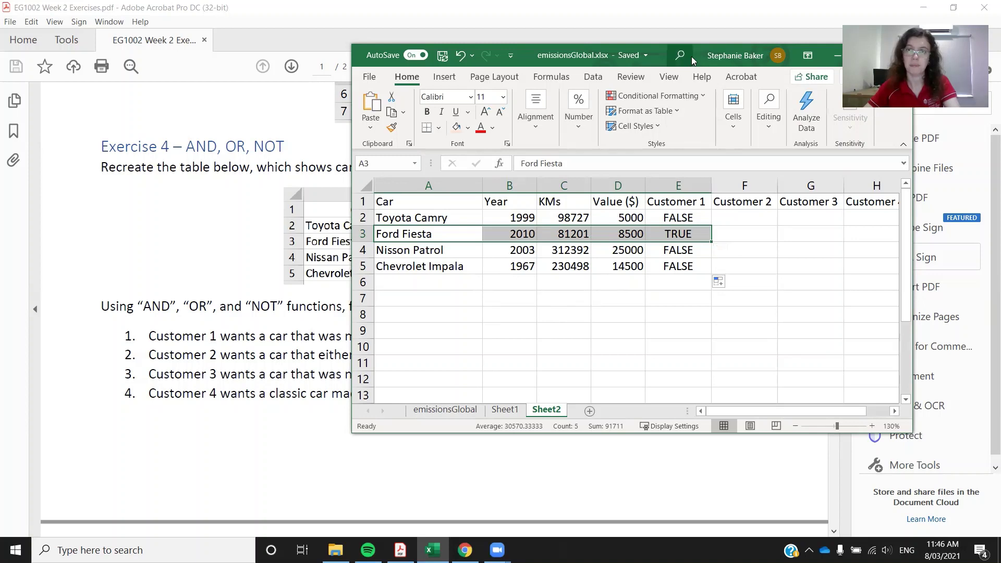
pyautogui.click(751, 315)
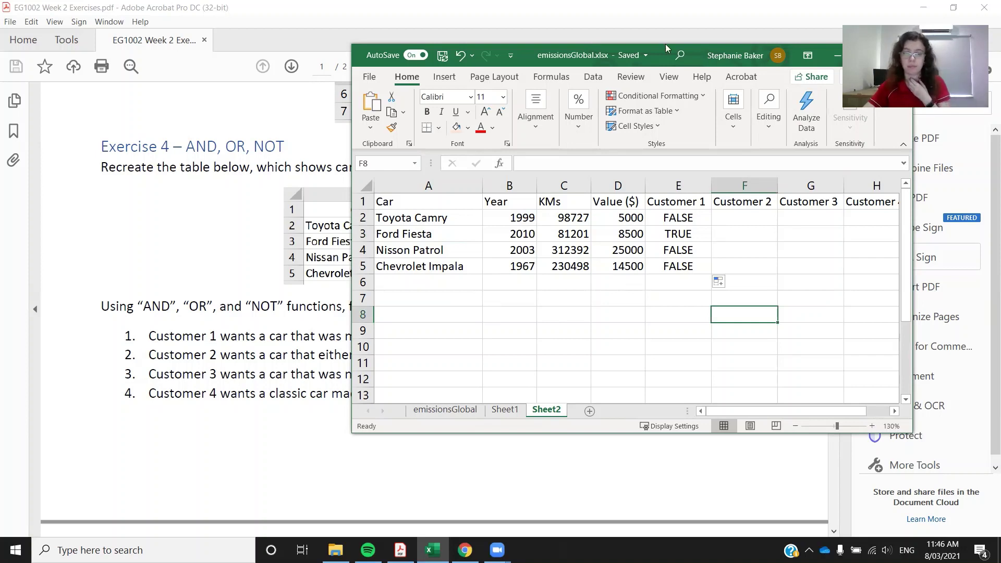
# Move the workbook window higher and shorten it to uncover the four customer requirements in the exercise PDF.
pyautogui.moveTo(665, 44); pyautogui.dragTo(636, 21)
pyautogui.moveTo(595, 410); pyautogui.dragTo(581, 288)
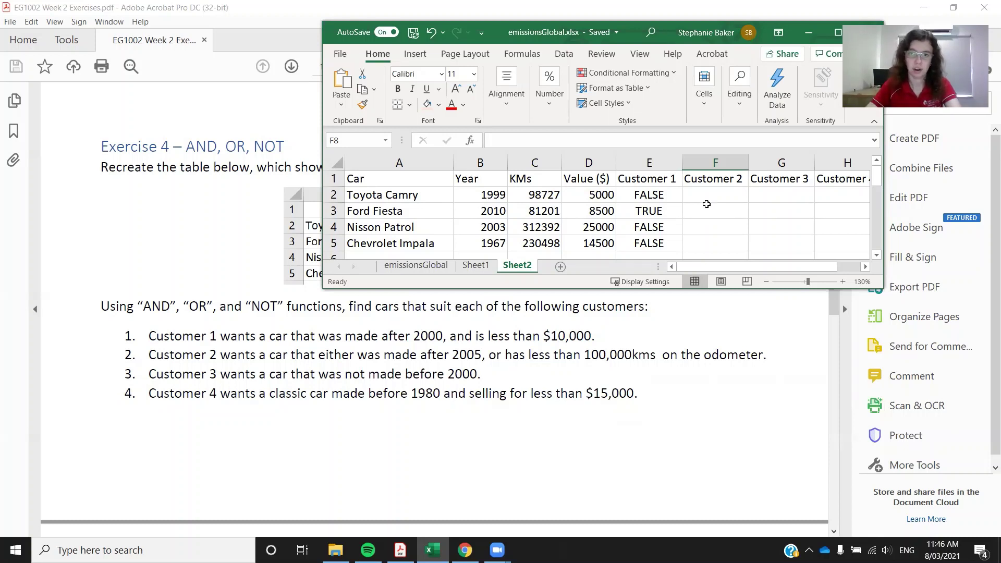
# Begin an OR formula in cell F2 for Customer 2 with the year condition B2>2005.
pyautogui.click(699, 197)
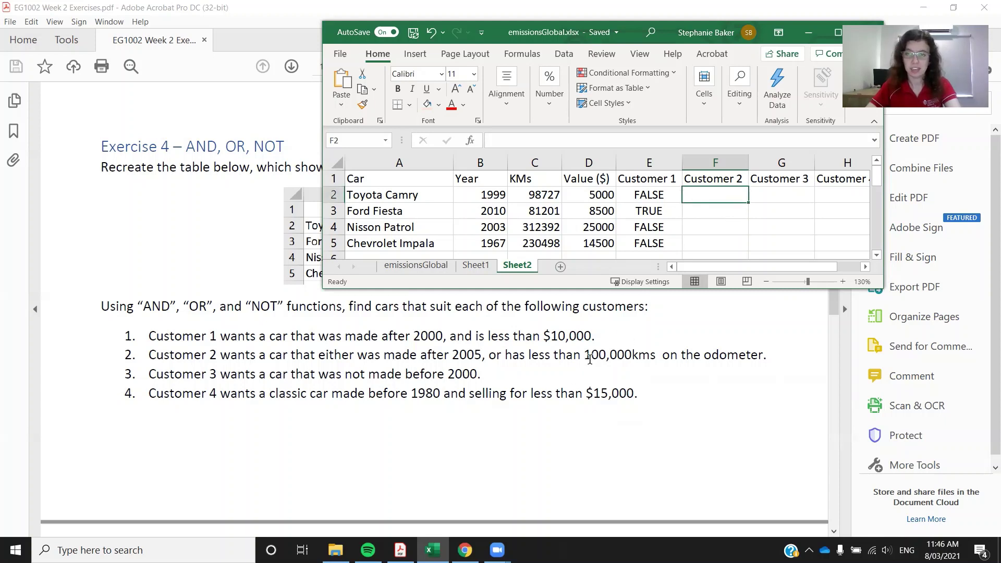
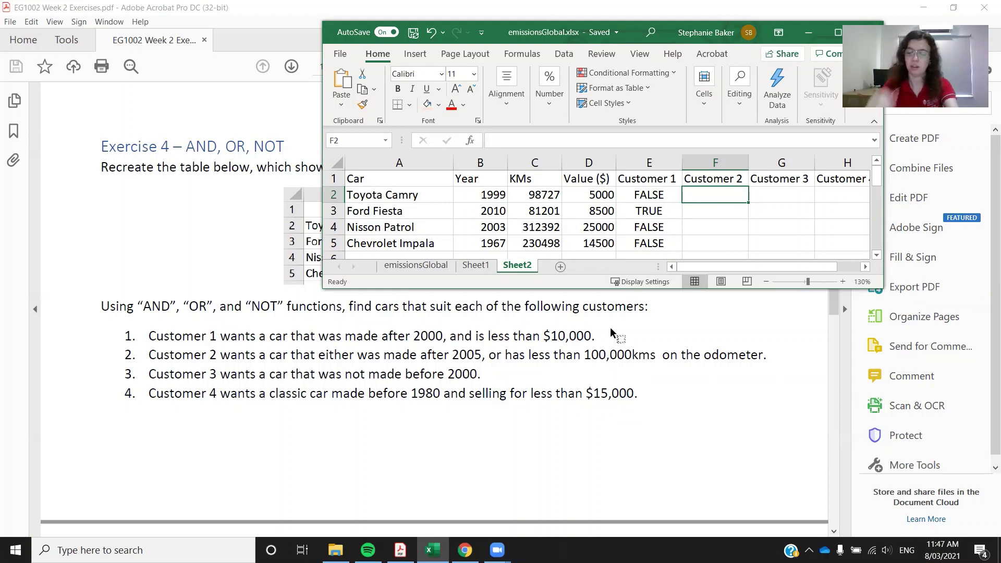
pyautogui.write('=')
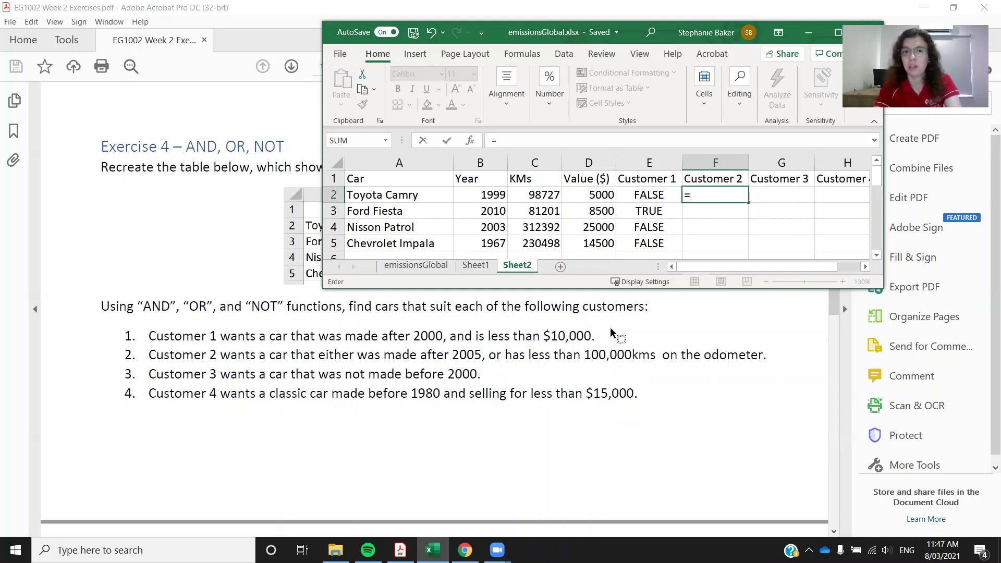
pyautogui.write('OR')
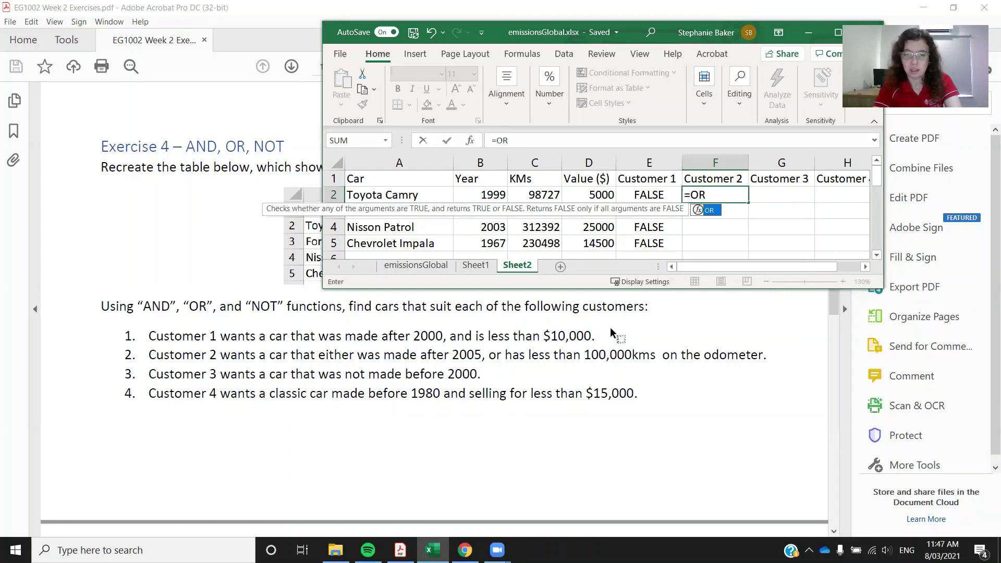
pyautogui.write('(')
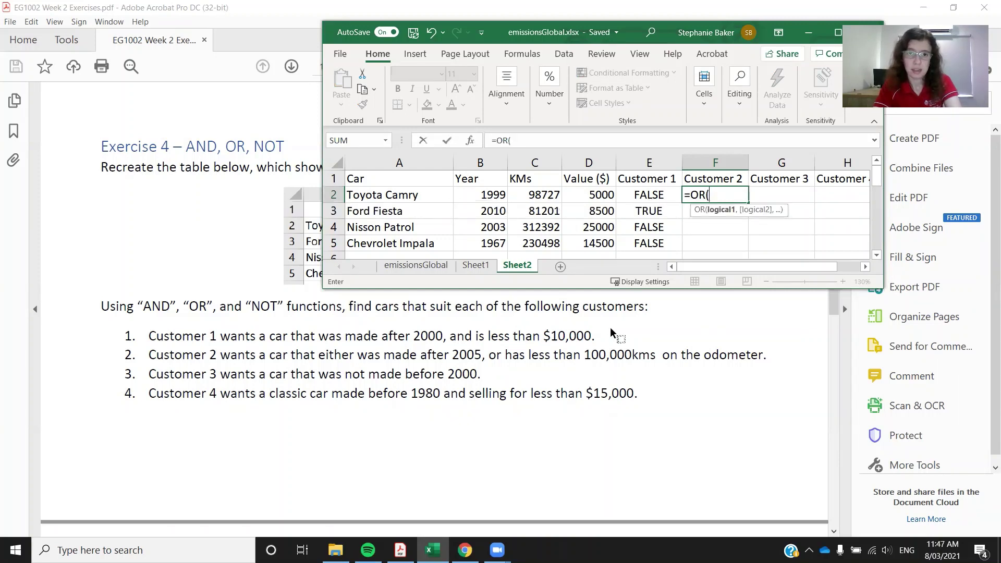
pyautogui.write('B2')
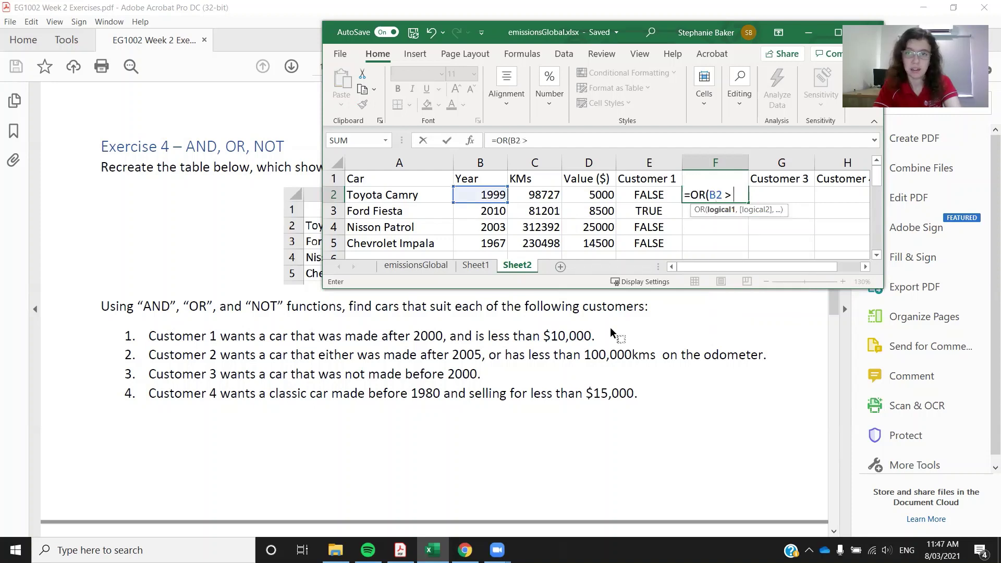
pyautogui.write(' >')
pyautogui.press('BackSpace')
pyautogui.press('BackSpace')
pyautogui.press('BackSpace')
pyautogui.write('>2005')
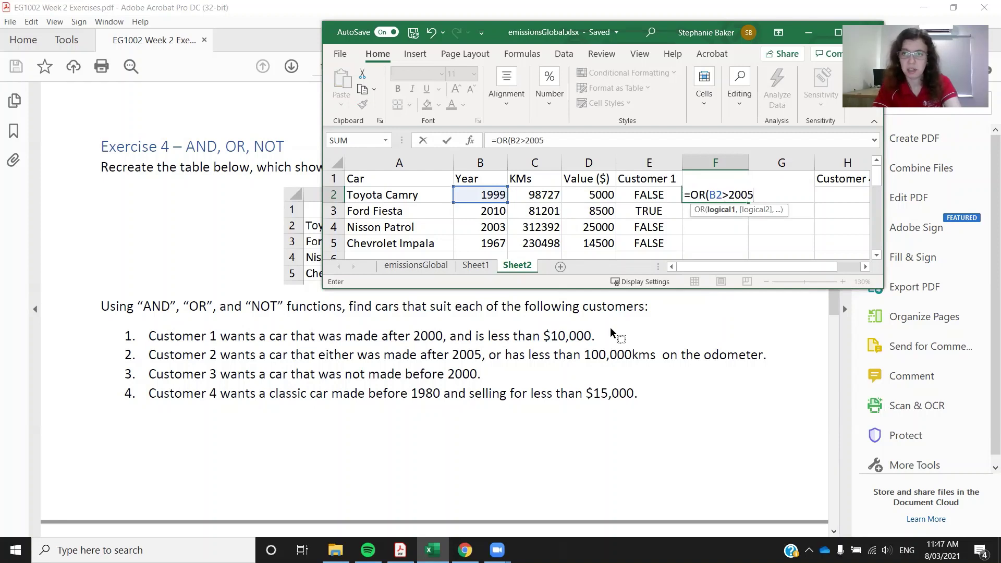
# Complete the Customer 2 formula in F2 with the odometer condition, giving =OR(B2>2005, C2<100000).
pyautogui.write(',')
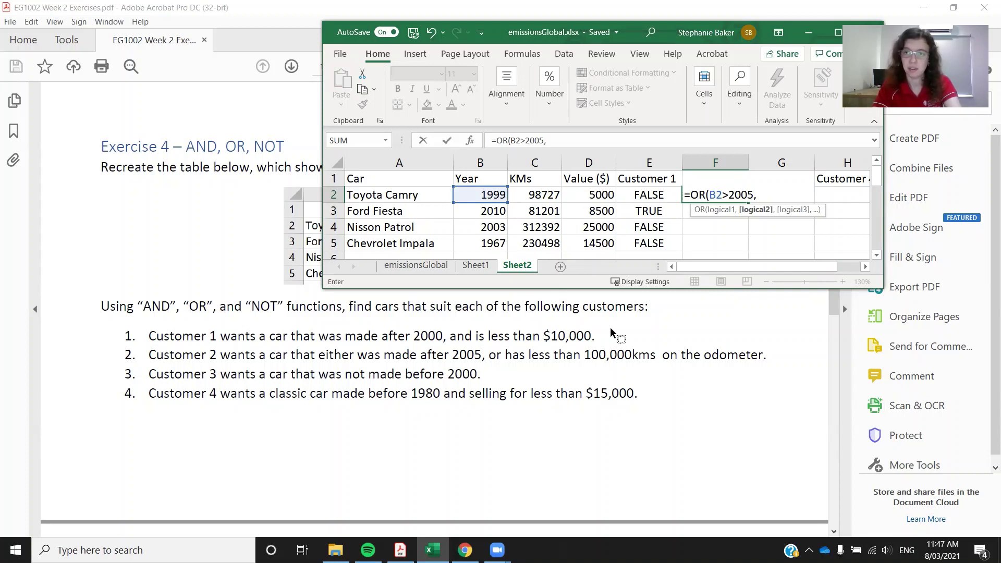
pyautogui.write('D2<1')
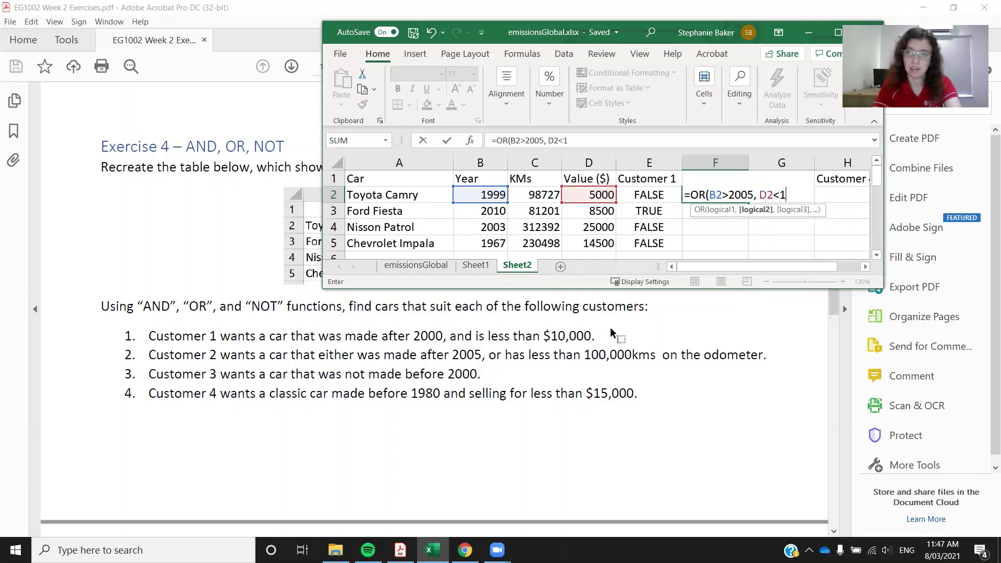
pyautogui.write('00000)')
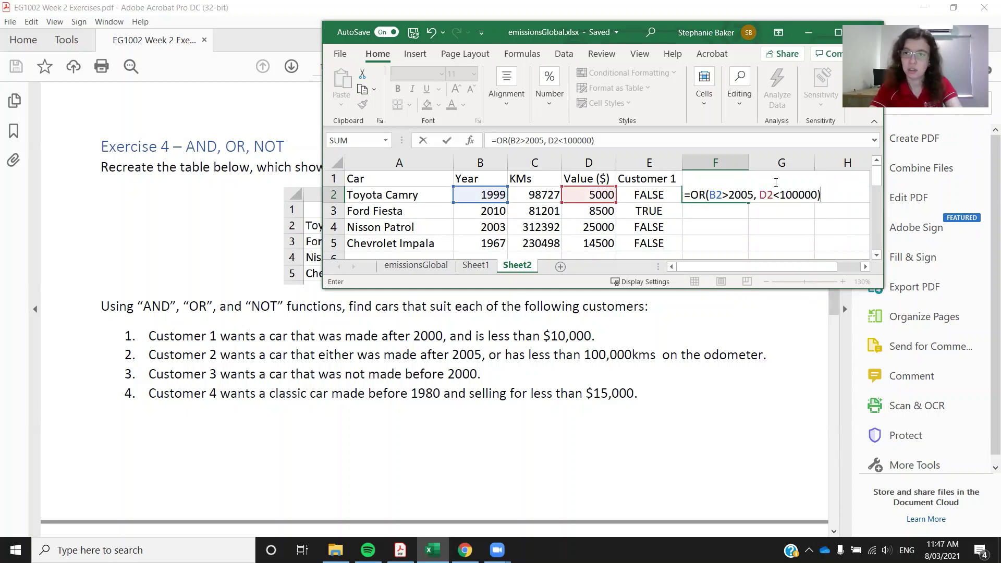
pyautogui.click(770, 195)
pyautogui.press('BackSpace')
pyautogui.write('C')
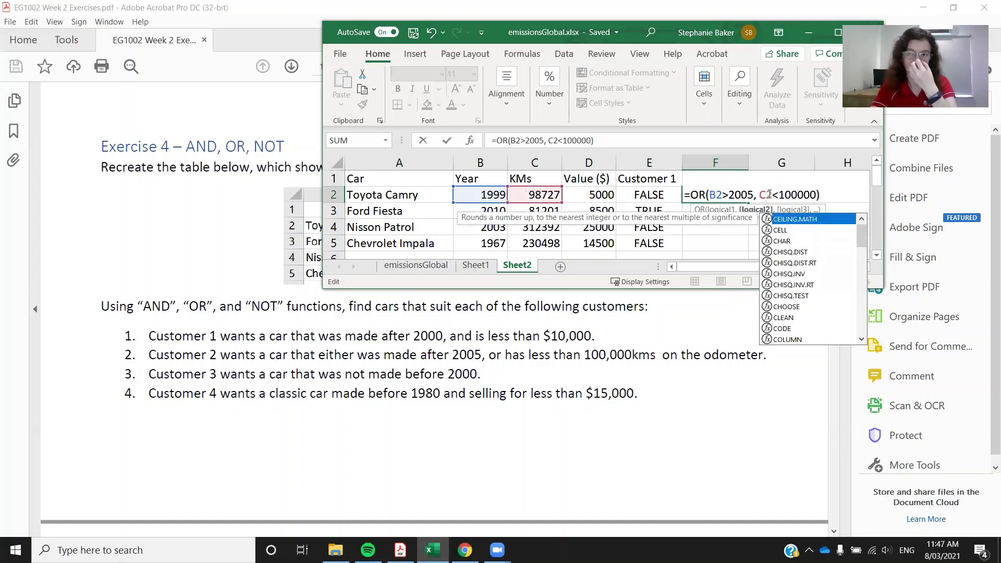
pyautogui.press('Return')
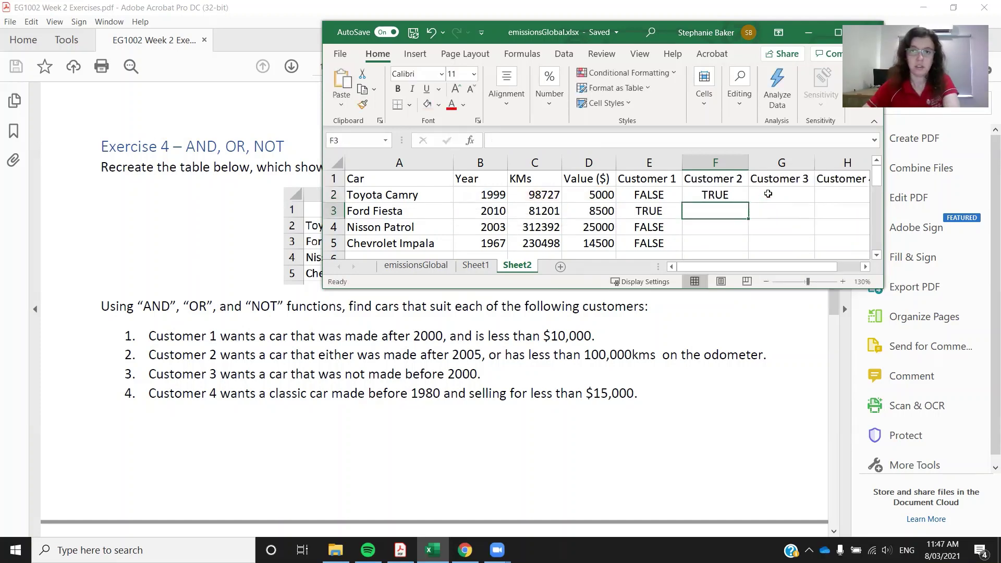
# Fill the Customer 2 formula from F2 down to F5 for the remaining cars.
pyautogui.click(738, 196)
pyautogui.doubleClick(749, 202)
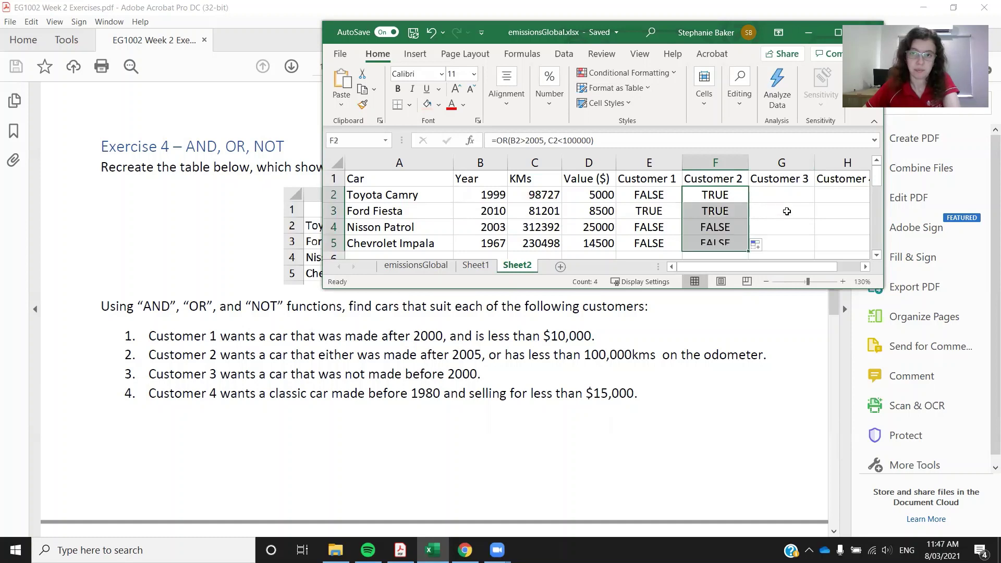
pyautogui.click(781, 211)
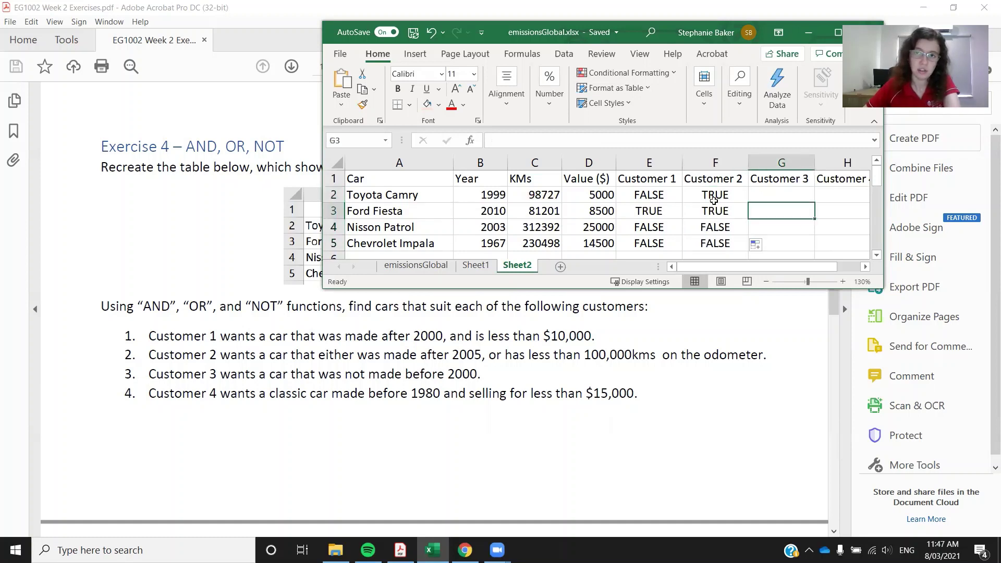
# Check the Customer 2 results in column F against each car's year and kilometres.
pyautogui.click(715, 196)
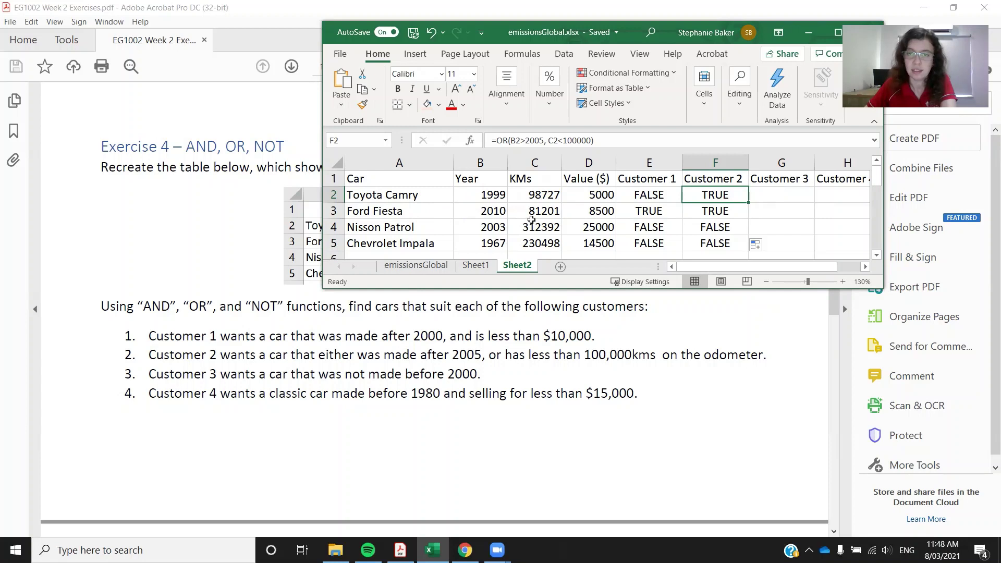
pyautogui.click(499, 211)
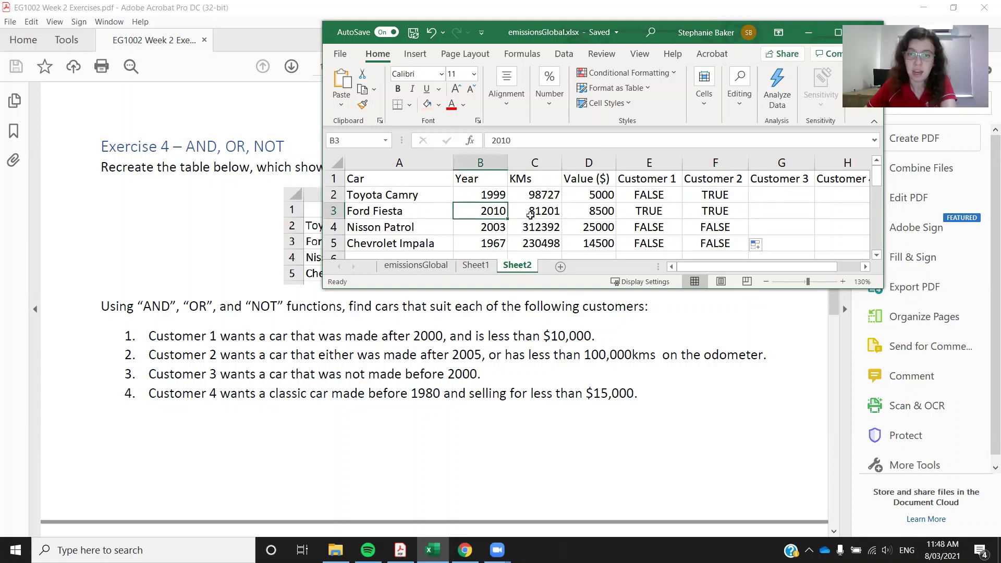
pyautogui.click(542, 212)
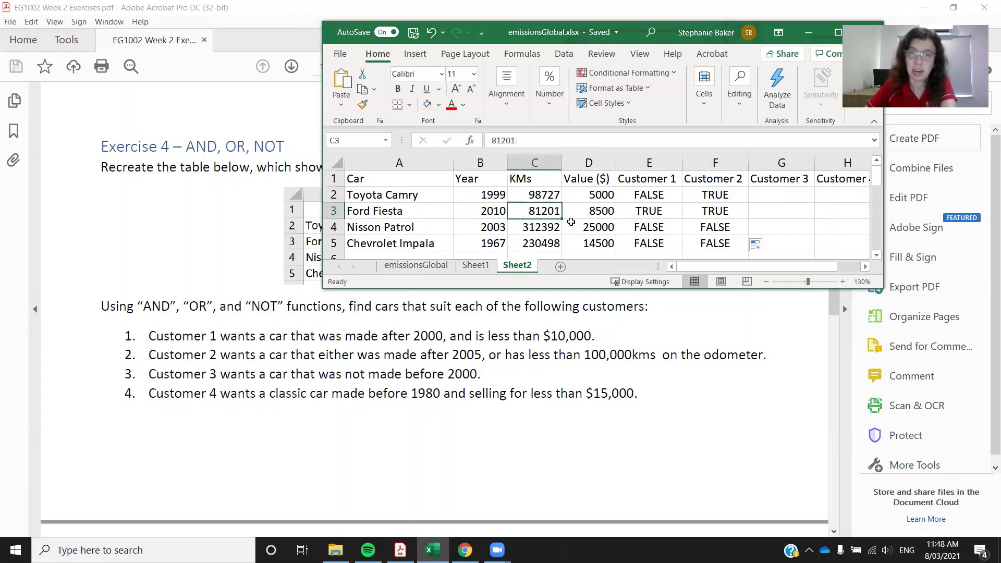
pyautogui.click(728, 207)
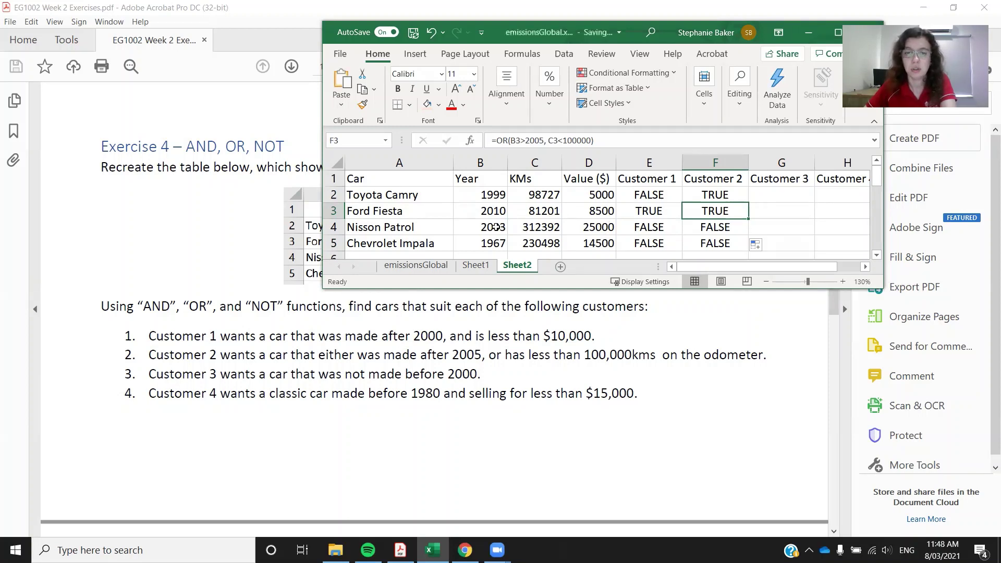
pyautogui.click(495, 226)
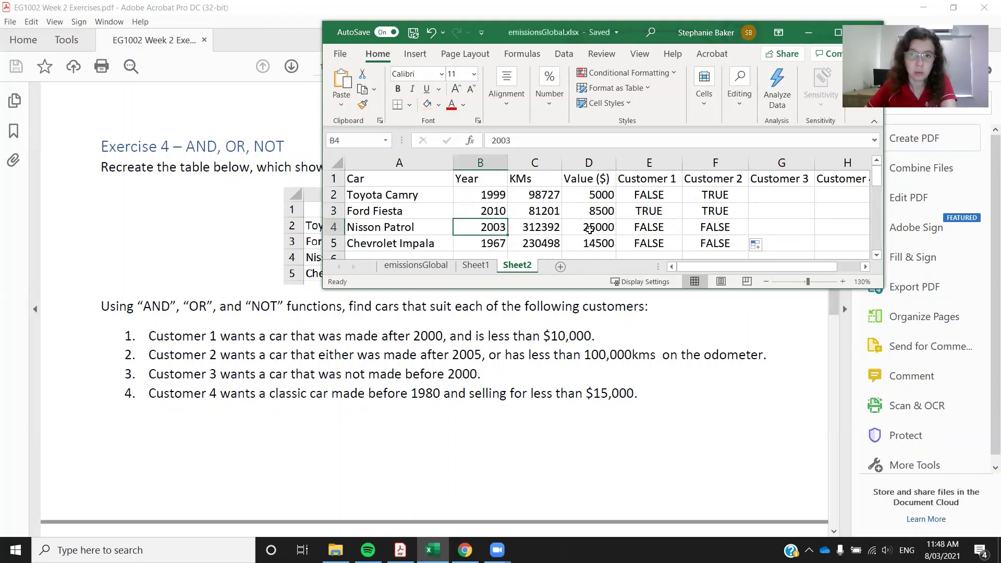
pyautogui.click(589, 229)
pyautogui.click(548, 228)
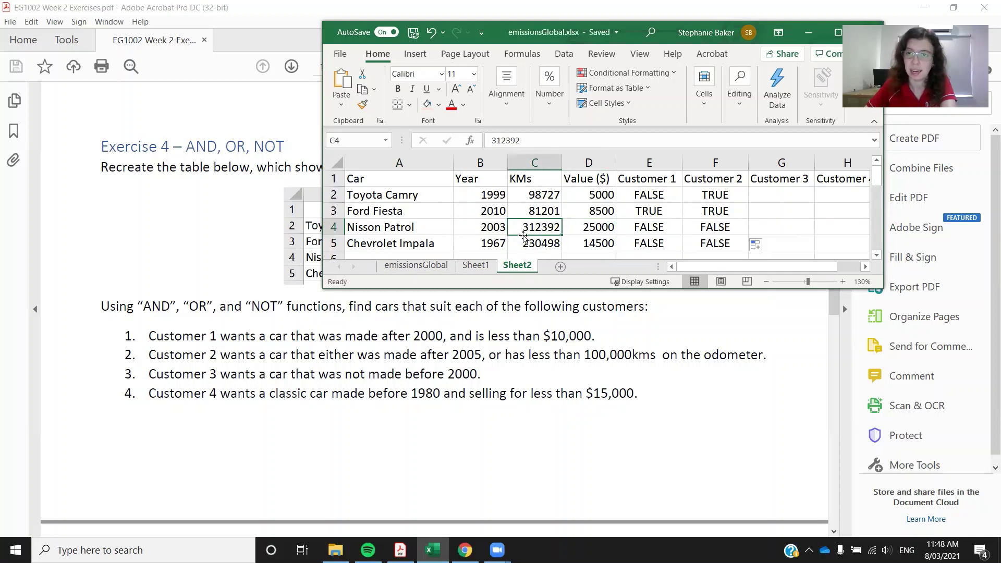
pyautogui.click(703, 228)
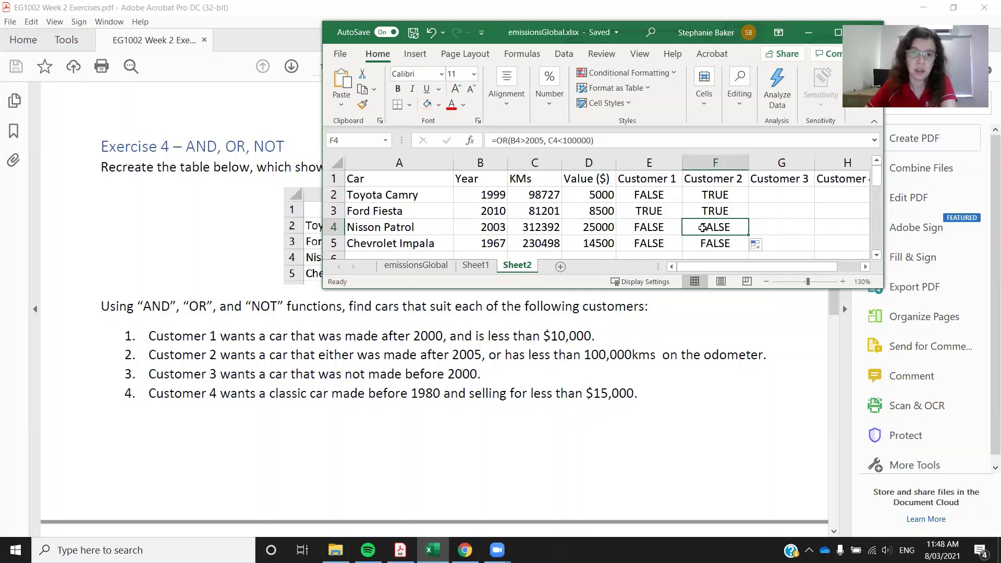
pyautogui.click(486, 245)
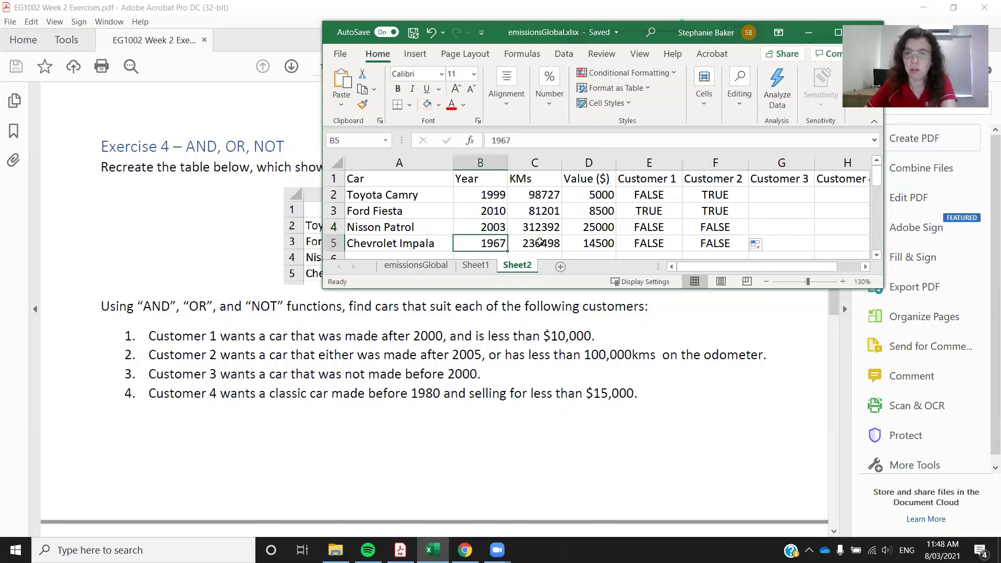
pyautogui.click(540, 242)
pyautogui.click(725, 243)
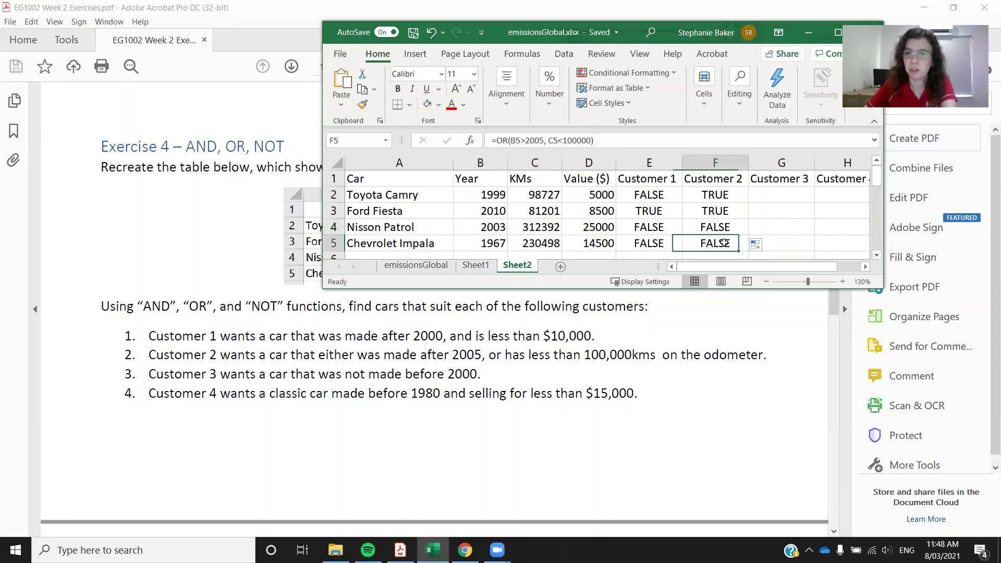
# Review the Toyota Camry and Ford Fiesta rows across to their Customer 2 results.
pyautogui.moveTo(391, 198); pyautogui.dragTo(716, 216)
pyautogui.click(718, 214)
pyautogui.moveTo(398, 213); pyautogui.dragTo(759, 207)
# Enter the formula =NOT(B2<2000) in cell G2 to test the Toyota Camry for Customer 3.
pyautogui.click(767, 197)
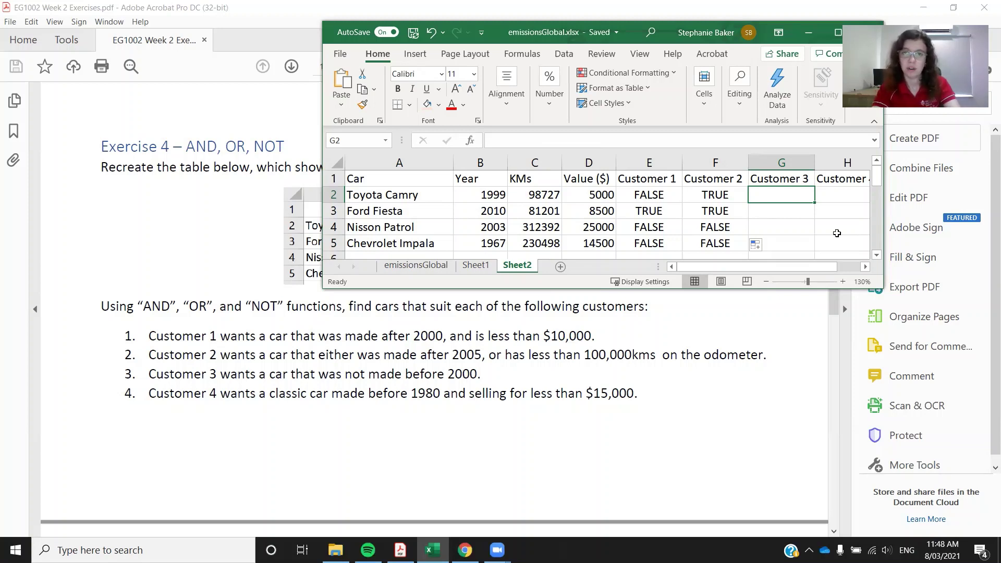
pyautogui.write('=NO')
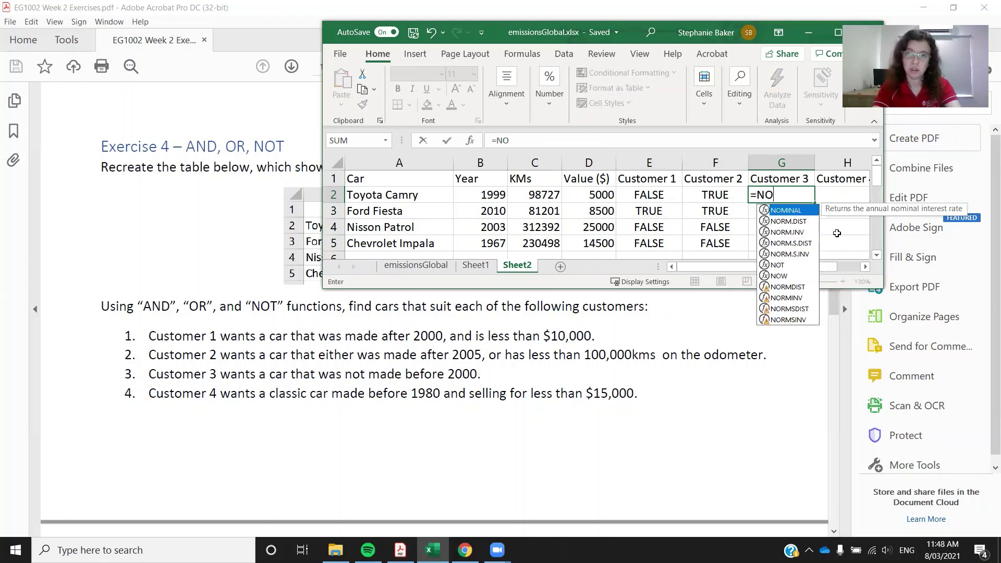
pyautogui.write('T(')
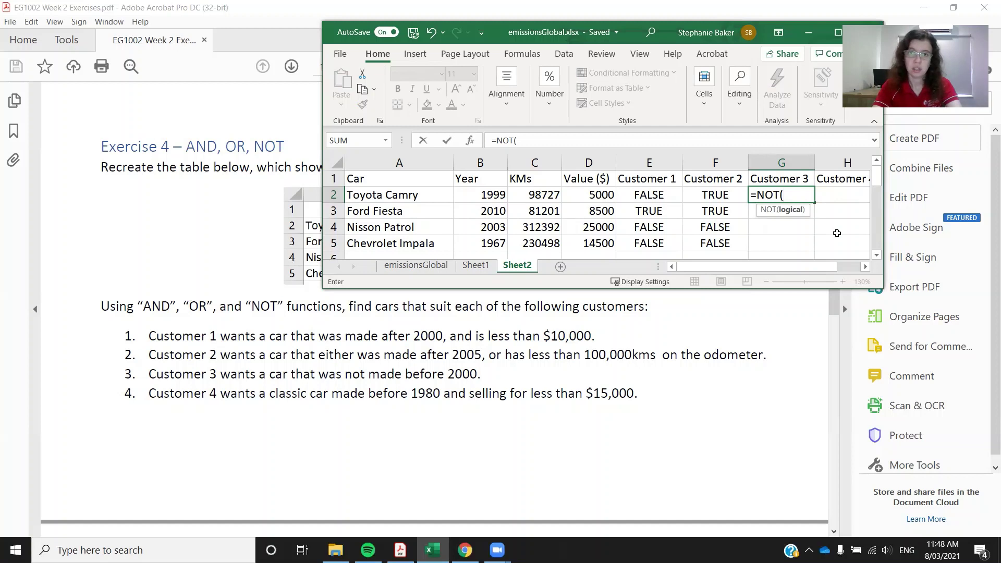
pyautogui.write('B2')
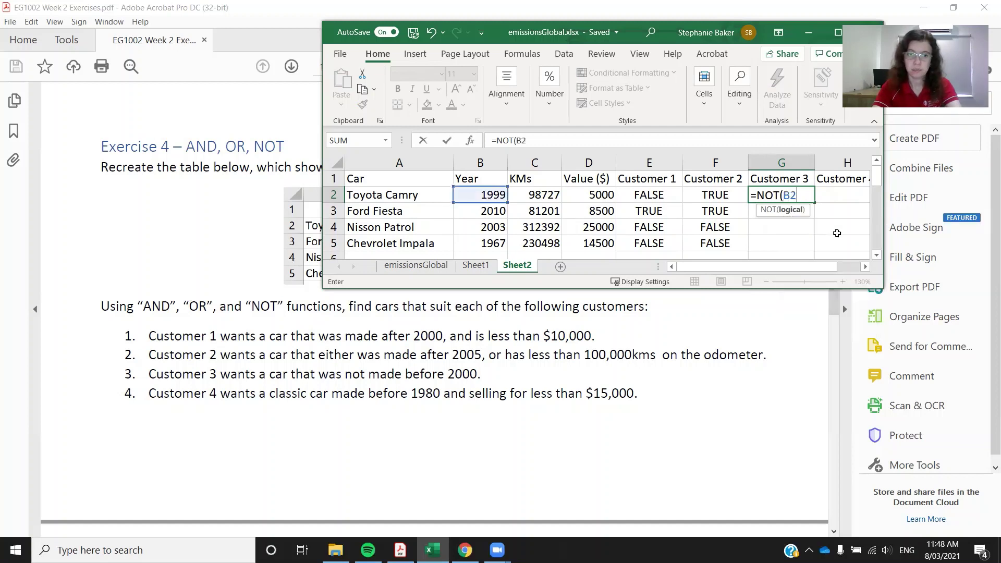
pyautogui.write('<')
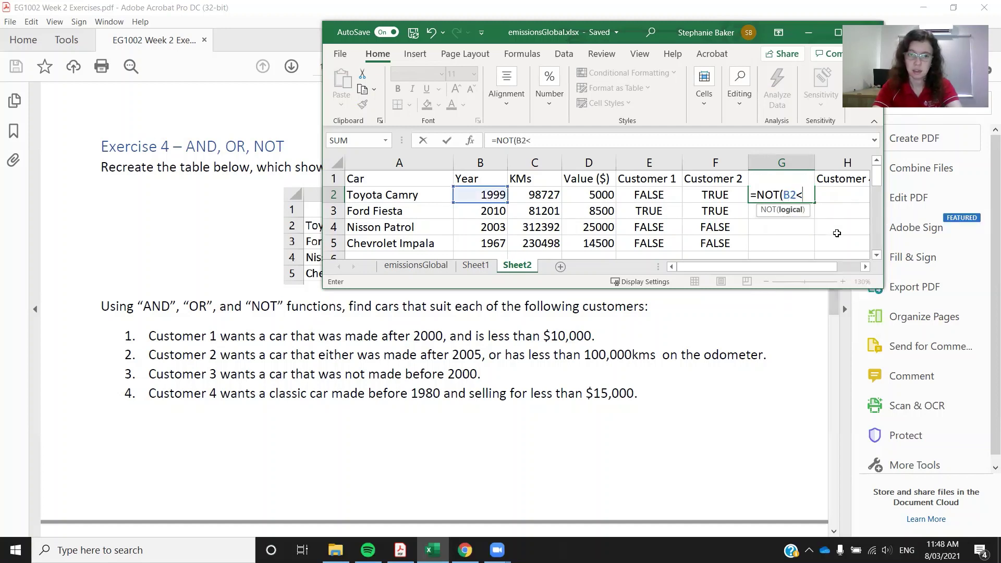
pyautogui.write('2000)')
pyautogui.press('Return')
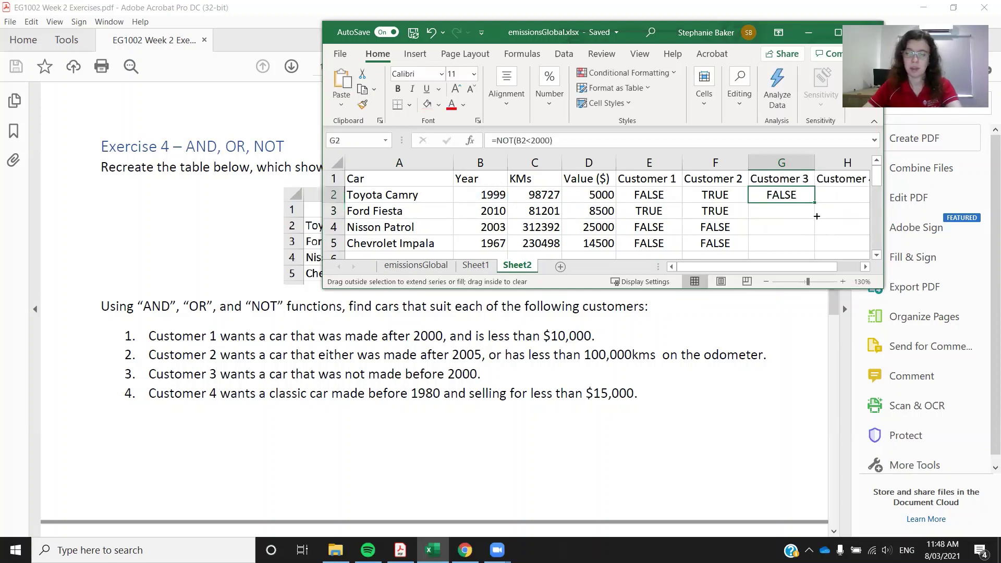
# Fill the Customer 3 formula from G2 down to G5 for the remaining cars.
pyautogui.doubleClick(813, 204)
pyautogui.click(840, 211)
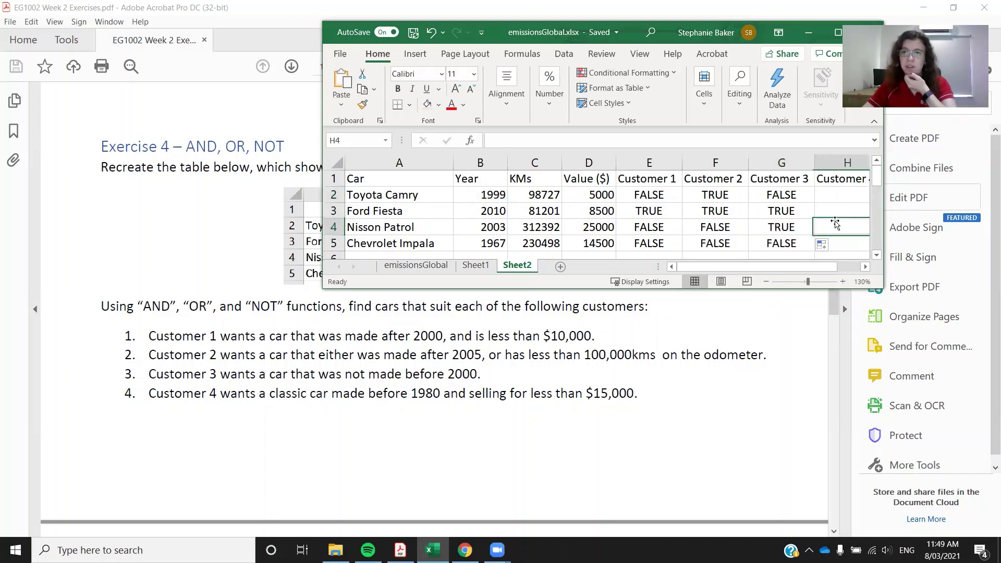
pyautogui.click(781, 194)
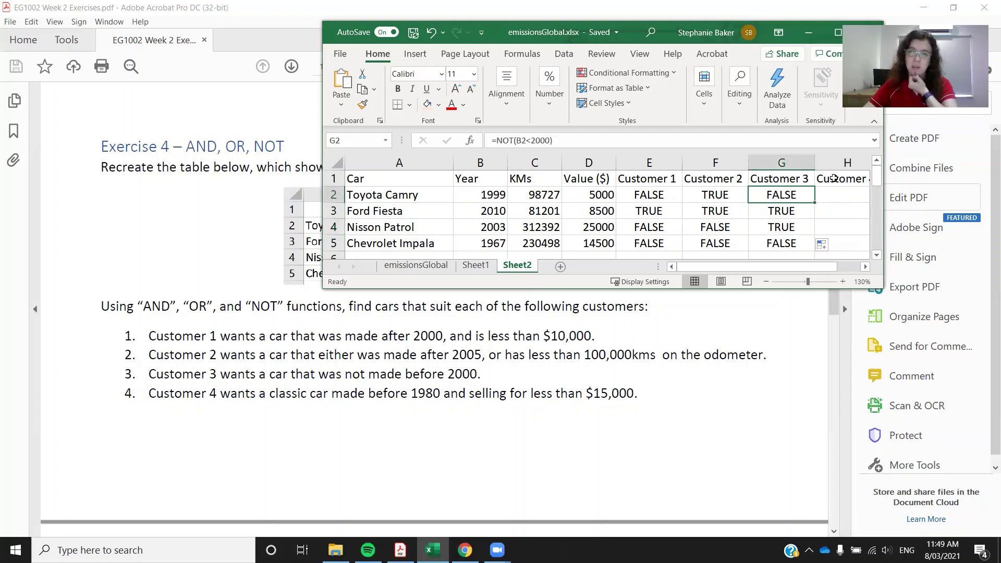
# Check the Customer 3 results in column G against each car's year, then review the Ford Fiesta and Nisson Patrol rows.
pyautogui.click(498, 194)
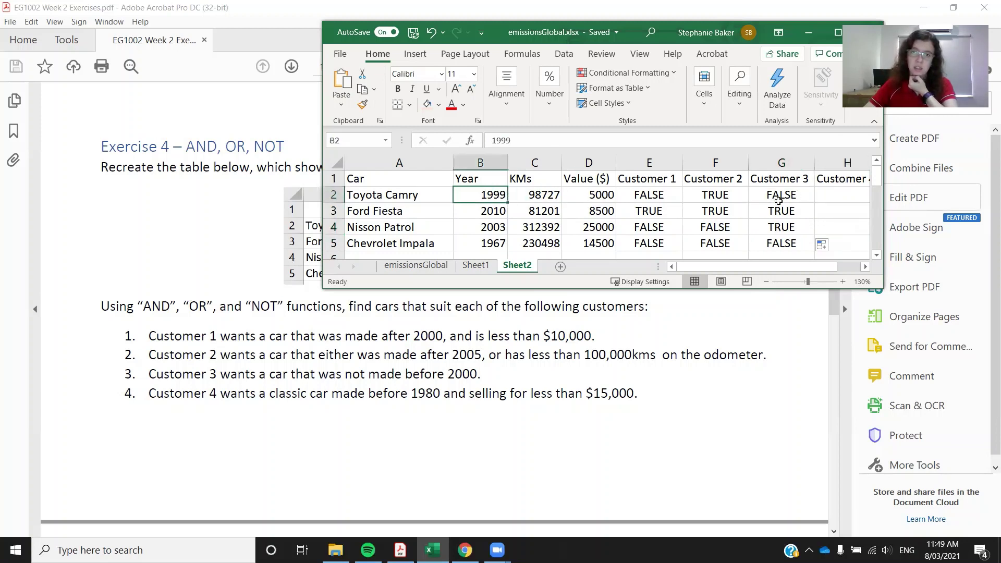
pyautogui.click(781, 198)
pyautogui.click(783, 212)
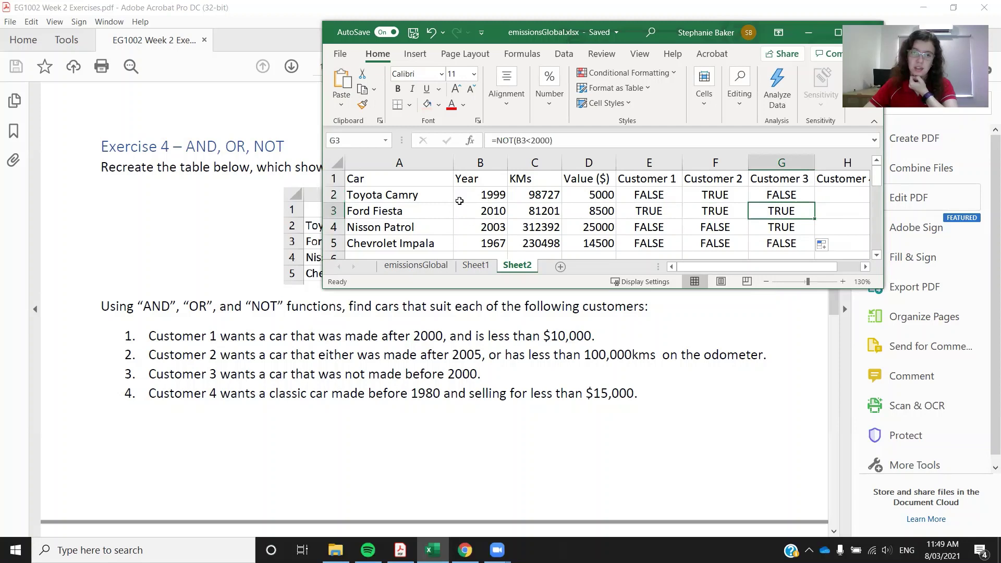
pyautogui.click(766, 228)
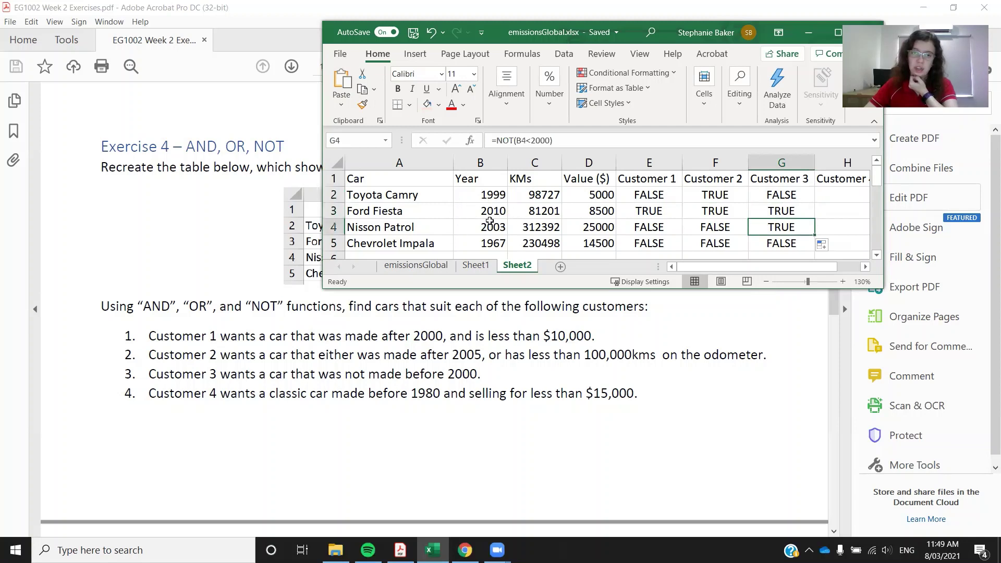
pyautogui.click(767, 244)
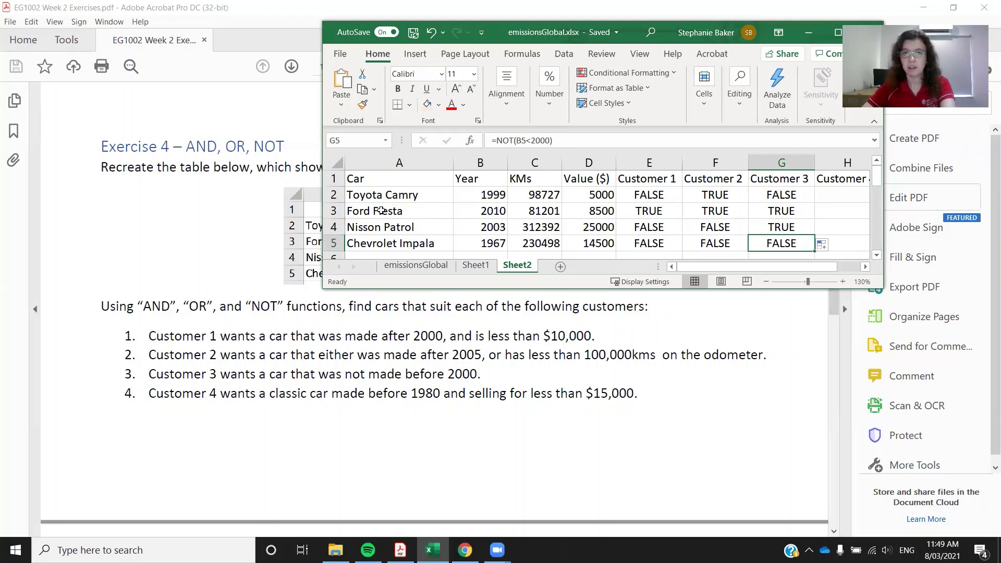
pyautogui.moveTo(381, 211); pyautogui.dragTo(758, 232)
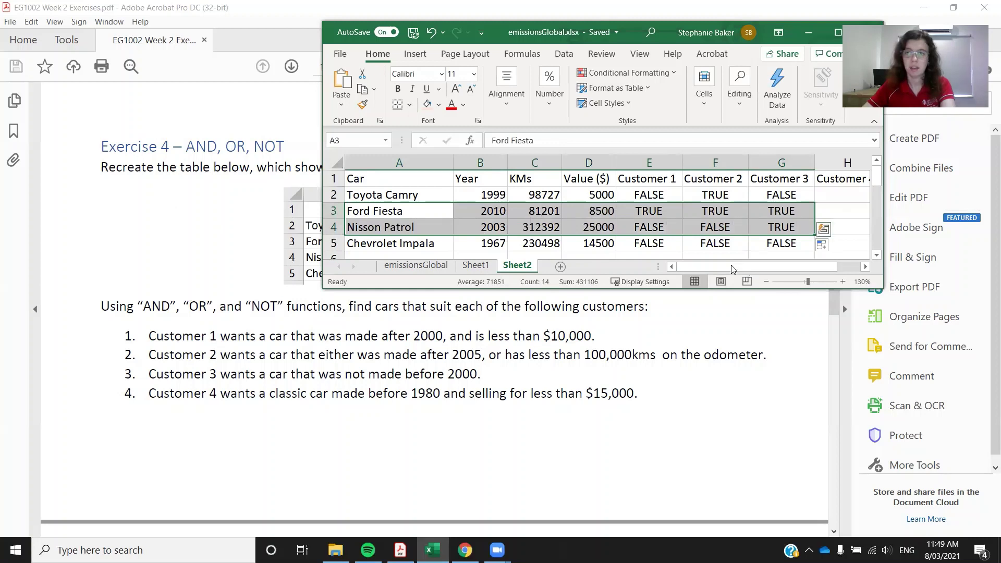
pyautogui.click(675, 248)
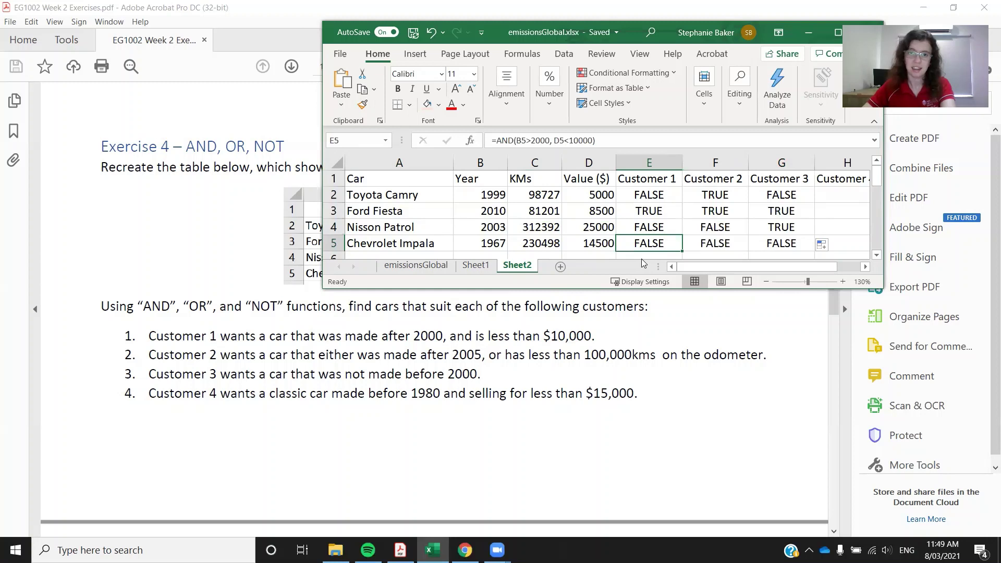
# Widen the workbook window to show all of column H and enter =AND(B2<1980, D2<15000) in H2 for Customer 4.
pyautogui.click(832, 195)
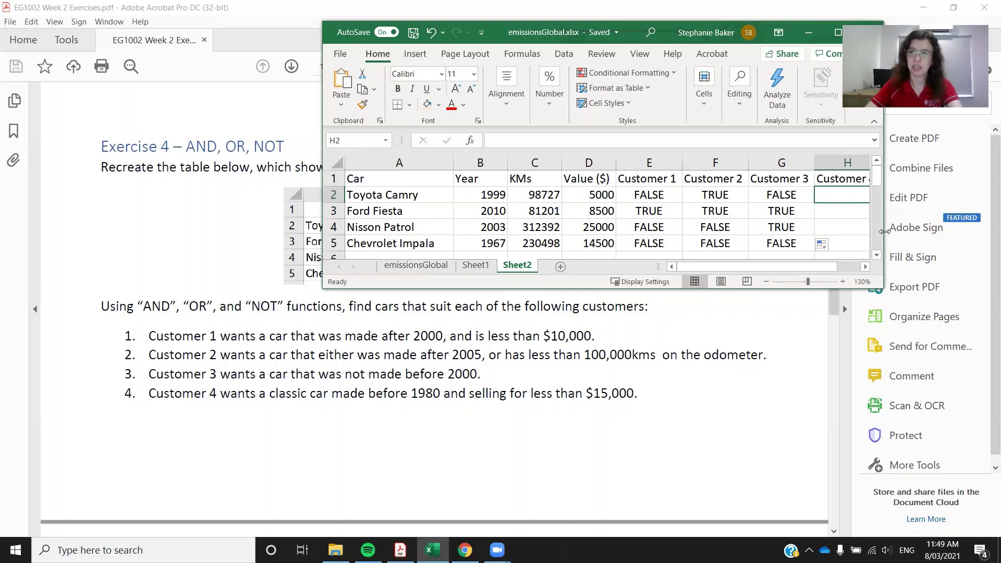
pyautogui.moveTo(884, 231); pyautogui.dragTo(958, 232)
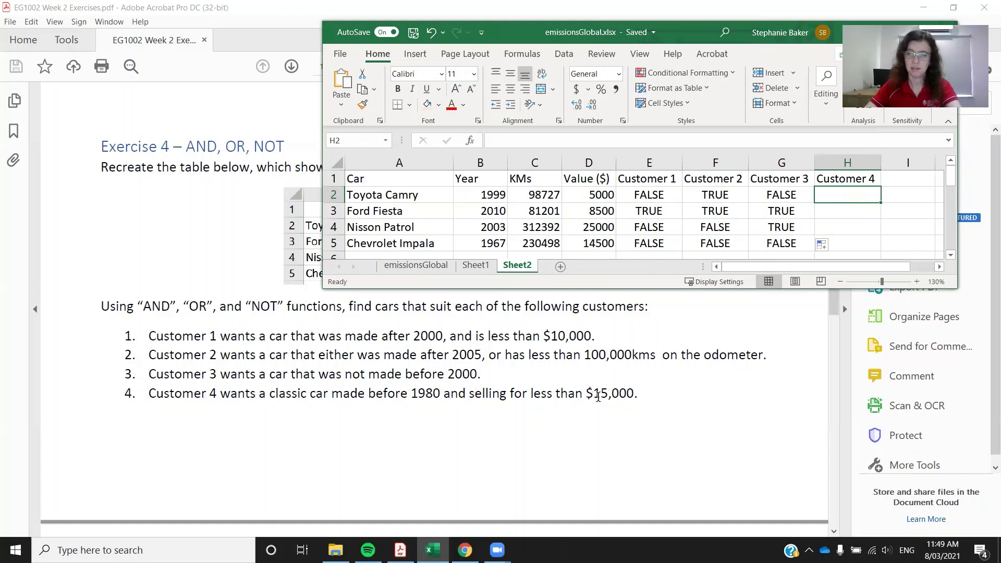
pyautogui.write('=')
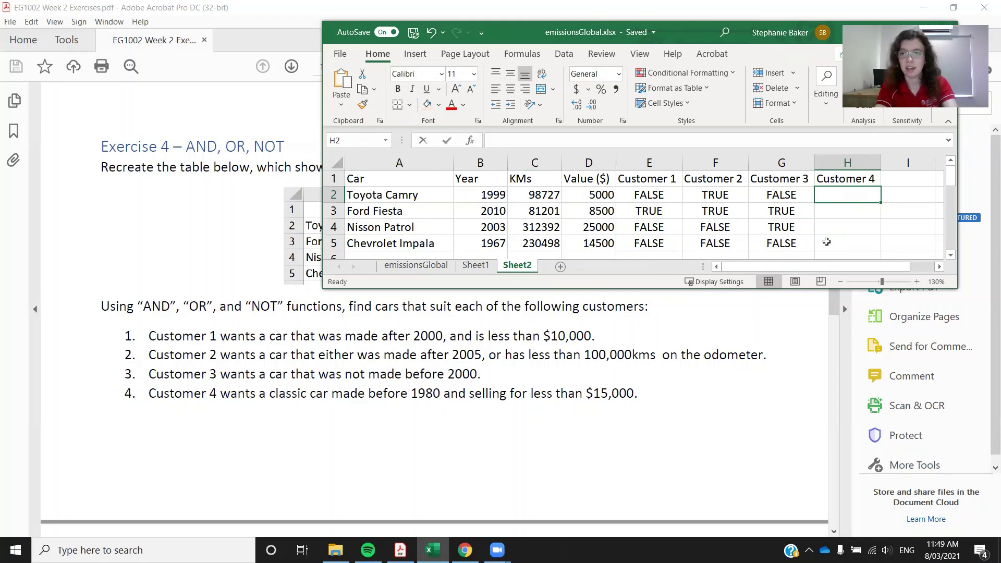
pyautogui.write('=AND')
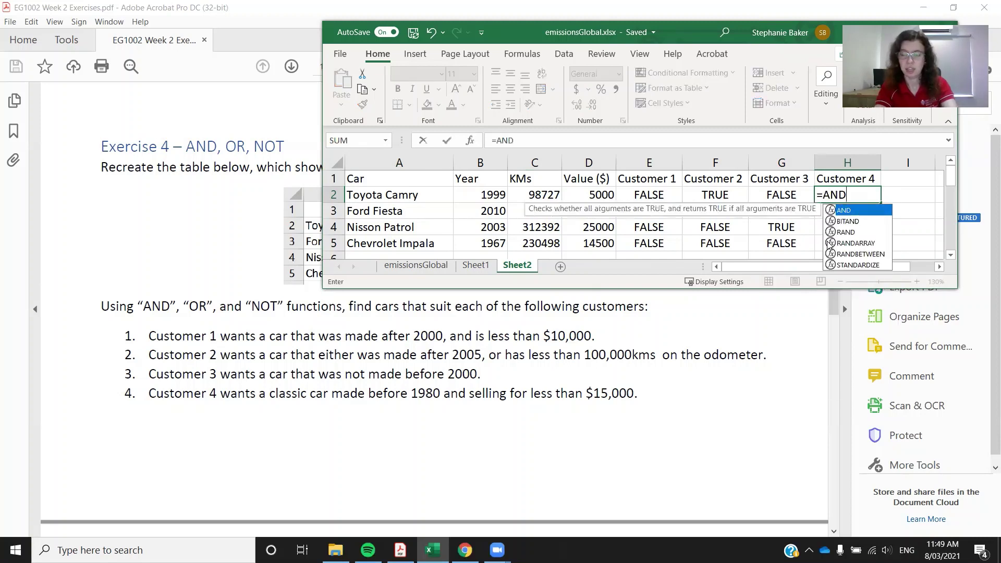
pyautogui.write('(')
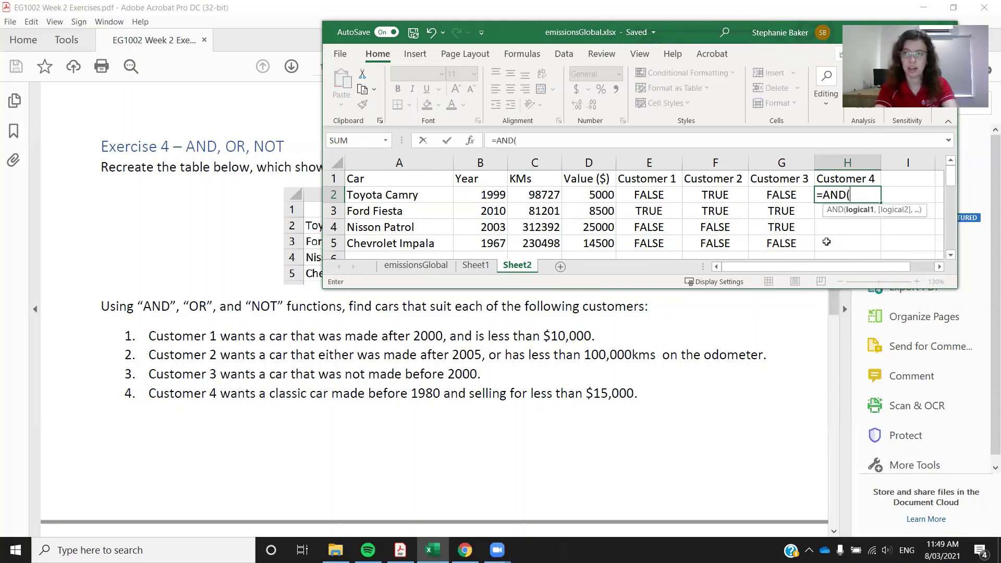
pyautogui.write('B2<')
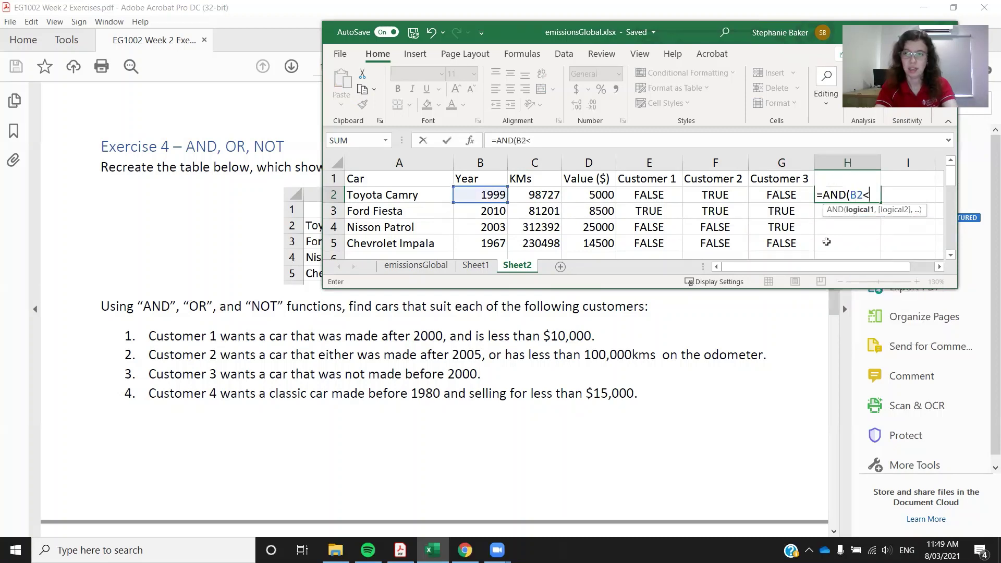
pyautogui.write('198')
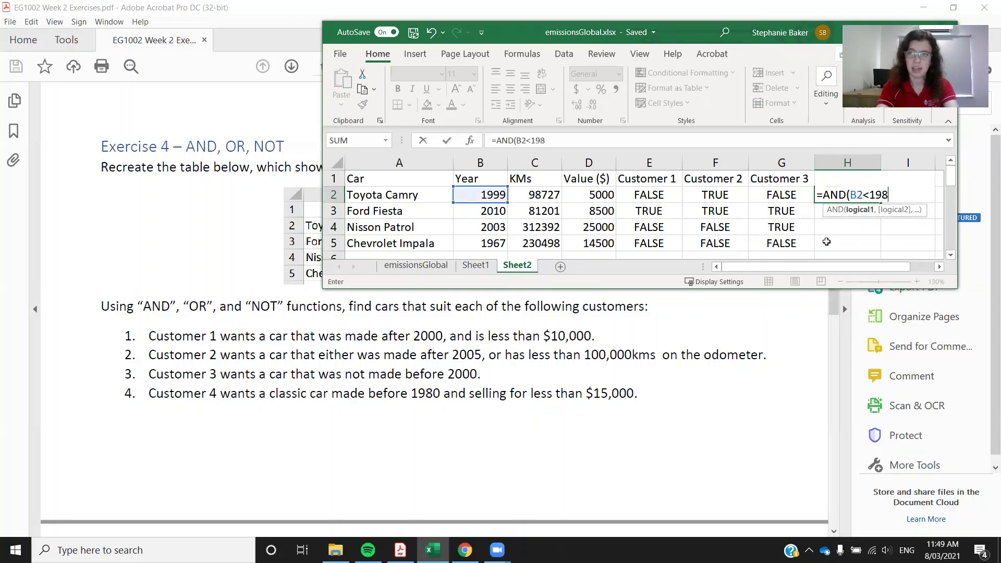
pyautogui.write('0,')
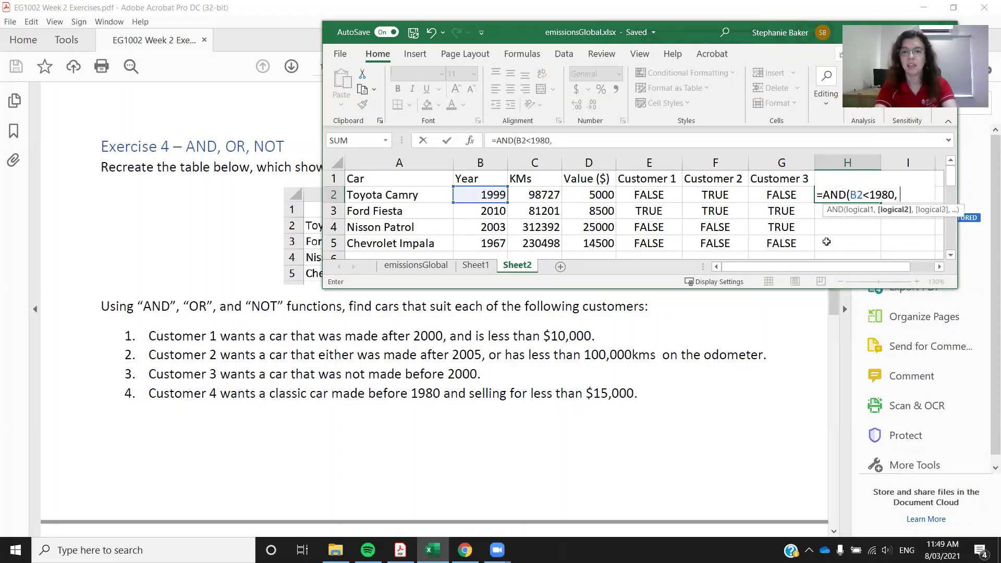
pyautogui.write(' D2')
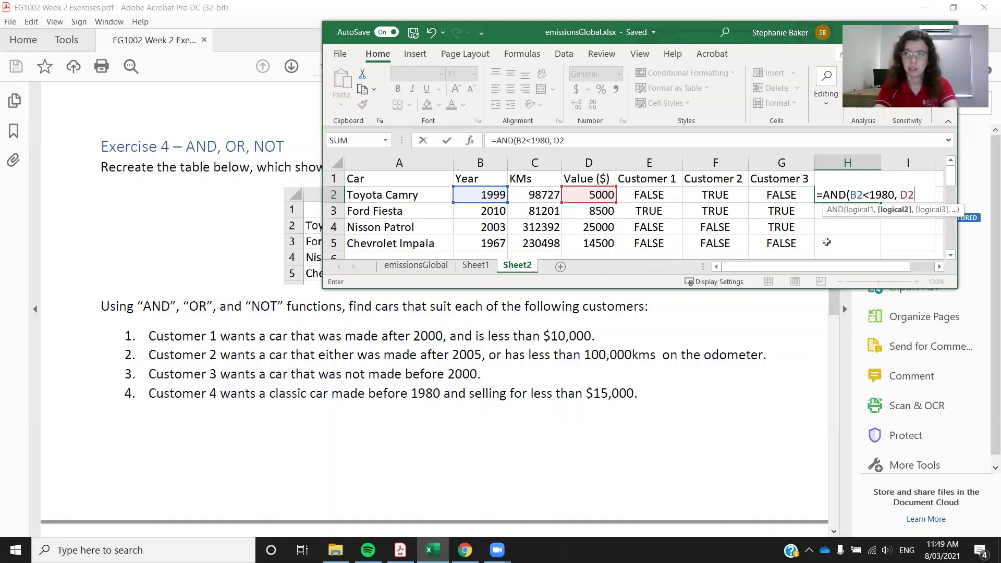
pyautogui.write('<15000')
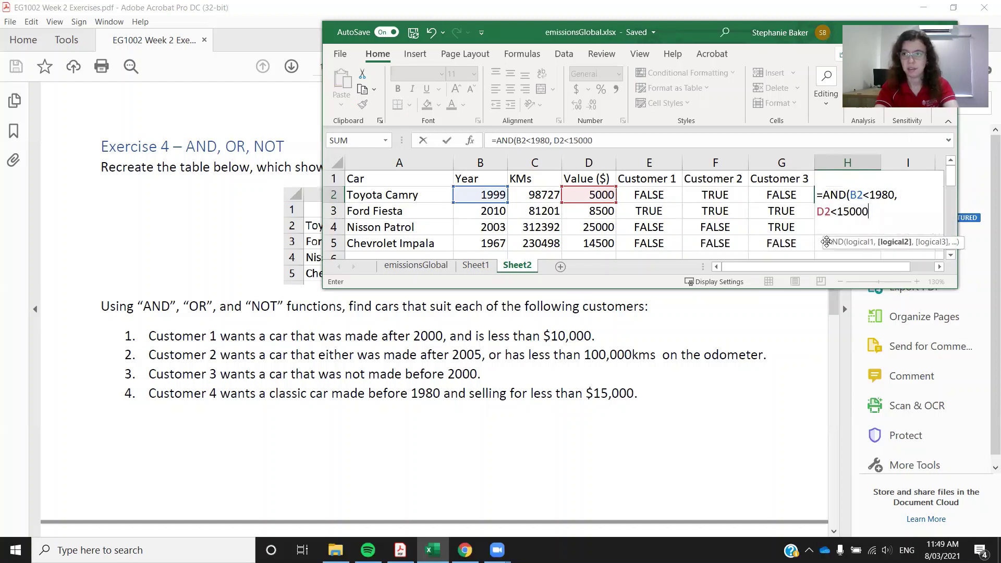
pyautogui.press('Return')
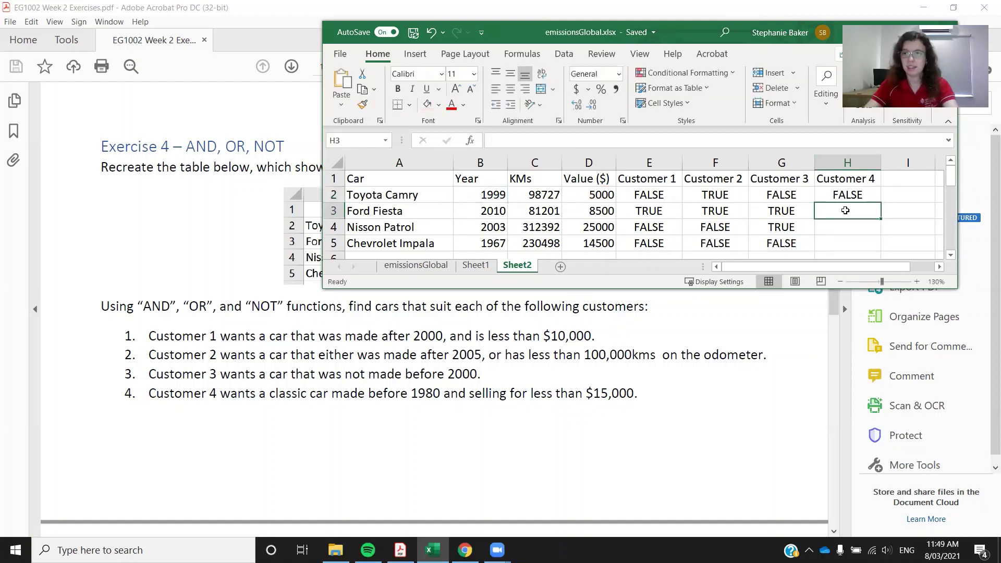
# Fill the Customer 4 formula from H2 down to H5 for the remaining cars.
pyautogui.click(872, 200)
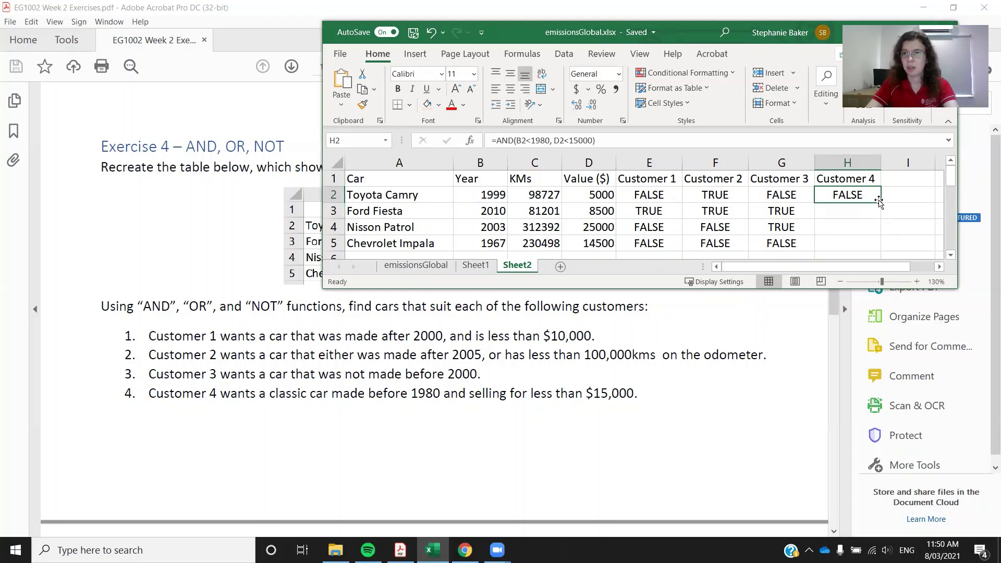
pyautogui.doubleClick(880, 203)
pyautogui.click(908, 227)
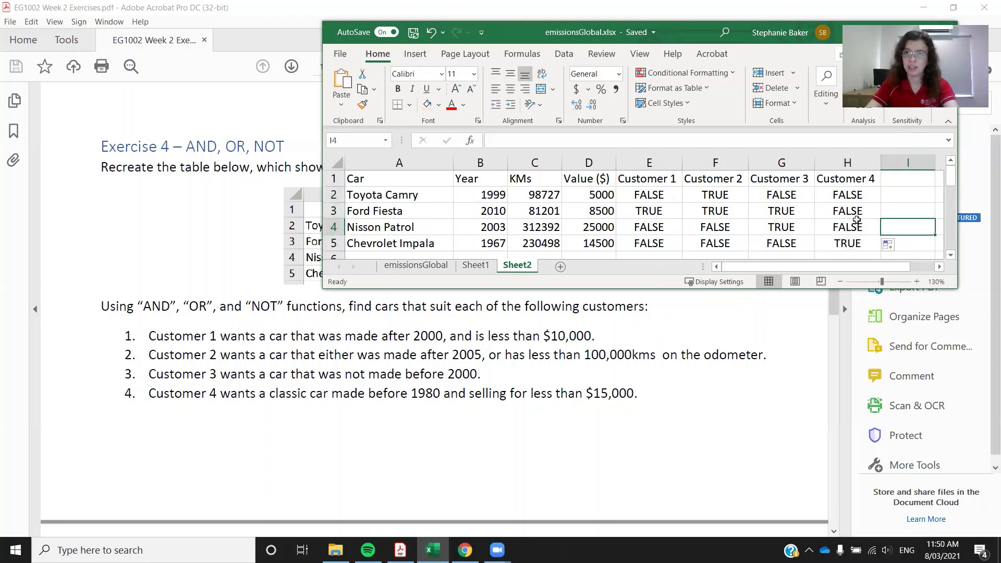
# Check the Customer 4 results and formulas in H2 to H5 for each car.
pyautogui.click(836, 193)
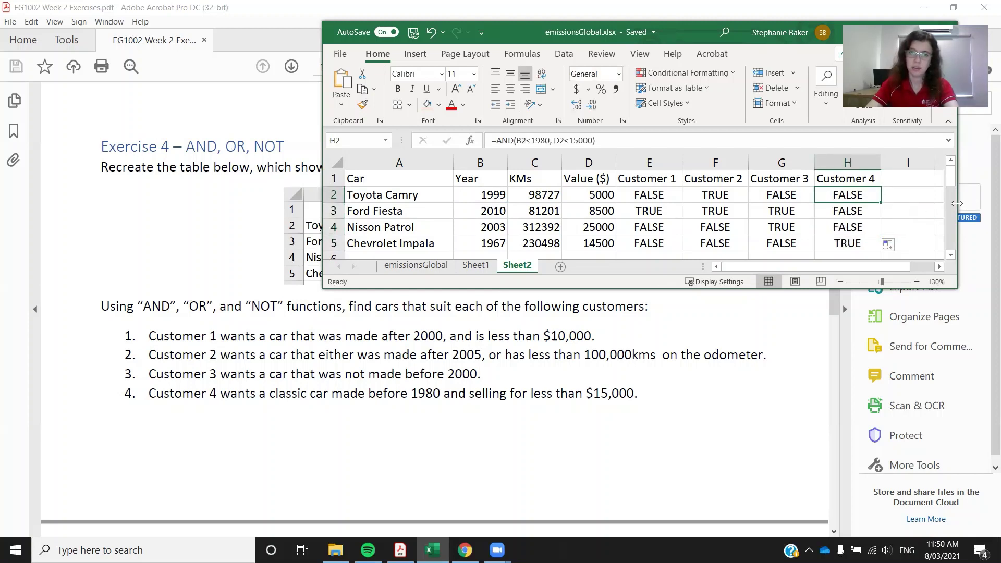
pyautogui.press('Right')
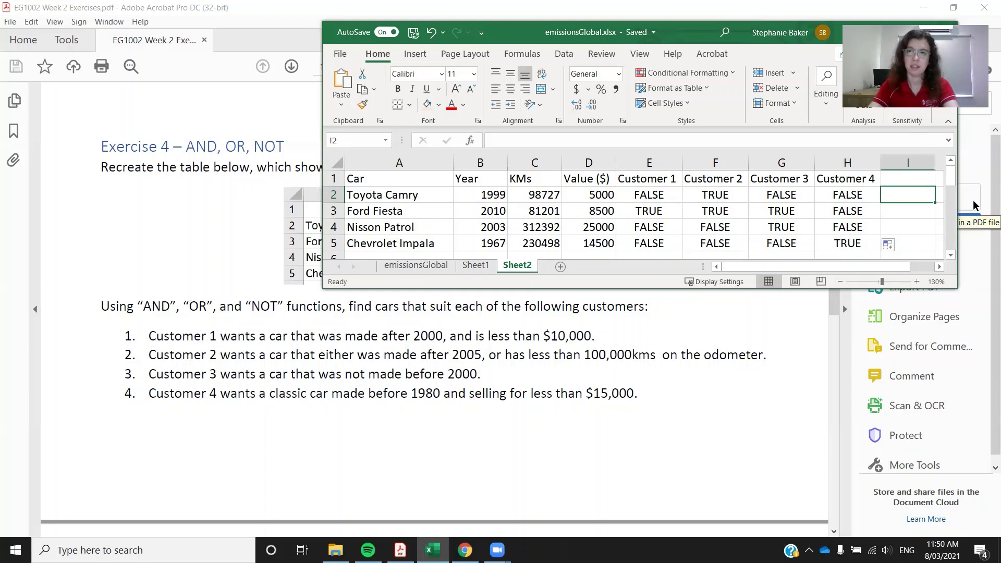
pyautogui.press('Left')
pyautogui.press('Down')
pyautogui.press('Down')
pyautogui.press('Up')
pyautogui.press('Up')
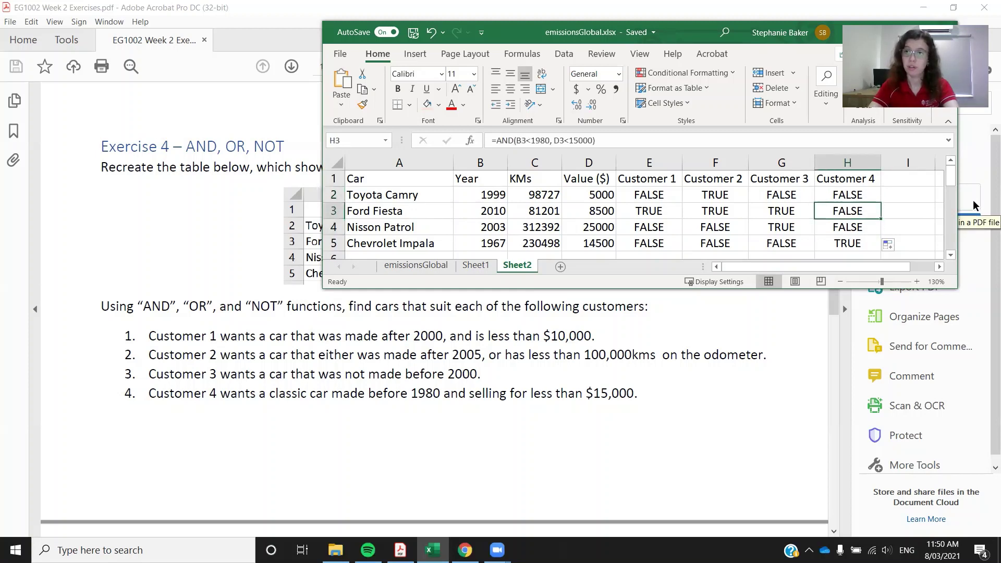
pyautogui.press('Down')
pyautogui.press('Down')
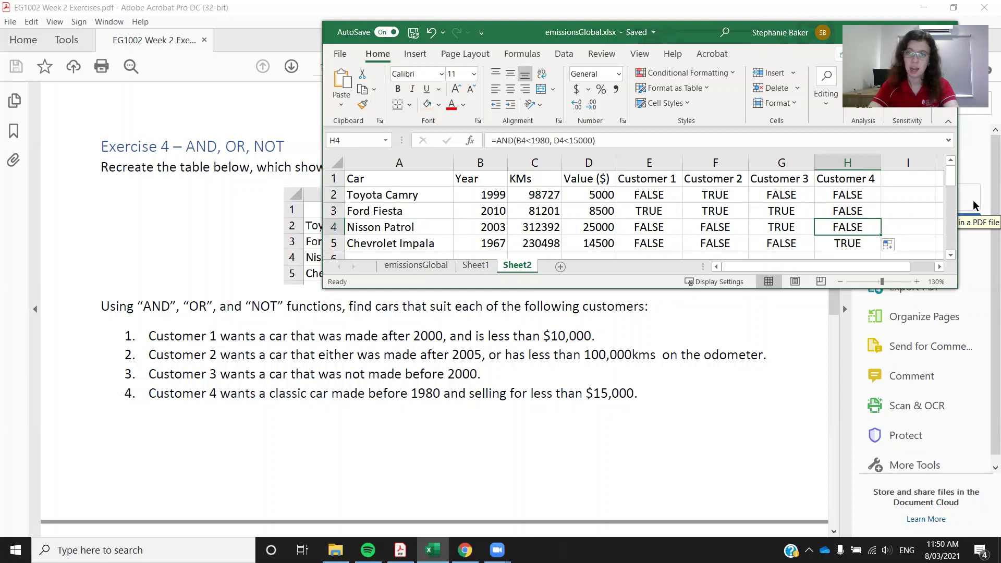
pyautogui.press('Down')
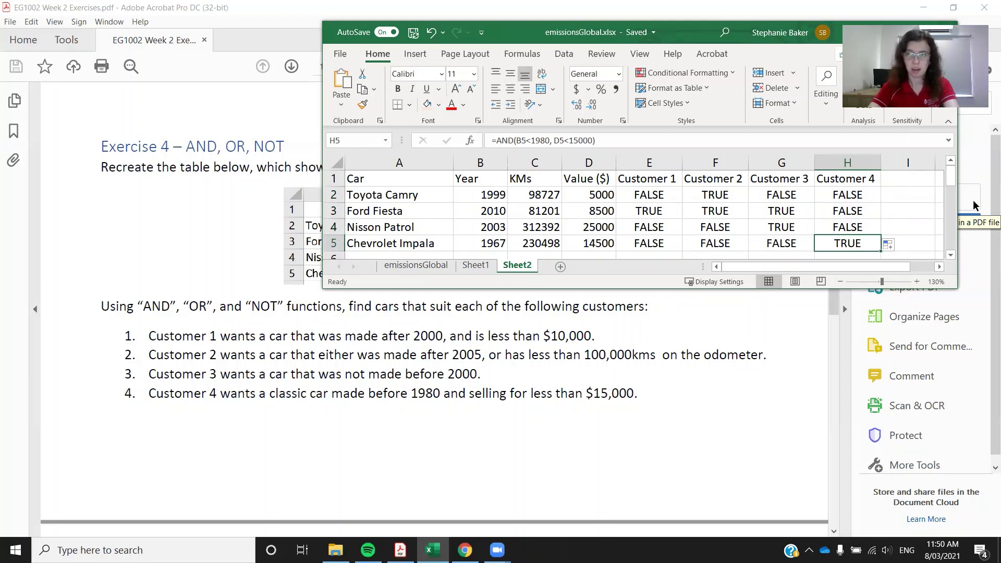
pyautogui.press('Right')
pyautogui.press('Left')
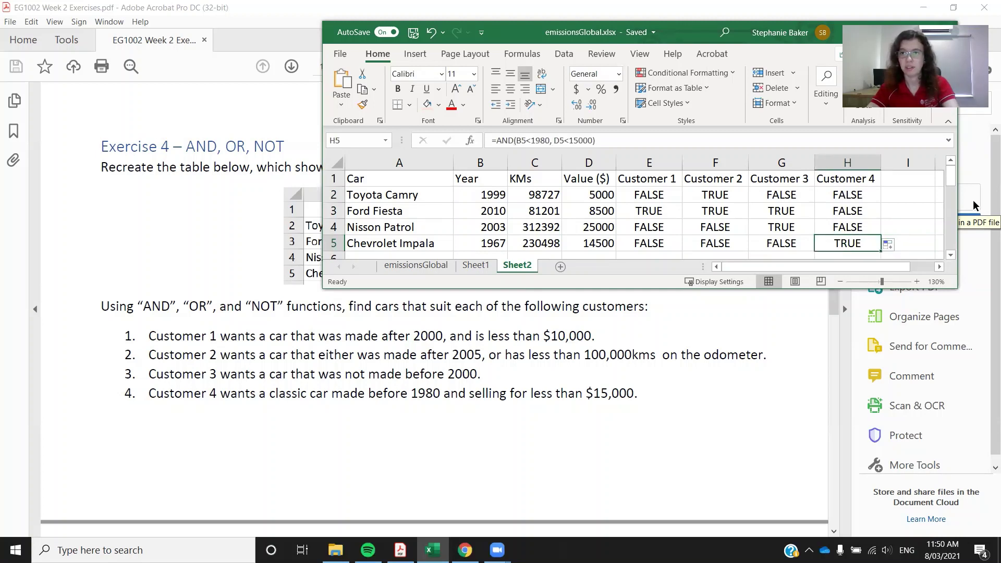
# Review which cars suit Customers 1 to 4 by inspecting the result cells across columns E to H.
pyautogui.press('Left')
pyautogui.press('Left')
pyautogui.press('Up')
pyautogui.press('Up')
pyautogui.press('Up')
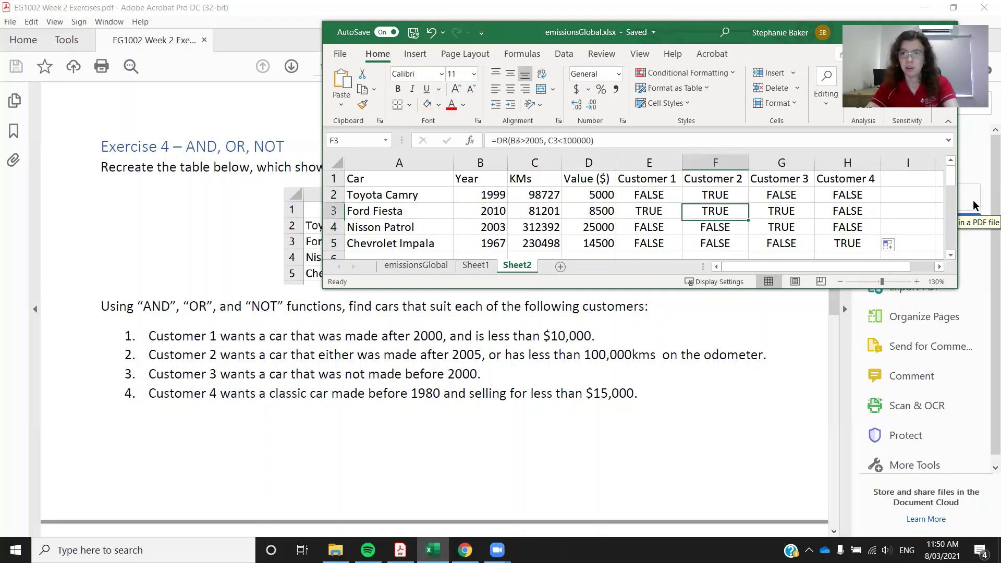
pyautogui.press('Left')
pyautogui.press('Down')
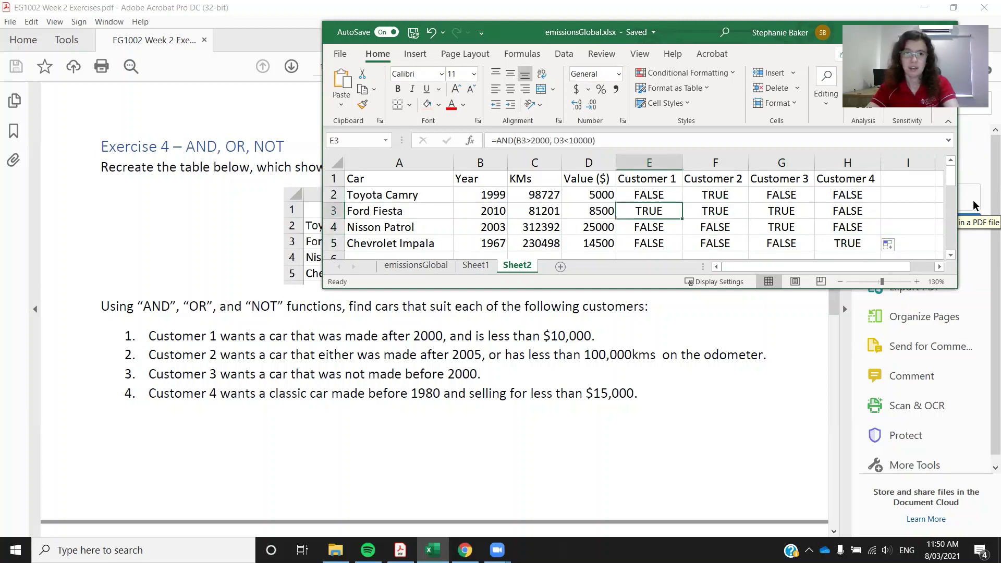
pyautogui.press('Right')
pyautogui.press('Up')
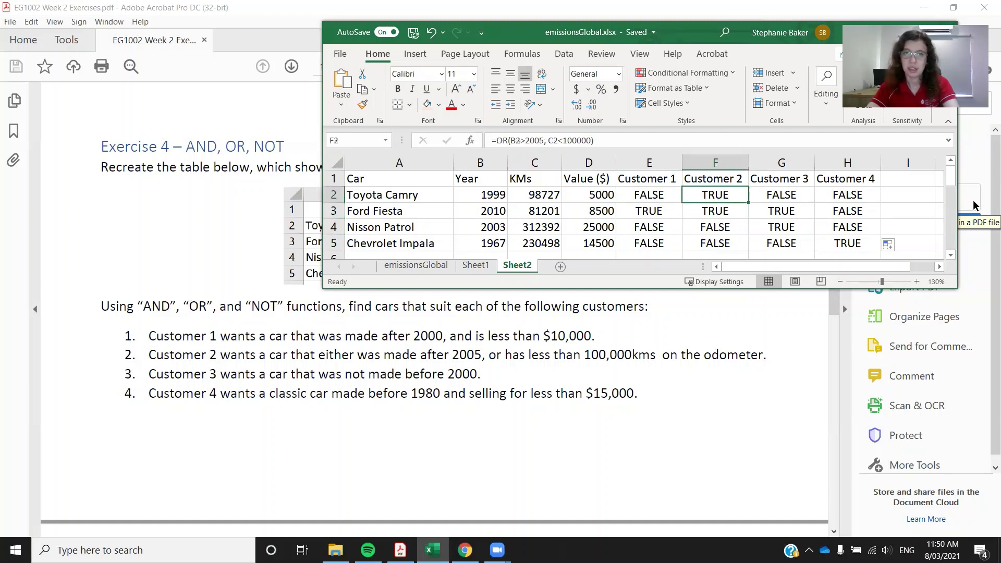
pyautogui.press('Right')
pyautogui.press('Down')
pyautogui.press('Down')
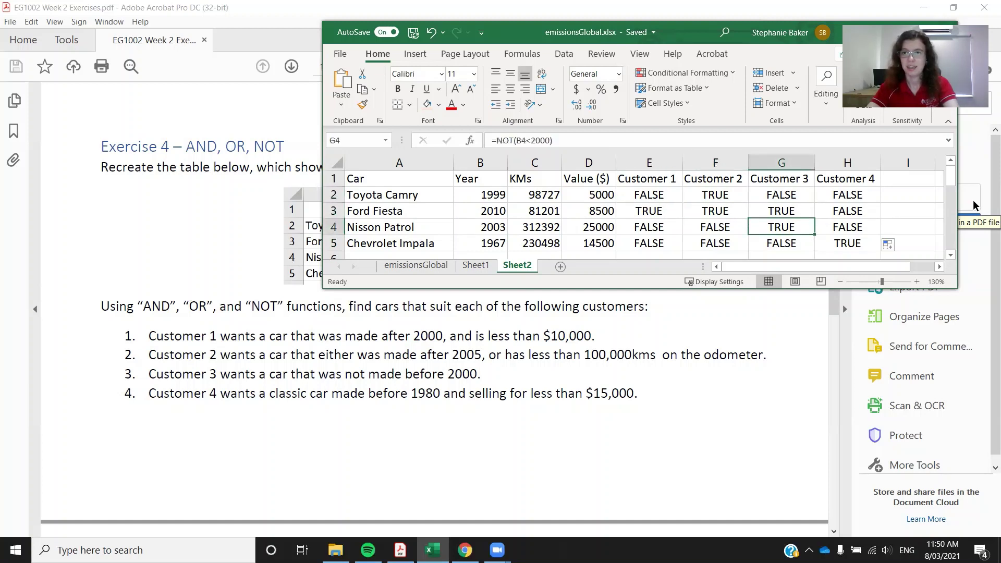
pyautogui.press('Right')
pyautogui.press('Down')
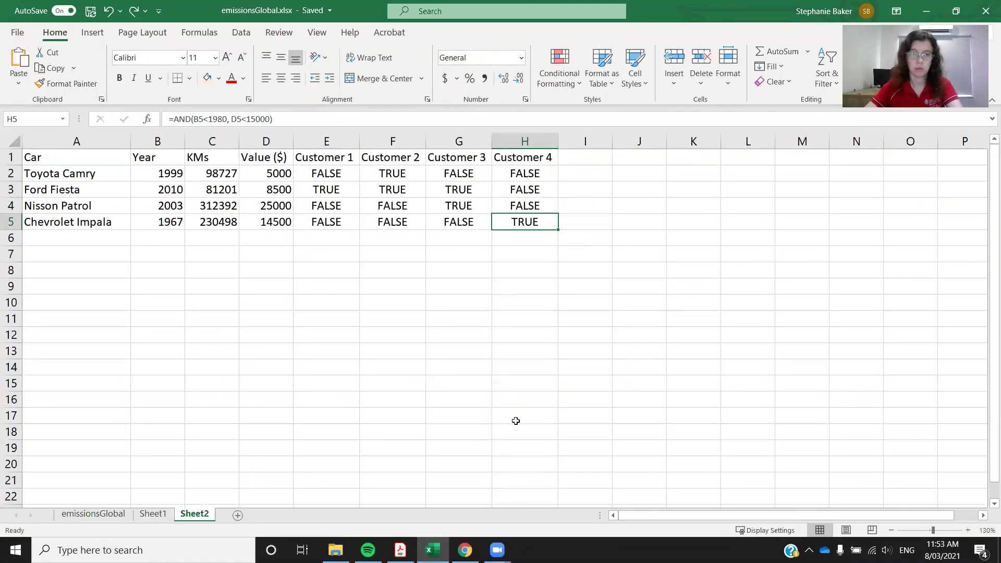
# Switch to the exercise PDF in Acrobat and read the first Exercise 5 task about filtering the country column.
pyautogui.click(400, 550)
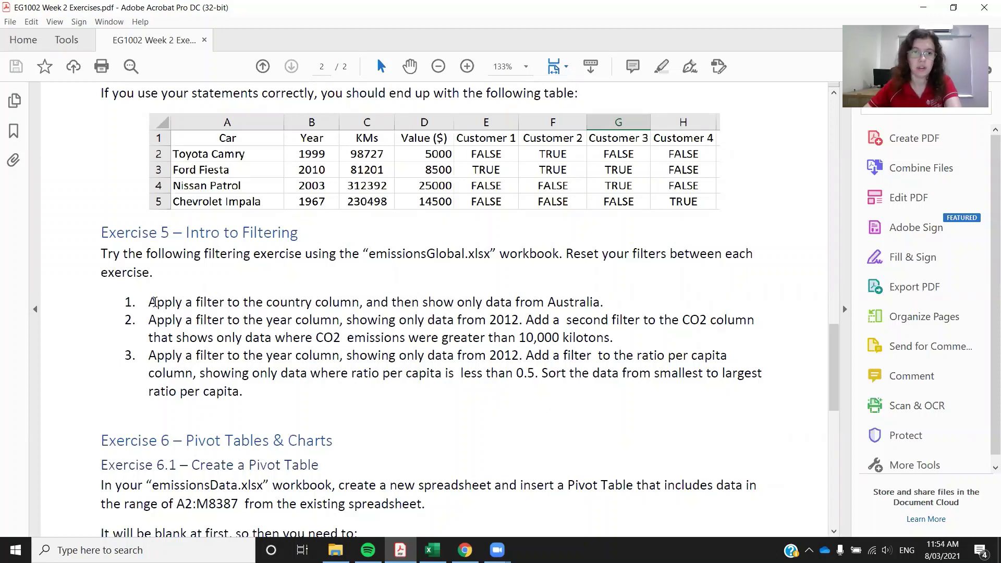
pyautogui.moveTo(150, 306); pyautogui.dragTo(590, 305)
pyautogui.click(590, 304)
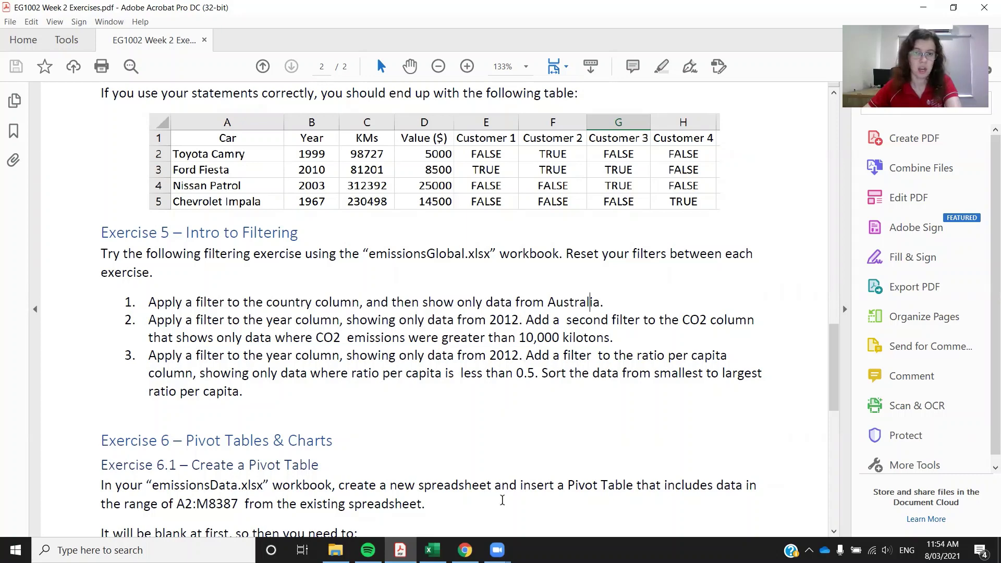
# Switch back to Excel and add filters to the header row A2:M2 of the emissionsGlobal sheet.
pyautogui.click(433, 550)
pyautogui.moveTo(46, 165); pyautogui.dragTo(811, 159)
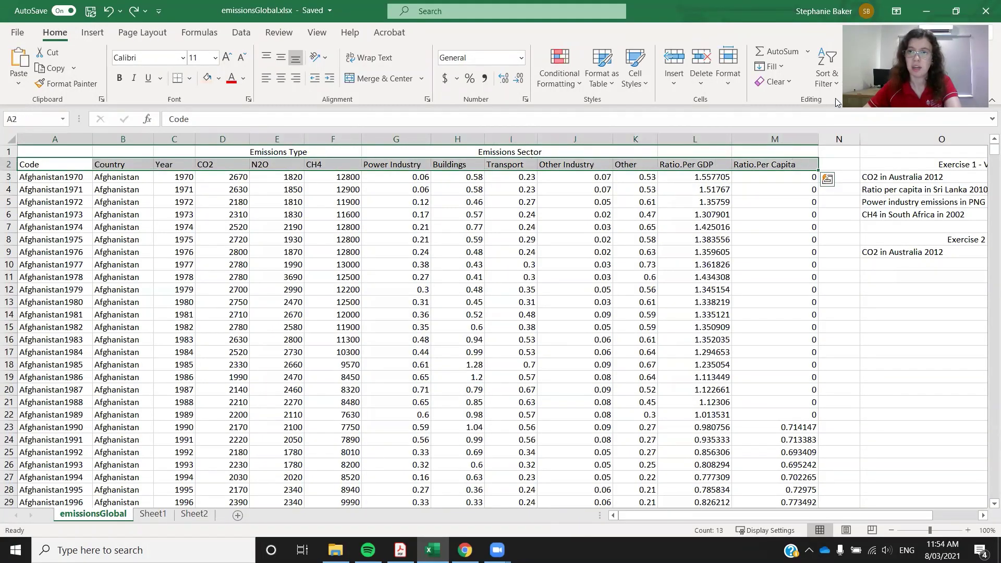
pyautogui.click(829, 73)
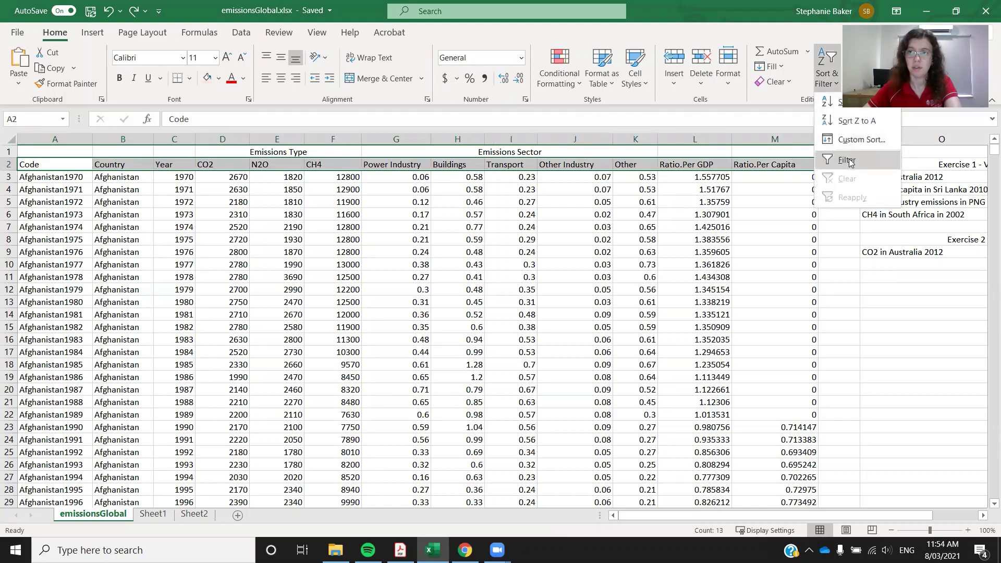
pyautogui.click(850, 163)
pyautogui.click(824, 228)
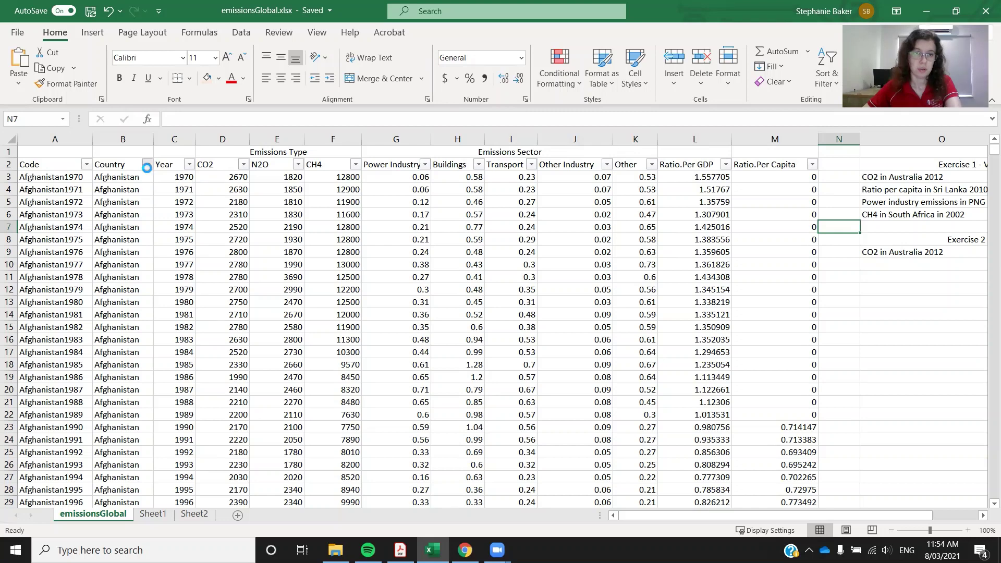
# Filter the Country column to show only Australia and look through the filtered rows.
pyautogui.click(148, 164)
pyautogui.click(145, 172)
pyautogui.click(148, 165)
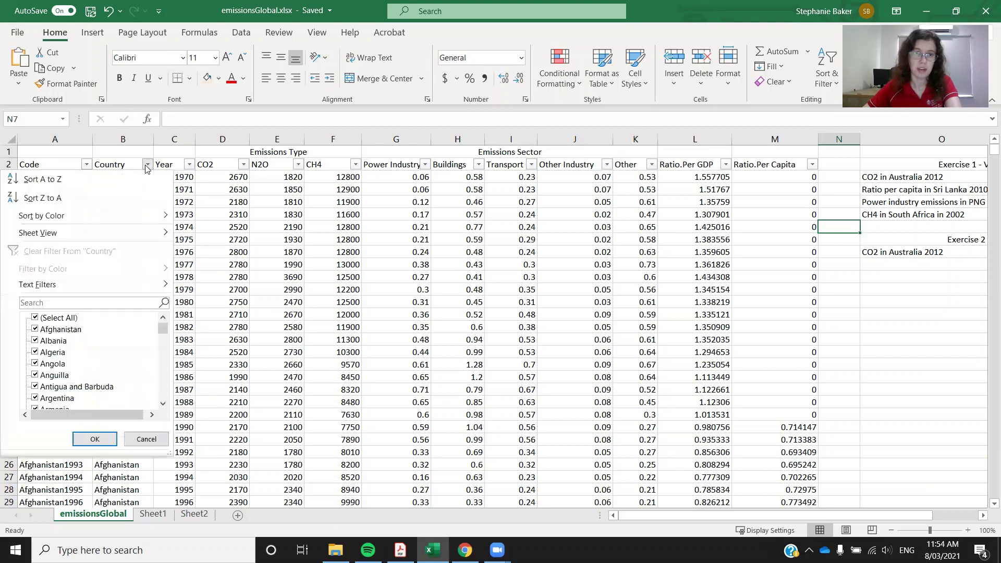
pyautogui.click(35, 319)
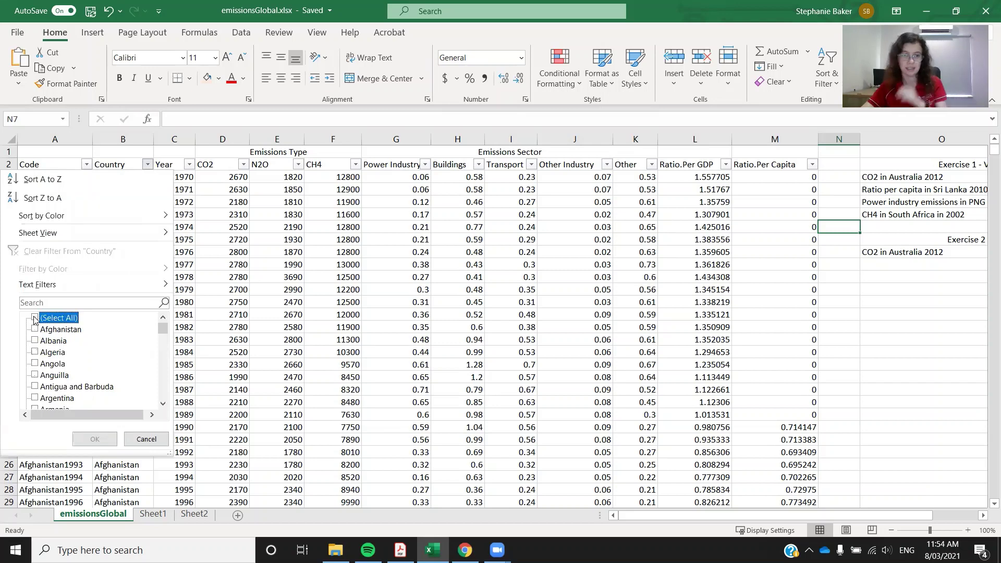
pyautogui.scroll(-1, 56, 378)
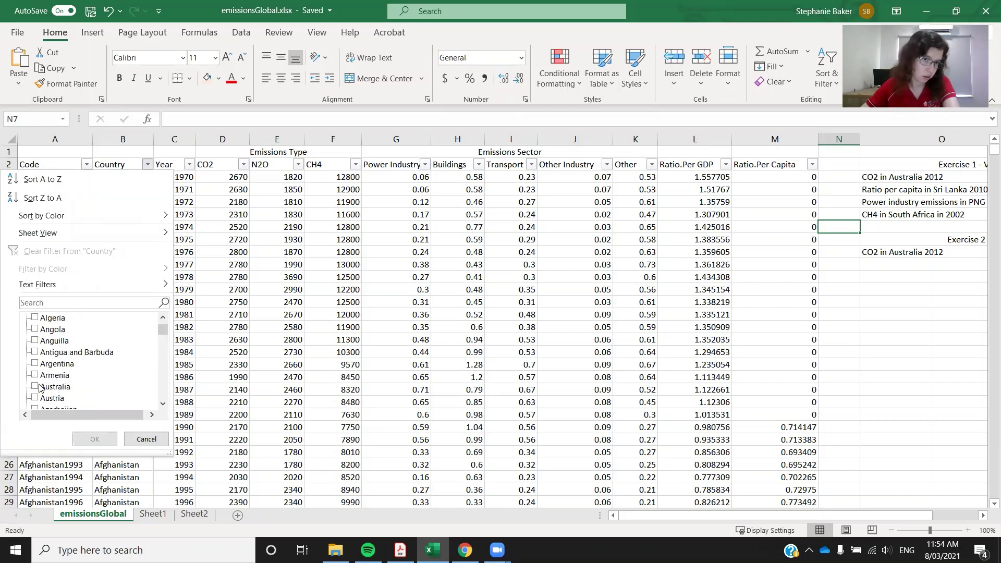
pyautogui.click(42, 387)
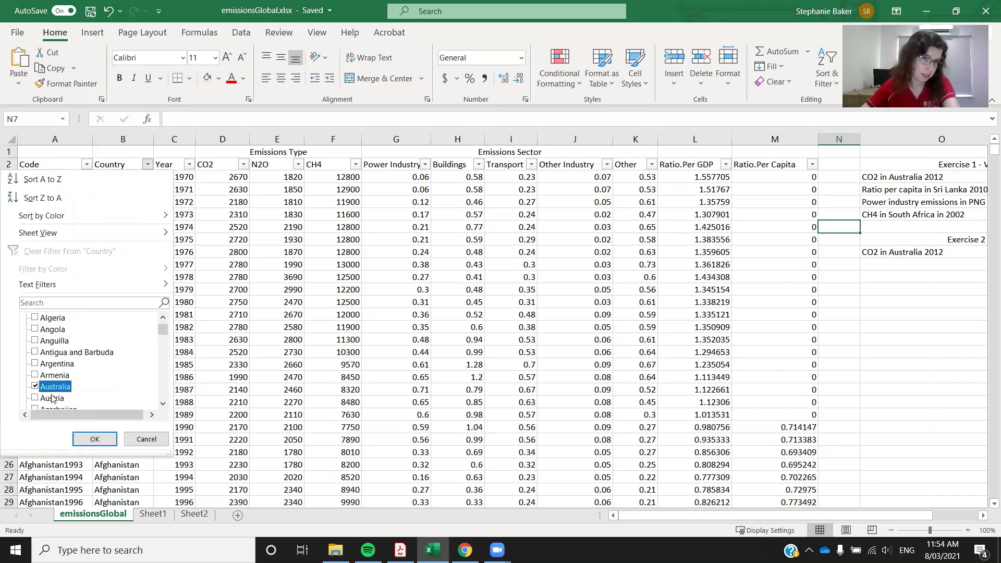
pyautogui.click(94, 440)
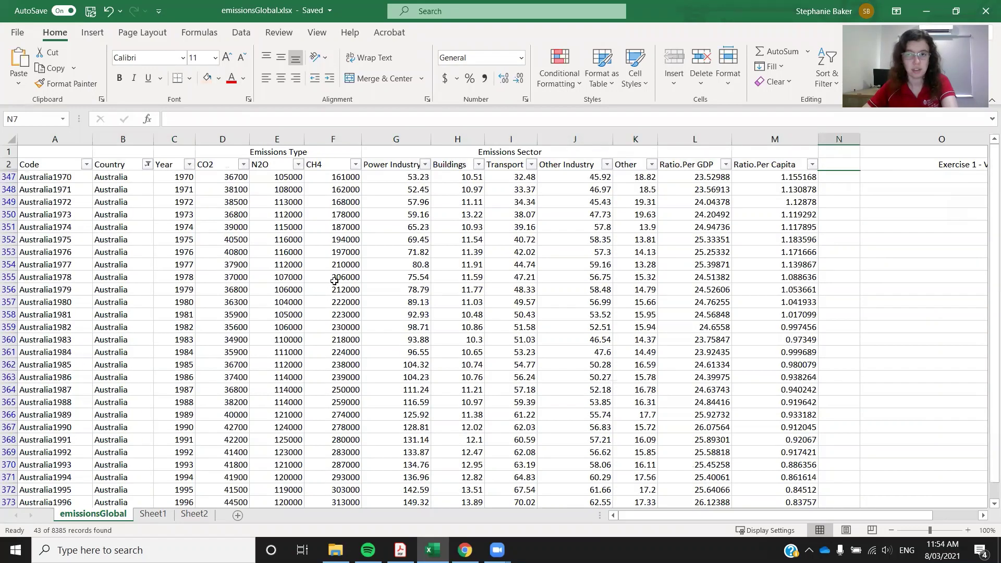
pyautogui.click(334, 277)
pyautogui.scroll(-5, 393, 248)
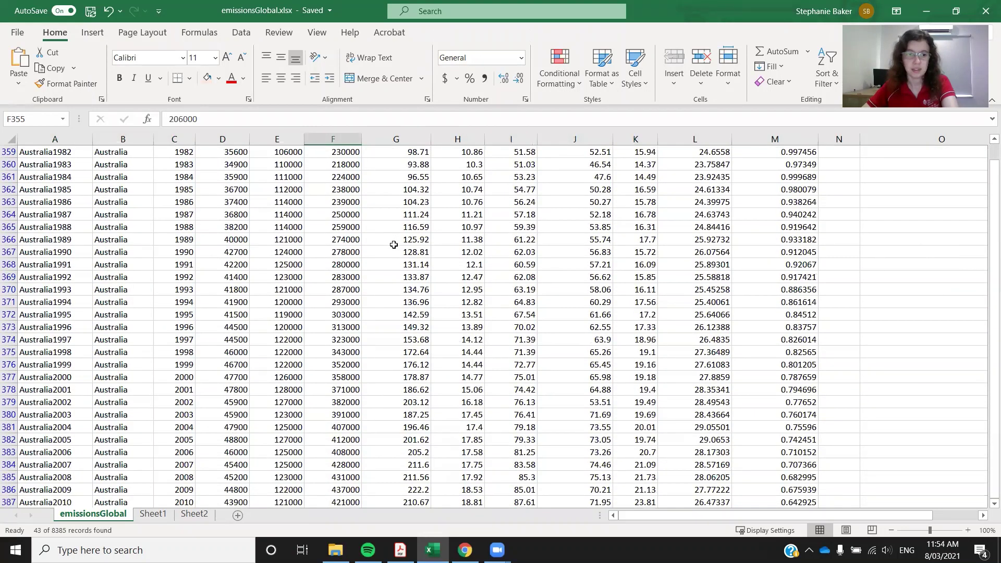
pyautogui.scroll(5, 395, 245)
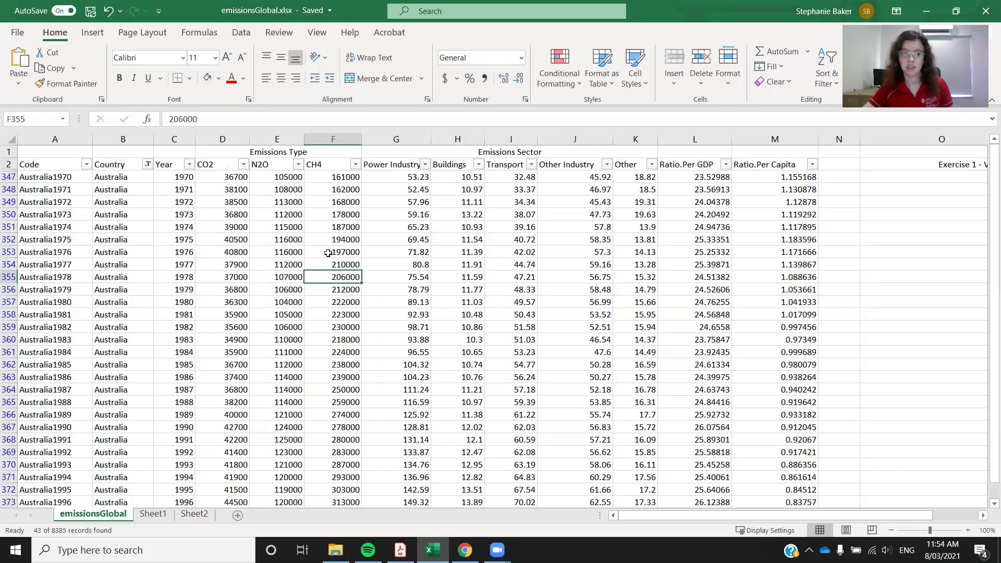
# Clear the filter from the Country column and check that all countries are selected again.
pyautogui.click(148, 164)
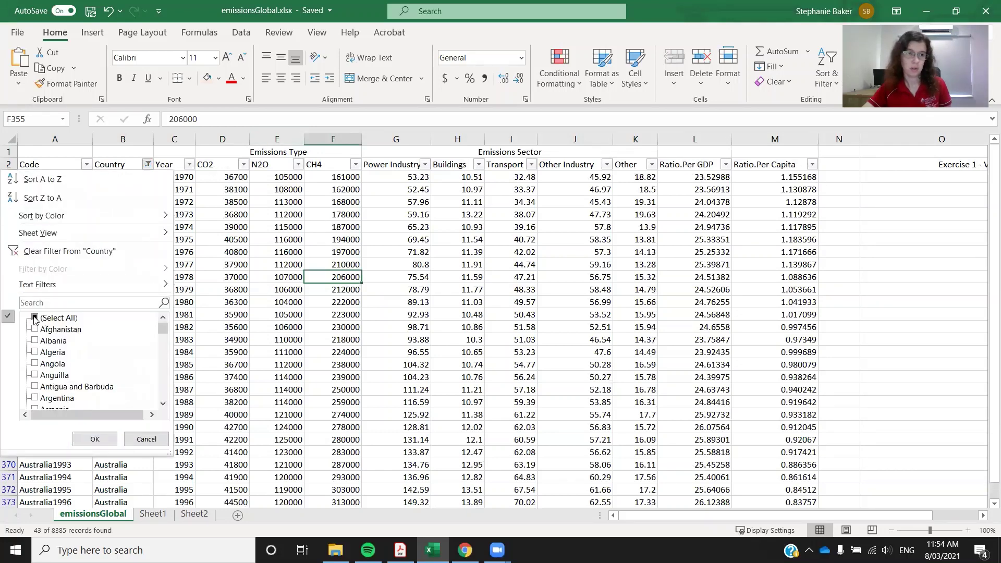
pyautogui.click(68, 251)
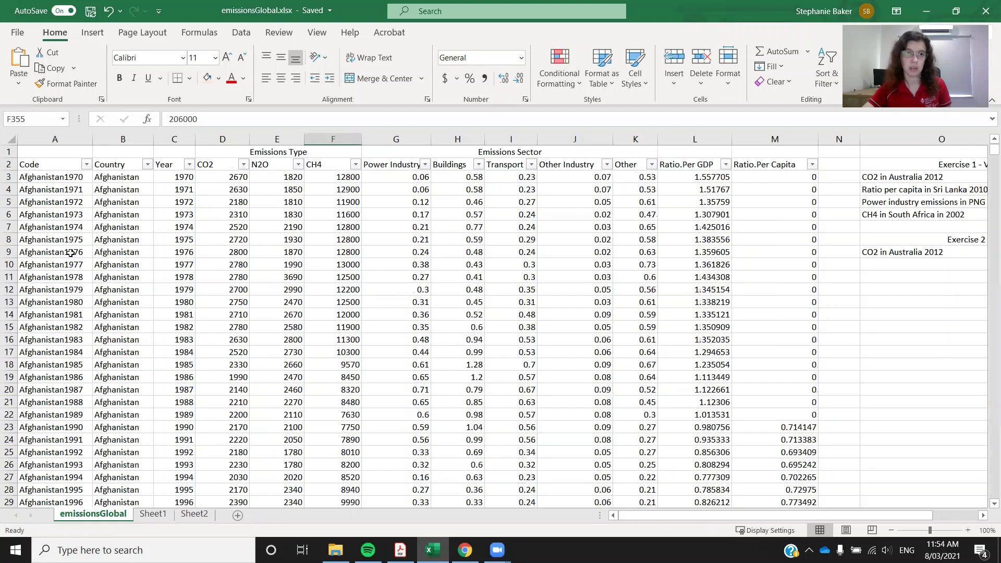
pyautogui.click(147, 164)
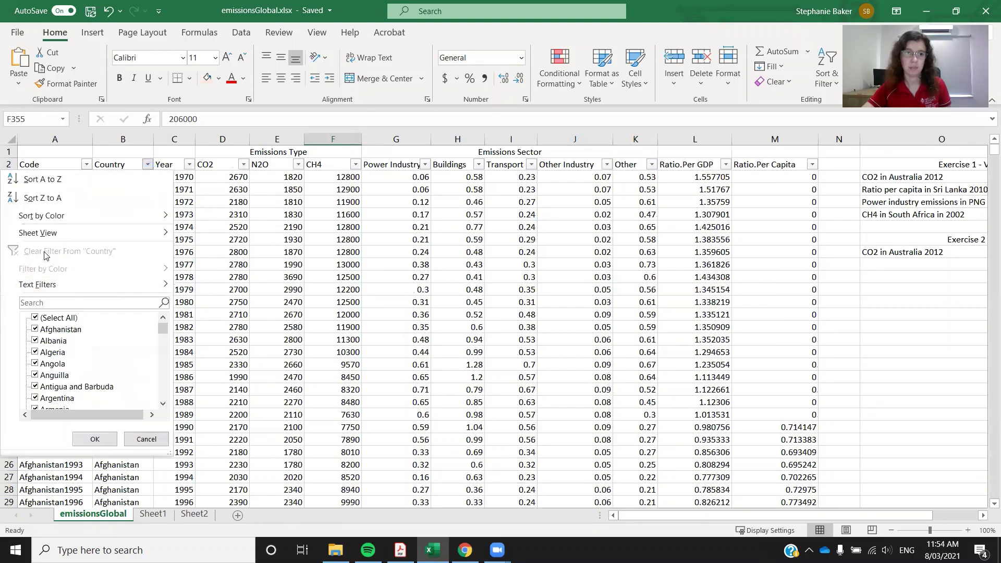
pyautogui.click(153, 437)
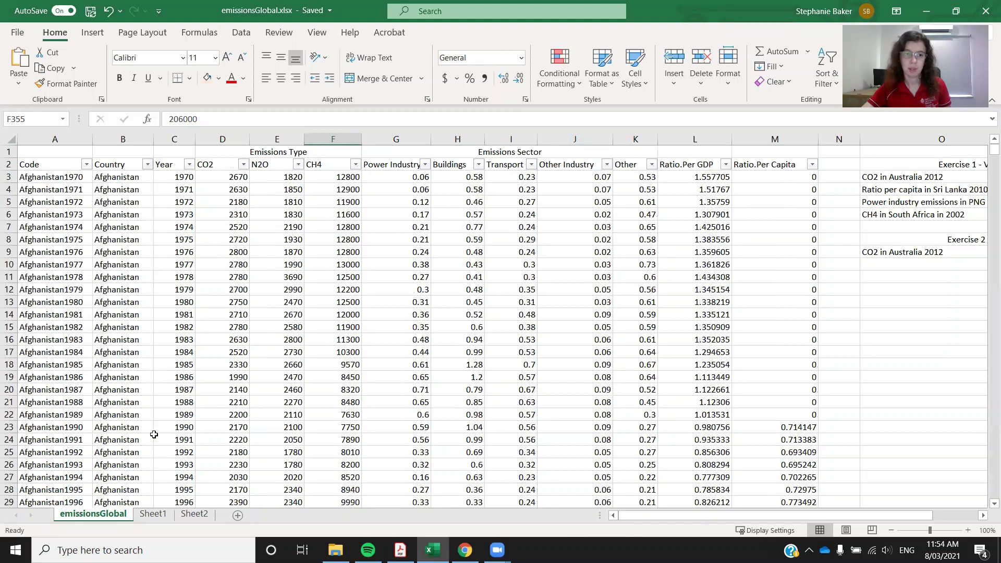
pyautogui.scroll(-1, 308, 364)
pyautogui.scroll(1, 522, 406)
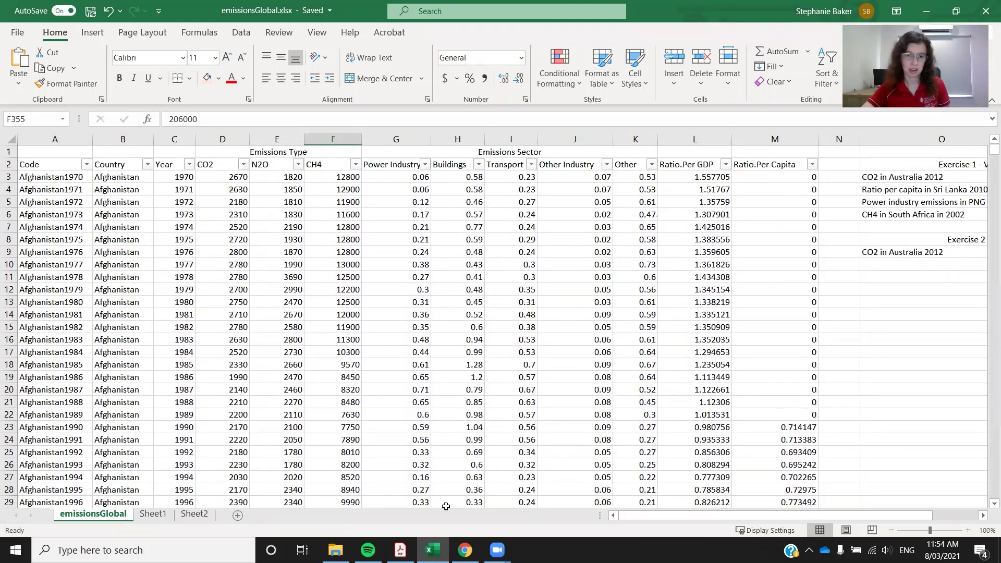
# Switch to the exercise PDF in Acrobat and read the second Exercise 5 task about the year and CO2 filters.
pyautogui.hotkey('alt', 'Tab')
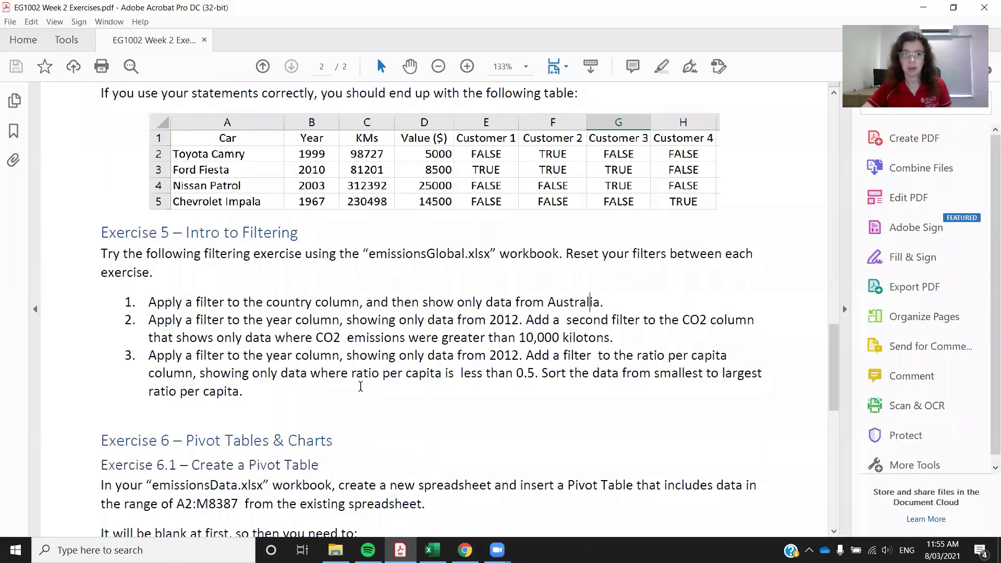
pyautogui.moveTo(149, 321); pyautogui.dragTo(519, 320)
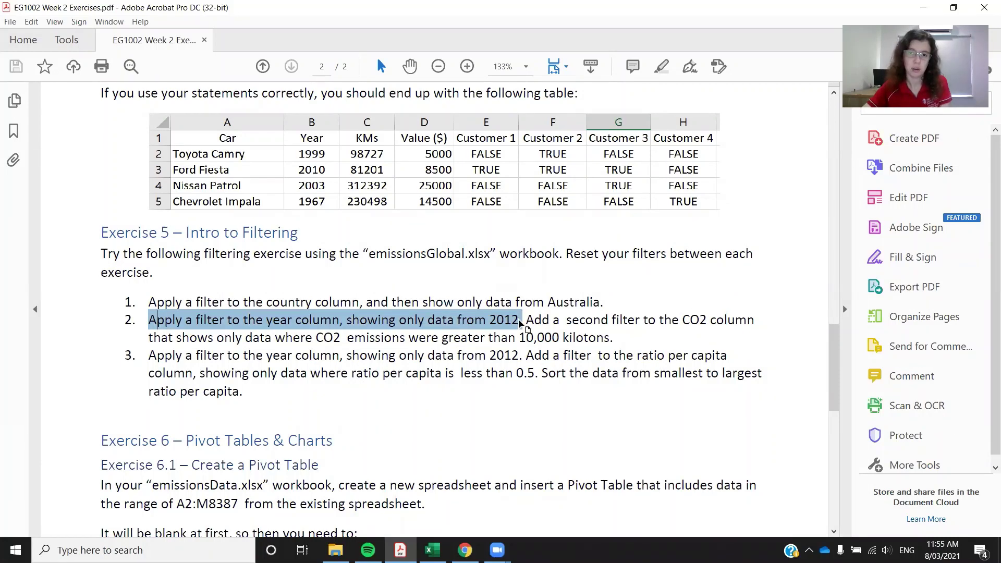
pyautogui.click(519, 320)
pyautogui.moveTo(526, 320); pyautogui.dragTo(595, 336)
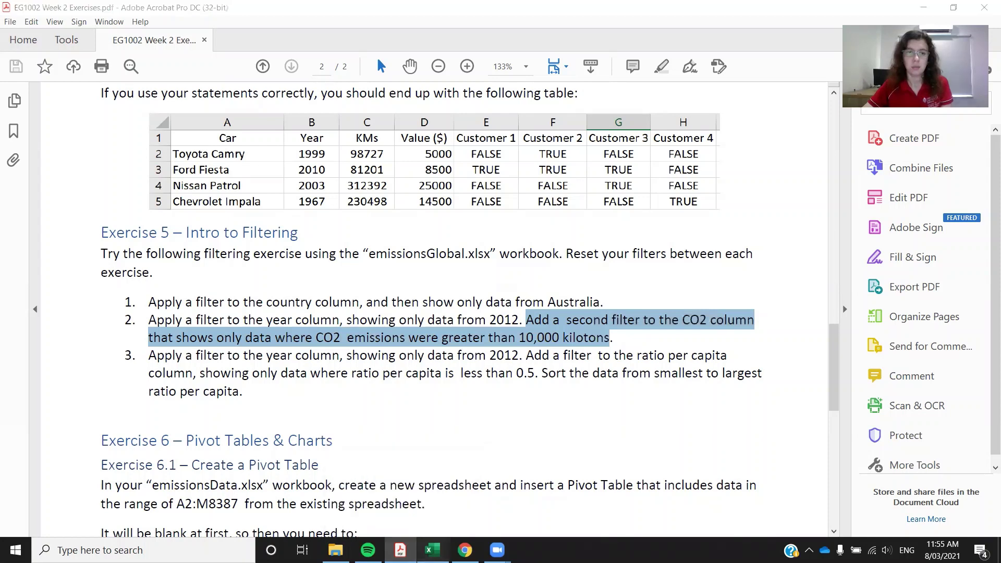
# Switch back to Excel and filter the Year column to show only 2012.
pyautogui.click(433, 550)
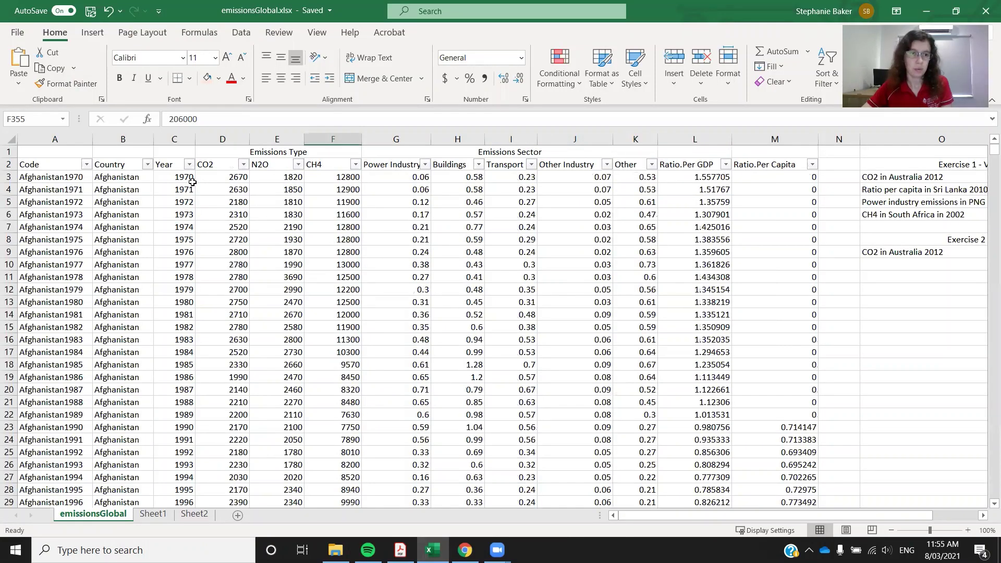
pyautogui.click(188, 165)
pyautogui.click(56, 319)
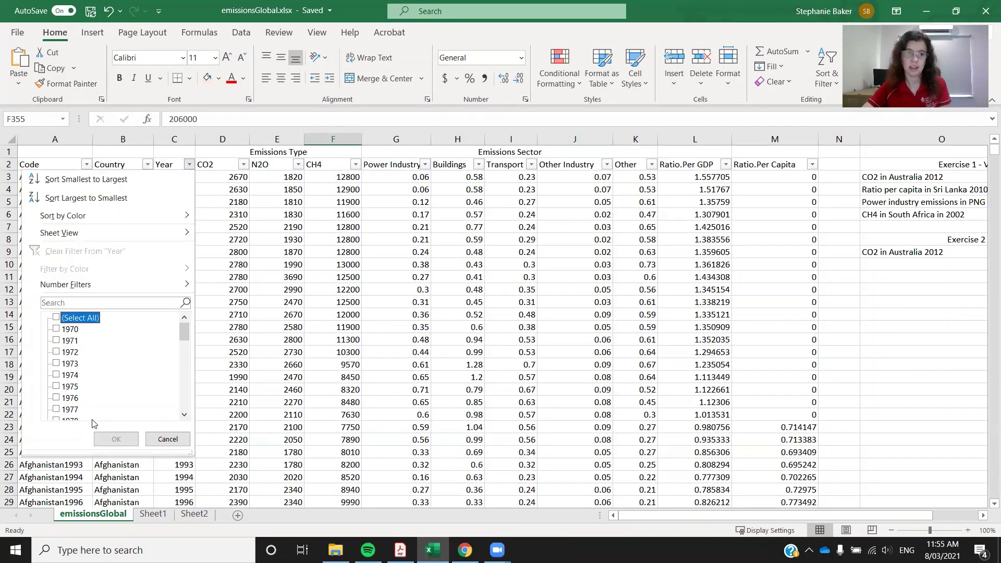
pyautogui.scroll(-6, 135, 406)
pyautogui.scroll(-6, 134, 406)
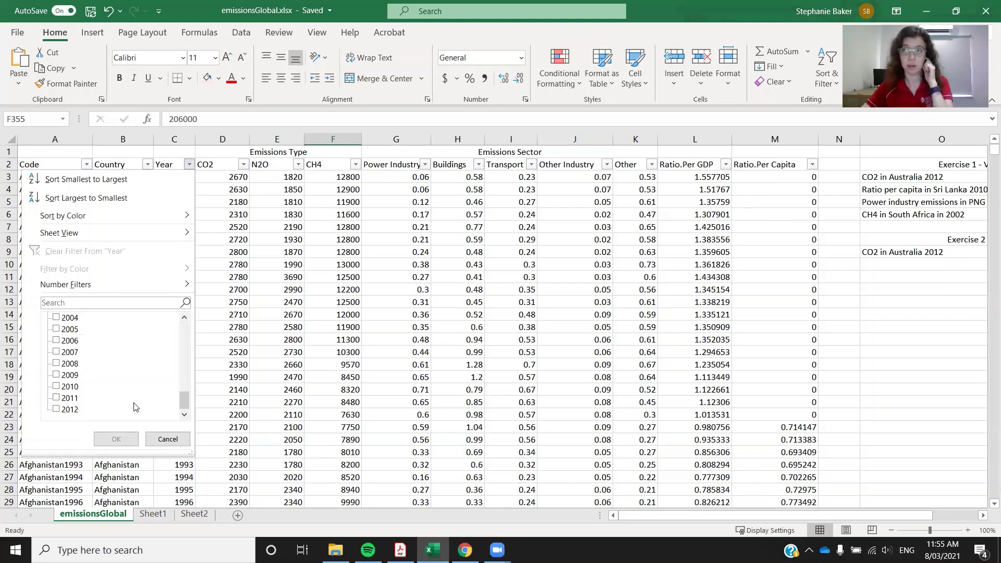
pyautogui.click(56, 409)
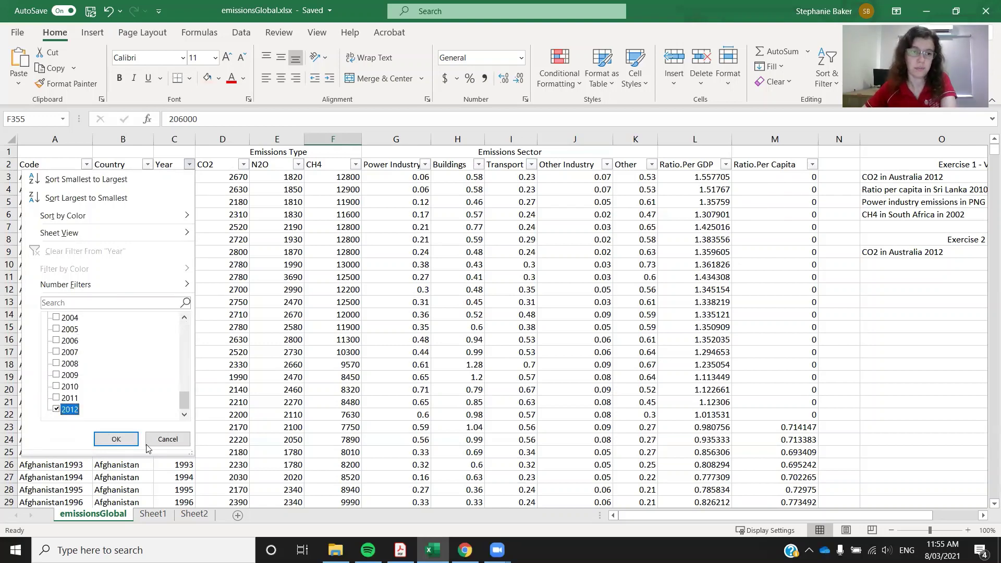
pyautogui.click(116, 440)
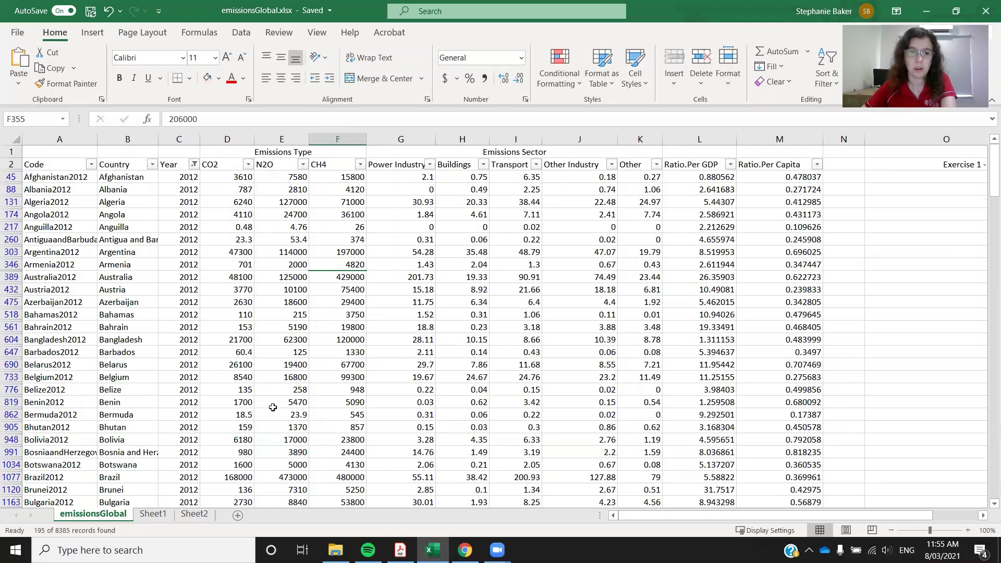
# Add a number filter to the CO2 column showing only rows with values greater than 10000.
pyautogui.click(248, 165)
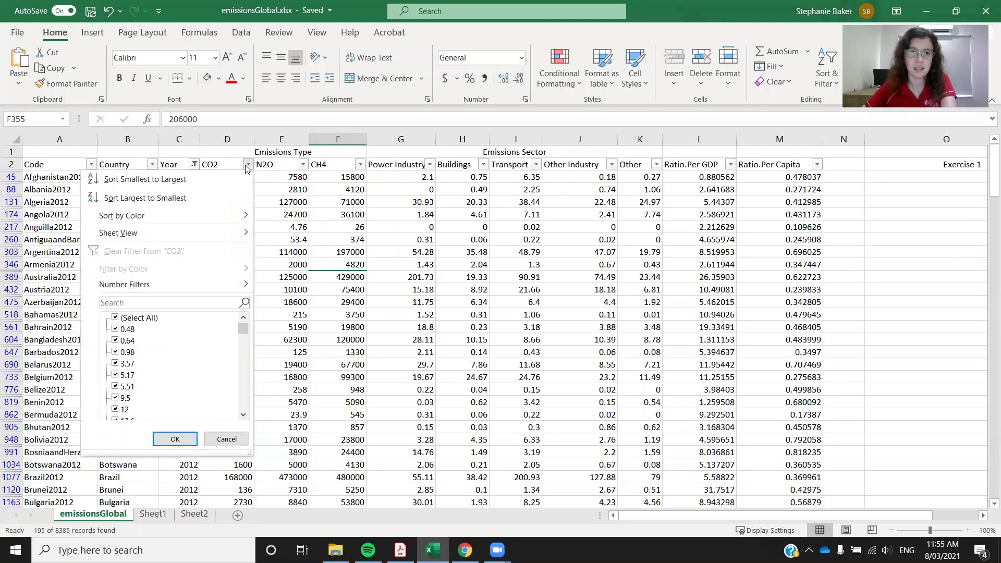
pyautogui.click(248, 166)
pyautogui.click(247, 165)
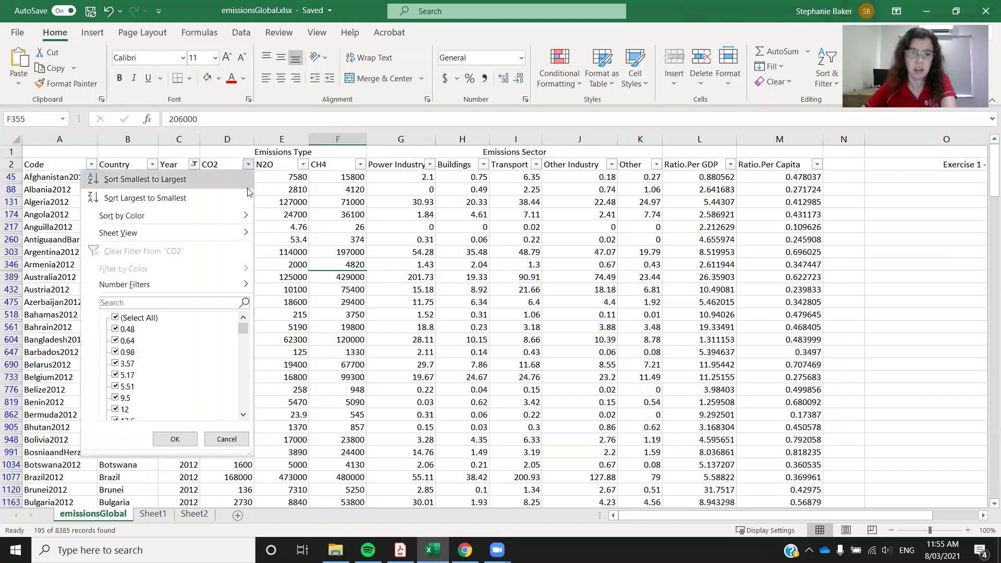
pyautogui.moveTo(207, 284)
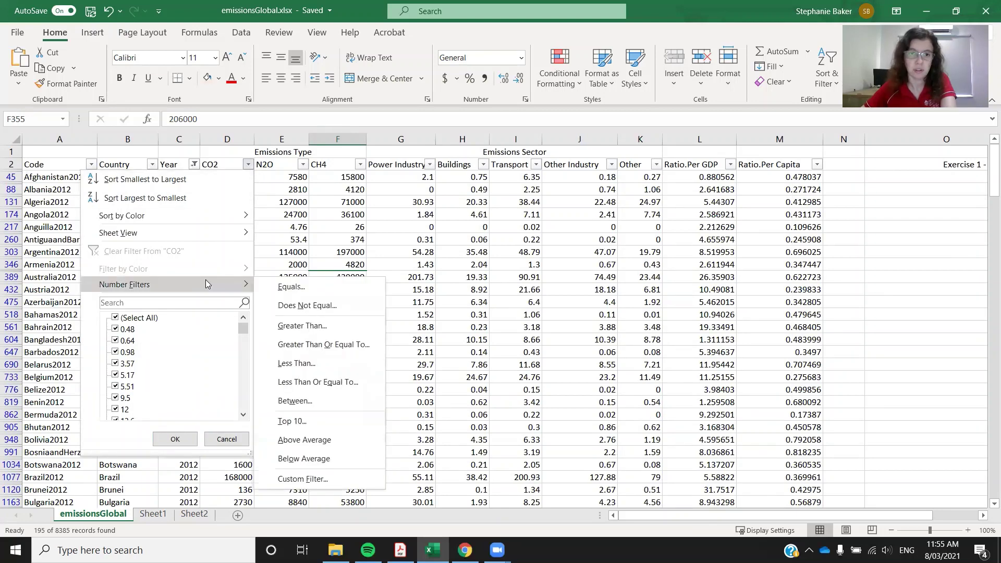
pyautogui.click(331, 328)
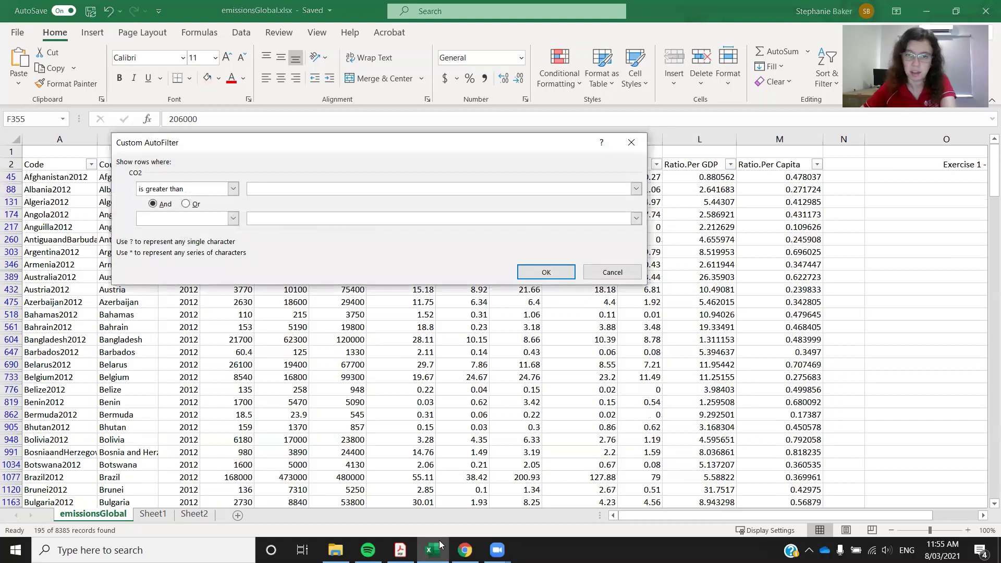
pyautogui.click(399, 550)
pyautogui.hotkey('alt', 'Tab')
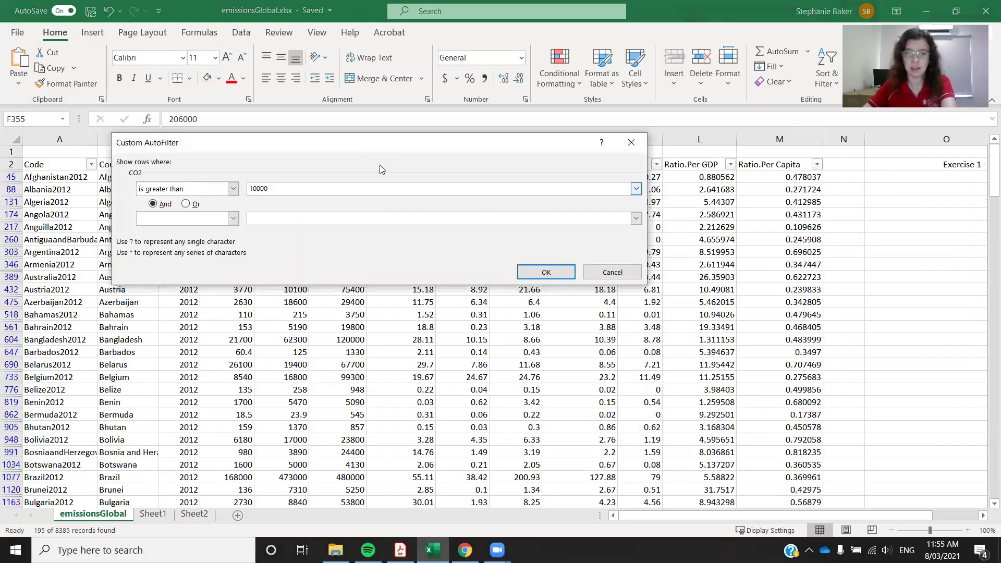
pyautogui.click(555, 275)
pyautogui.click(555, 274)
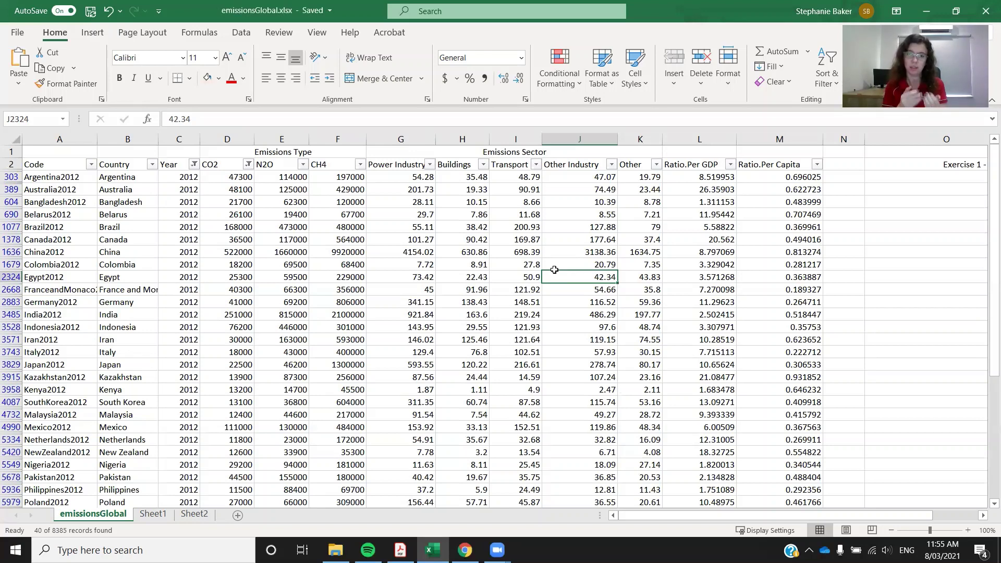
# Review the filtered 2012 rows down the CO2 column to check that the values meet the filter criteria.
pyautogui.scroll(-3, 579, 283)
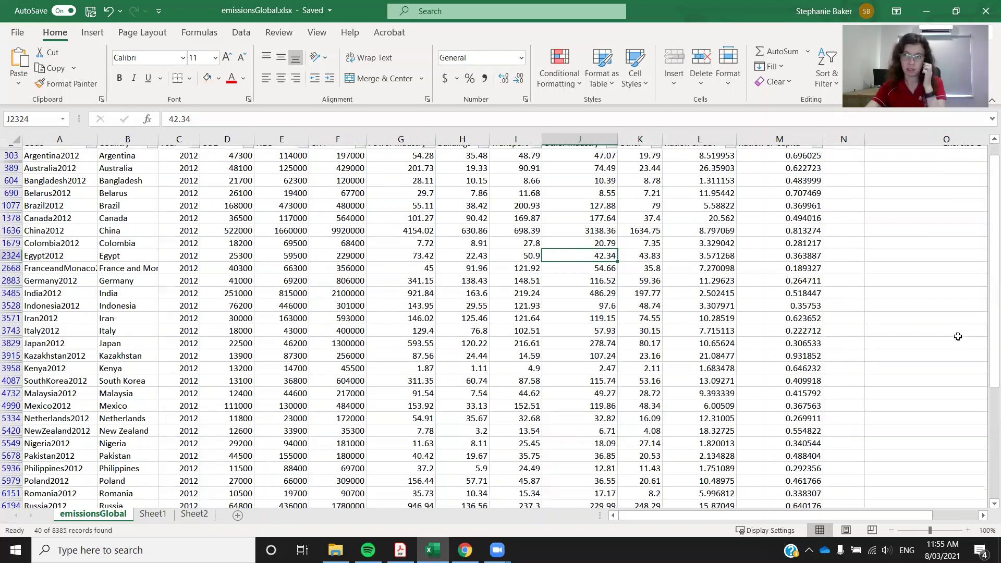
pyautogui.scroll(3, 941, 354)
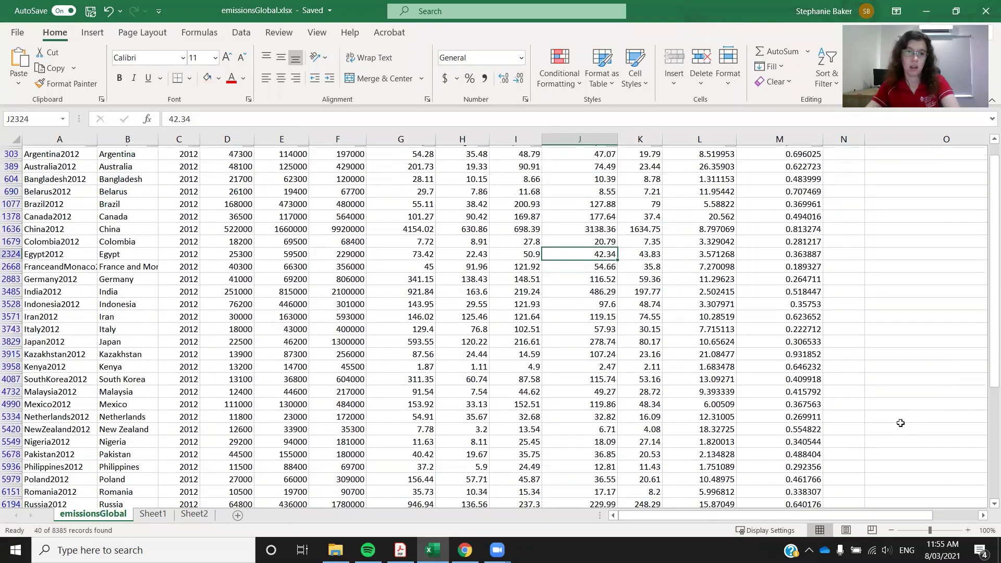
pyautogui.moveTo(239, 189); pyautogui.dragTo(239, 436)
pyautogui.click(239, 439)
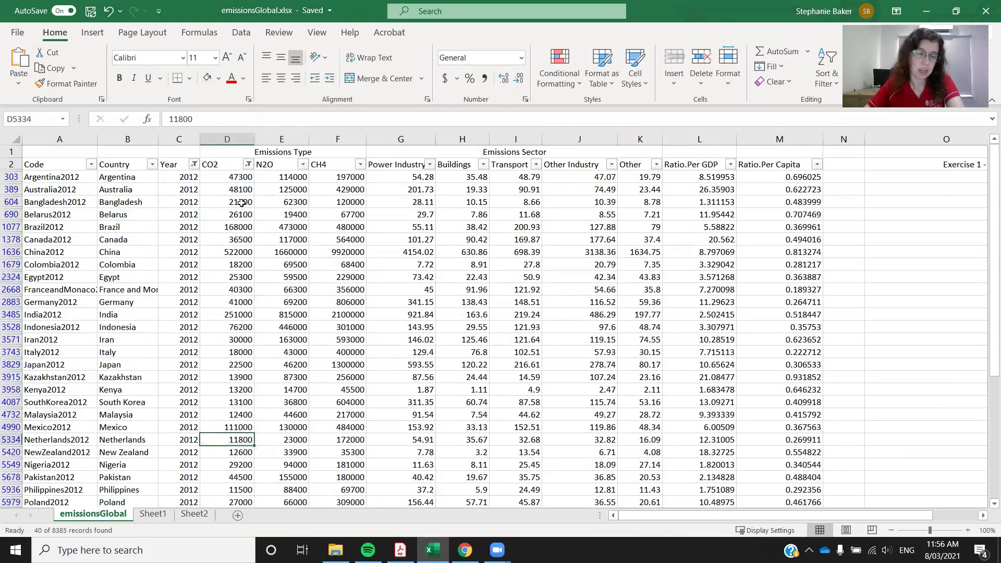
pyautogui.scroll(-2, 241, 202)
pyautogui.scroll(2, 202, 269)
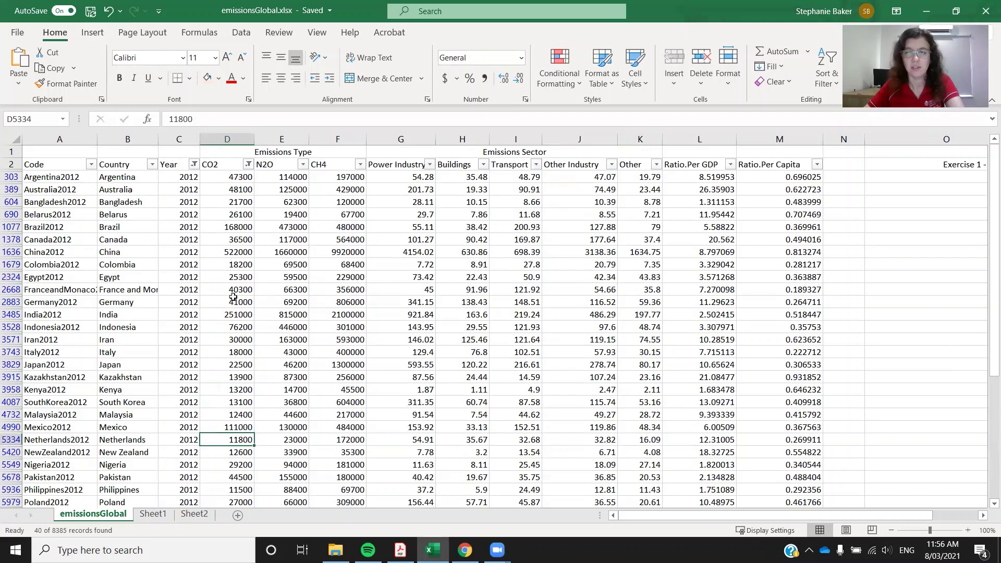
pyautogui.scroll(-6, 235, 292)
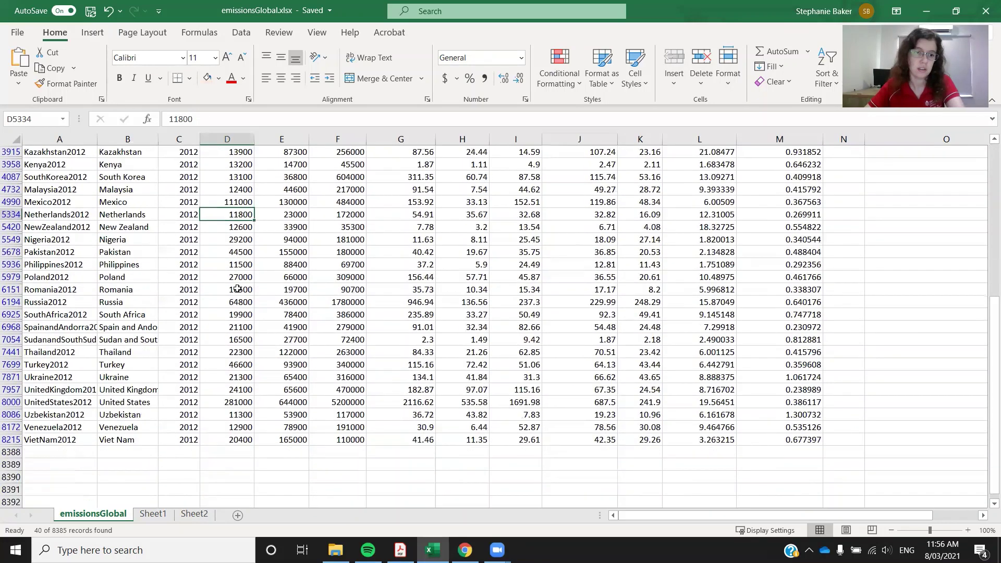
pyautogui.scroll(6, 238, 289)
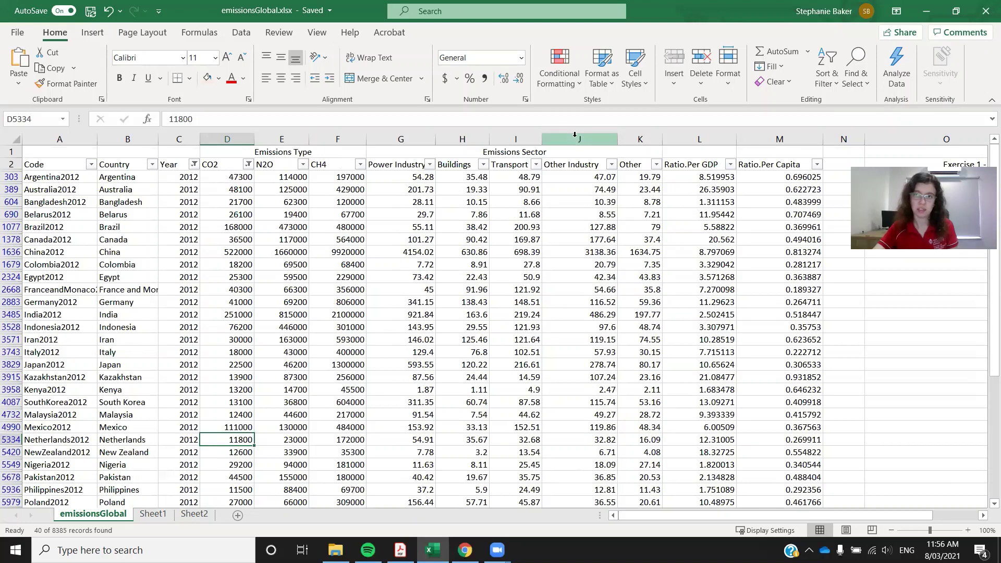
# Clear all filters from the emissionsGlobal sheet and switch to the exercise PDF in Acrobat for the third Exercise 5 task.
pyautogui.click(825, 85)
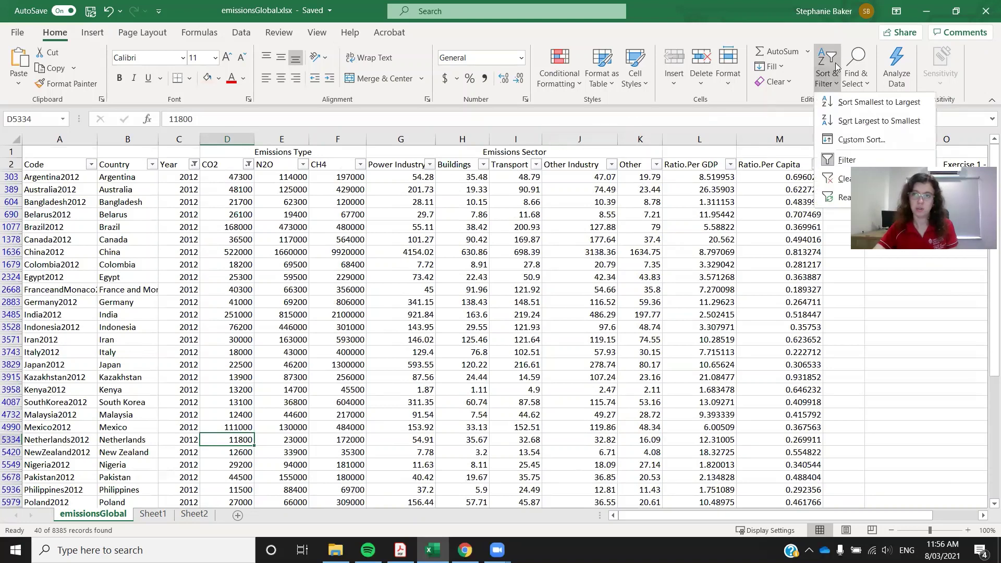
pyautogui.click(846, 180)
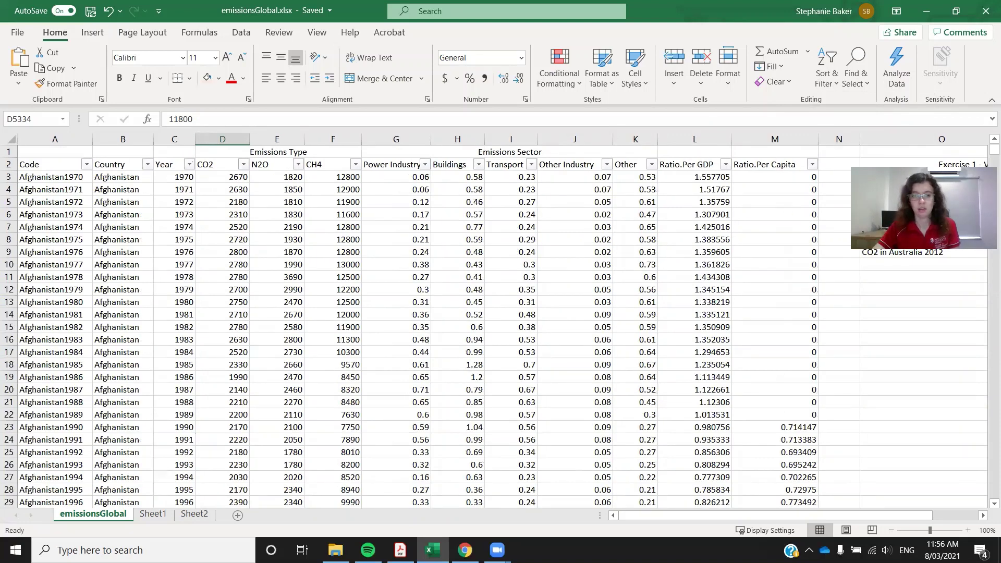
pyautogui.moveTo(400, 550)
pyautogui.click(412, 456)
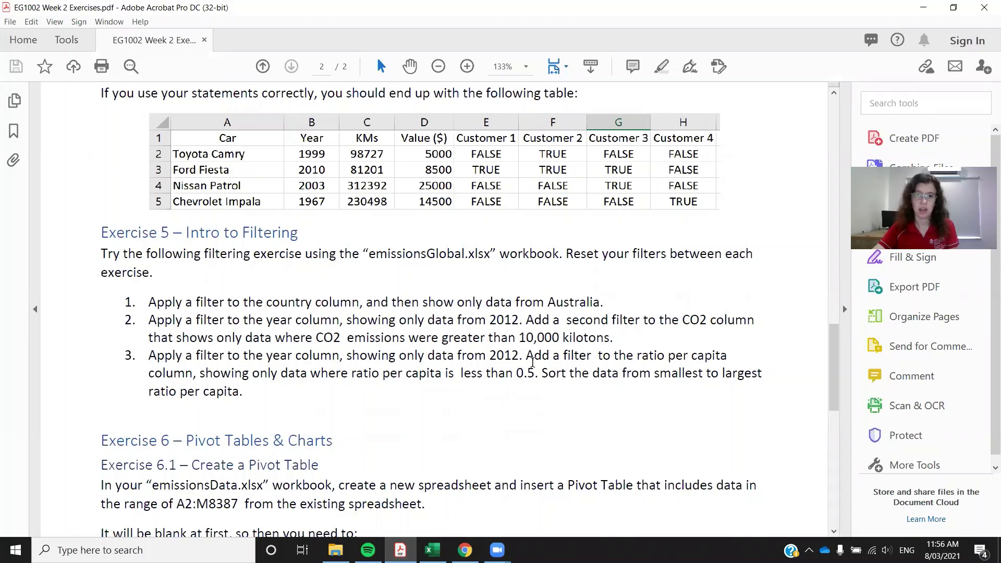
# Read the third Exercise 5 task, switch back to Excel and filter the Year column to show only 2012.
pyautogui.moveTo(524, 360); pyautogui.dragTo(524, 381)
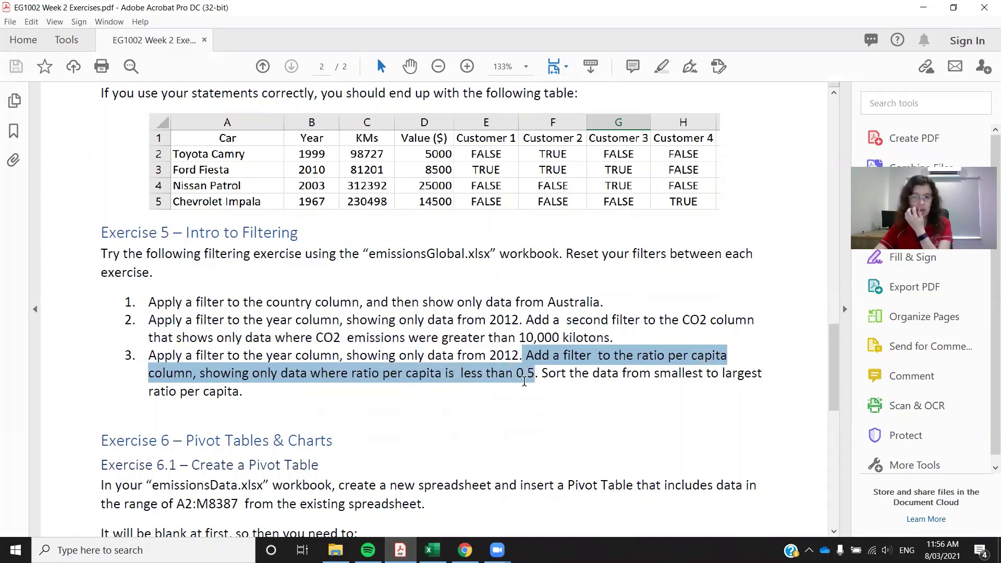
pyautogui.click(538, 380)
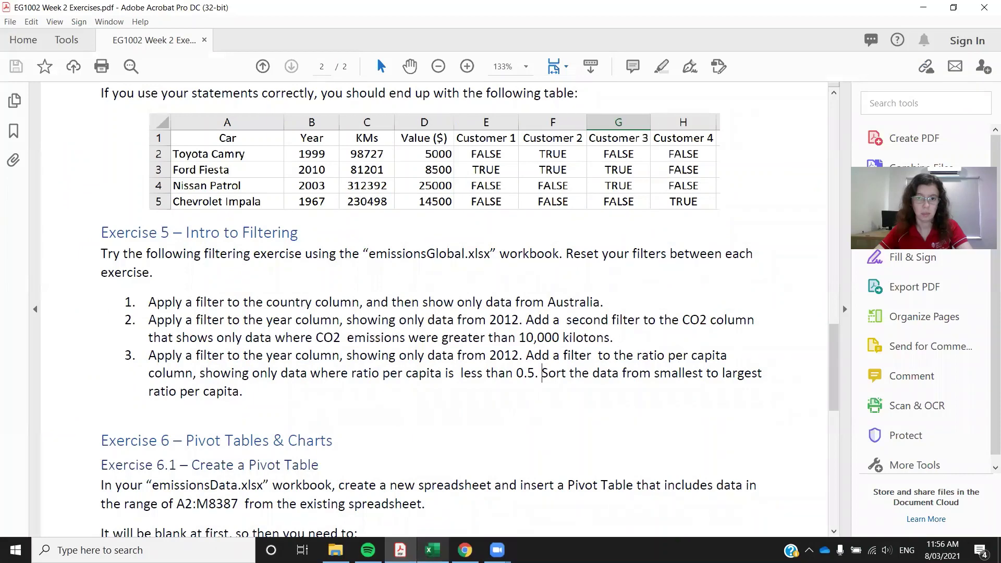
pyautogui.click(432, 550)
pyautogui.click(189, 164)
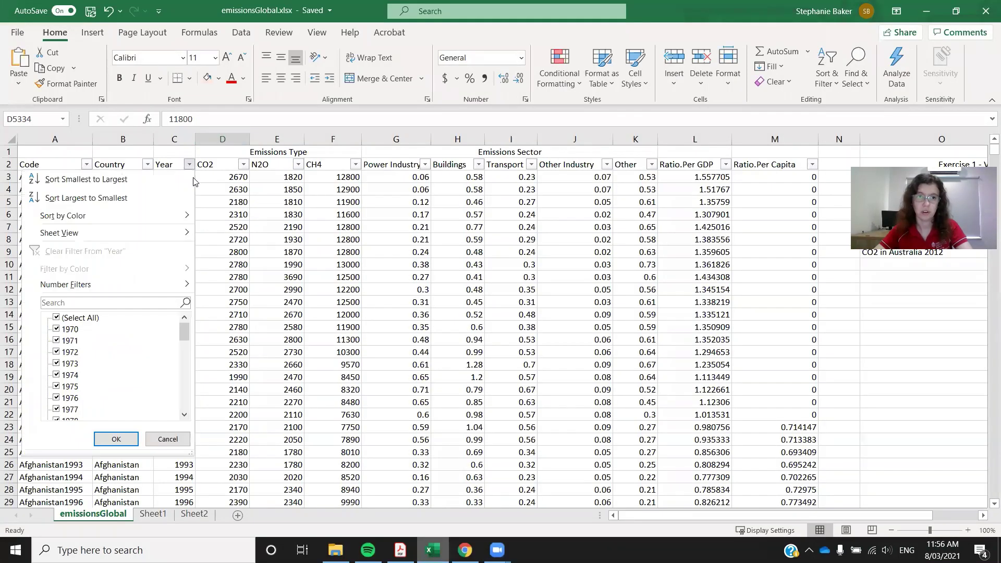
pyautogui.click(56, 318)
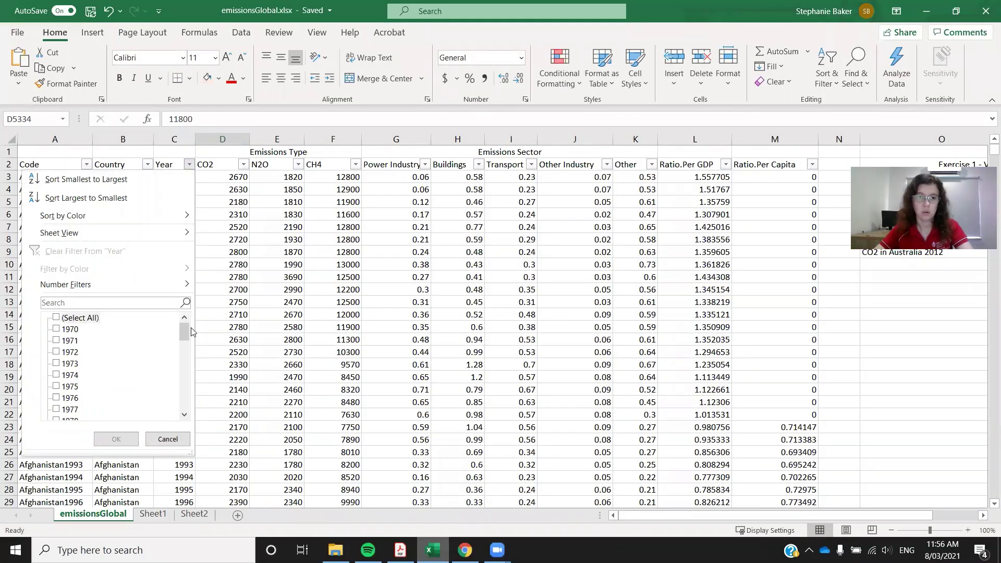
pyautogui.scroll(-12, 102, 412)
pyautogui.click(57, 409)
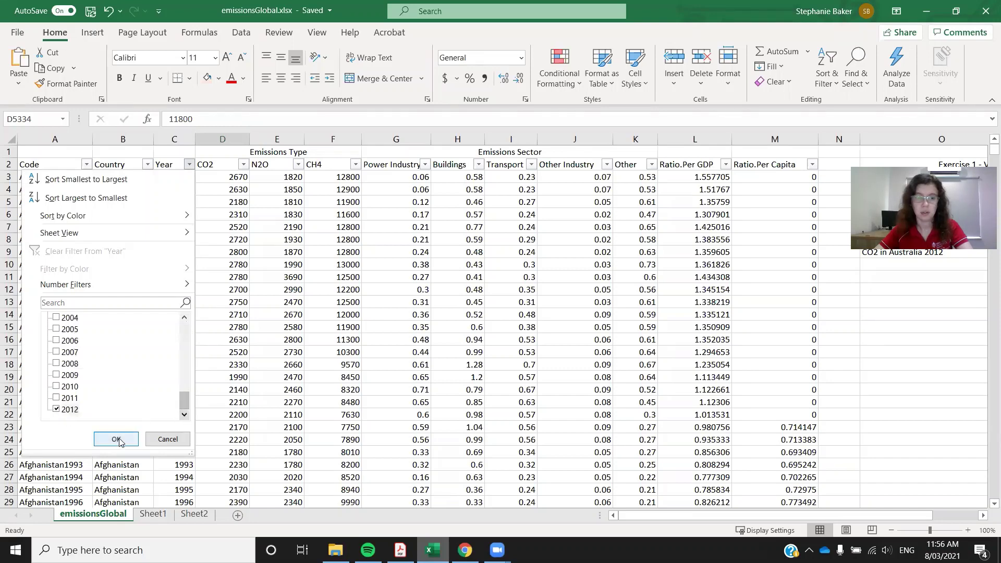
pyautogui.click(116, 439)
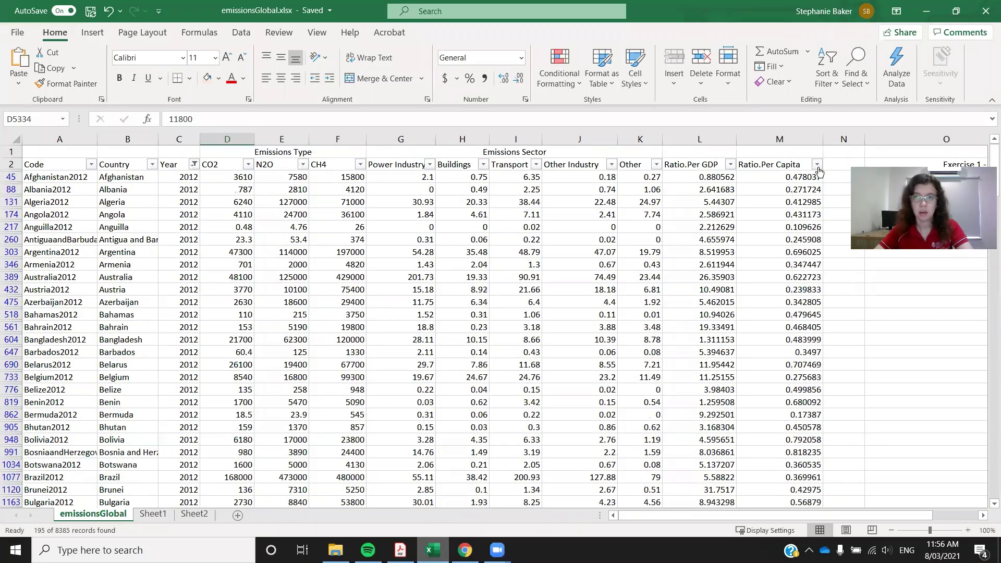
# Add a number filter to the Ratio.Per Capita column showing only rows with values less than 0.5.
pyautogui.click(817, 165)
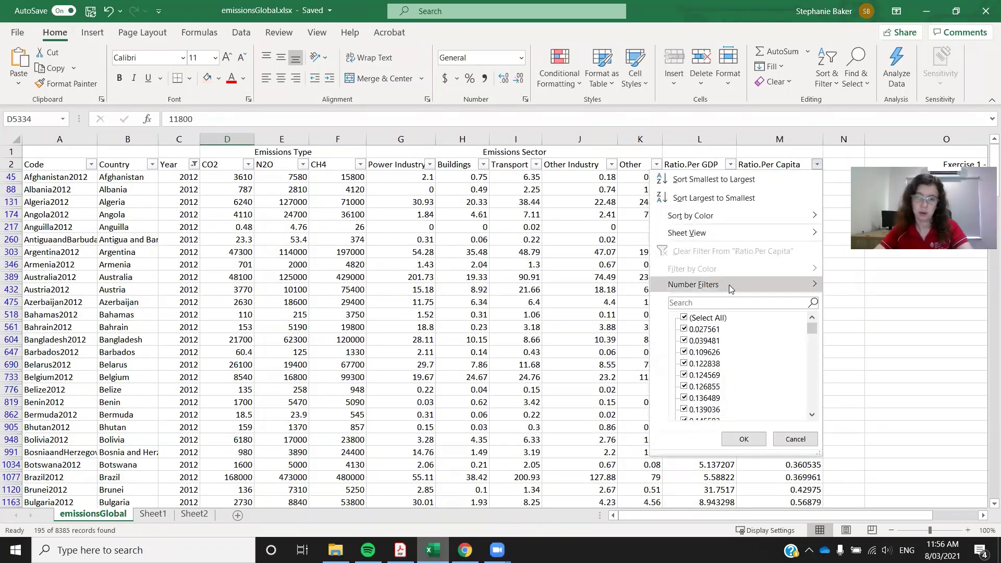
pyautogui.moveTo(729, 284)
pyautogui.click(875, 367)
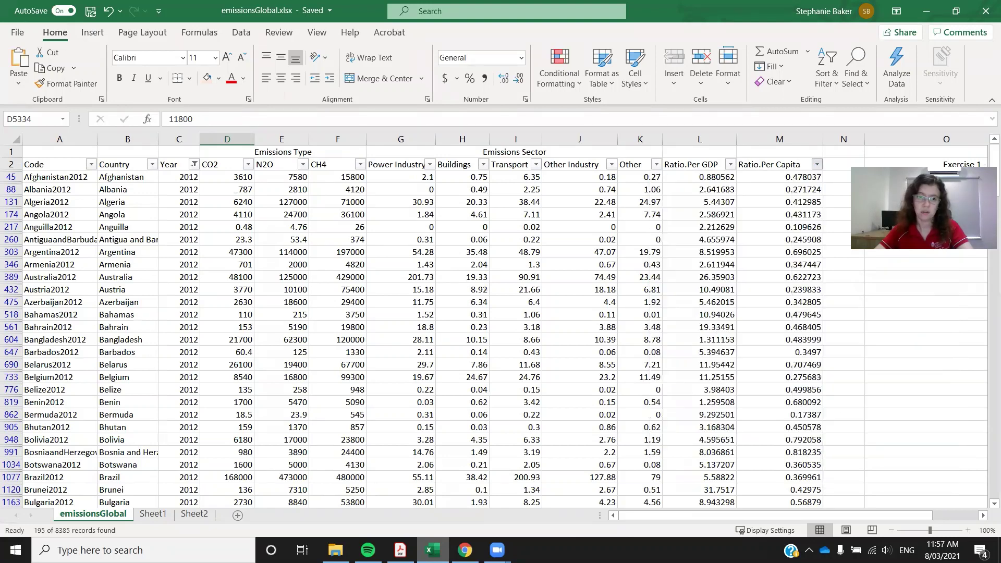
pyautogui.click(402, 549)
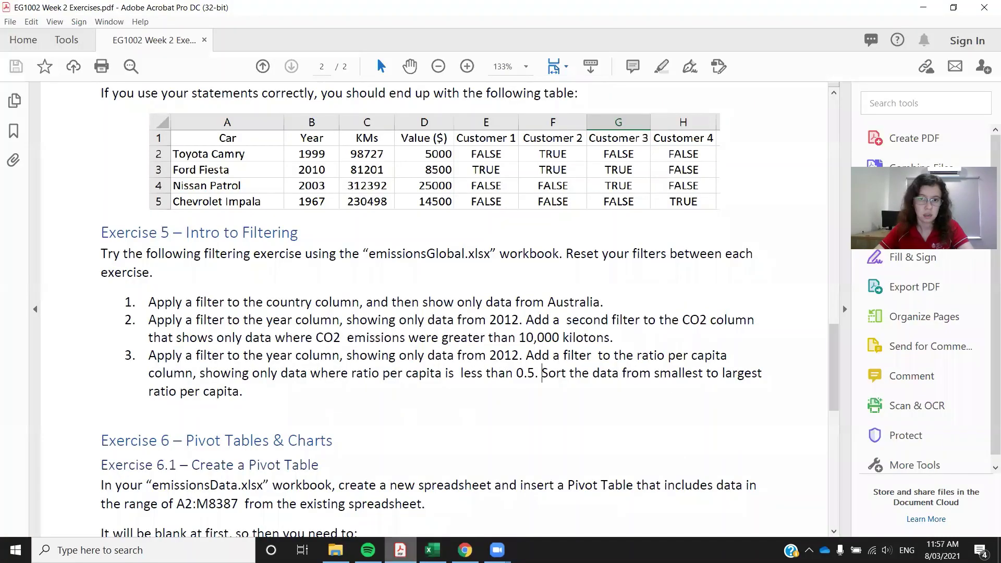
pyautogui.hotkey('alt', 'Tab')
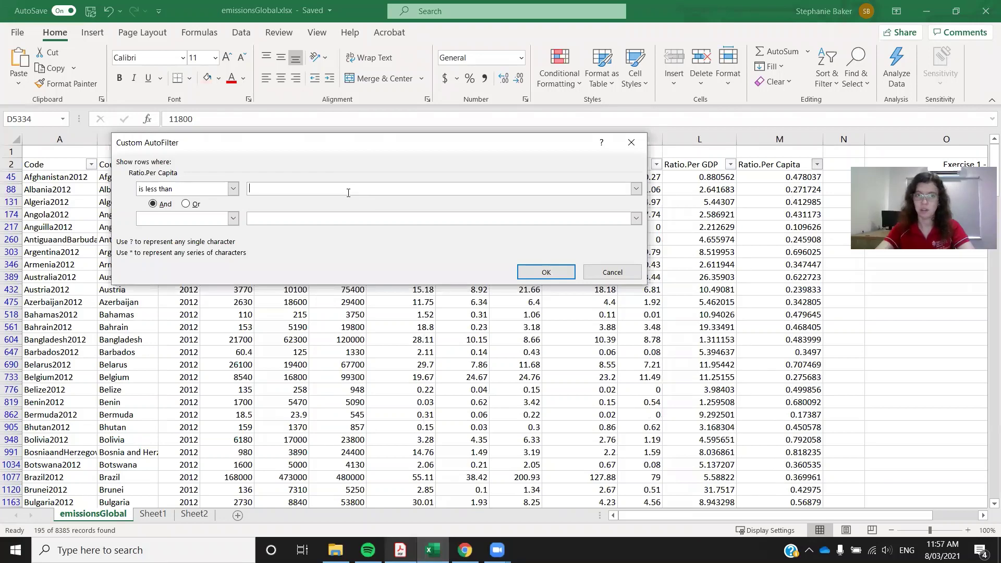
pyautogui.write('0.5')
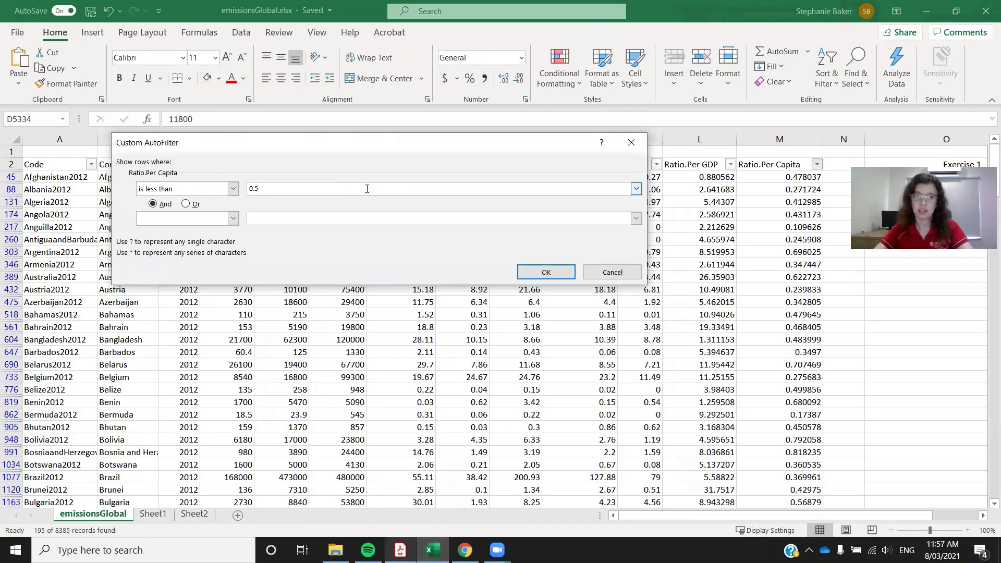
pyautogui.click(547, 272)
pyautogui.click(549, 275)
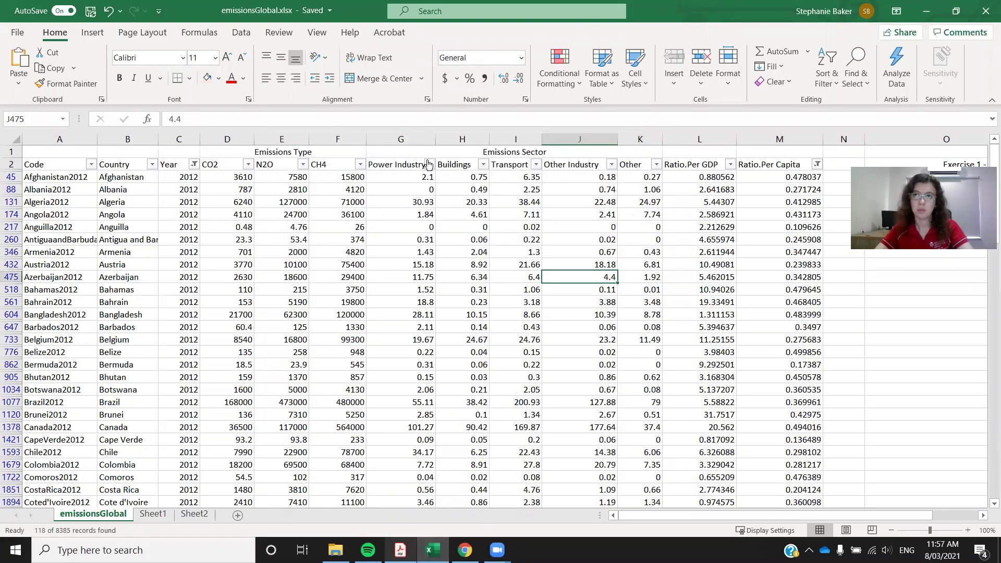
# Inspect the filtered Year and Ratio.Per Capita columns and the filter and sort options for Ratio.Per Capita.
pyautogui.moveTo(53, 140); pyautogui.dragTo(829, 138)
pyautogui.click(784, 160)
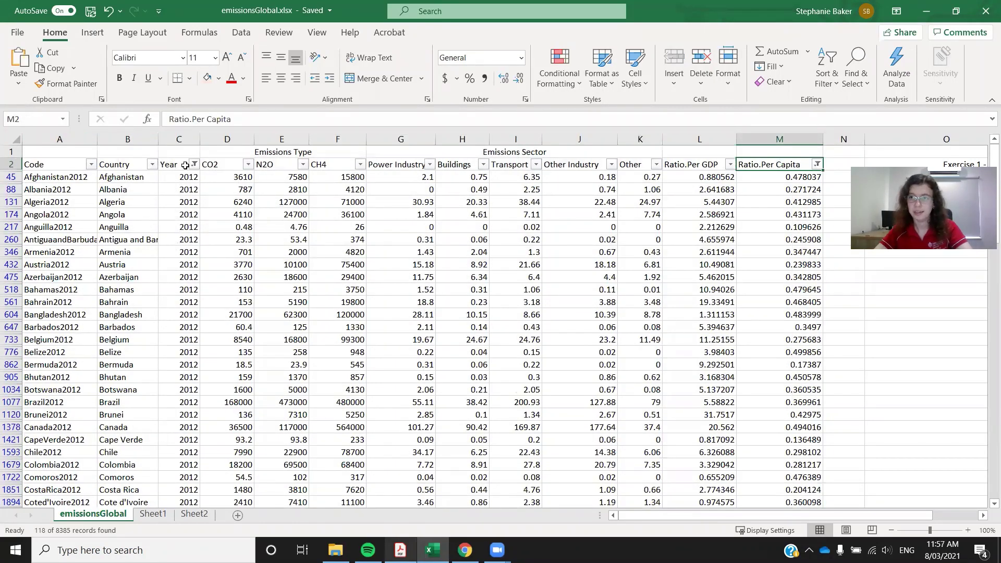
pyautogui.click(188, 137)
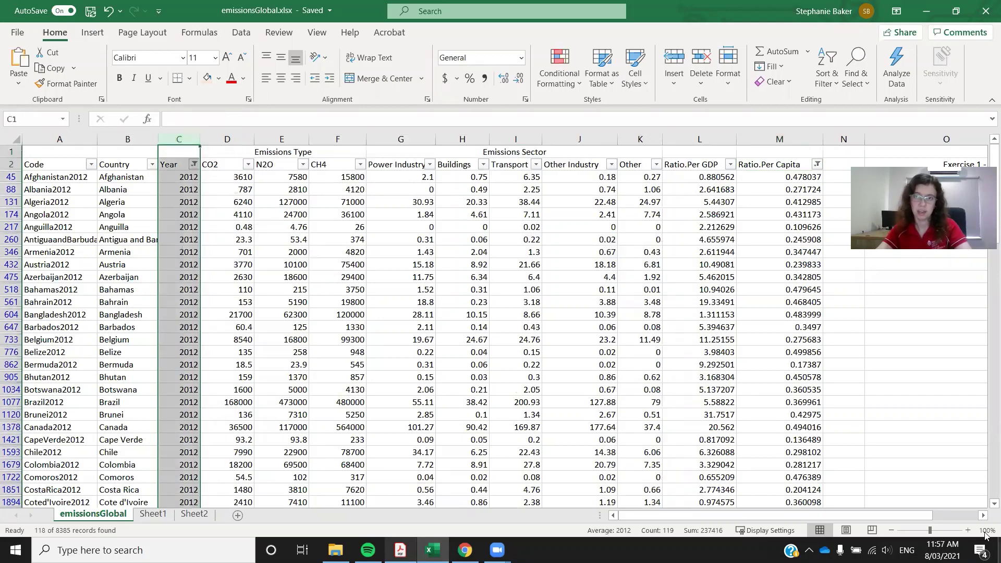
pyautogui.click(763, 137)
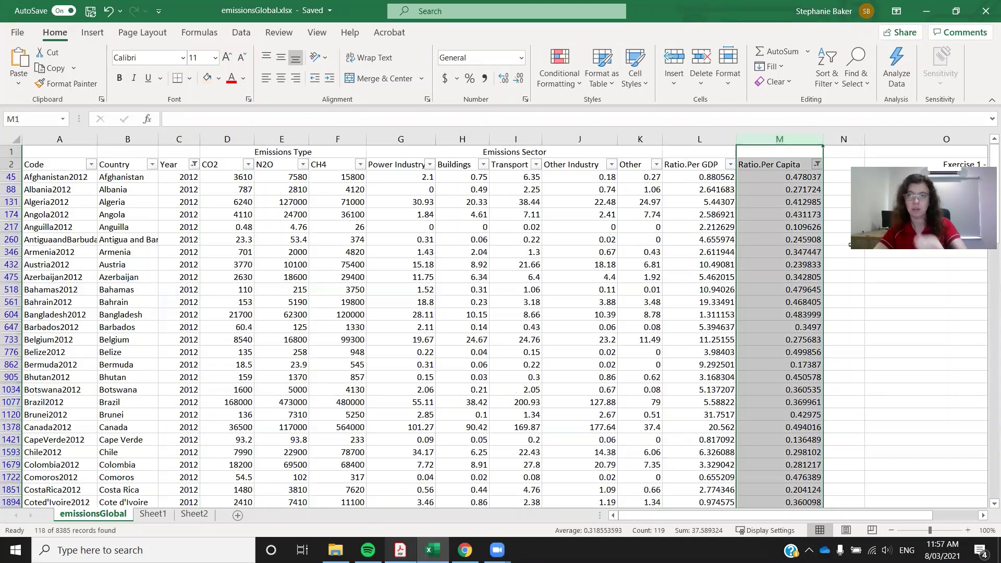
pyautogui.click(841, 164)
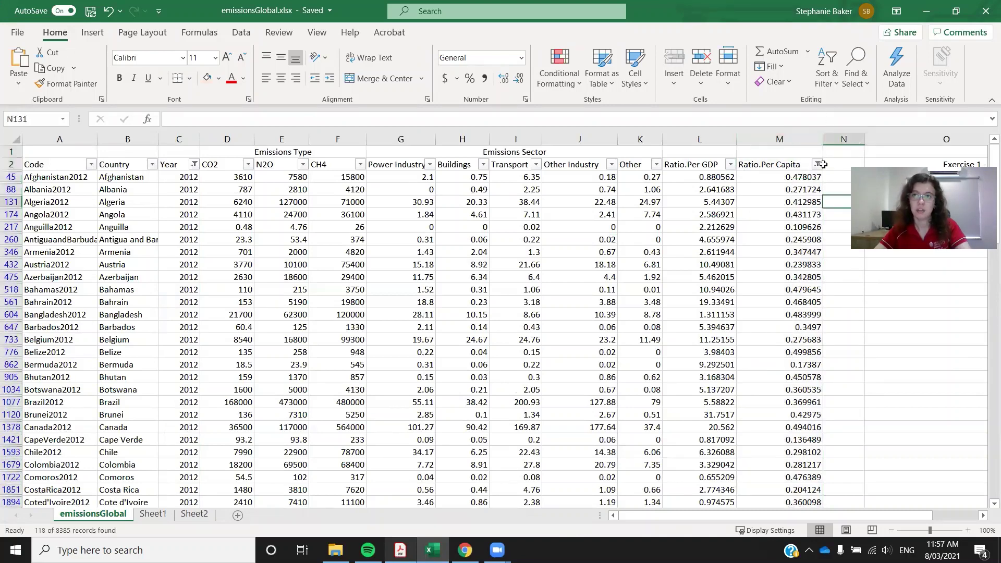
pyautogui.click(817, 165)
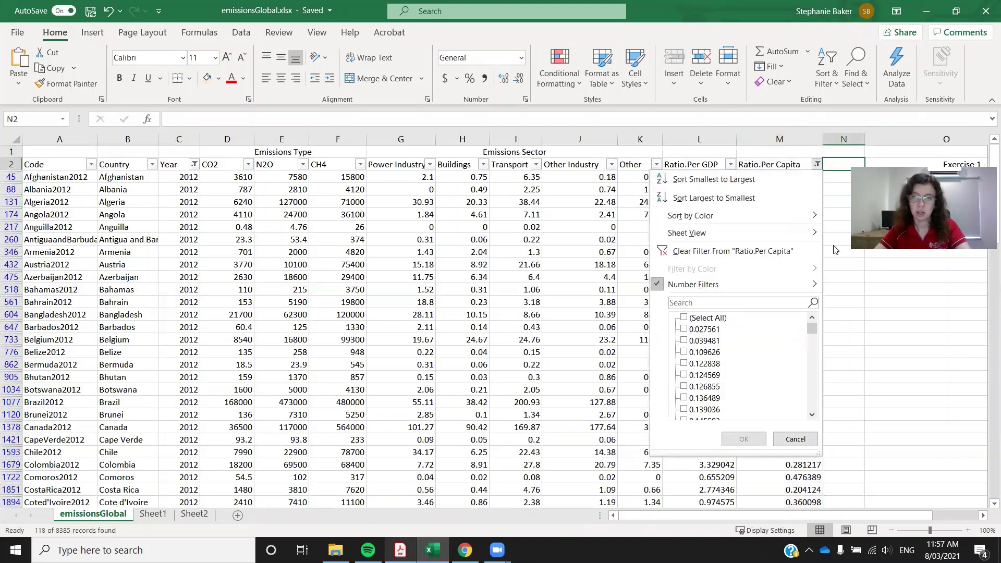
pyautogui.press('Escape')
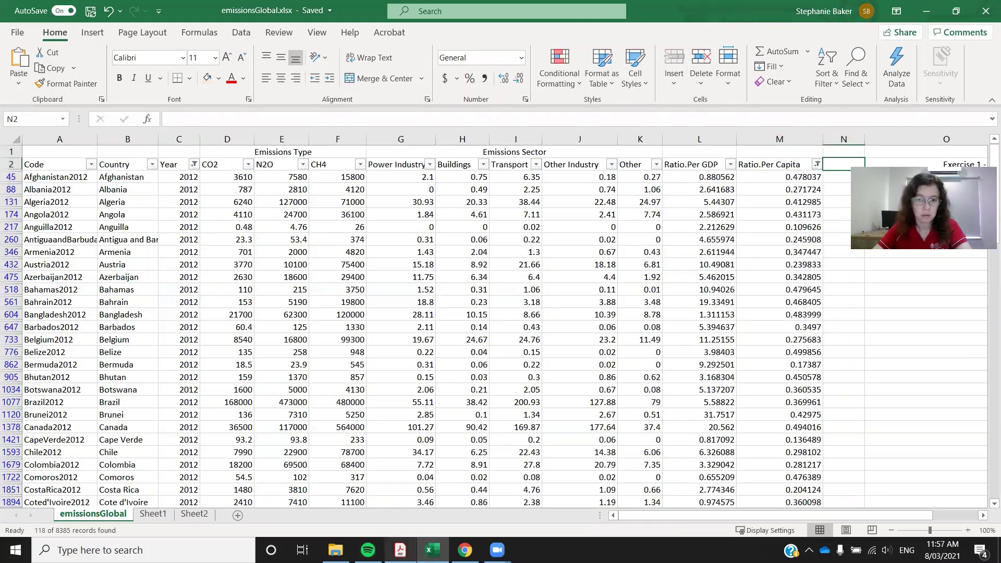
# Check the sorting instruction in the exercise PDF and sort the filtered data by Ratio.Per Capita from smallest to largest.
pyautogui.click(400, 550)
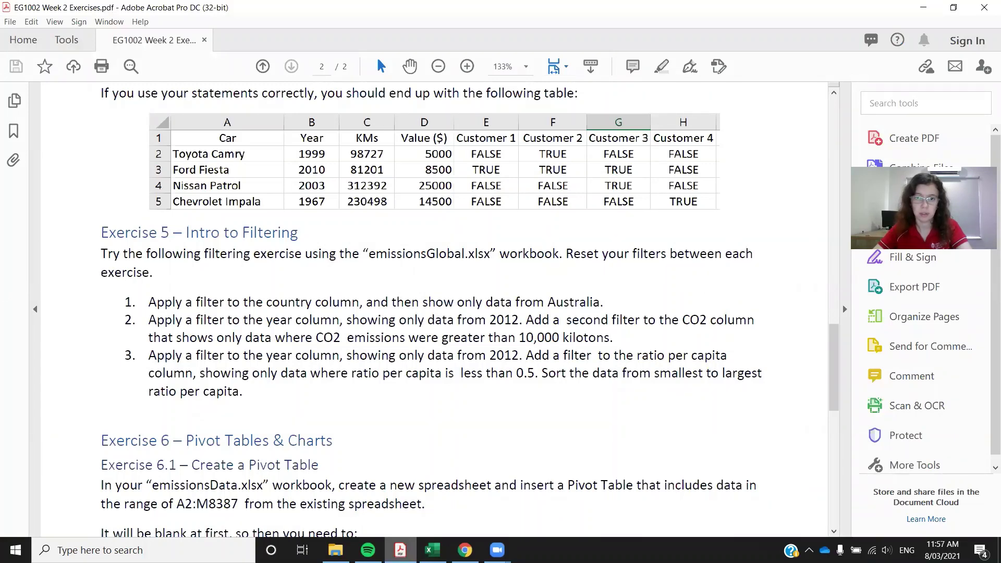
pyautogui.click(400, 550)
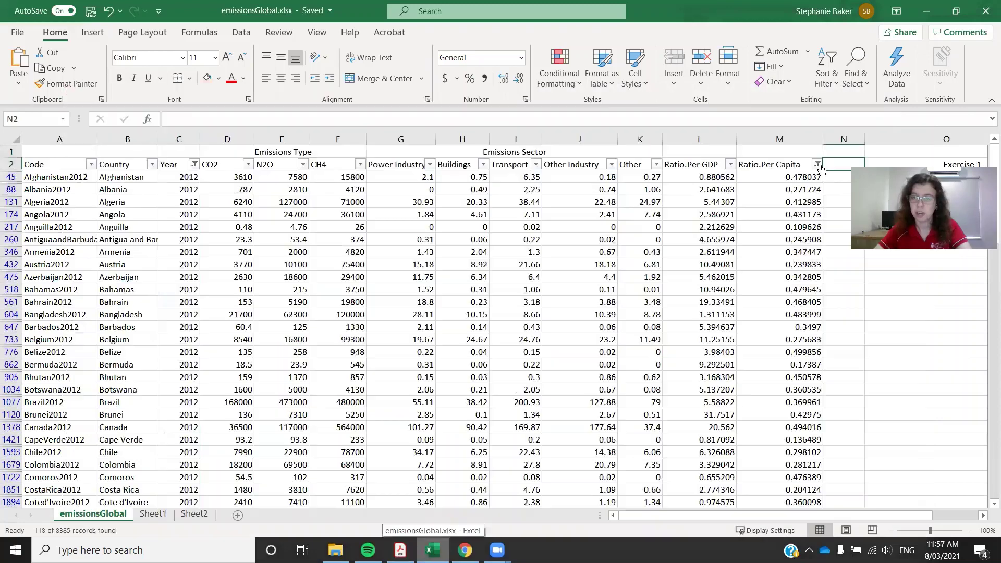
pyautogui.click(816, 164)
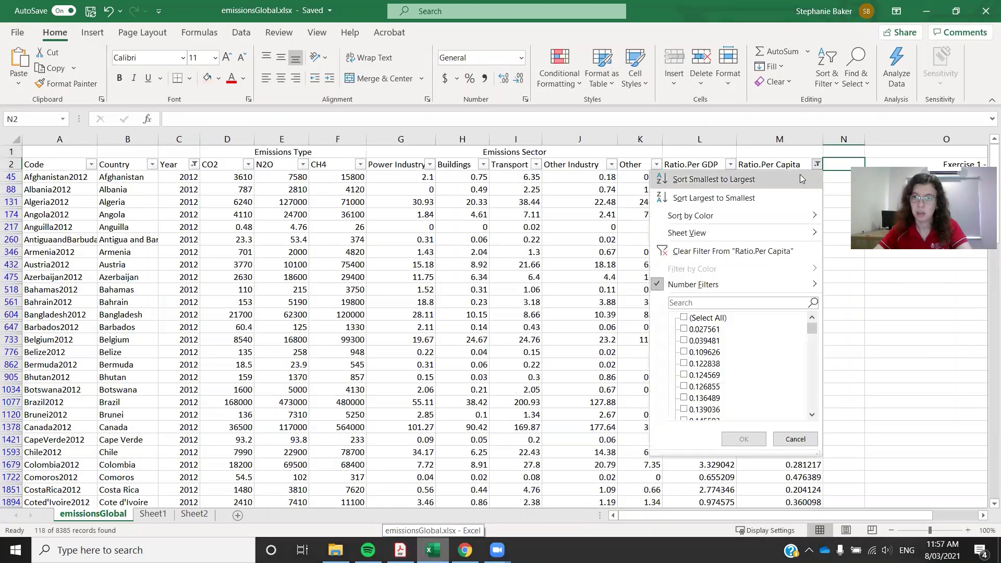
pyautogui.click(797, 175)
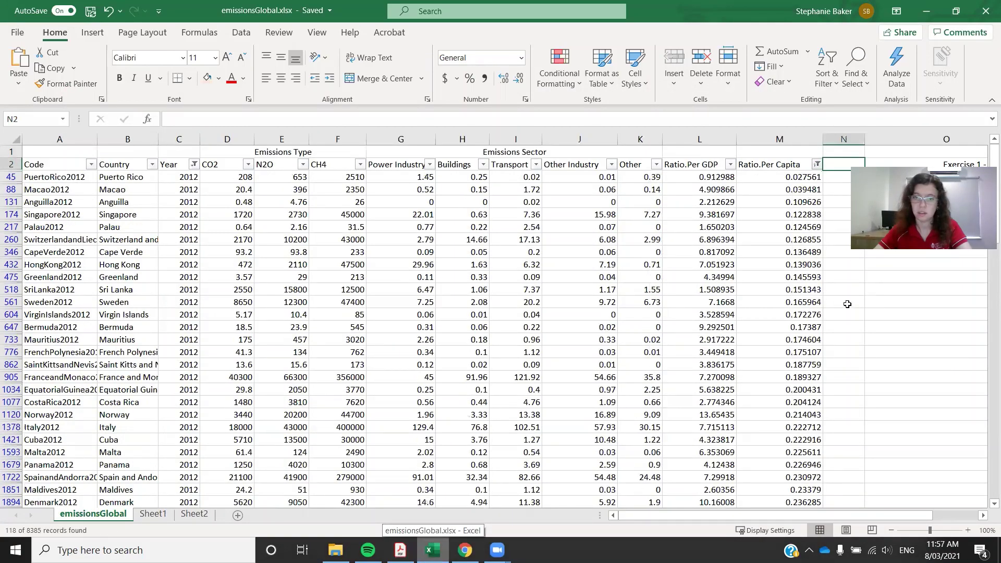
pyautogui.hotkey('alt', 'Tab')
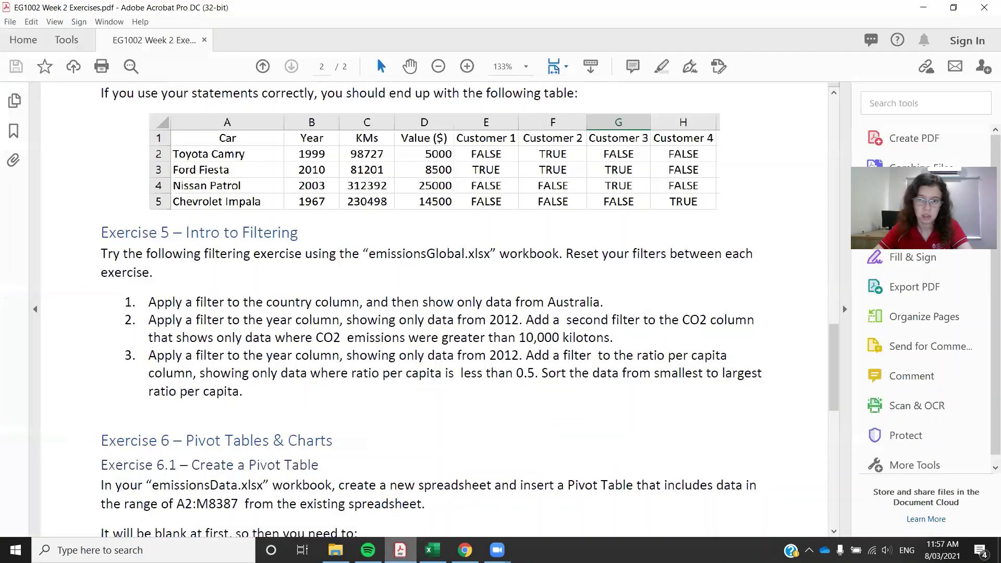
pyautogui.hotkey('alt', 'Tab')
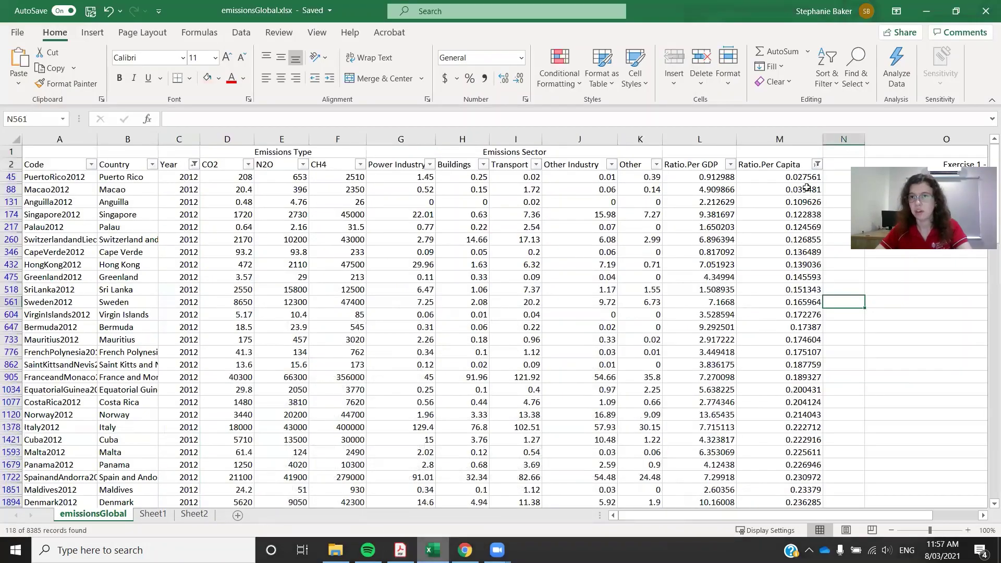
# Review the sorted 2012 rows down the Ratio.Per Capita column to check the order and the 0.5 limit.
pyautogui.click(818, 165)
pyautogui.click(818, 165)
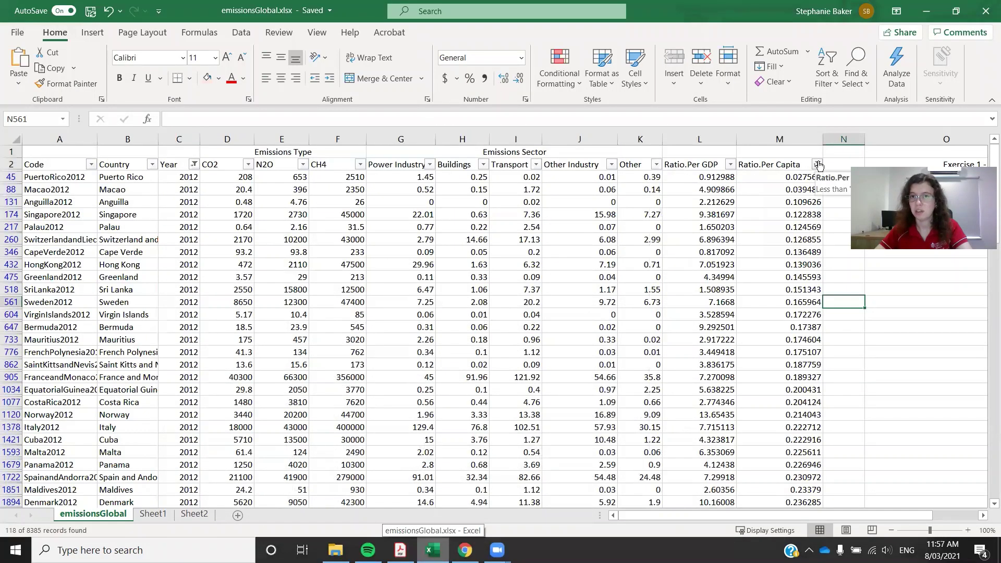
pyautogui.click(818, 165)
pyautogui.click(916, 311)
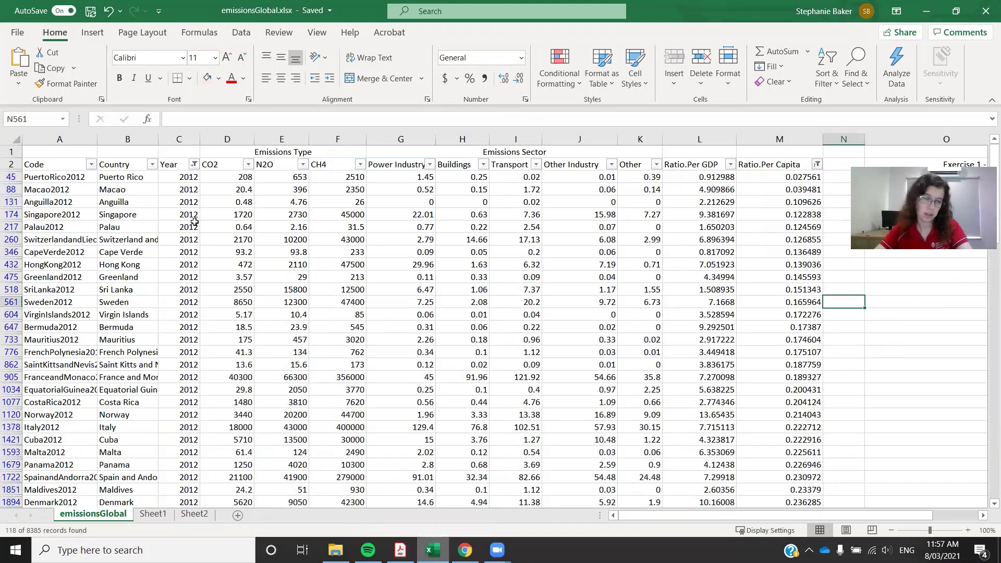
pyautogui.scroll(-5, 811, 184)
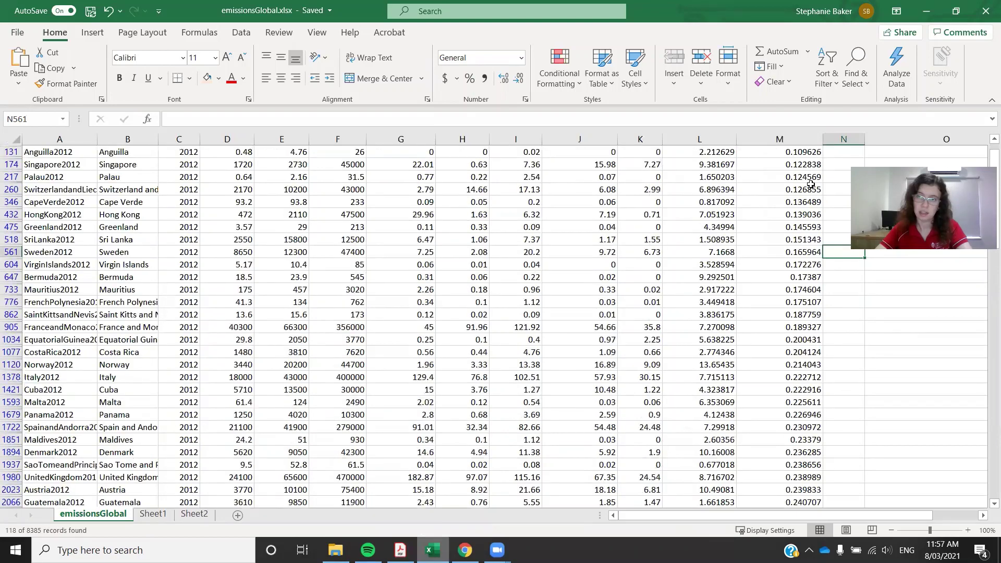
pyautogui.scroll(-11, 811, 185)
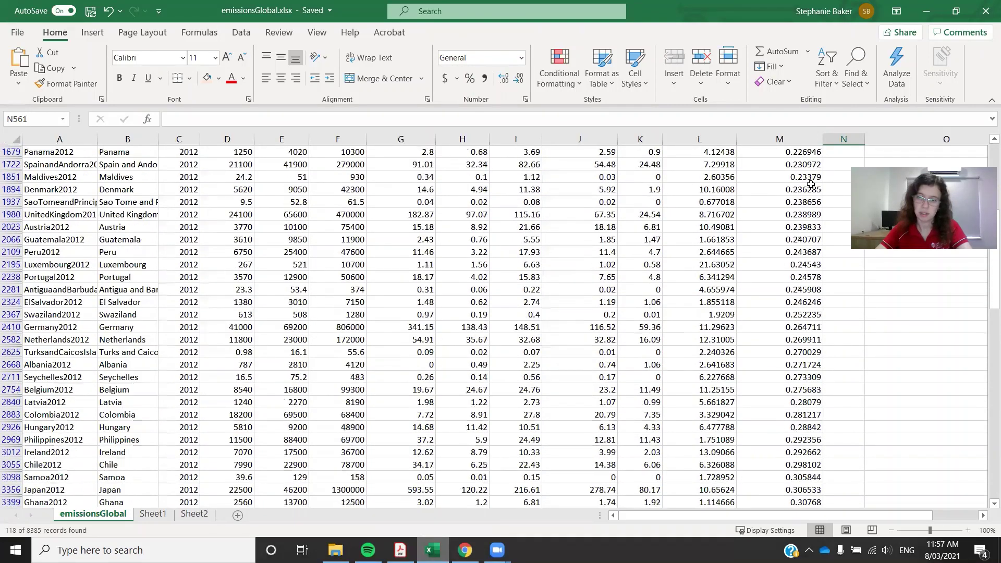
pyautogui.scroll(-12, 779, 340)
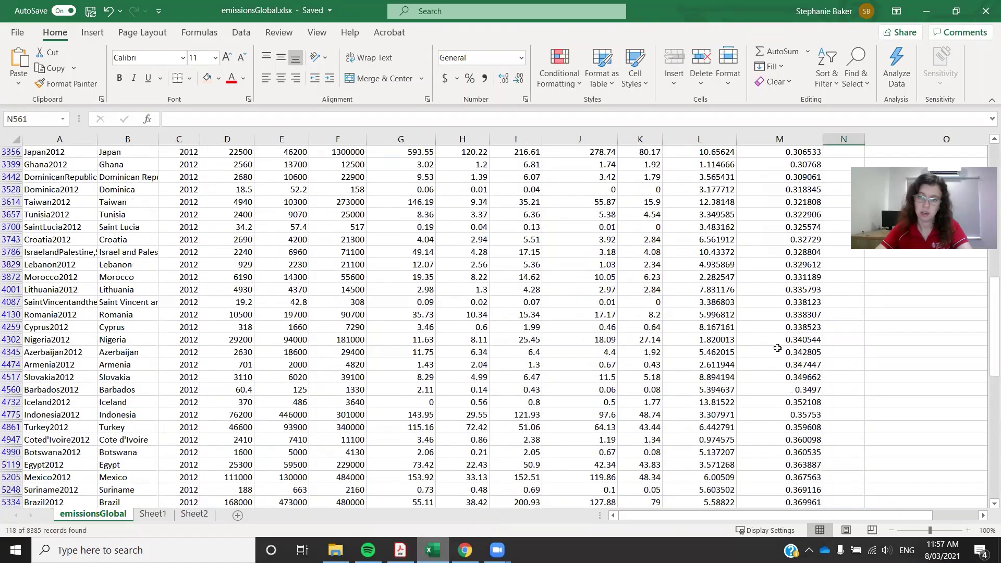
pyautogui.scroll(-7, 778, 347)
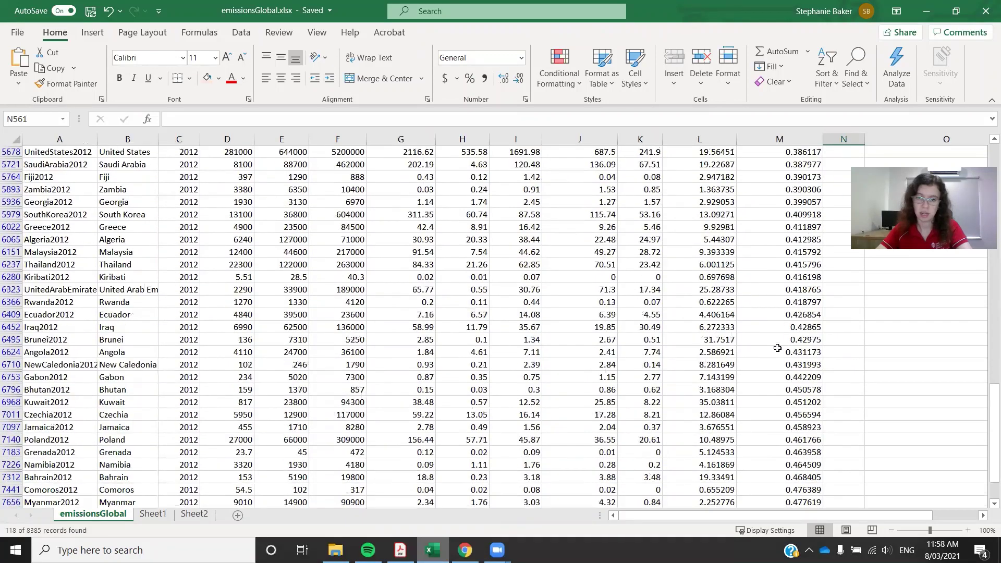
pyautogui.moveTo(987, 473); pyautogui.dragTo(974, 163)
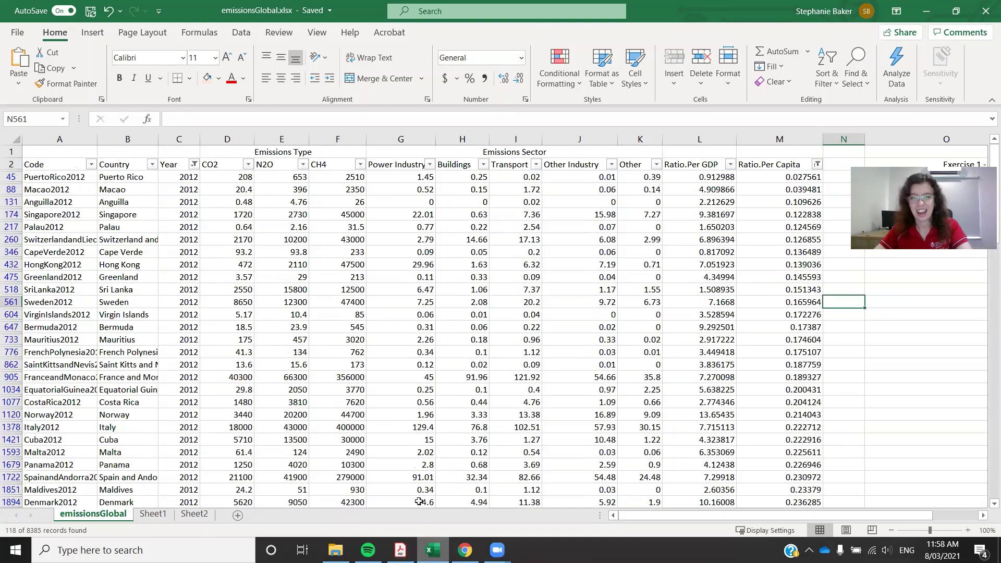
# Switch to the exercise PDF in Acrobat and read the Exercise 6 pivot table instructions.
pyautogui.hotkey('alt', 'Tab')
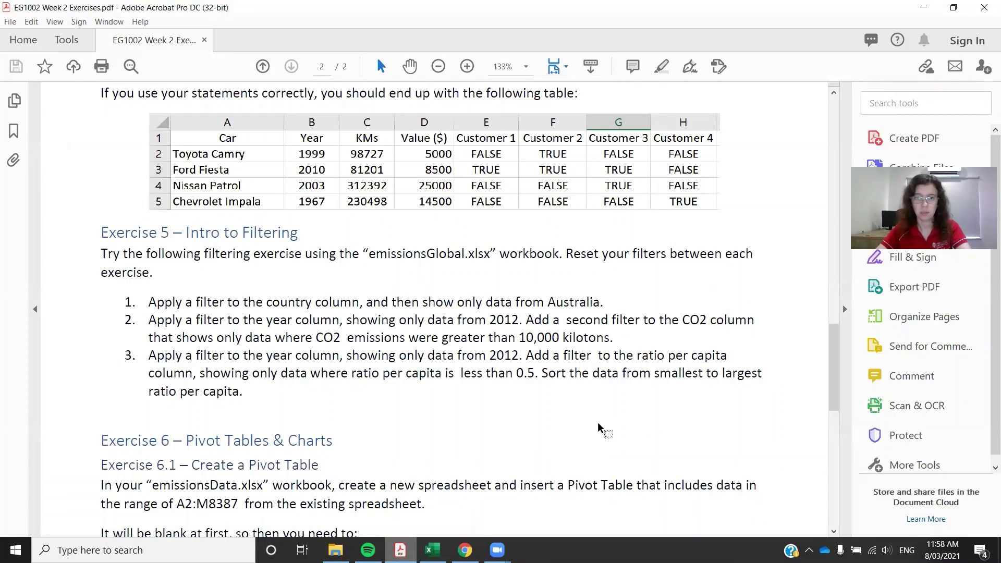
pyautogui.scroll(-1, 598, 425)
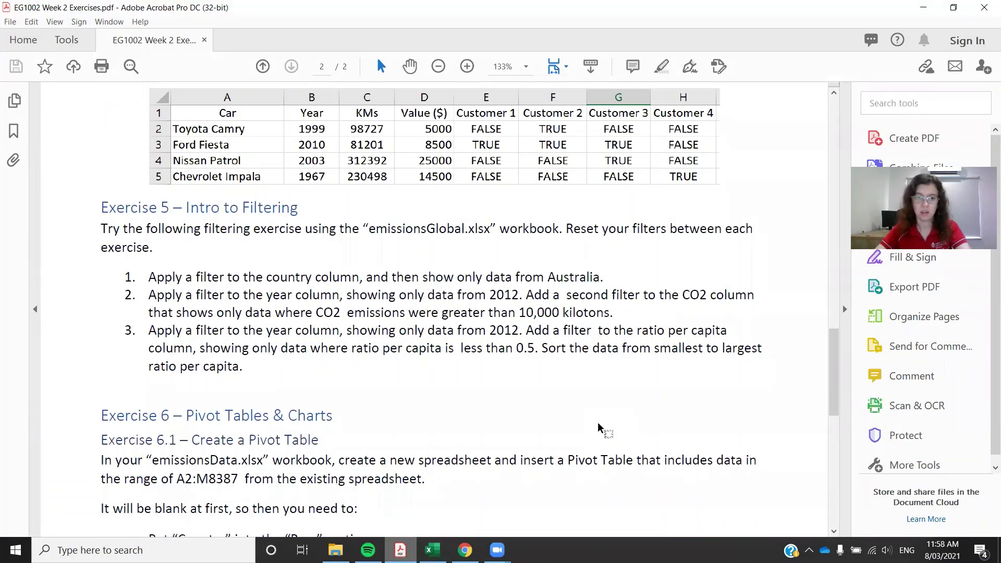
pyautogui.scroll(-10, 590, 377)
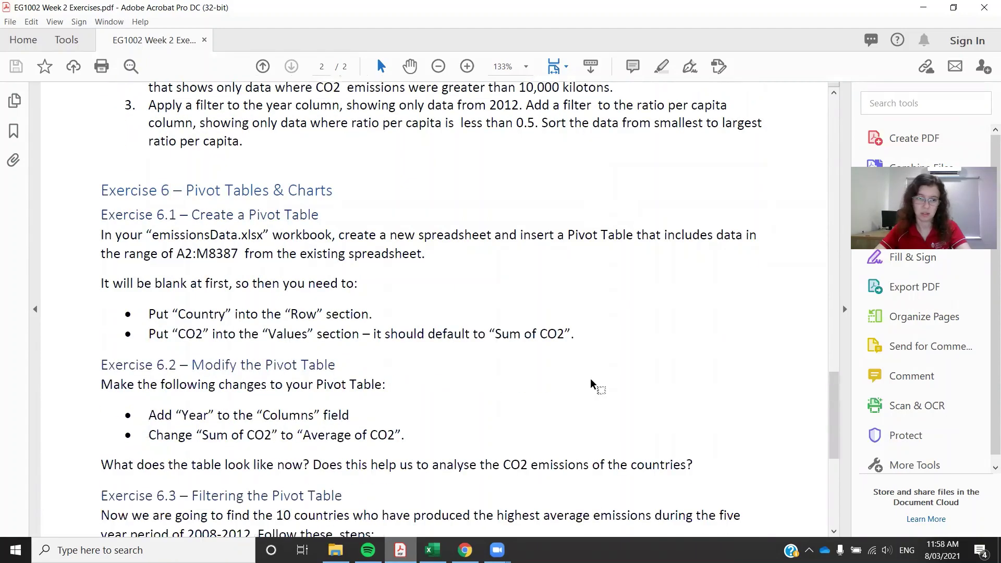